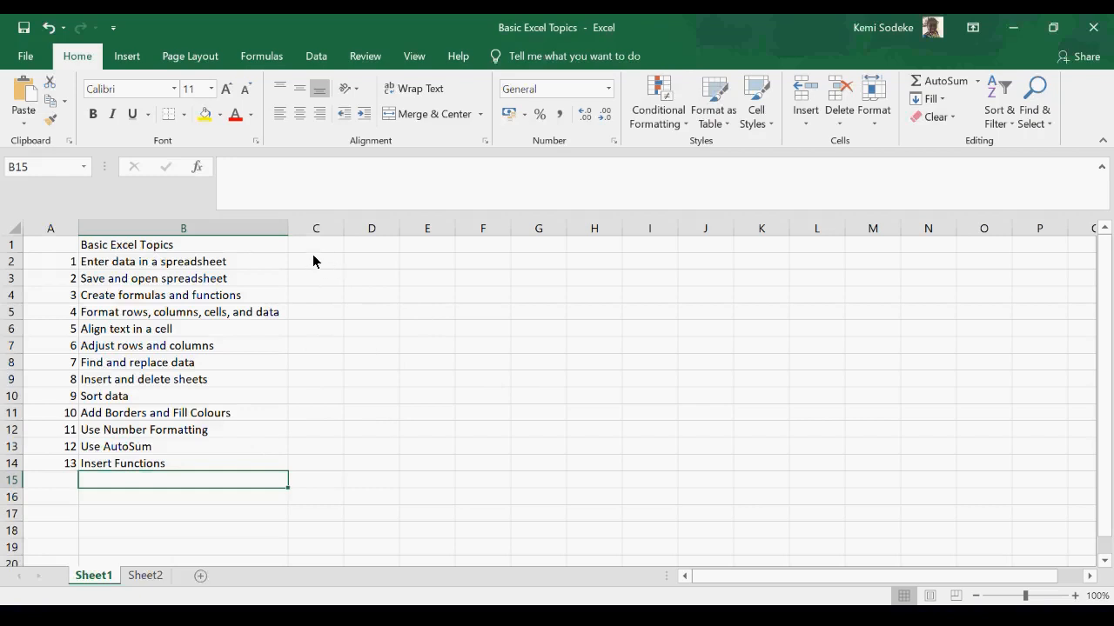
# - Create a new blank workbook and enter the title Tesco Supermarket in cell B2
pyautogui.click(316, 261)
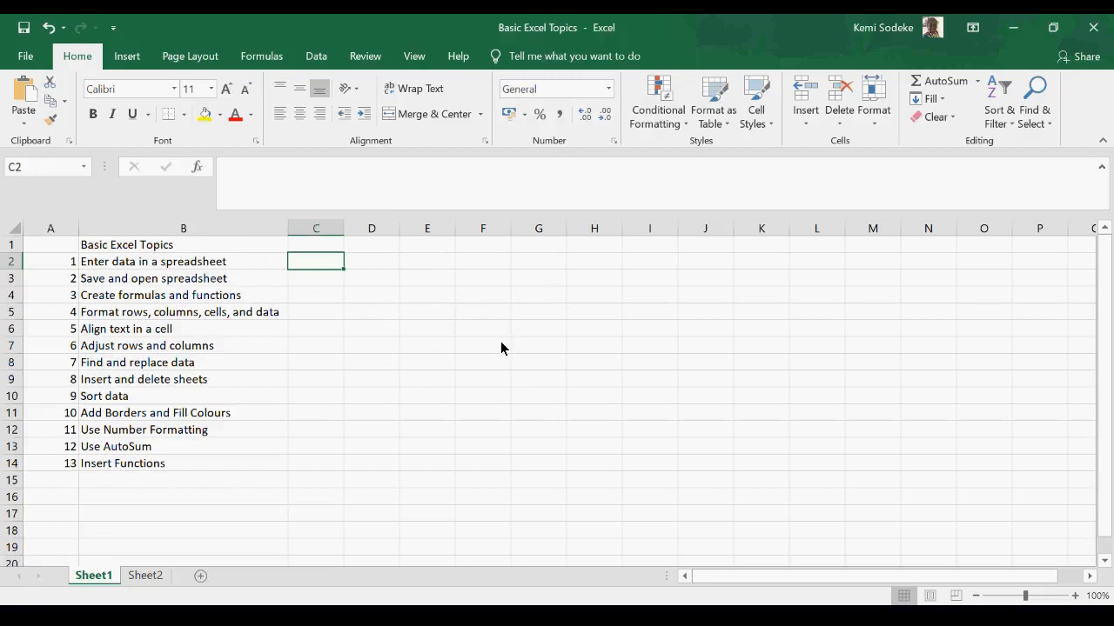
pyautogui.hotkey('ctrl', 'n')
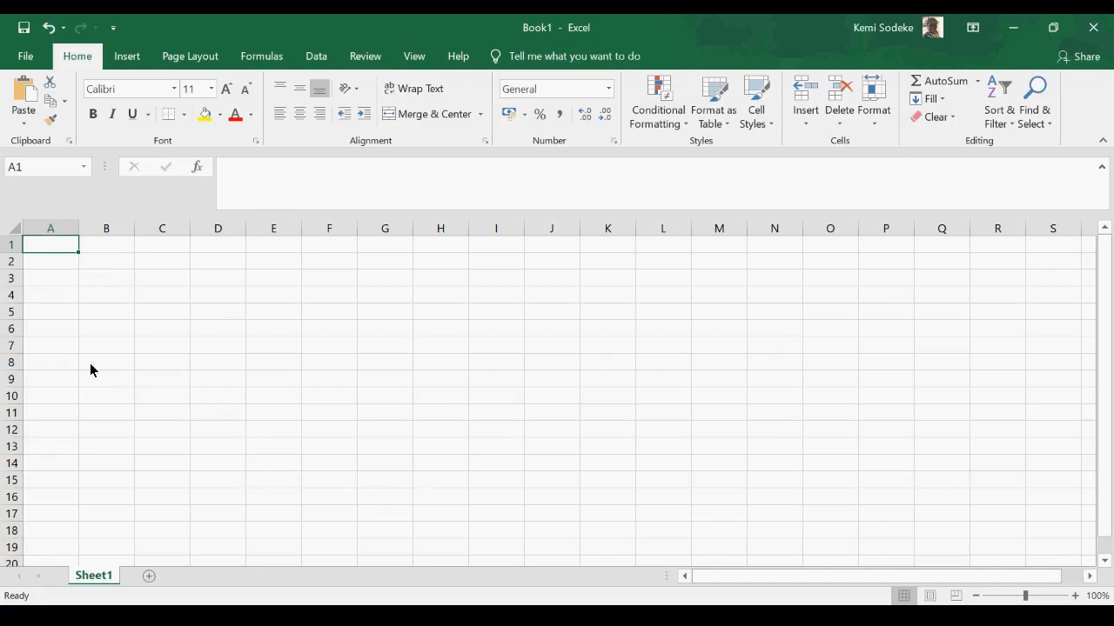
pyautogui.click(111, 267)
pyautogui.moveTo(134, 232); pyautogui.dragTo(157, 231)
pyautogui.write('Tesco Supermarket')
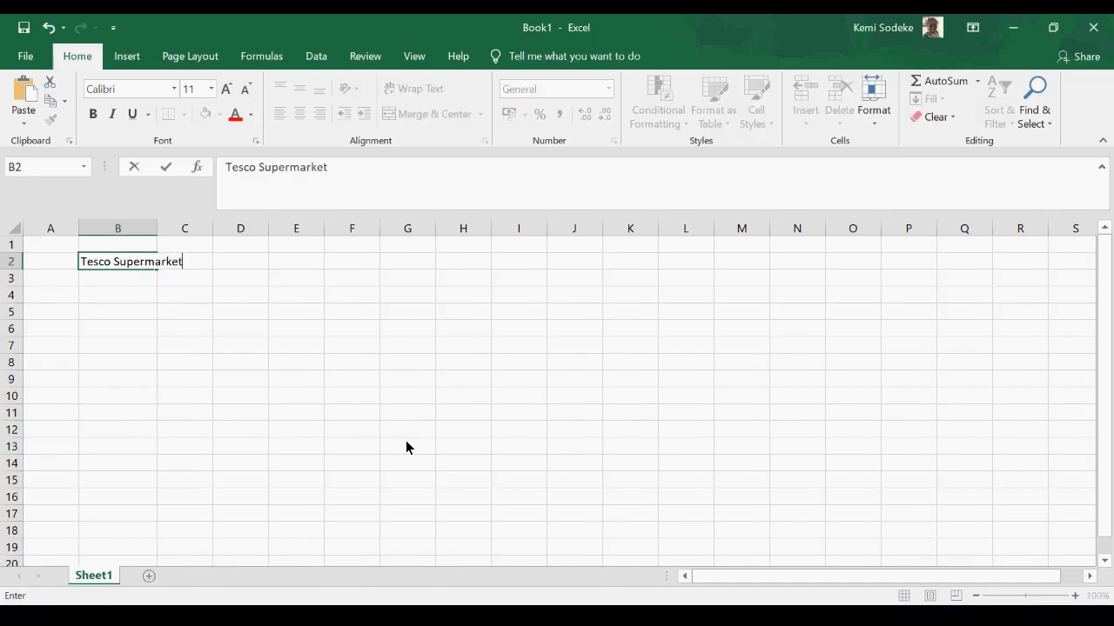
pyautogui.click(296, 412)
# - Widen column B until the whole Tesco Supermarket title fits inside cell B2
pyautogui.click(106, 263)
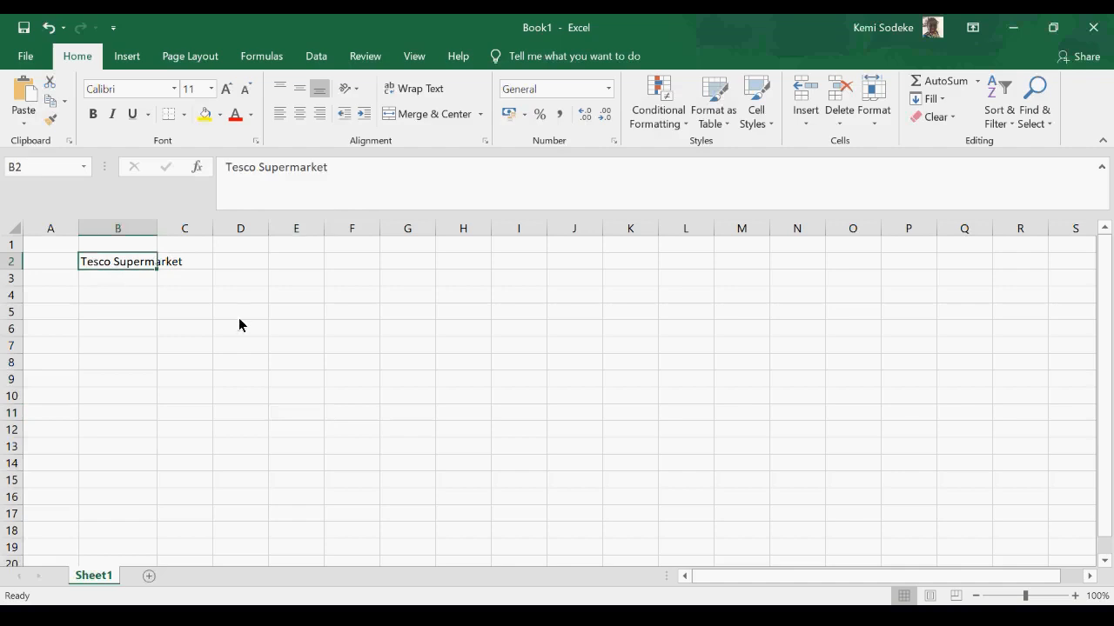
pyautogui.moveTo(156, 228); pyautogui.dragTo(174, 233)
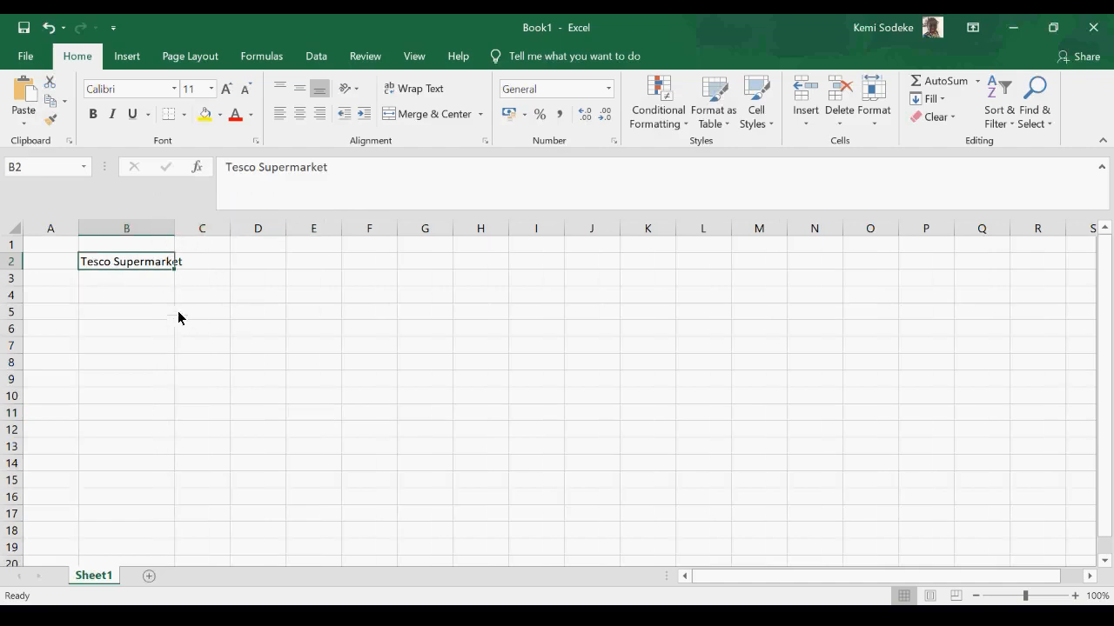
pyautogui.click(200, 264)
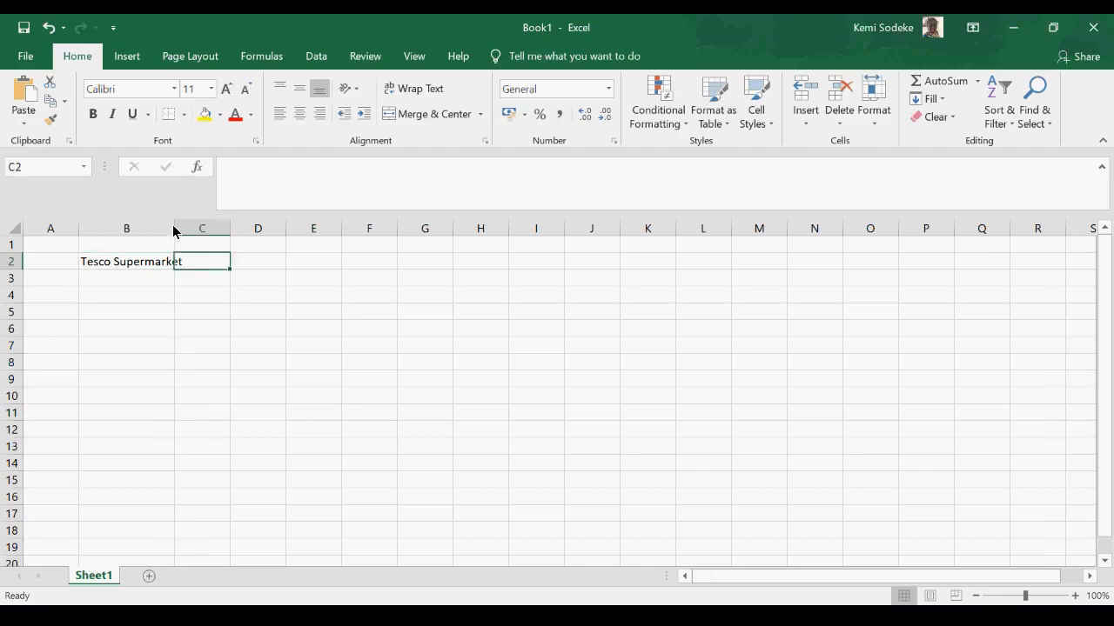
pyautogui.moveTo(174, 229); pyautogui.dragTo(187, 229)
pyautogui.click(159, 264)
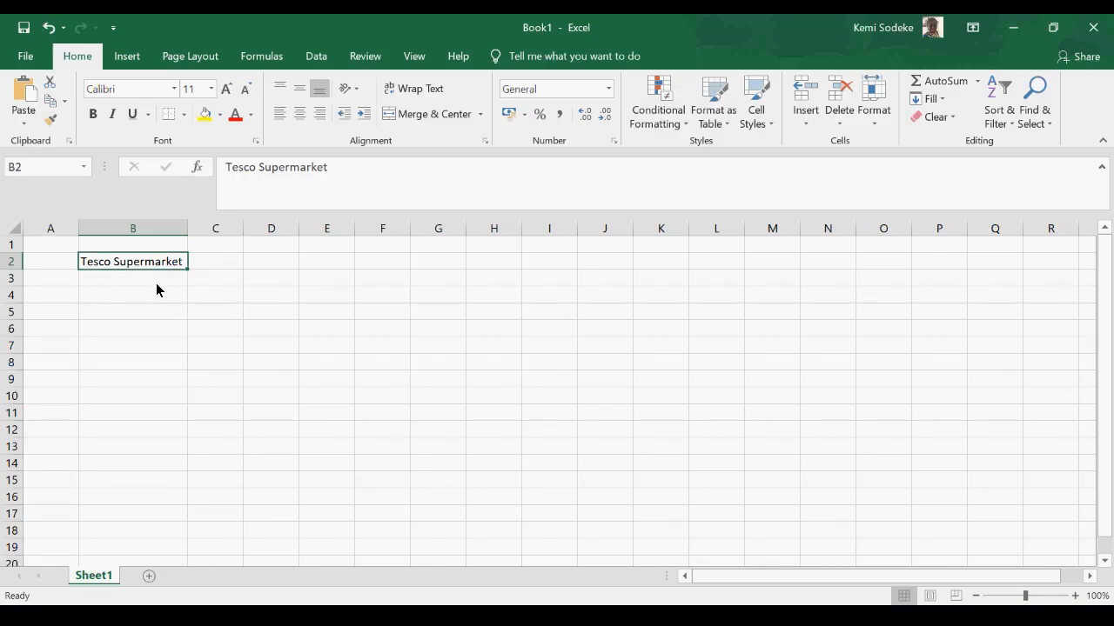
# - Enter the column heading Items in cell B3, directly below the title
pyautogui.click(128, 281)
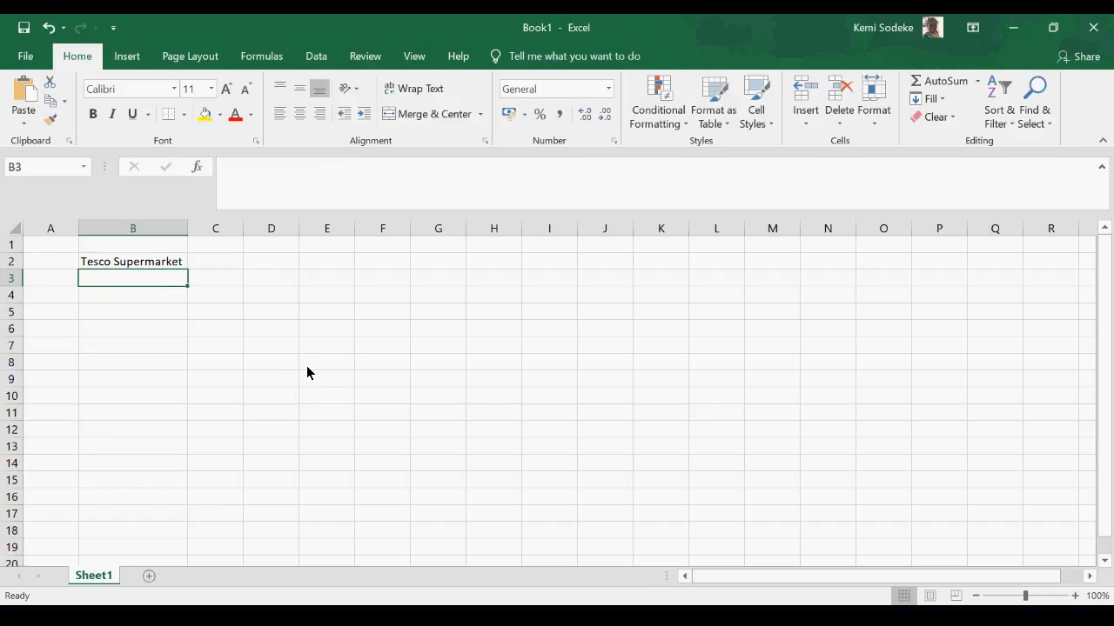
pyautogui.write('Iems')
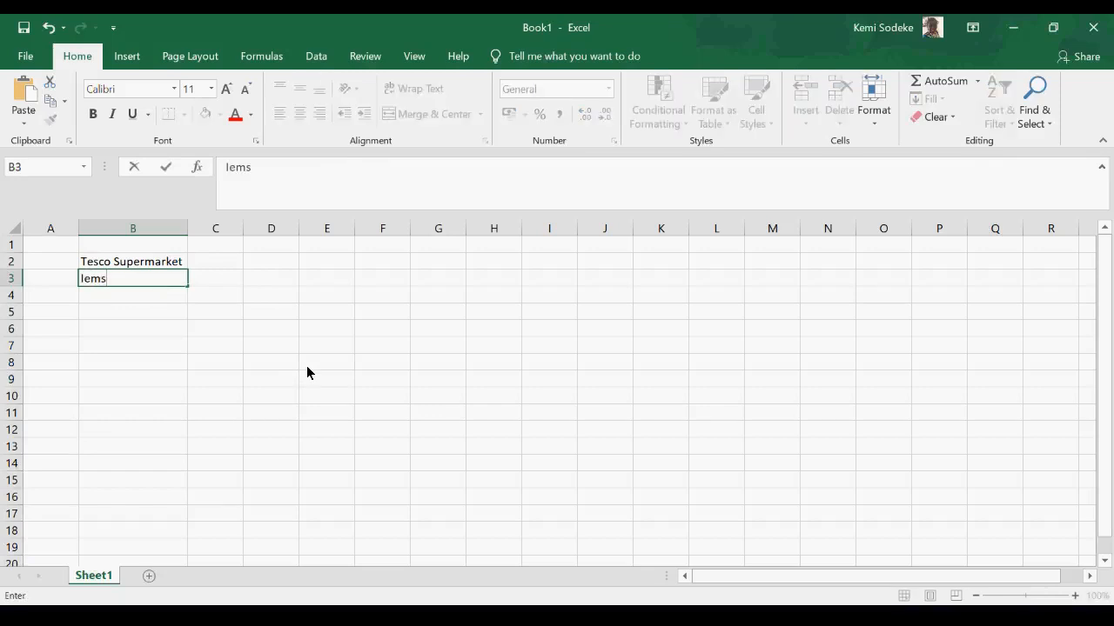
pyautogui.click(86, 278)
pyautogui.write('t')
pyautogui.press('Return')
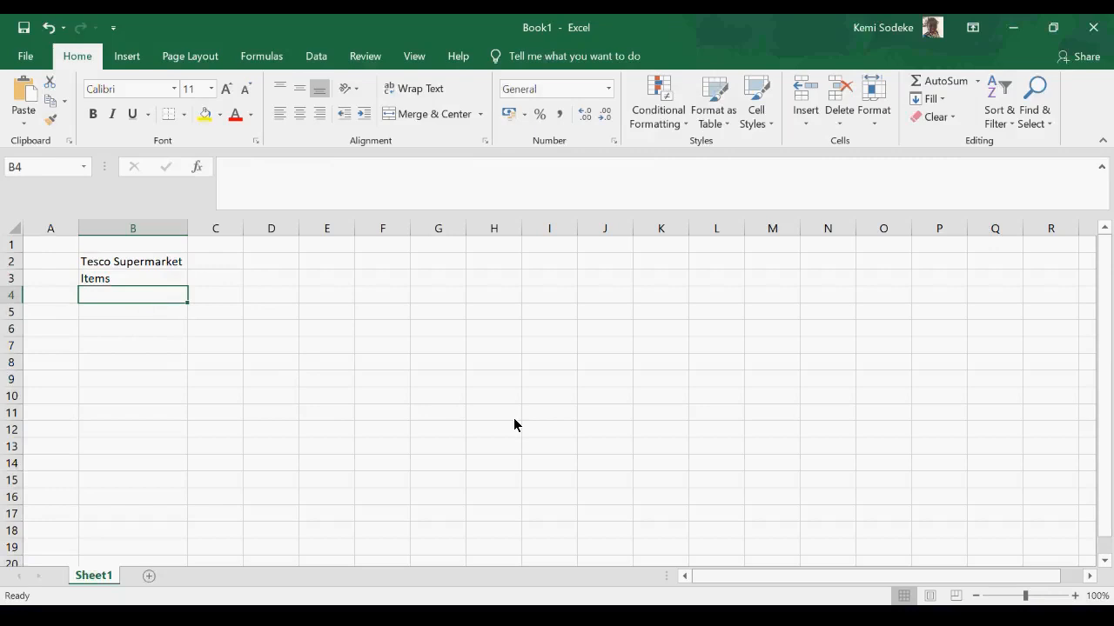
# - List the first two items under the Items heading: Cucumber in B4 and Onions in B5
pyautogui.write('Cum')
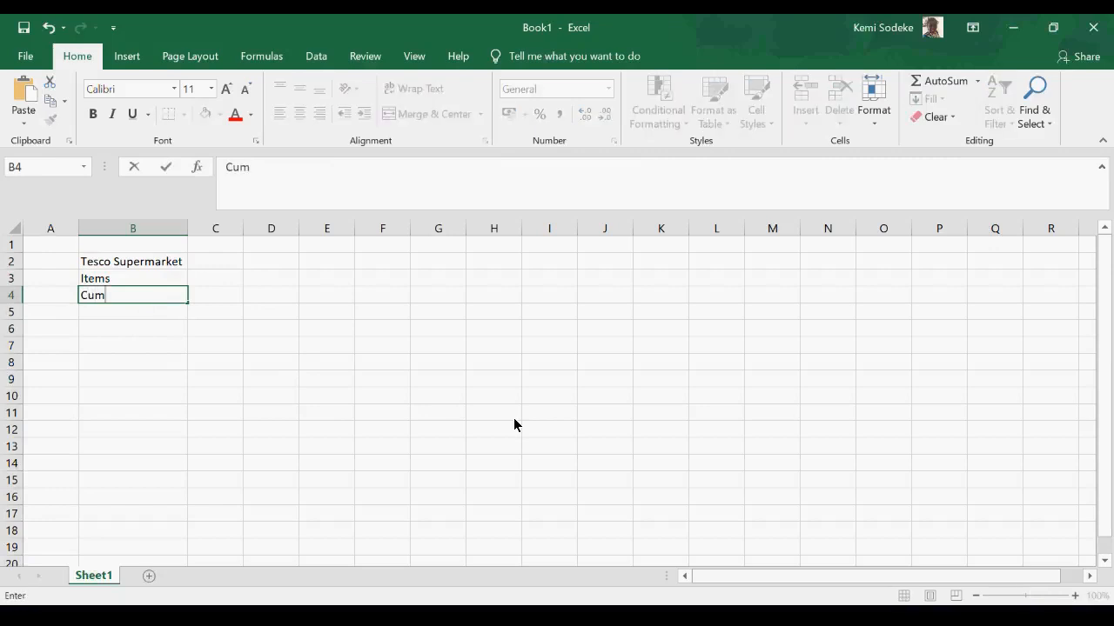
pyautogui.press('BackSpace')
pyautogui.write('cumber')
pyautogui.press('Return')
pyautogui.write('On')
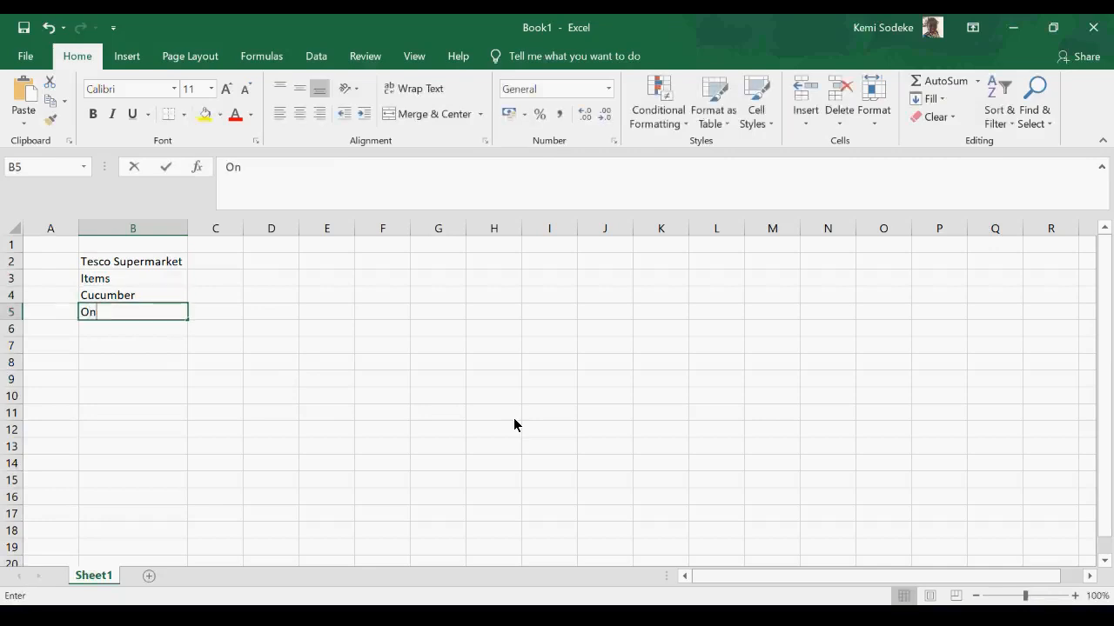
pyautogui.write('ions')
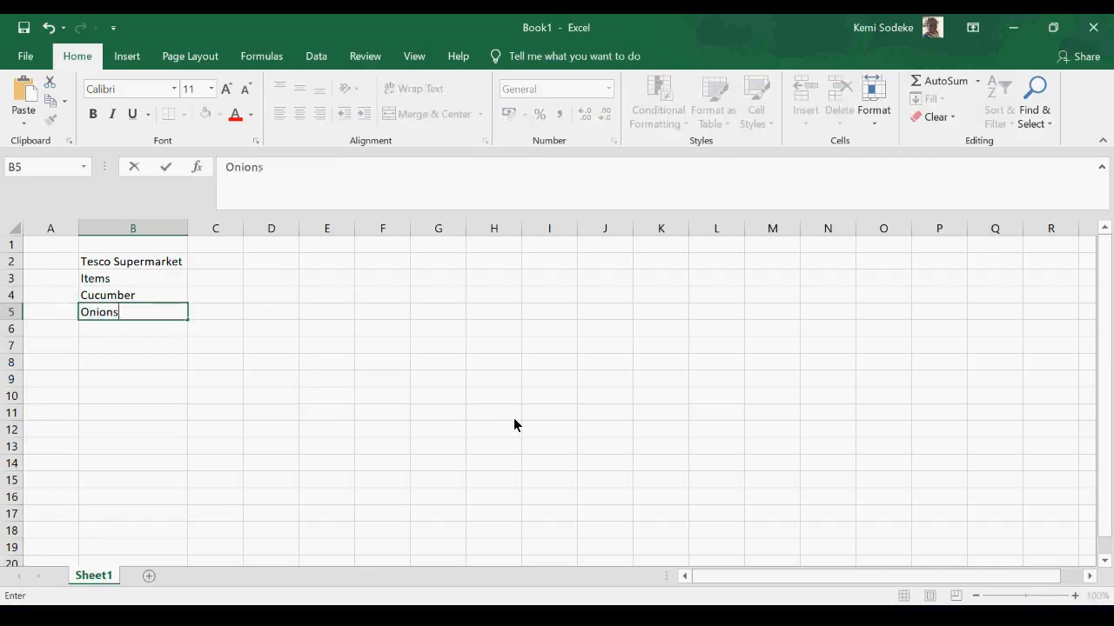
pyautogui.press('Return')
# - Complete the item list with Tomatoes in B6, Fish in B7 and Paper towels in B8
pyautogui.write('Tomatoes')
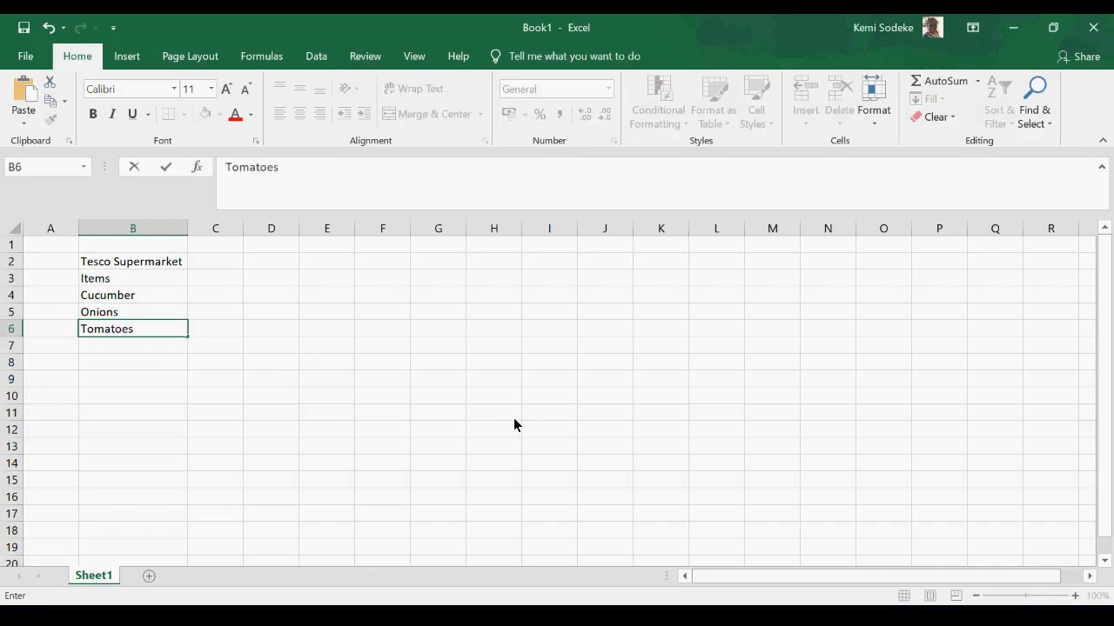
pyautogui.click(283, 449)
pyautogui.click(102, 347)
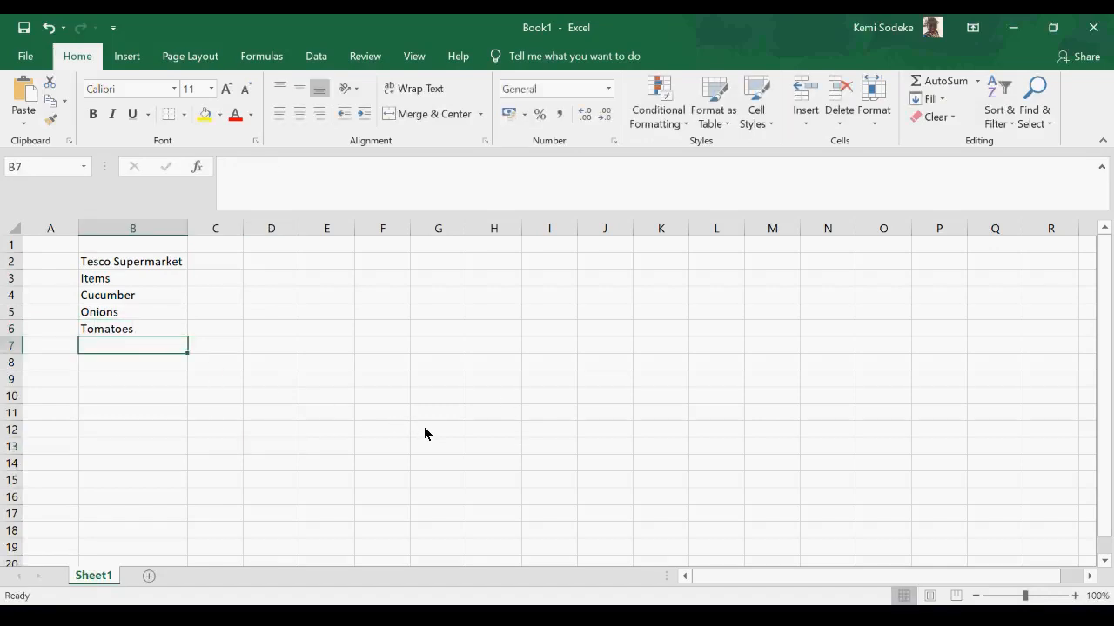
pyautogui.write('Fish')
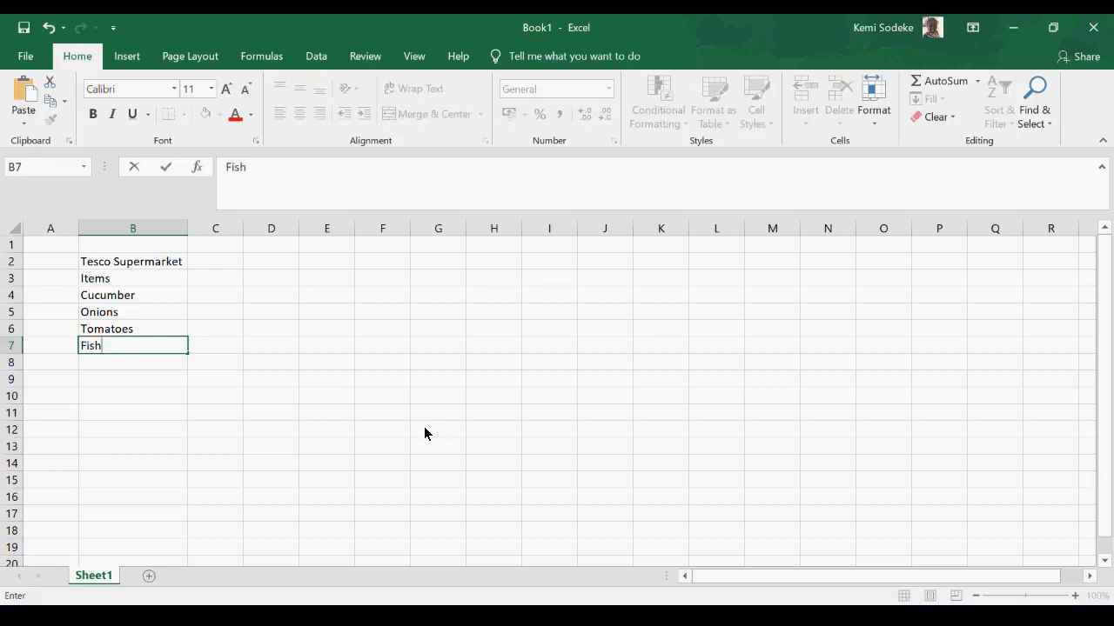
pyautogui.press('Return')
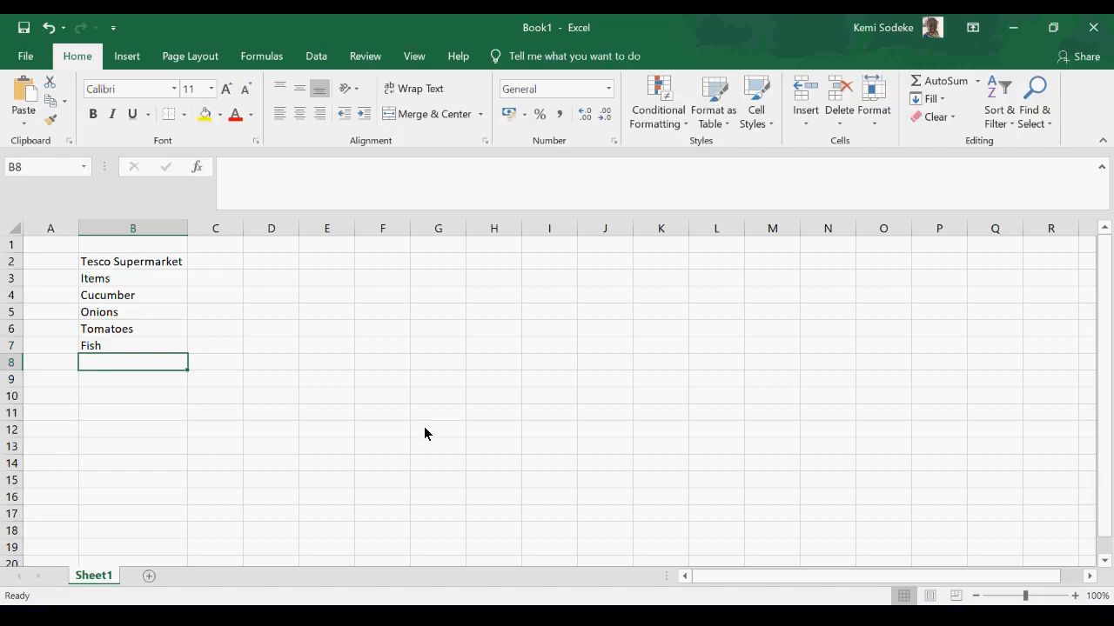
pyautogui.write('Paper')
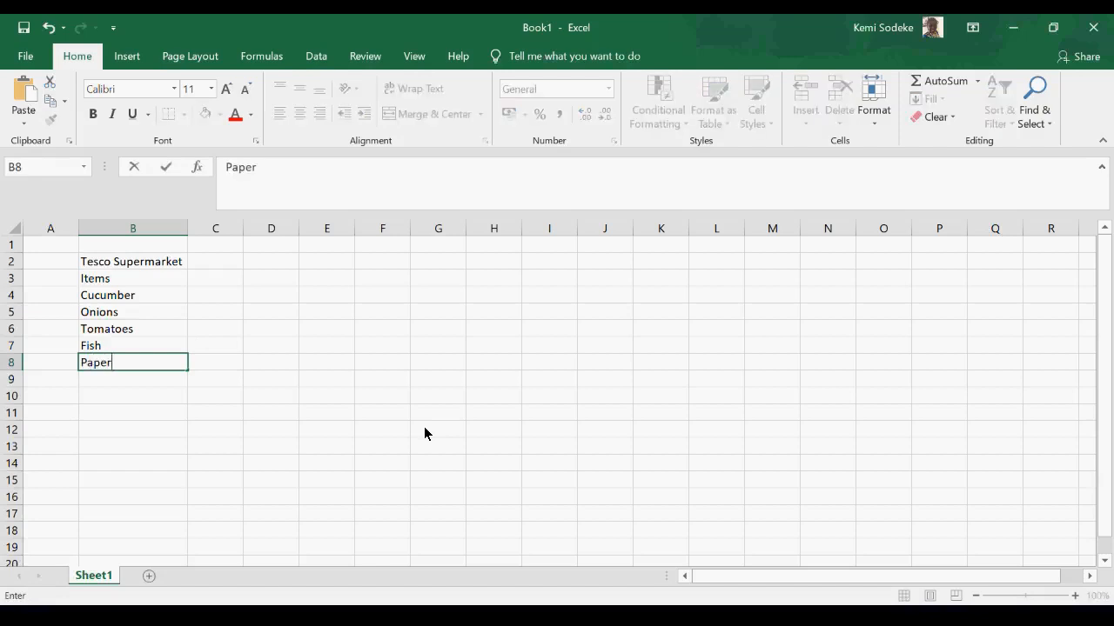
pyautogui.write(' towels')
pyautogui.click(275, 428)
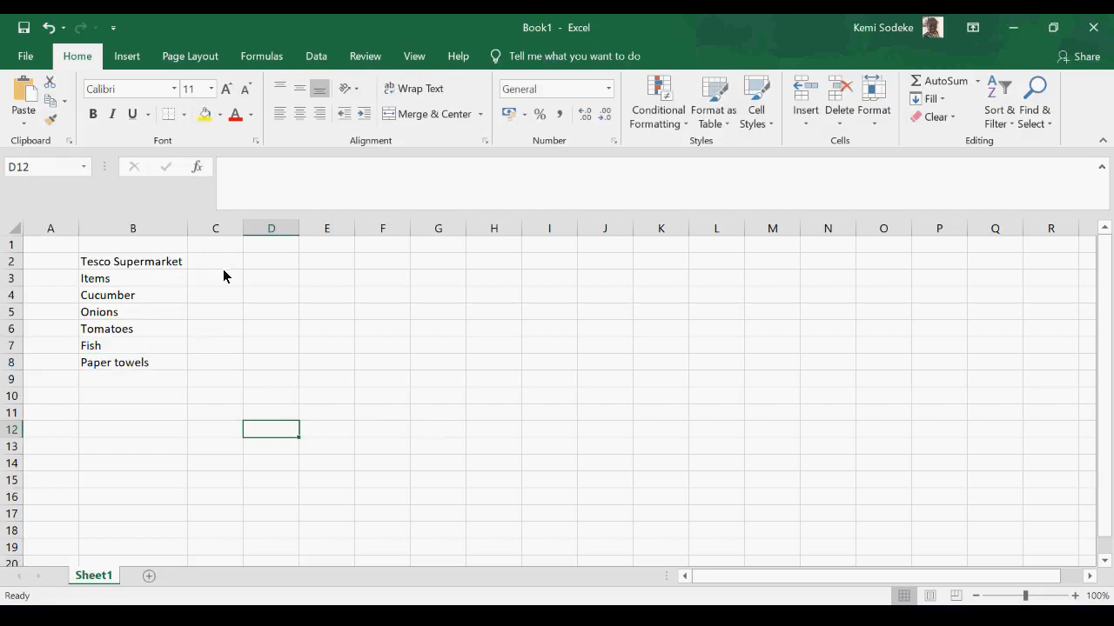
pyautogui.click(134, 265)
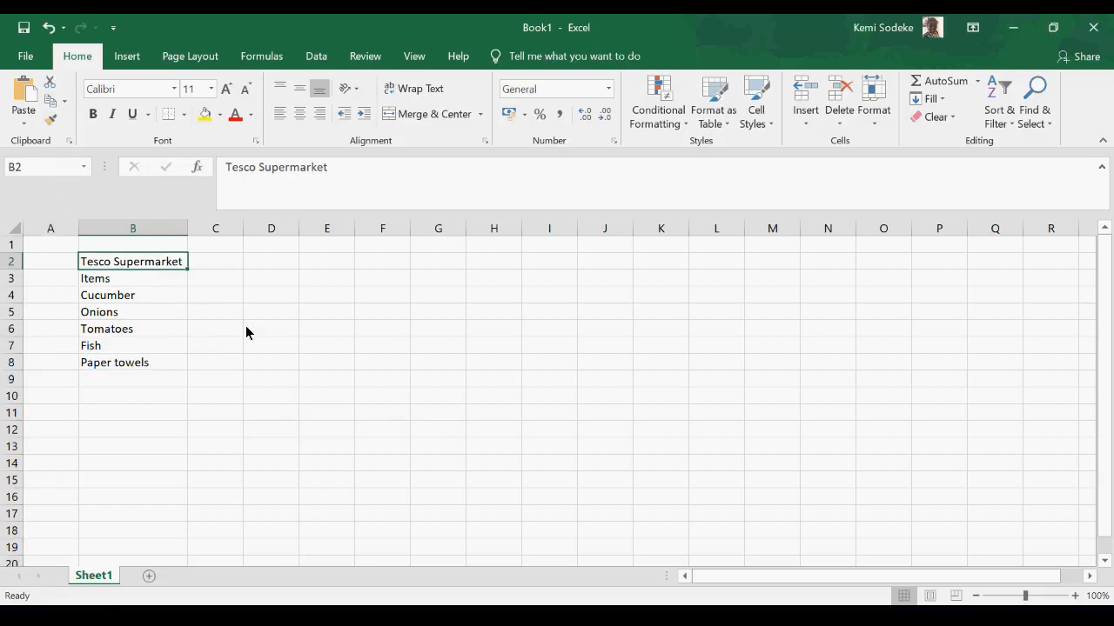
# - Enter 20 in cell C4 as the amount for Cucumber
pyautogui.click(211, 296)
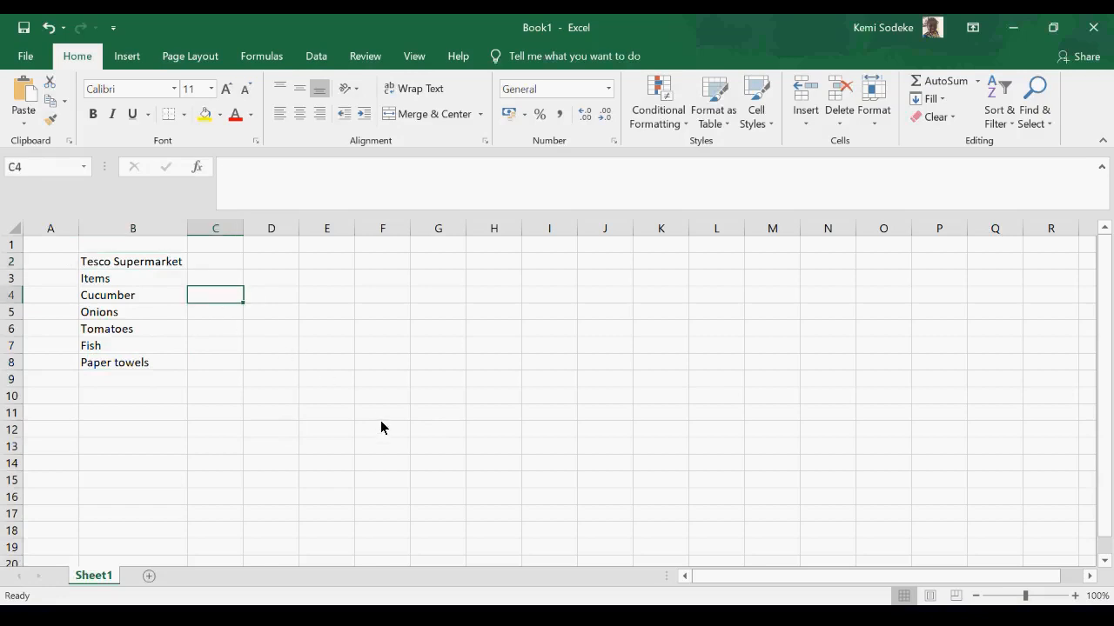
pyautogui.write('20')
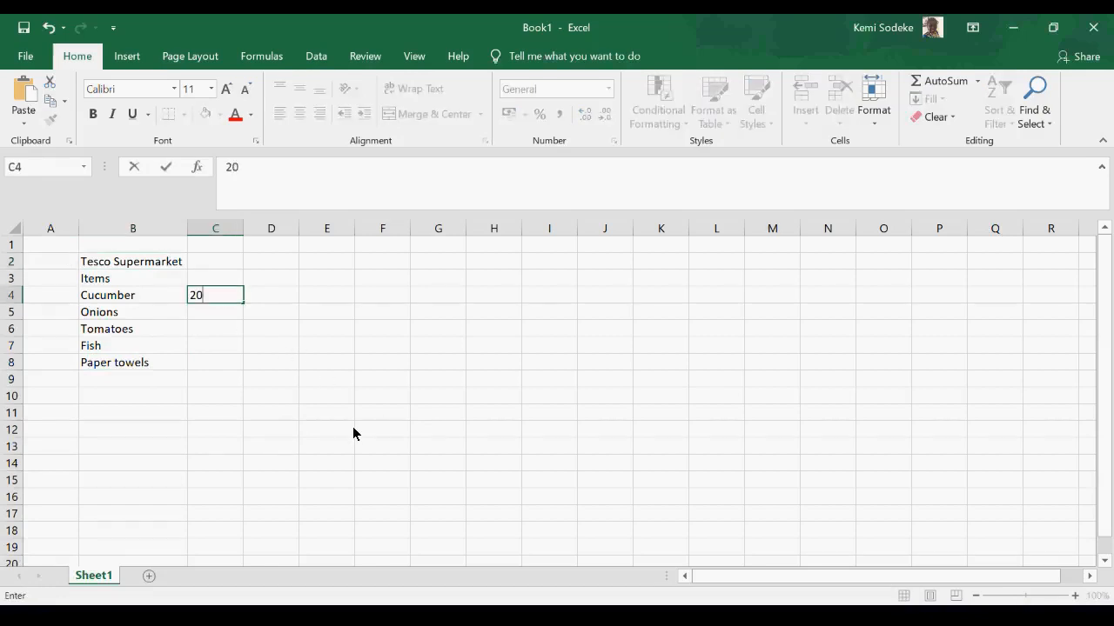
pyautogui.click(236, 445)
pyautogui.click(213, 295)
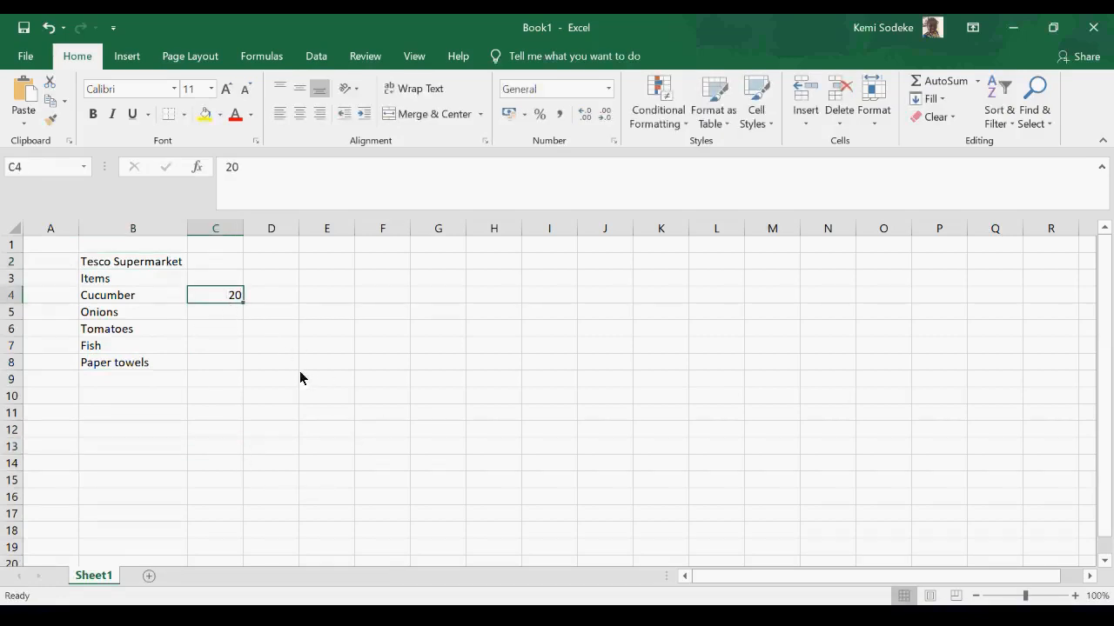
# - Enter the amounts 40 for Onions in C5 and 35 for Tomatoes in C6
pyautogui.moveTo(218, 314); pyautogui.dragTo(224, 327)
pyautogui.click(223, 317)
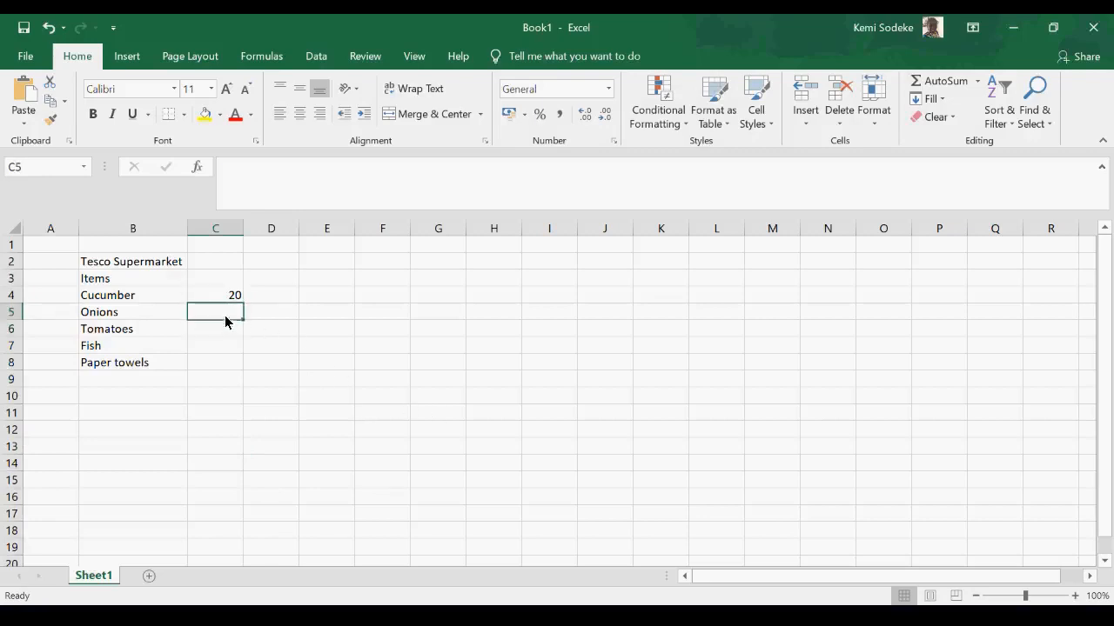
pyautogui.write('40')
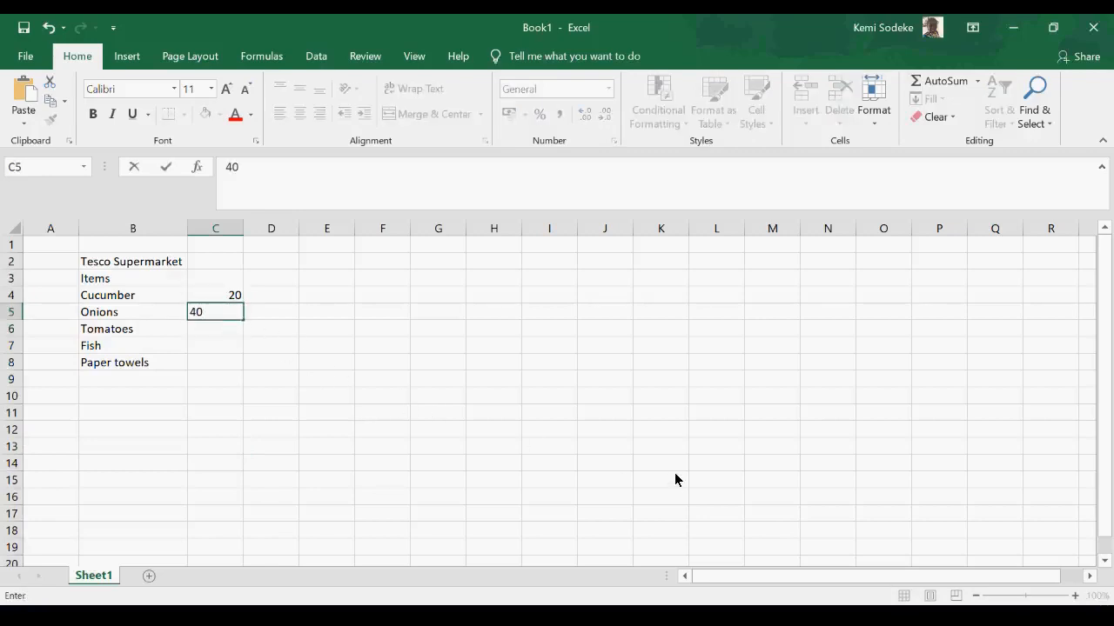
pyautogui.click(374, 461)
pyautogui.click(228, 334)
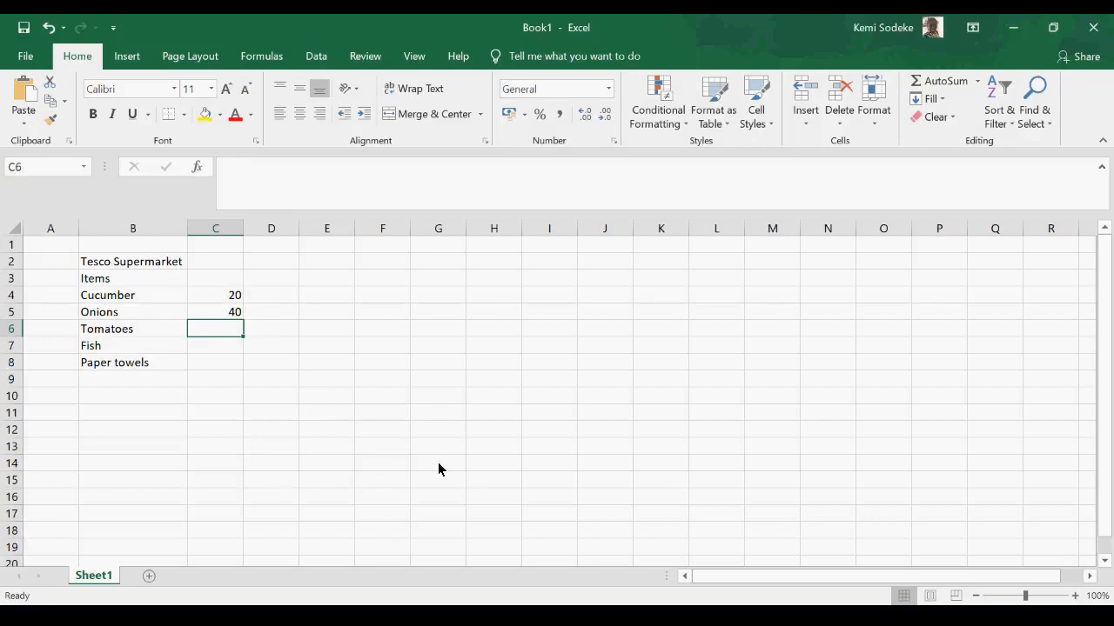
pyautogui.write('35')
pyautogui.press('Return')
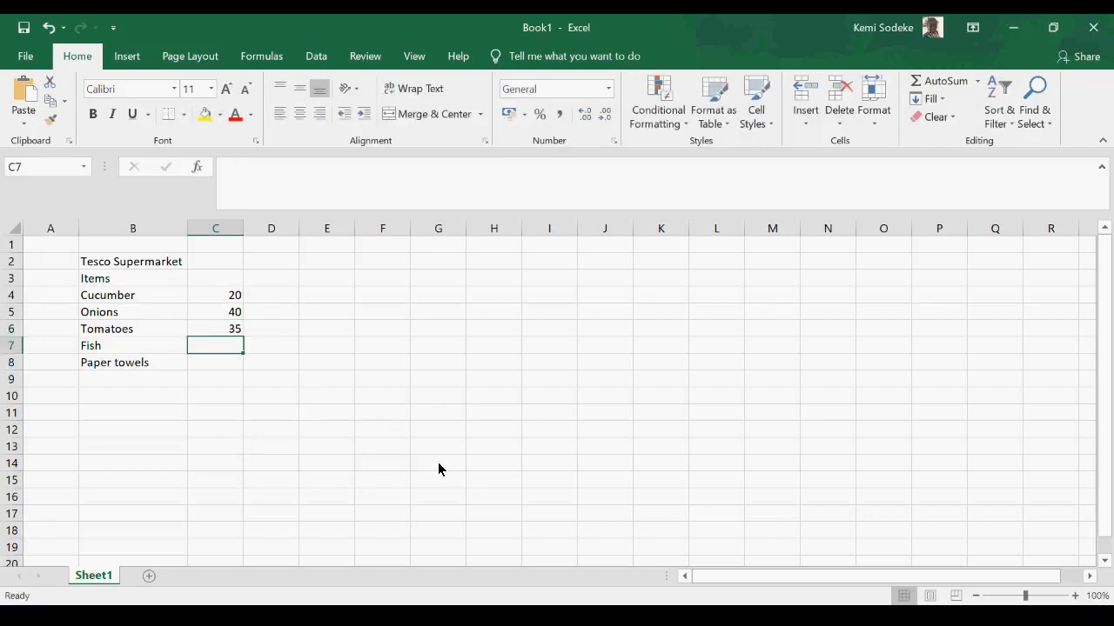
# - Enter the amounts 5 for Fish in C7 and 74 for Paper towels in C8
pyautogui.write('5')
pyautogui.click(228, 467)
pyautogui.click(225, 369)
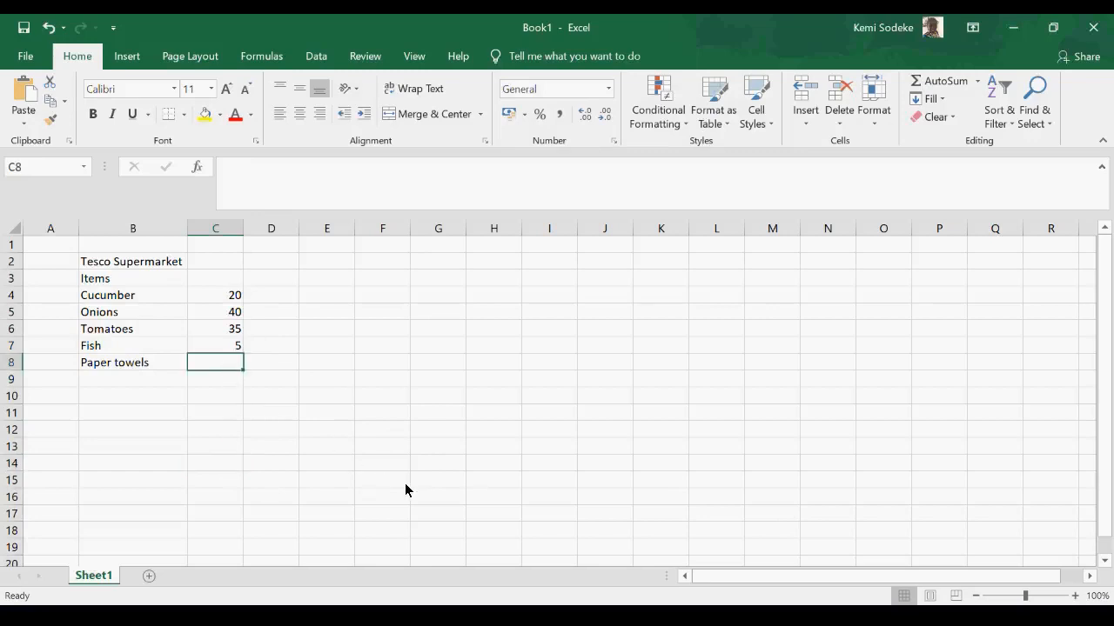
pyautogui.write('7')
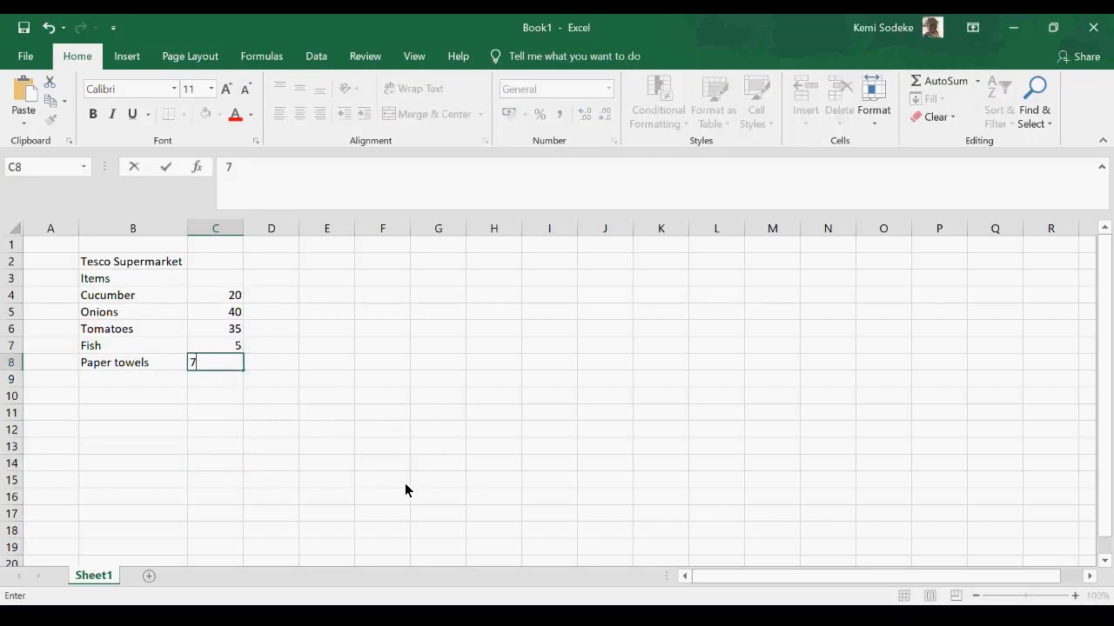
pyautogui.write('4')
pyautogui.click(316, 447)
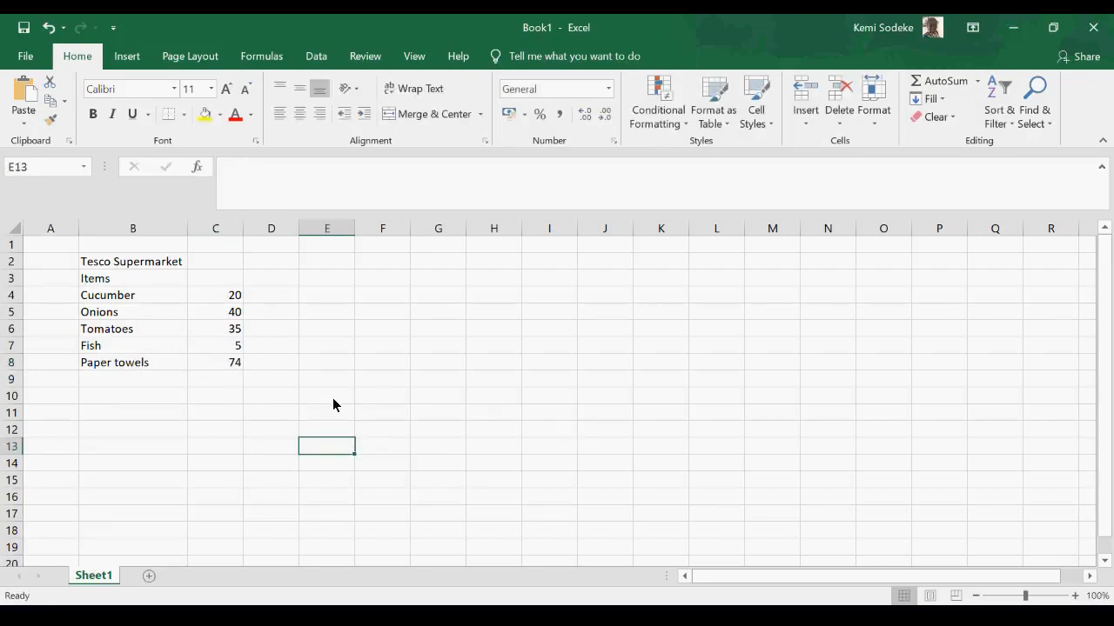
# - Enter the column heading Quantity in cell C3 above the item amounts
pyautogui.click(222, 280)
pyautogui.write('Qu')
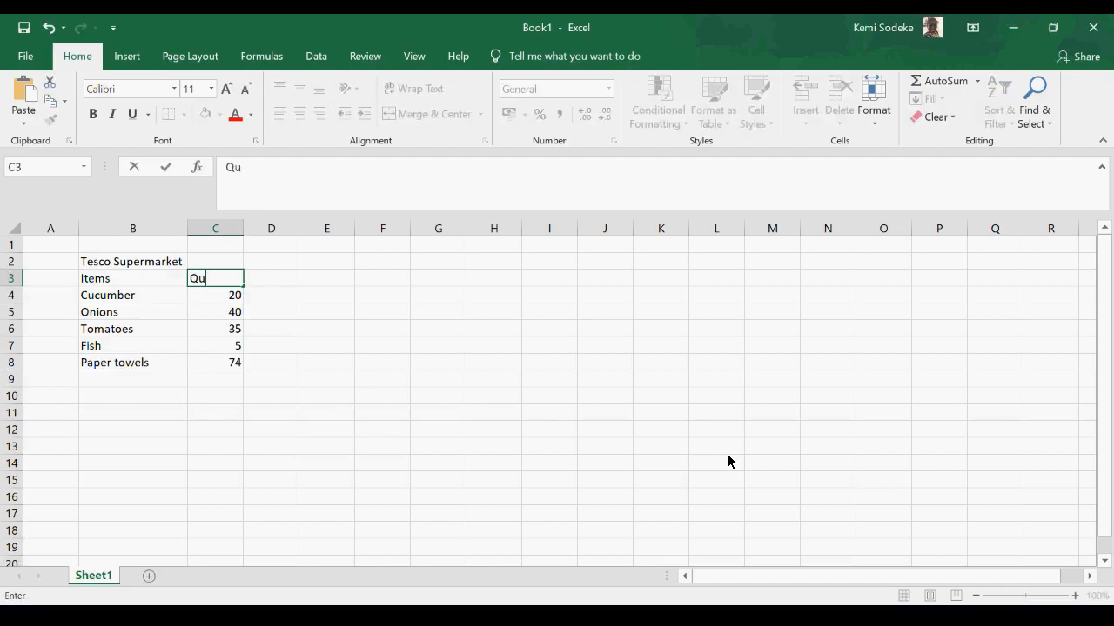
pyautogui.write('antity')
pyautogui.click(549, 430)
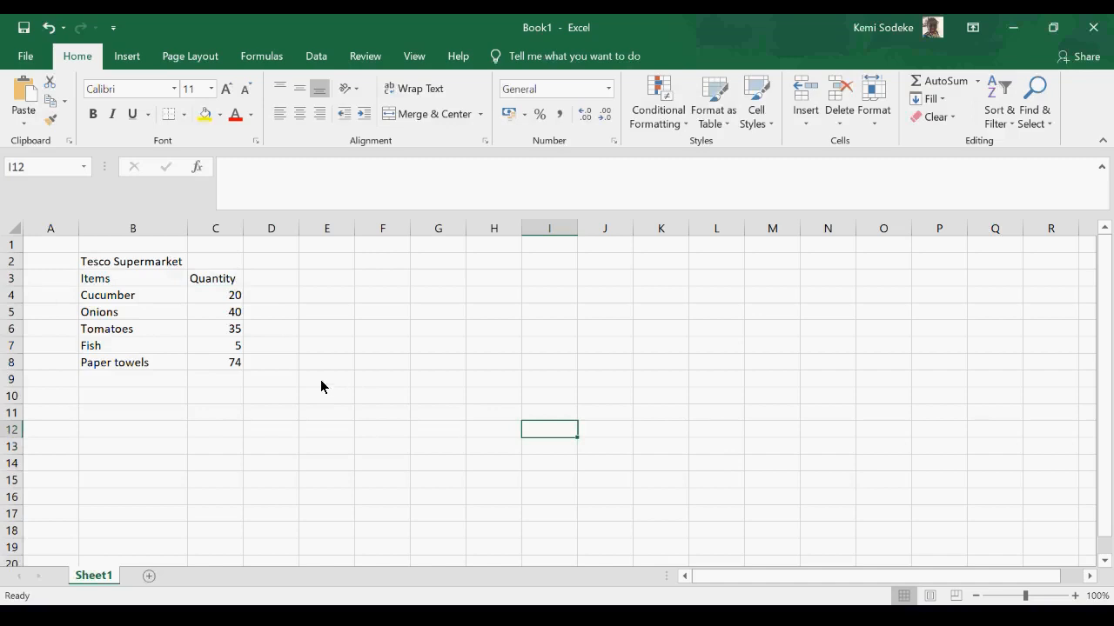
pyautogui.click(142, 285)
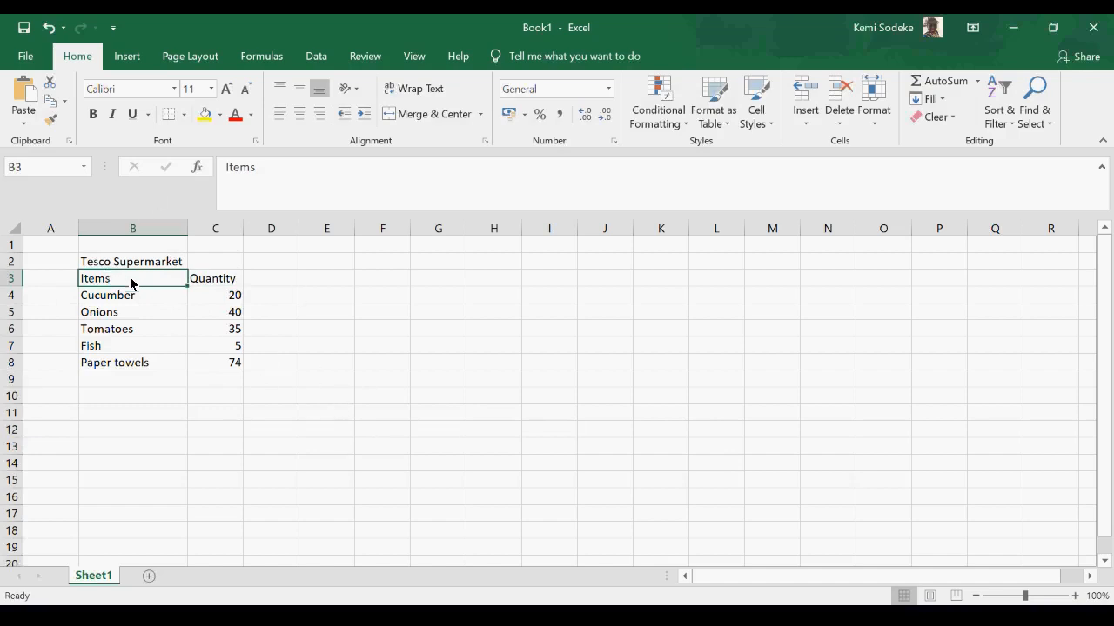
pyautogui.click(581, 98)
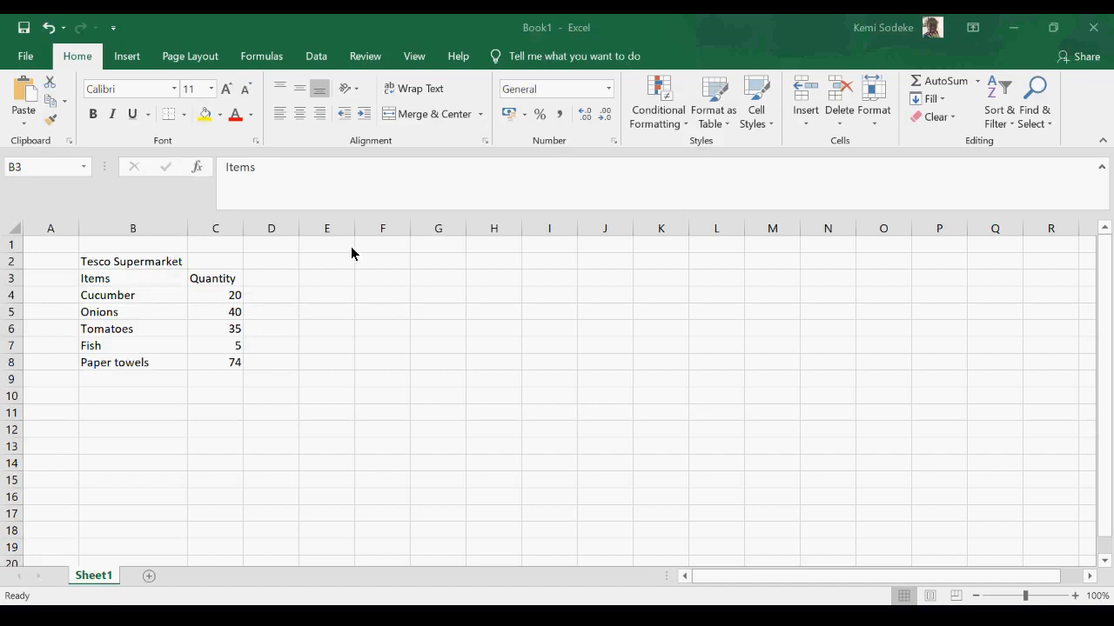
pyautogui.click(137, 281)
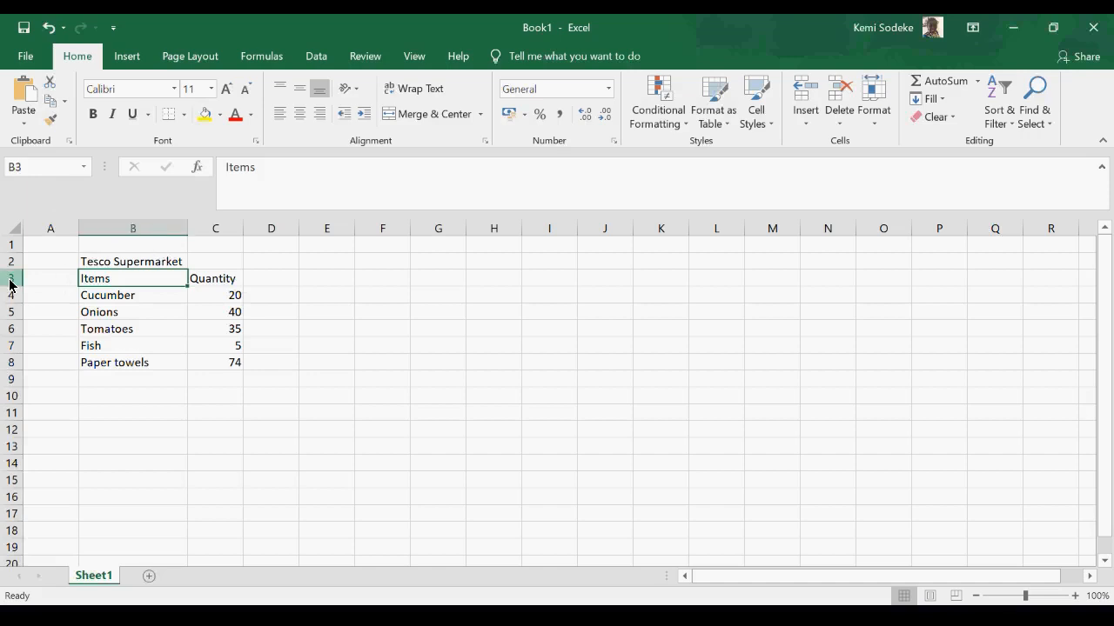
pyautogui.click(217, 282)
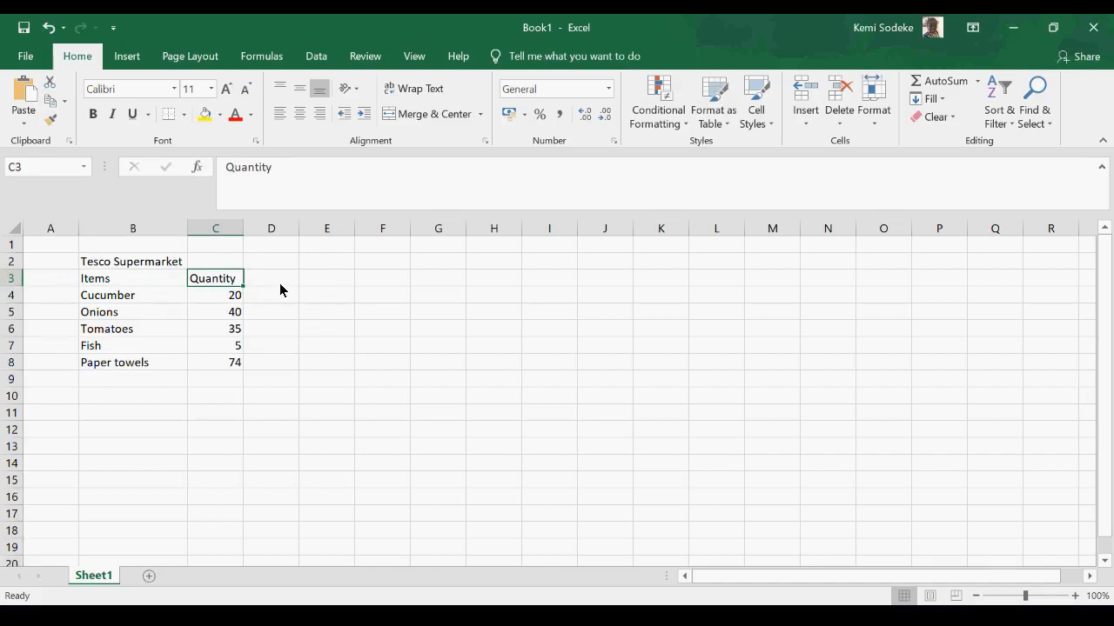
pyautogui.click(224, 313)
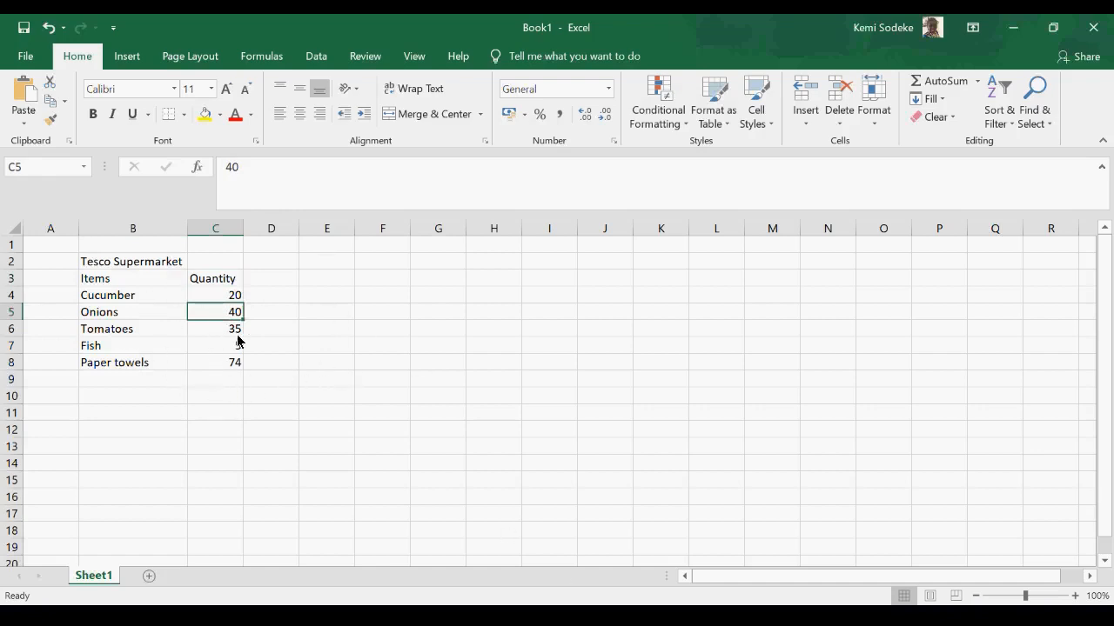
# - Total the quantities in cell C9 by adding each cell individually with the formula =C4+C5+C6+C7+C8
pyautogui.click(221, 385)
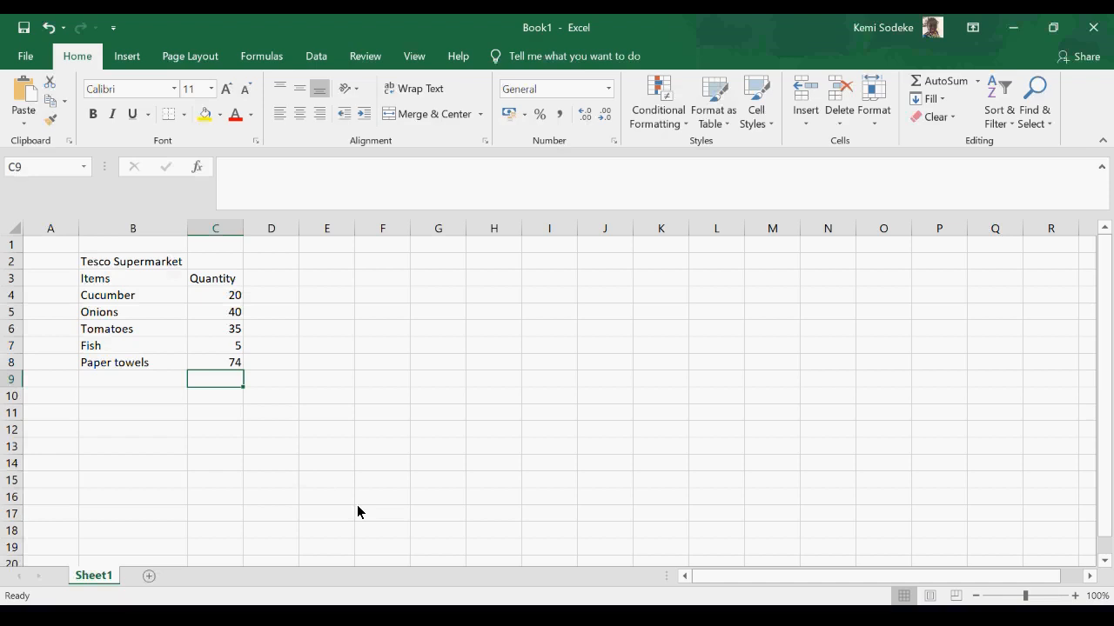
pyautogui.write('=')
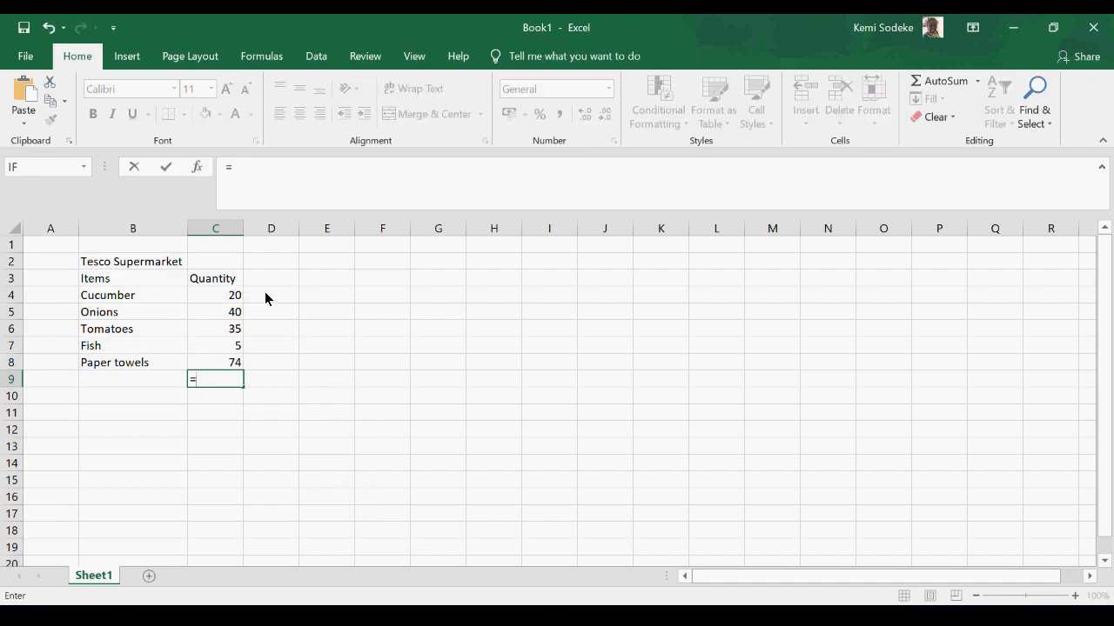
pyautogui.click(215, 295)
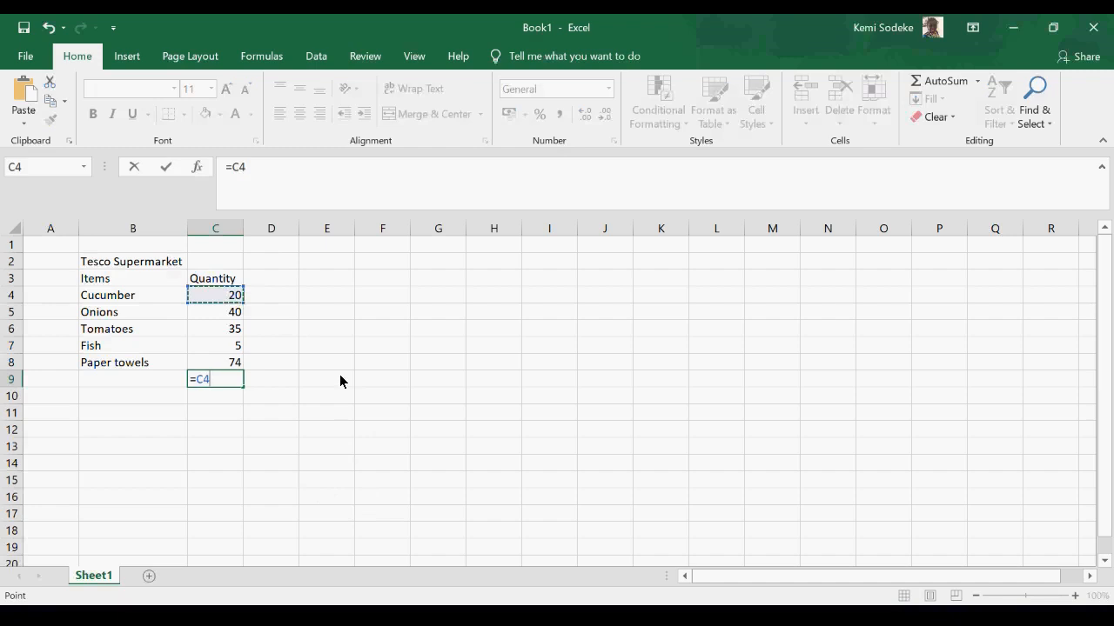
pyautogui.write('+')
pyautogui.click(222, 312)
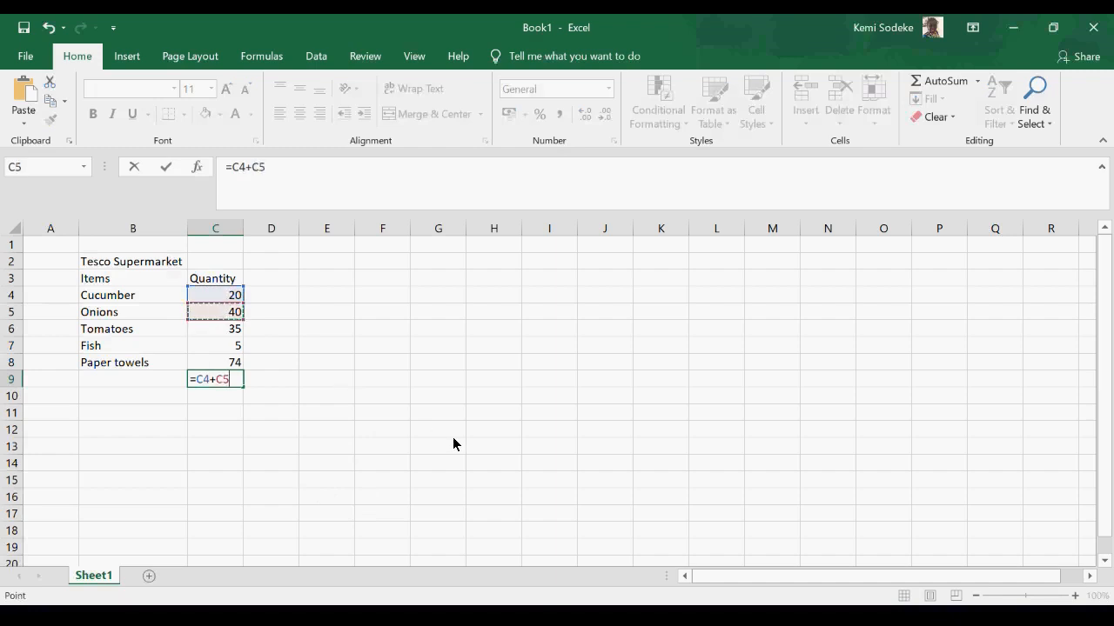
pyautogui.write('+')
pyautogui.click(219, 328)
pyautogui.write('+')
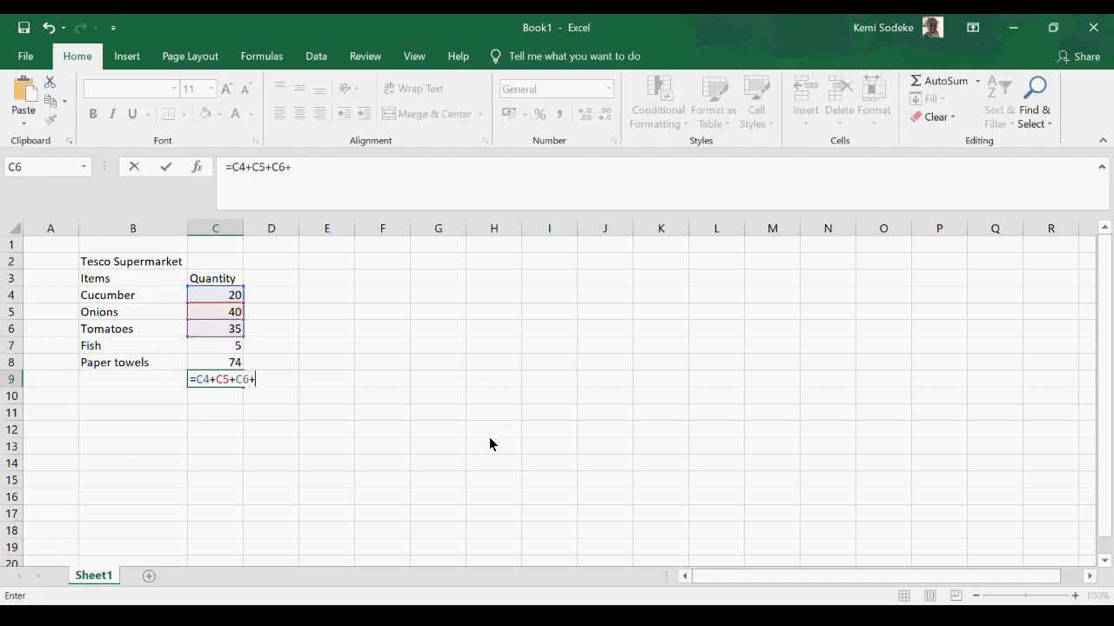
pyautogui.click(221, 346)
pyautogui.write('+')
pyautogui.click(230, 363)
pyautogui.press('Return')
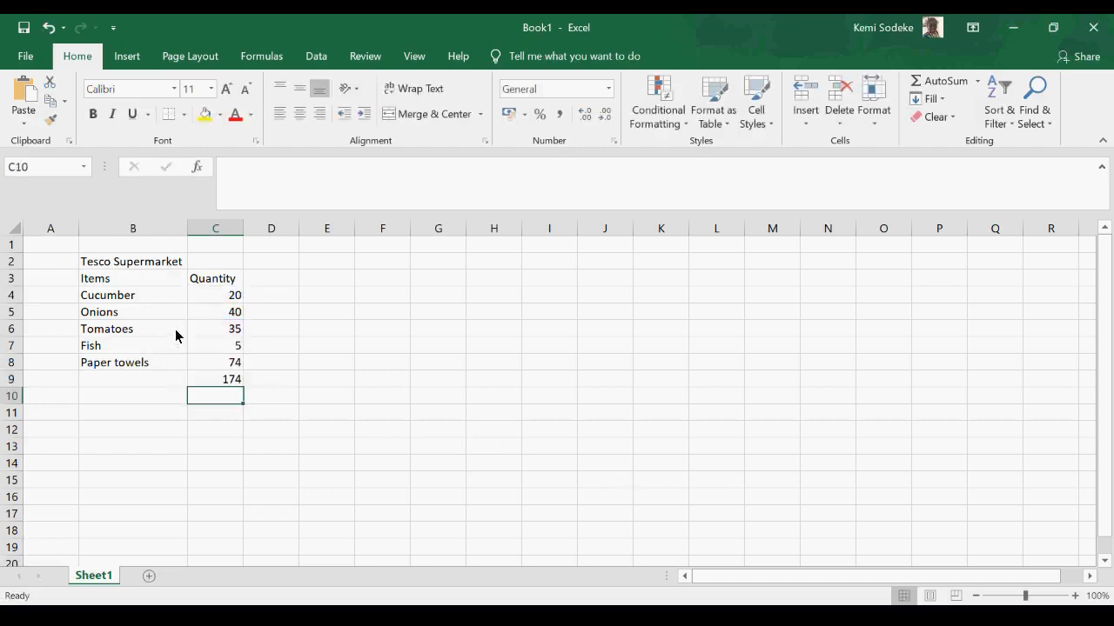
# - Delete the cell-by-cell addition formula from C9 below the quantities
pyautogui.click(219, 379)
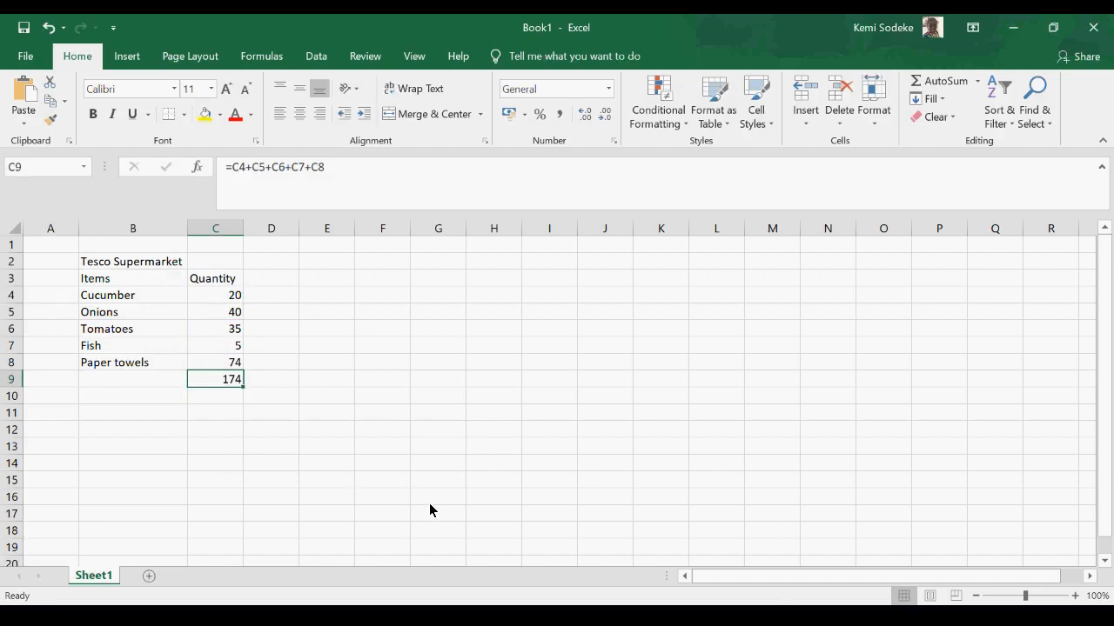
pyautogui.press('Delete')
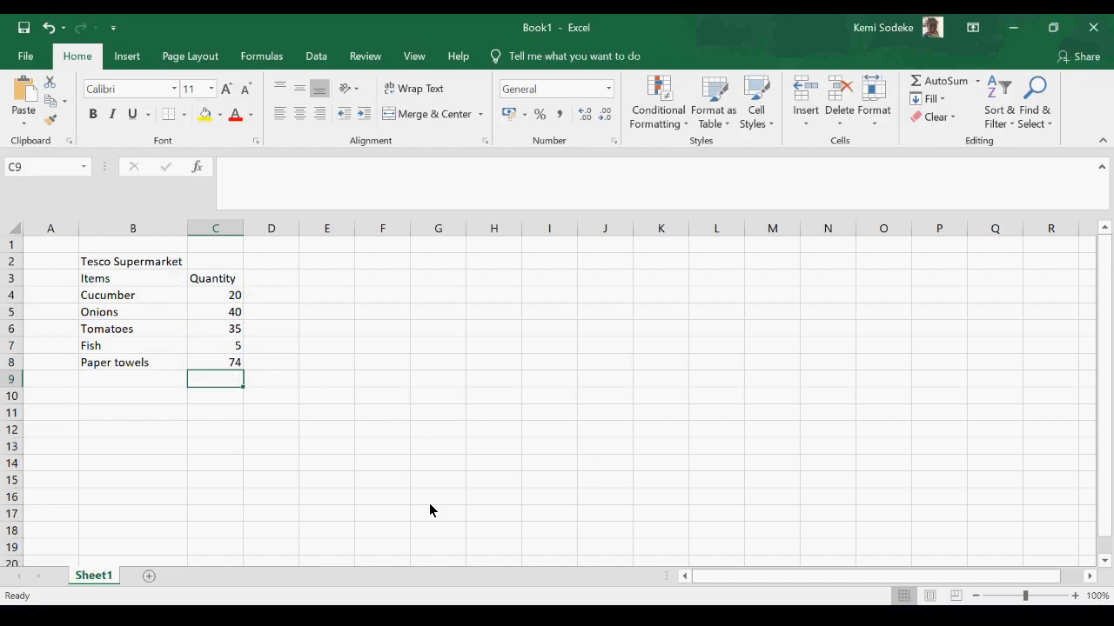
pyautogui.click(762, 34)
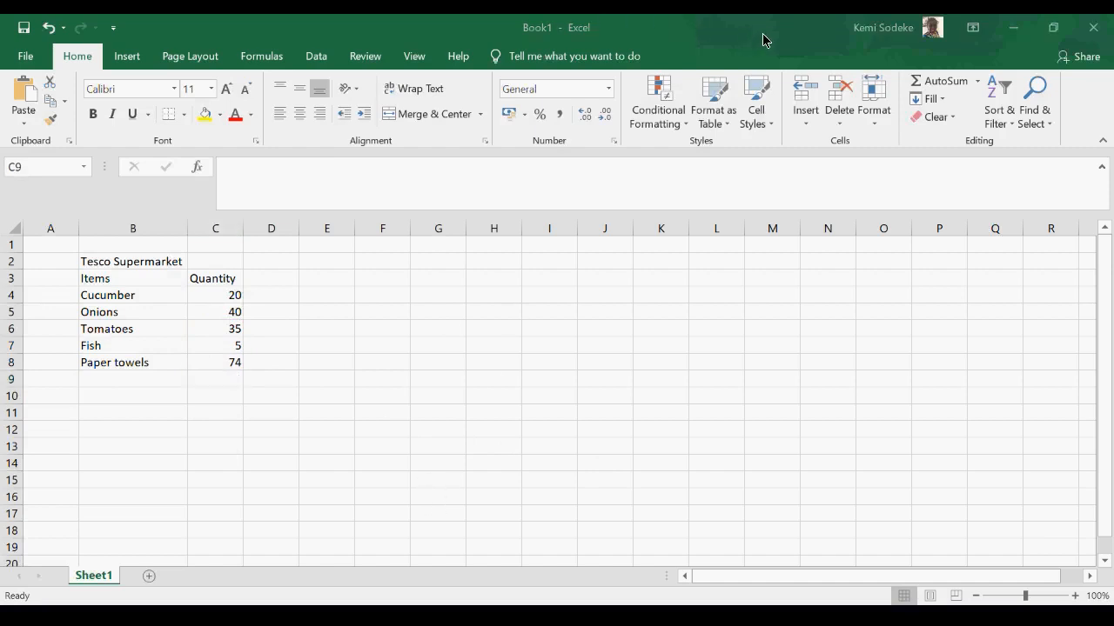
# - Total the quantities C4:C8 in cell C9 using AutoSum
pyautogui.click(221, 379)
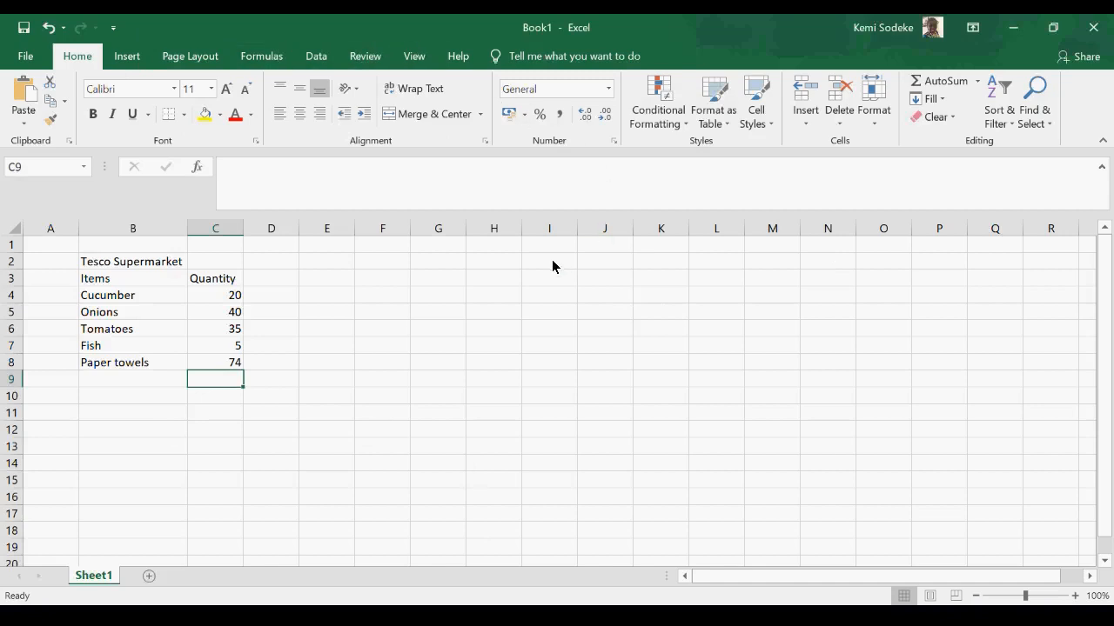
pyautogui.click(945, 82)
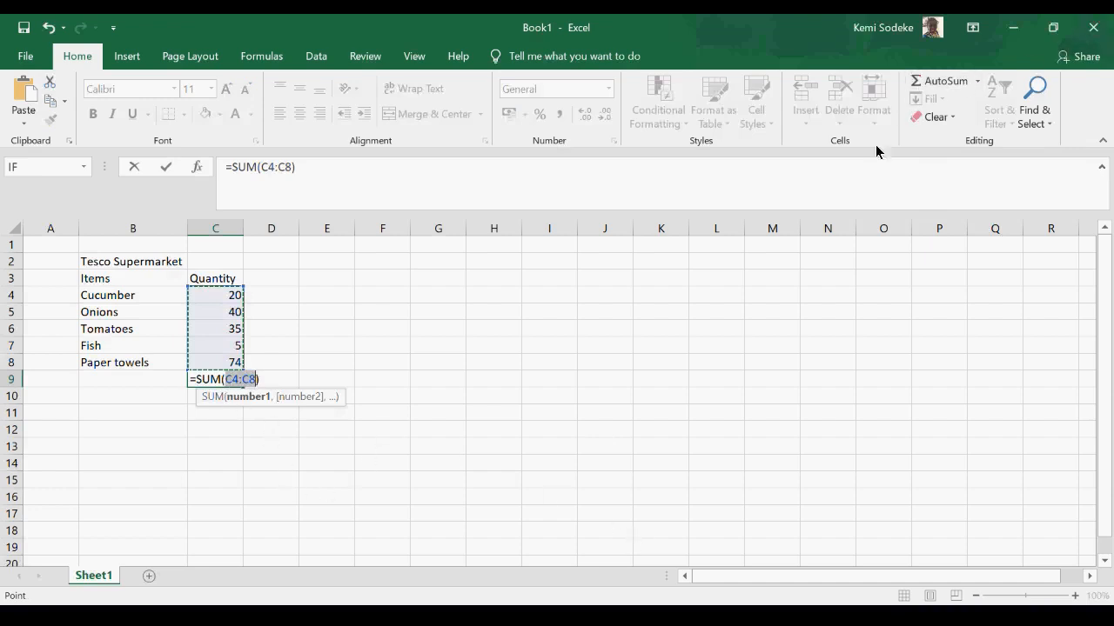
pyautogui.press('Return')
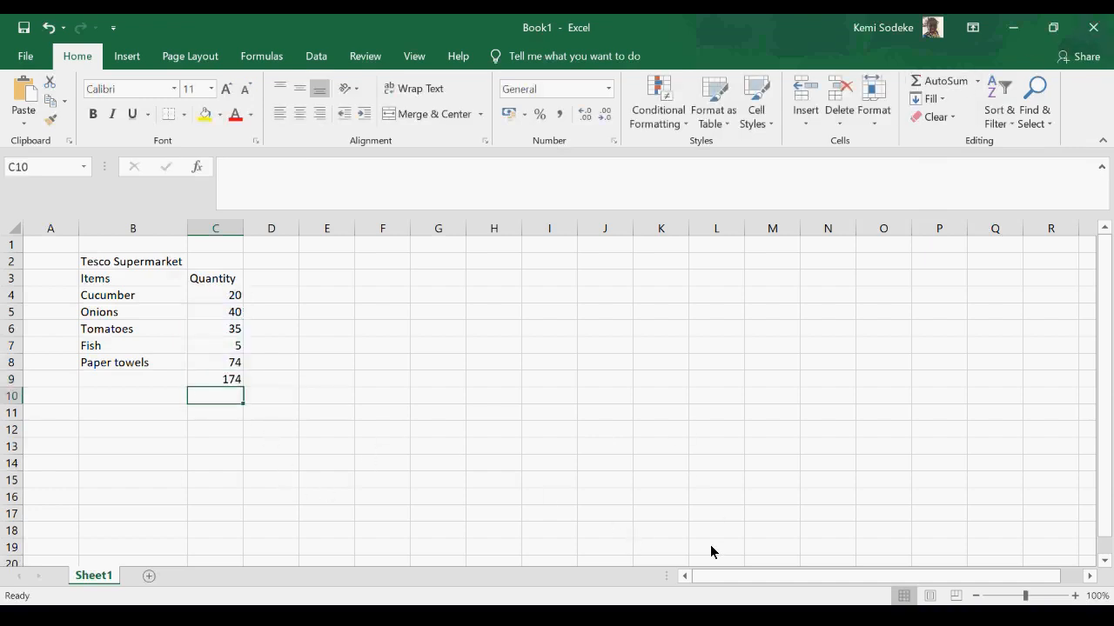
# - Clear the AutoSum formula from cell C9 so the cell is empty again
pyautogui.click(215, 383)
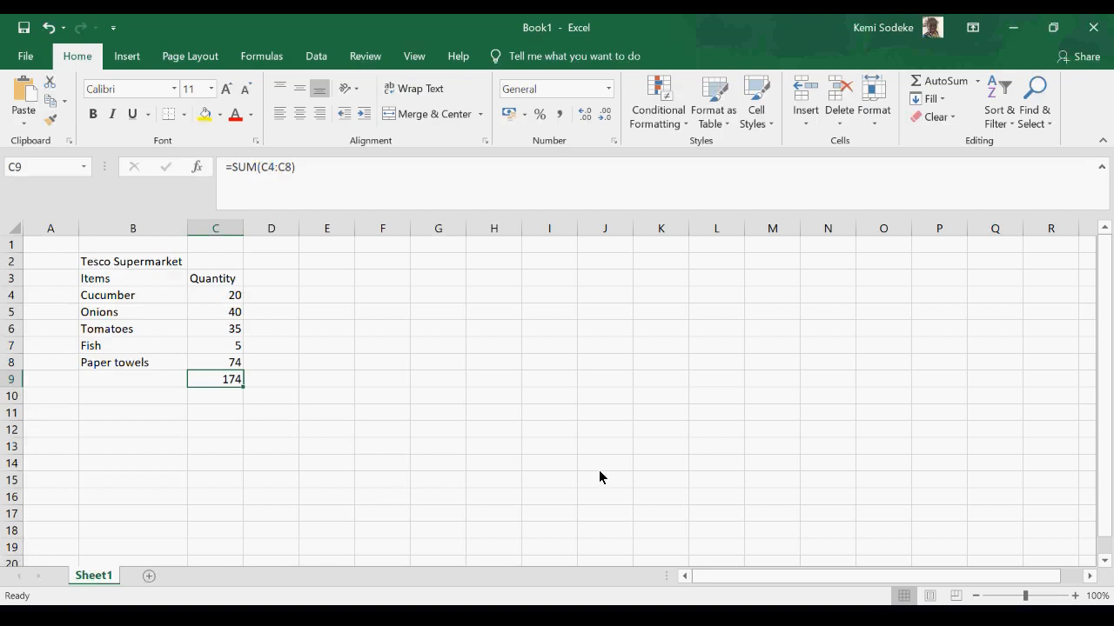
pyautogui.press('BackSpace')
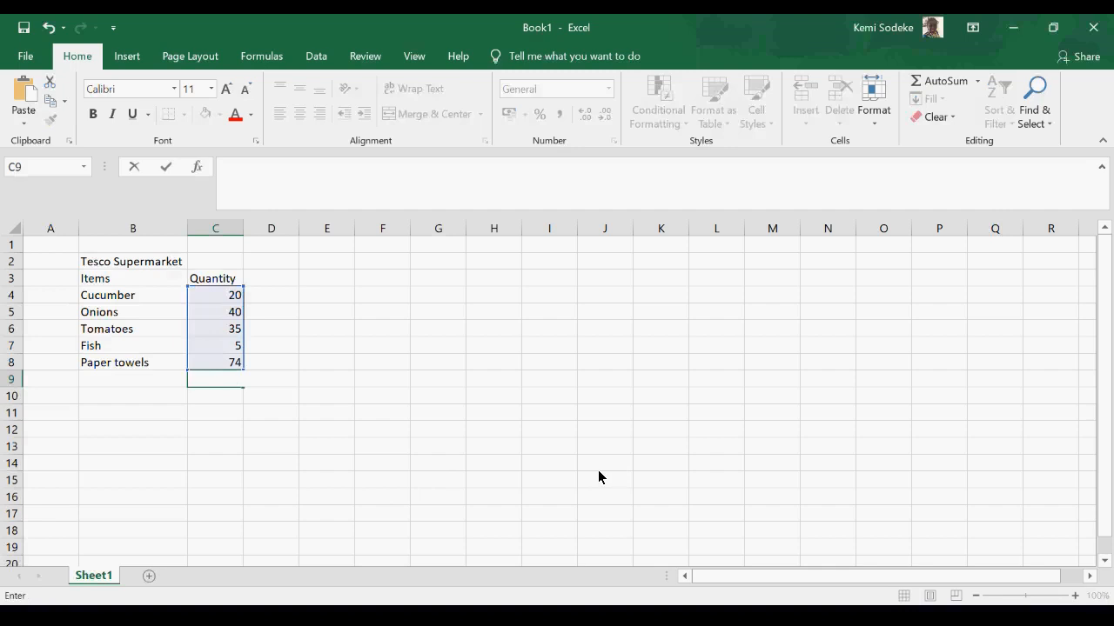
pyautogui.press('Escape')
pyautogui.click(207, 396)
pyautogui.click(226, 381)
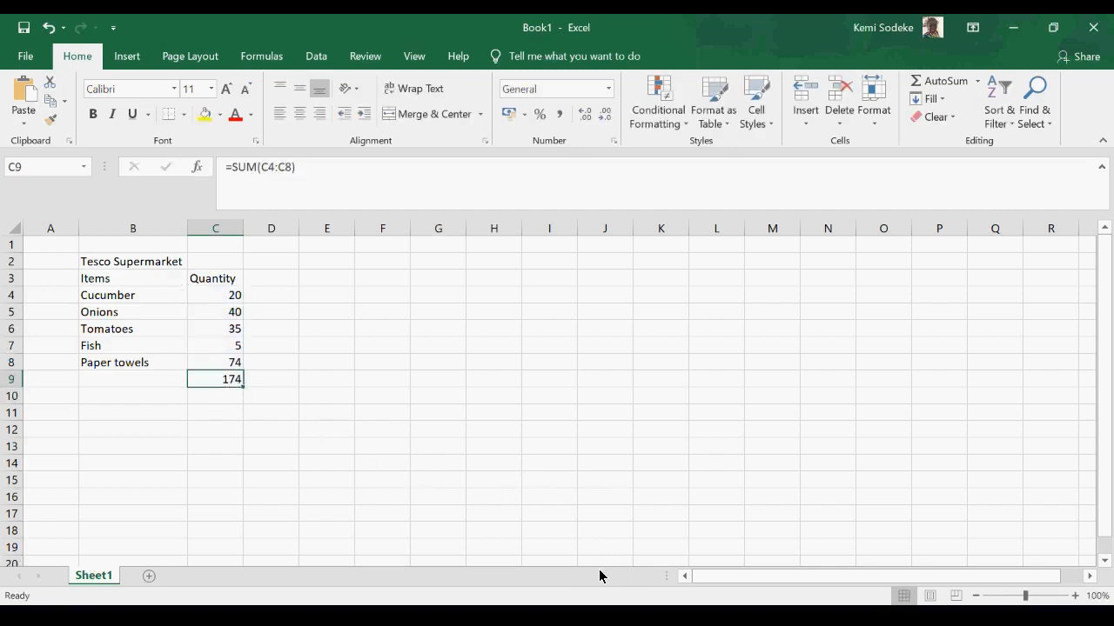
pyautogui.press('Delete')
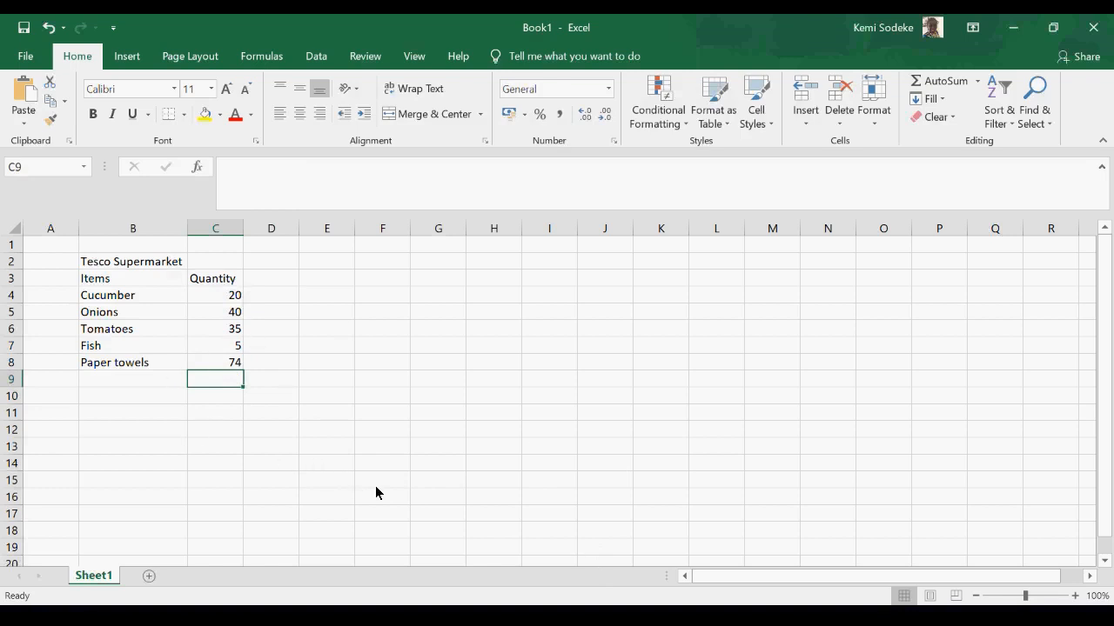
# - Enter the formula =SUM(C4:C8) in cell C9 to total the quantities, and check the stored formula
pyautogui.write('=')
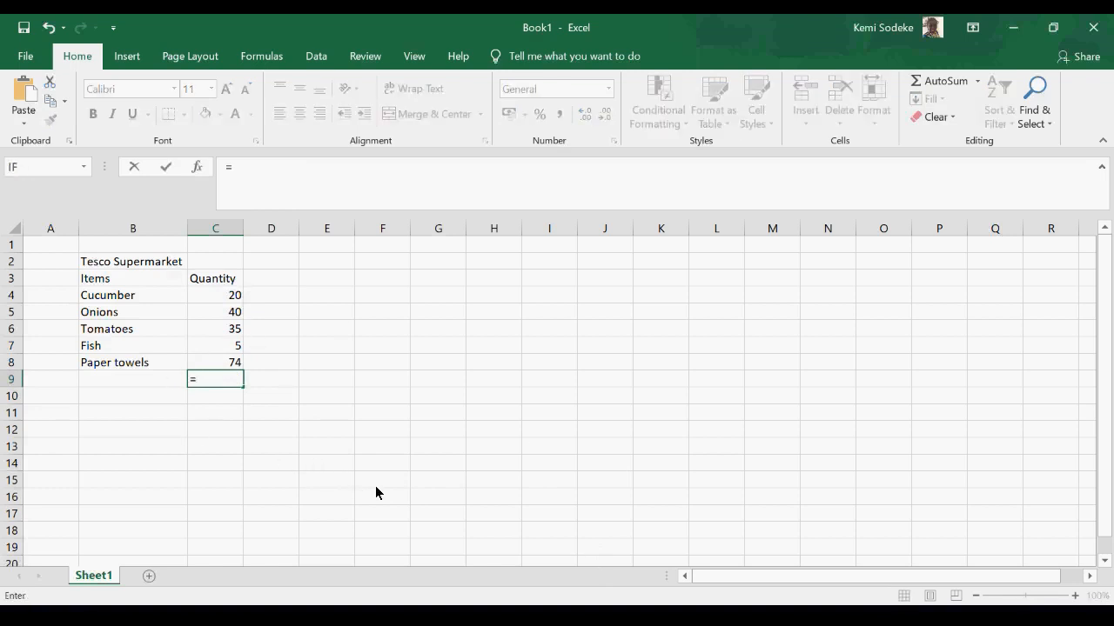
pyautogui.write('sum')
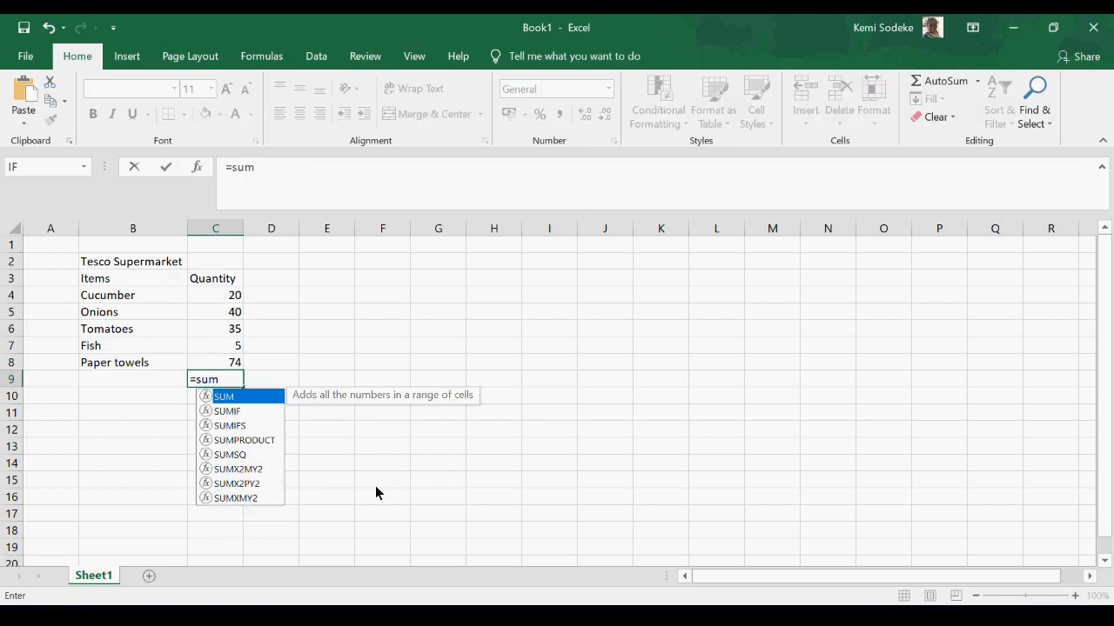
pyautogui.write('(')
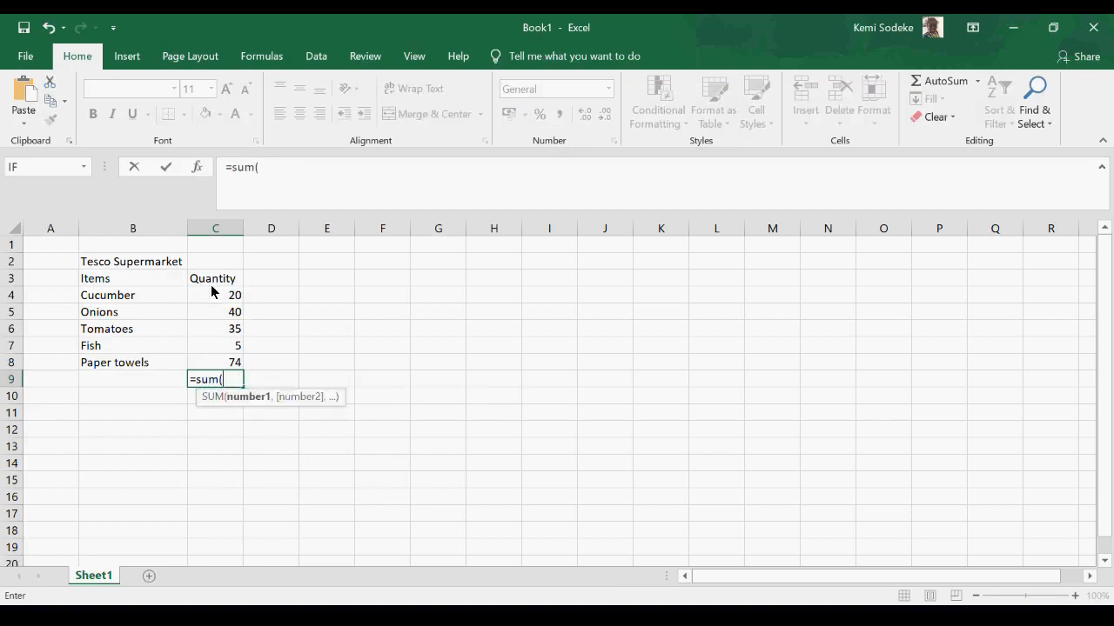
pyautogui.moveTo(220, 301); pyautogui.dragTo(209, 364)
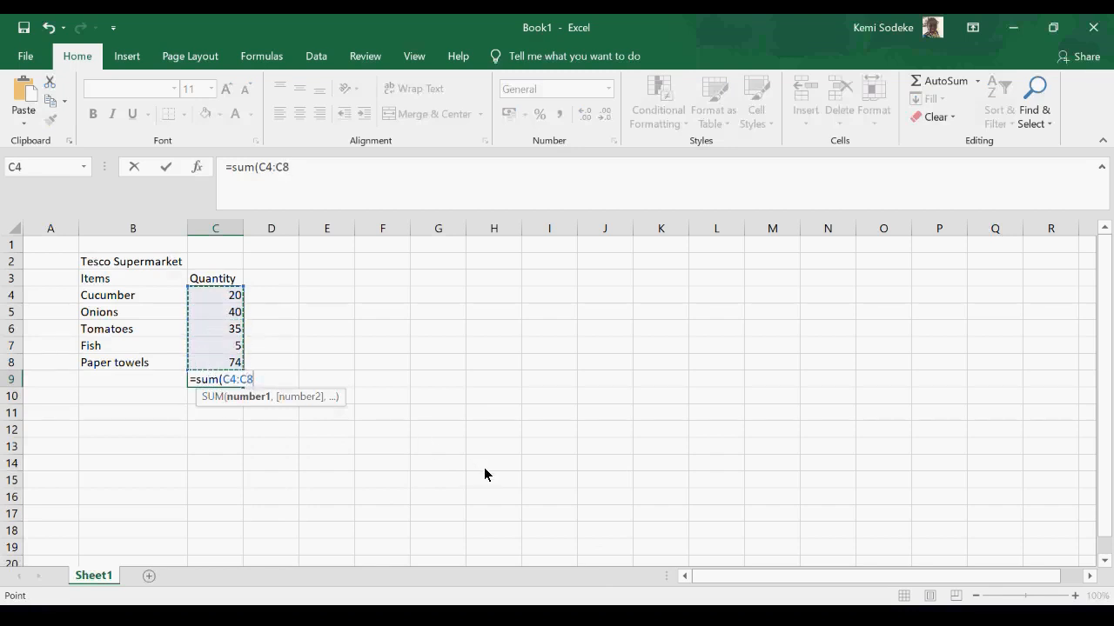
pyautogui.write(')')
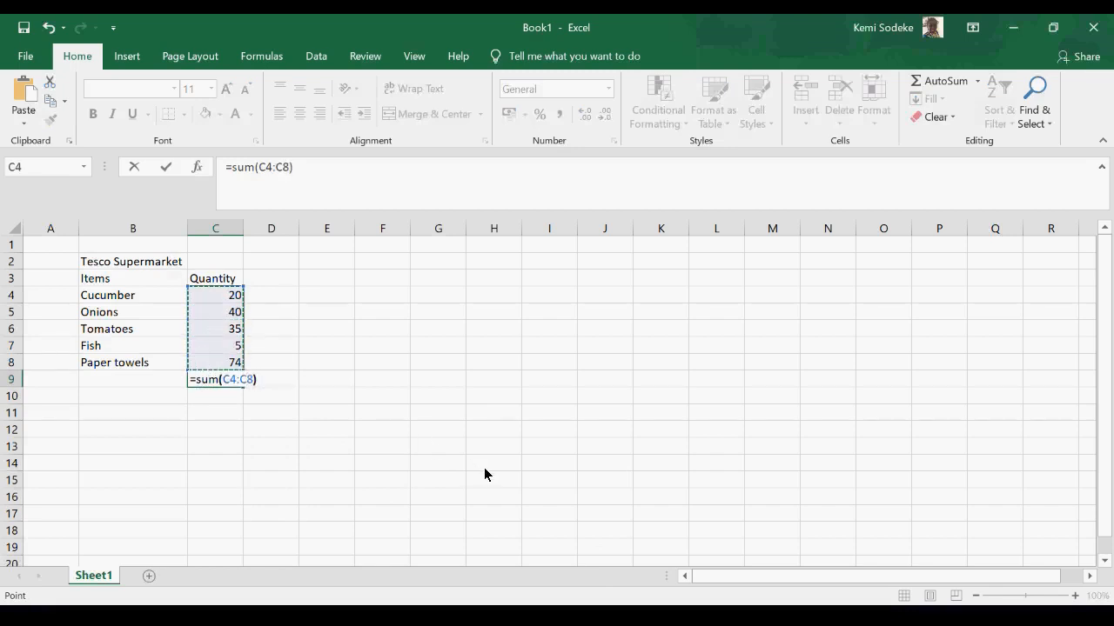
pyautogui.press('Return')
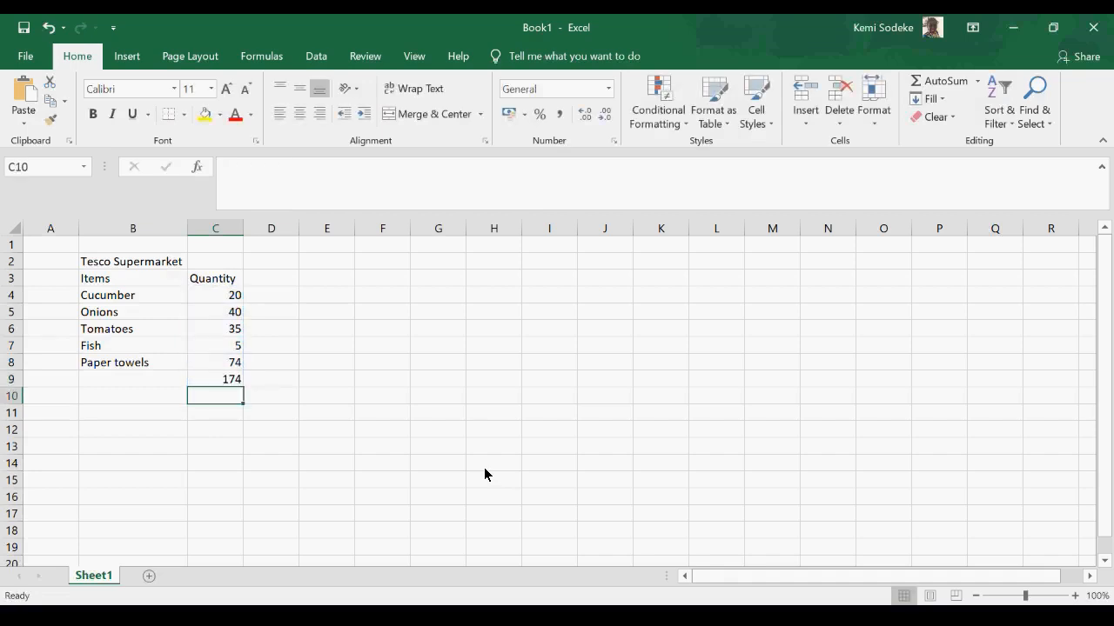
pyautogui.click(225, 387)
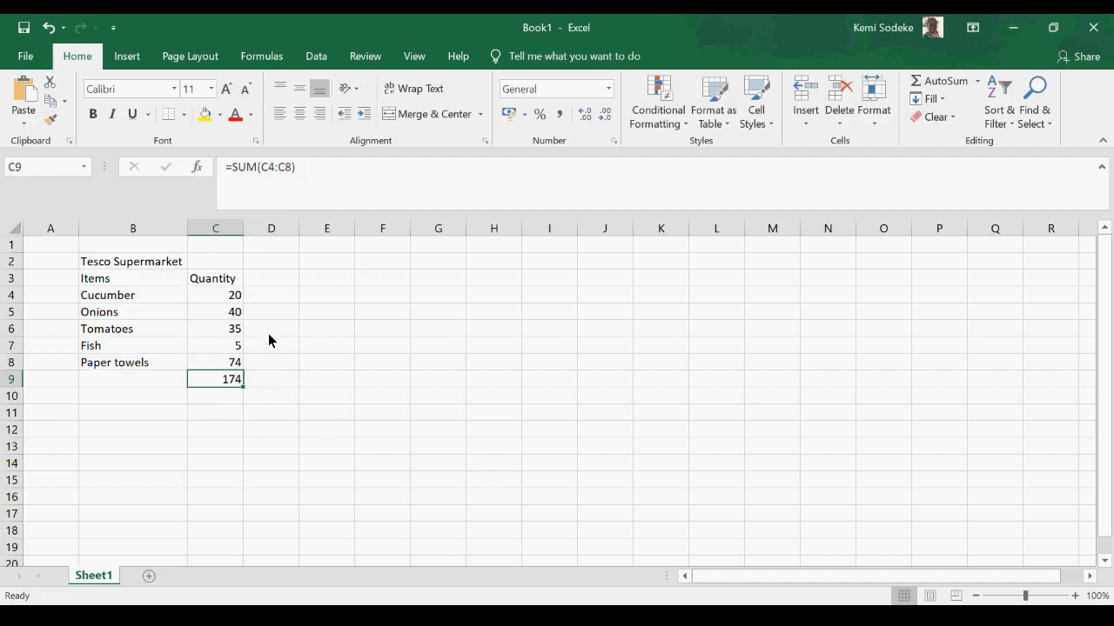
pyautogui.click(346, 277)
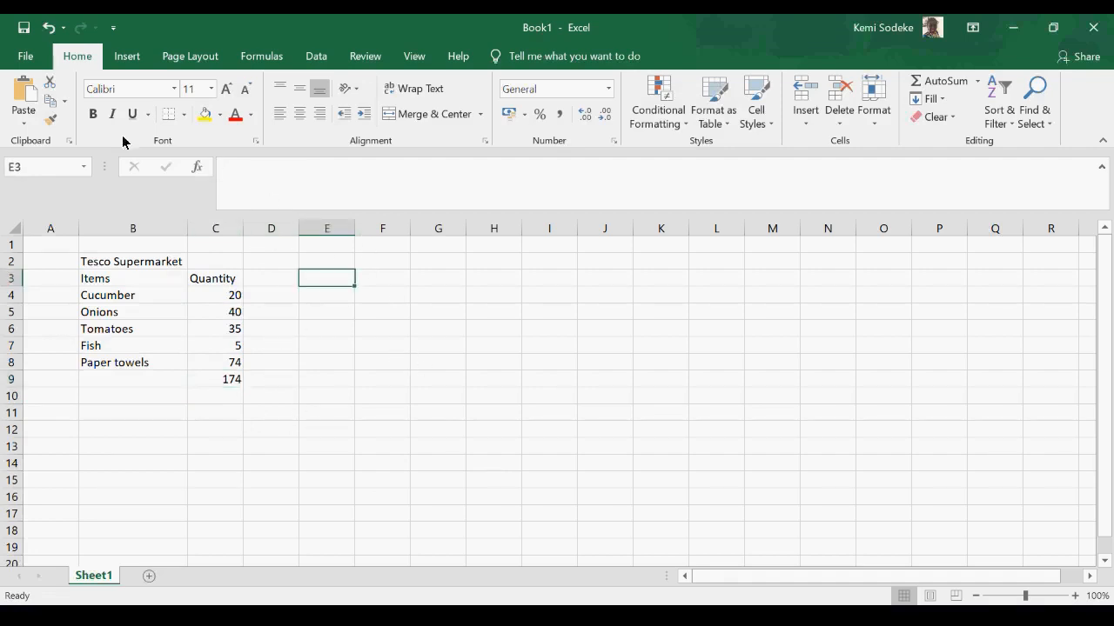
# - Create a new blank workbook and minimize it to return to the Tesco Supermarket table in Book1
pyautogui.click(27, 58)
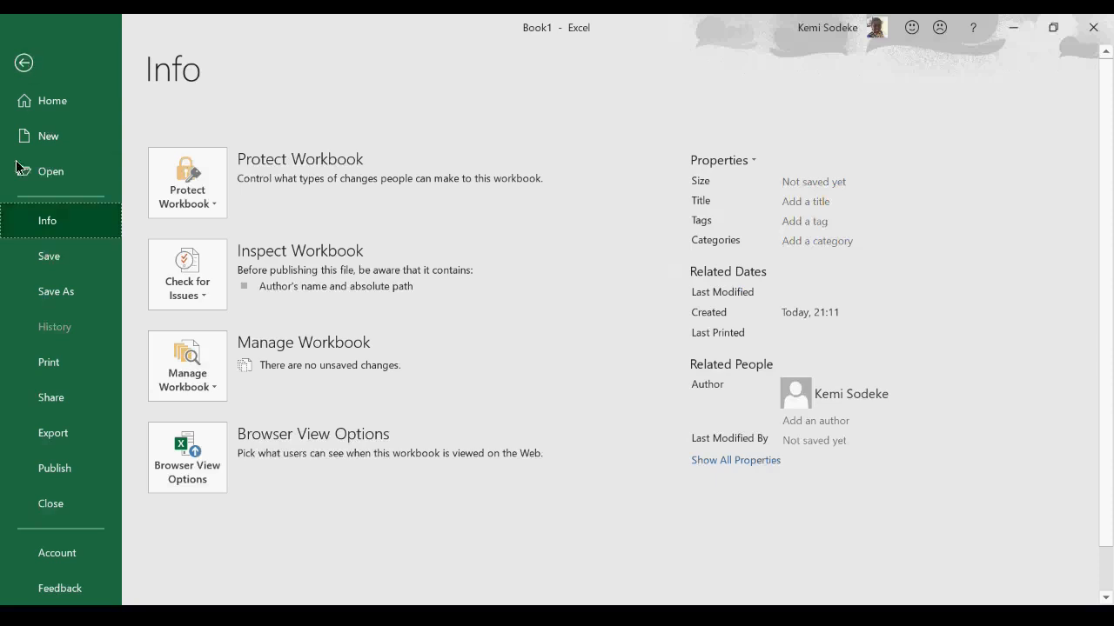
pyautogui.click(68, 136)
pyautogui.click(282, 266)
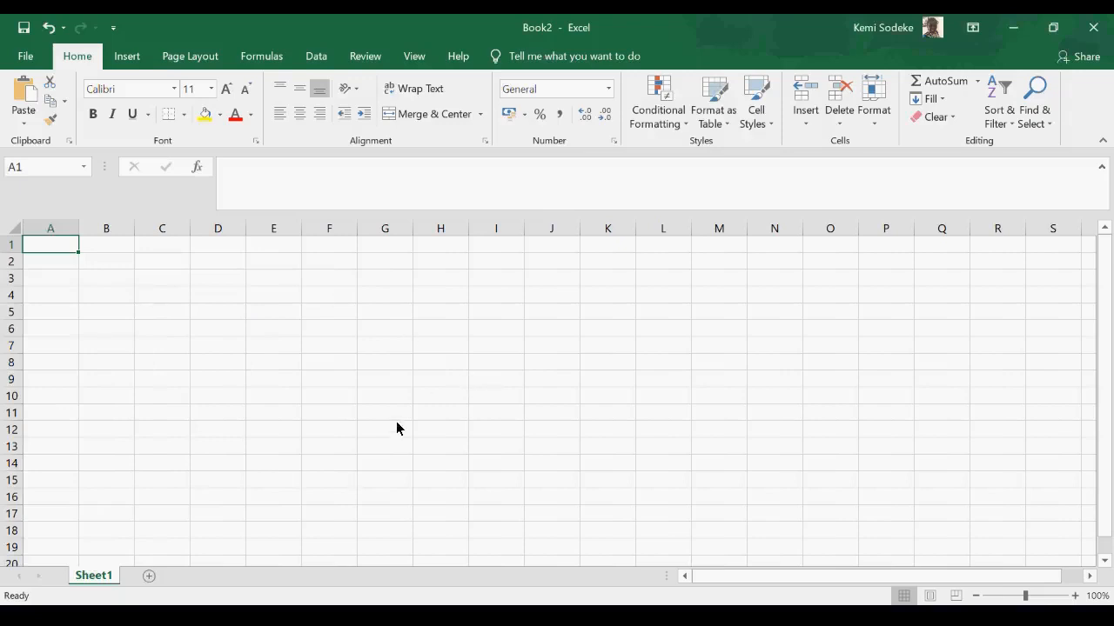
pyautogui.click(1013, 28)
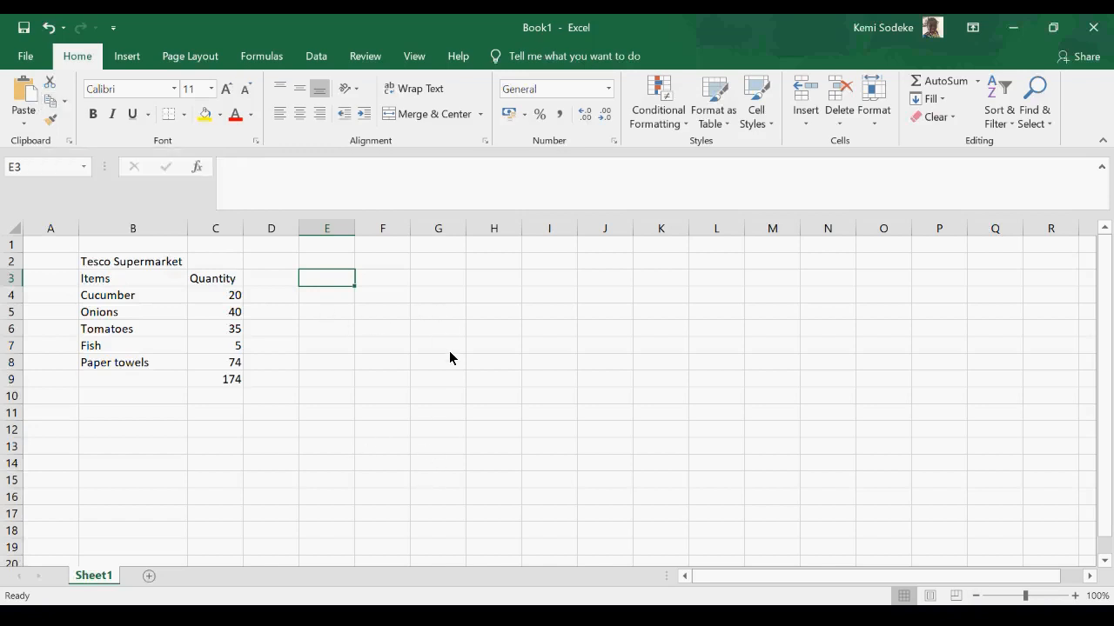
# - Copy the Cucumber quantity from C4 into cell G4, and delete the pasted copy
pyautogui.click(220, 301)
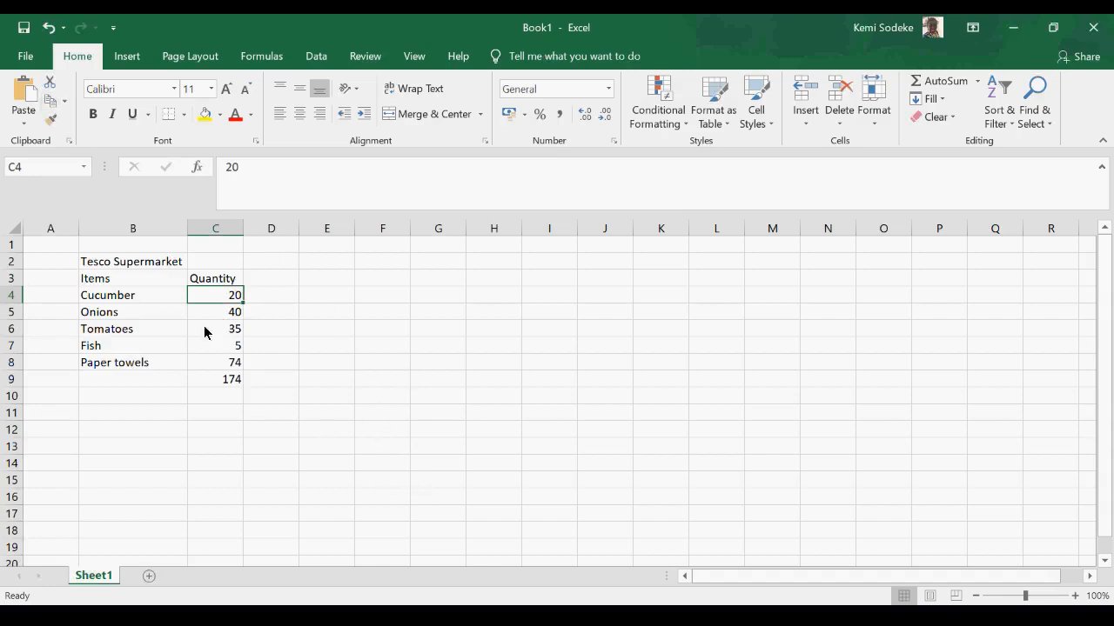
pyautogui.click(52, 105)
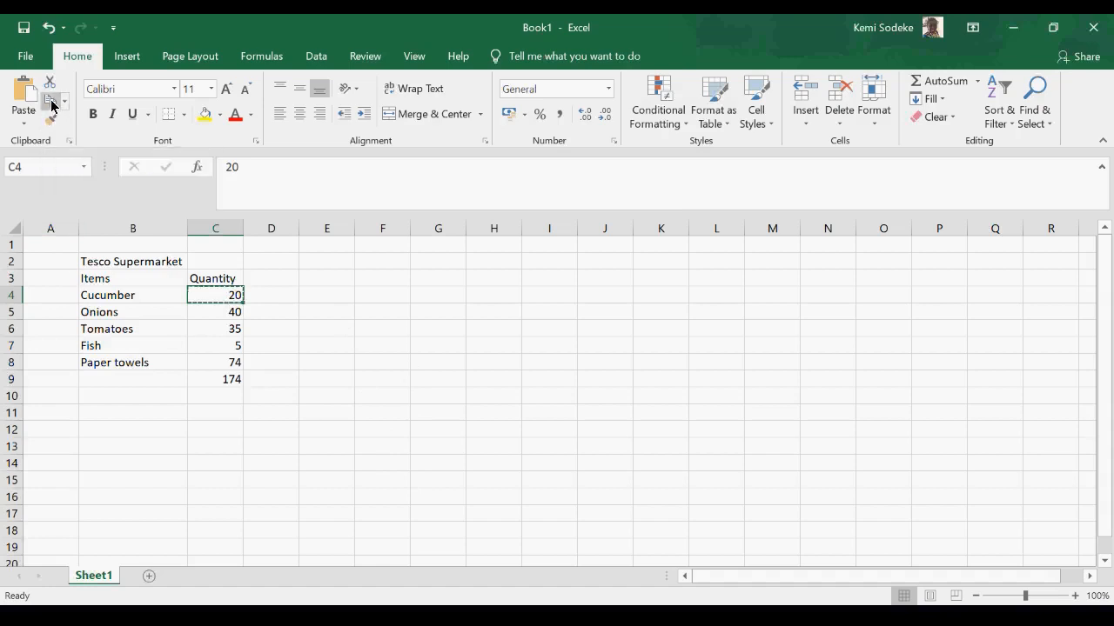
pyautogui.click(440, 298)
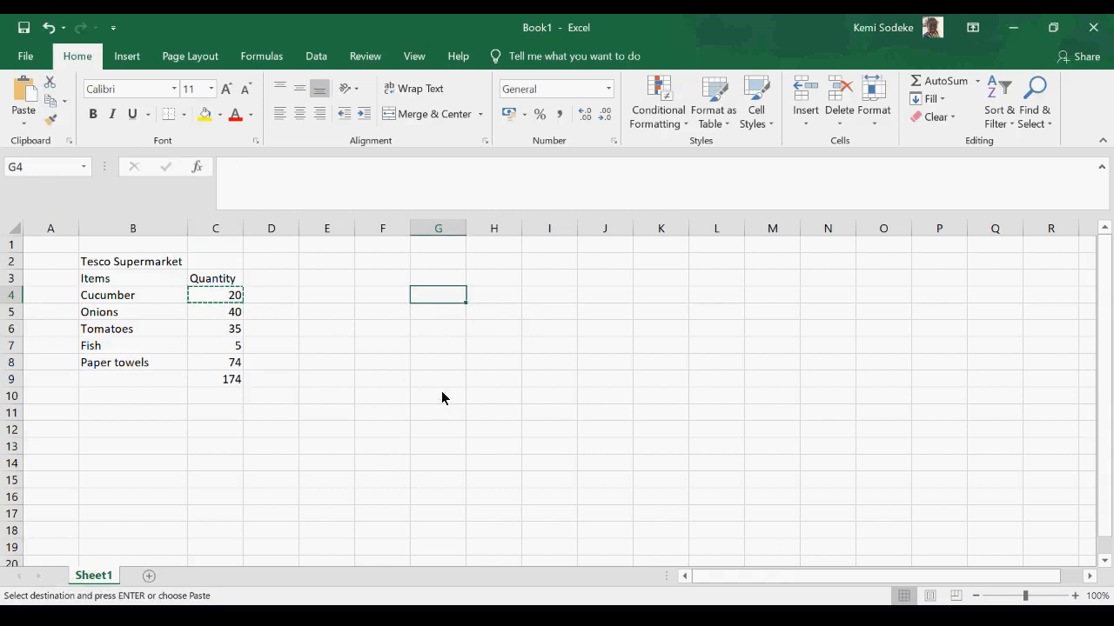
pyautogui.click(26, 96)
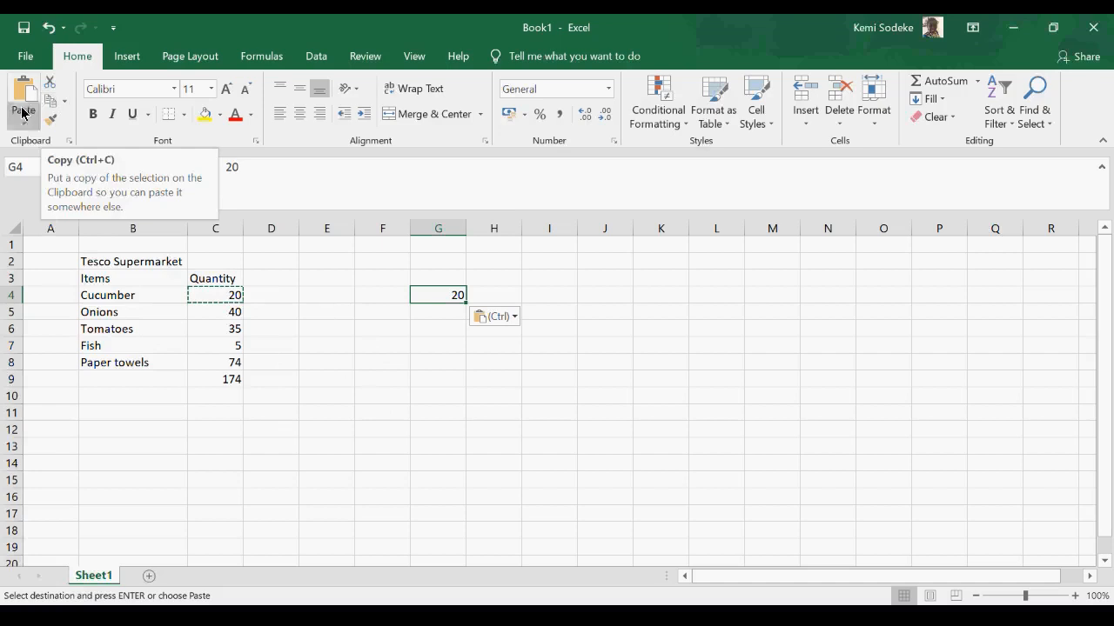
pyautogui.press('Delete')
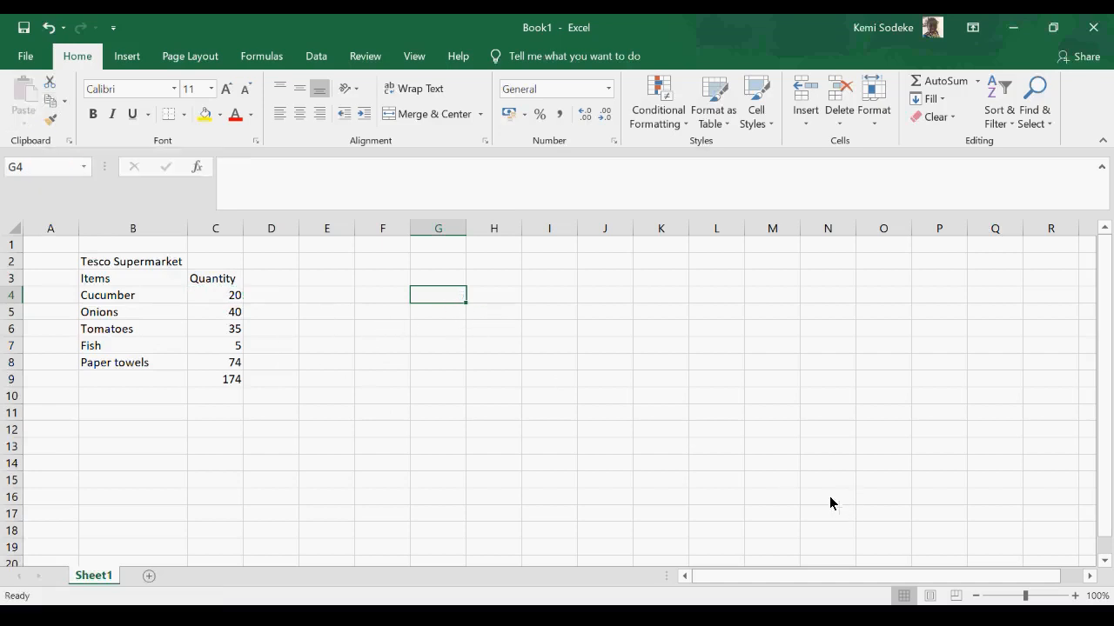
pyautogui.click(661, 479)
# - Copy the Tesco Supermarket table from B2:C9 to G2, and widen columns G and H to fit the text
pyautogui.moveTo(111, 267); pyautogui.dragTo(221, 381)
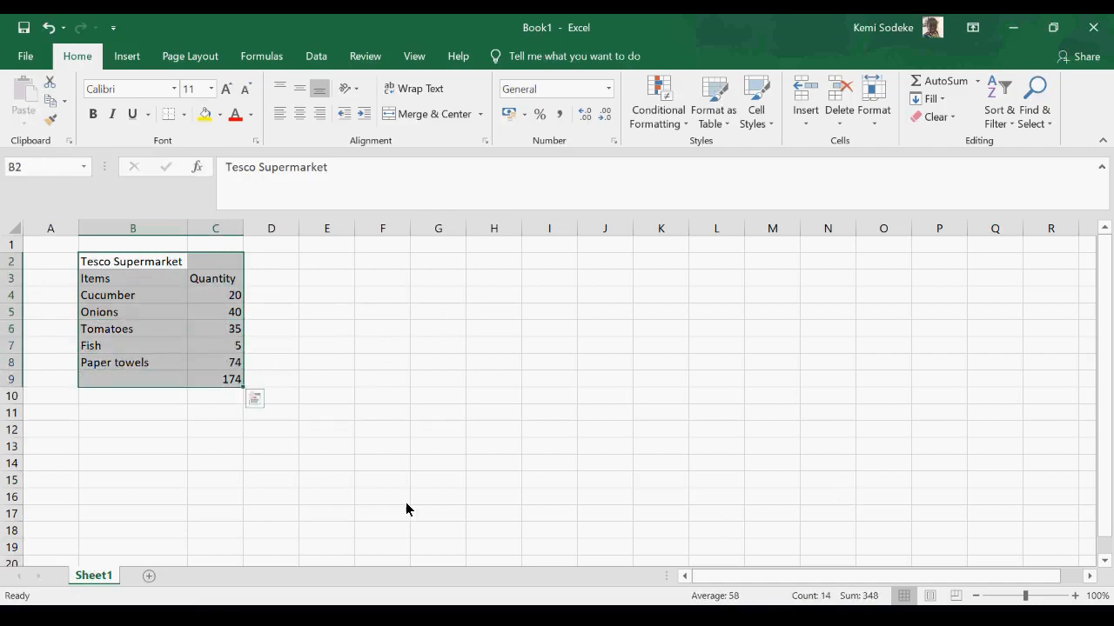
pyautogui.moveTo(116, 266); pyautogui.dragTo(209, 272)
pyautogui.moveTo(121, 265); pyautogui.dragTo(204, 385)
pyautogui.click(137, 266)
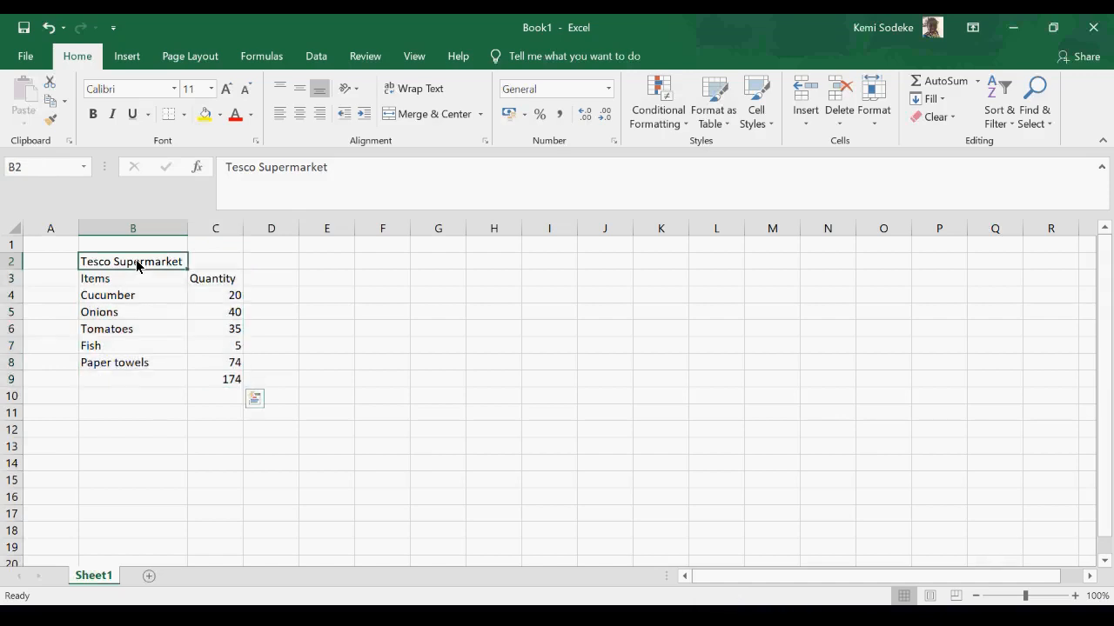
pyautogui.moveTo(137, 266); pyautogui.dragTo(205, 372)
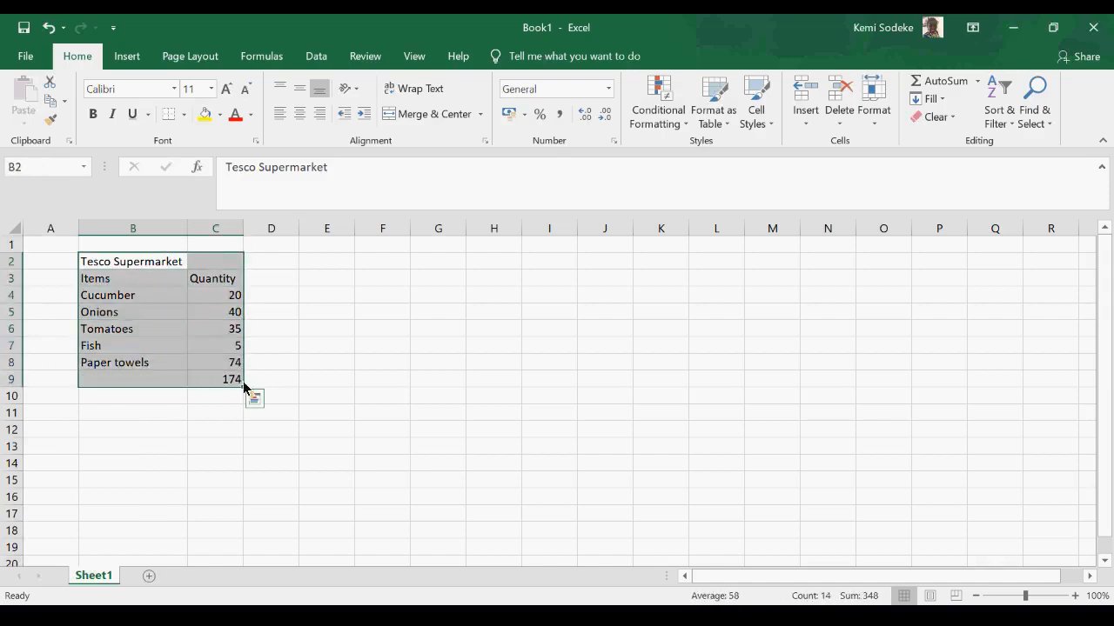
pyautogui.click(51, 101)
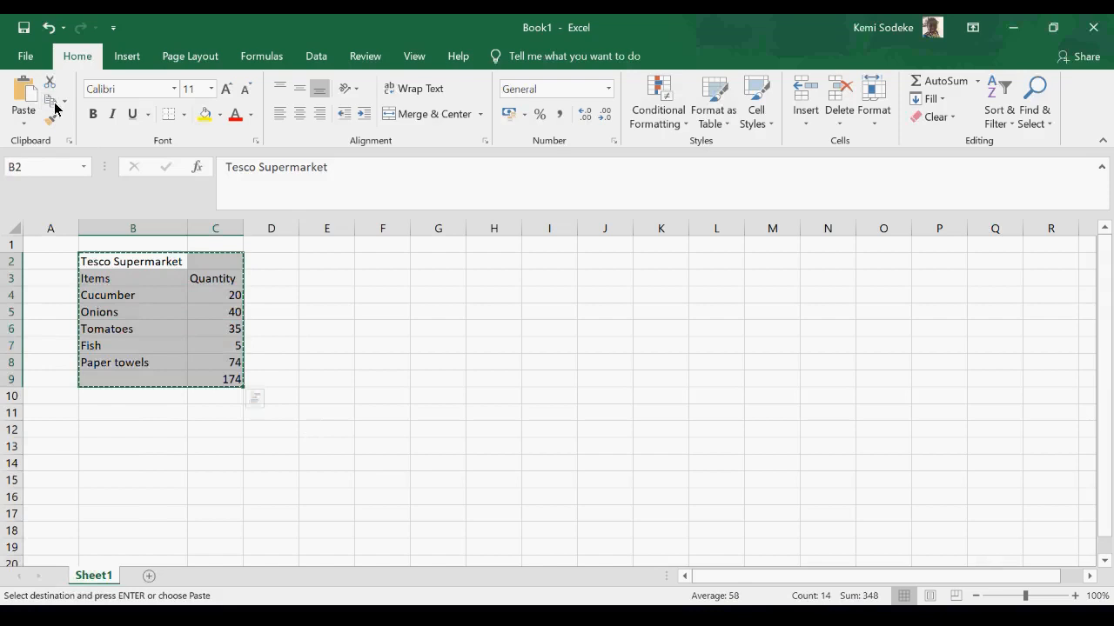
pyautogui.click(438, 265)
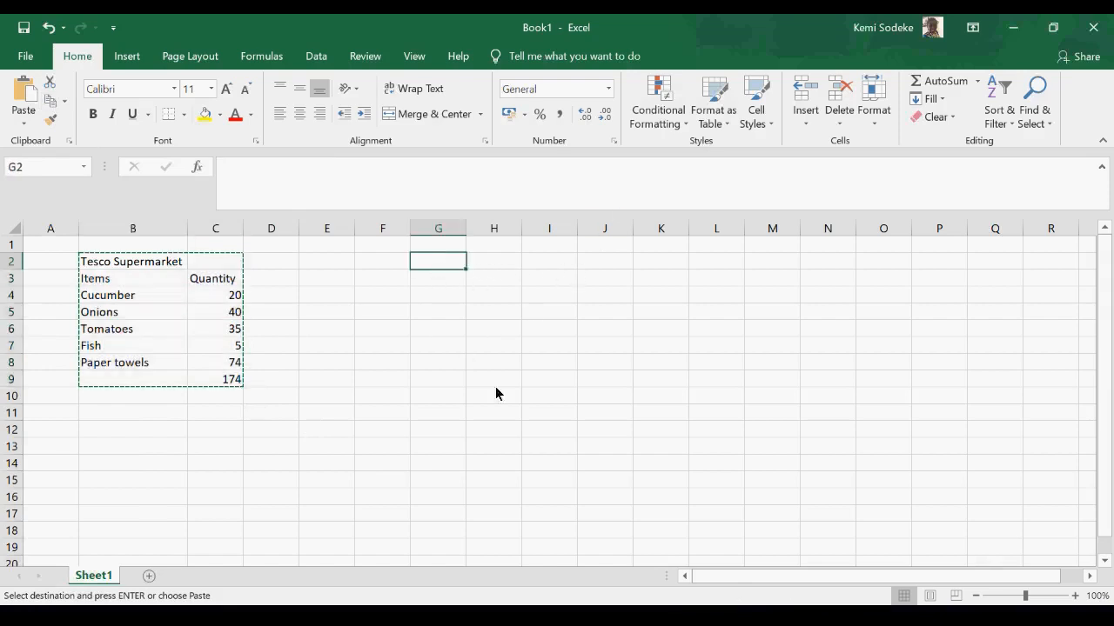
pyautogui.click(24, 88)
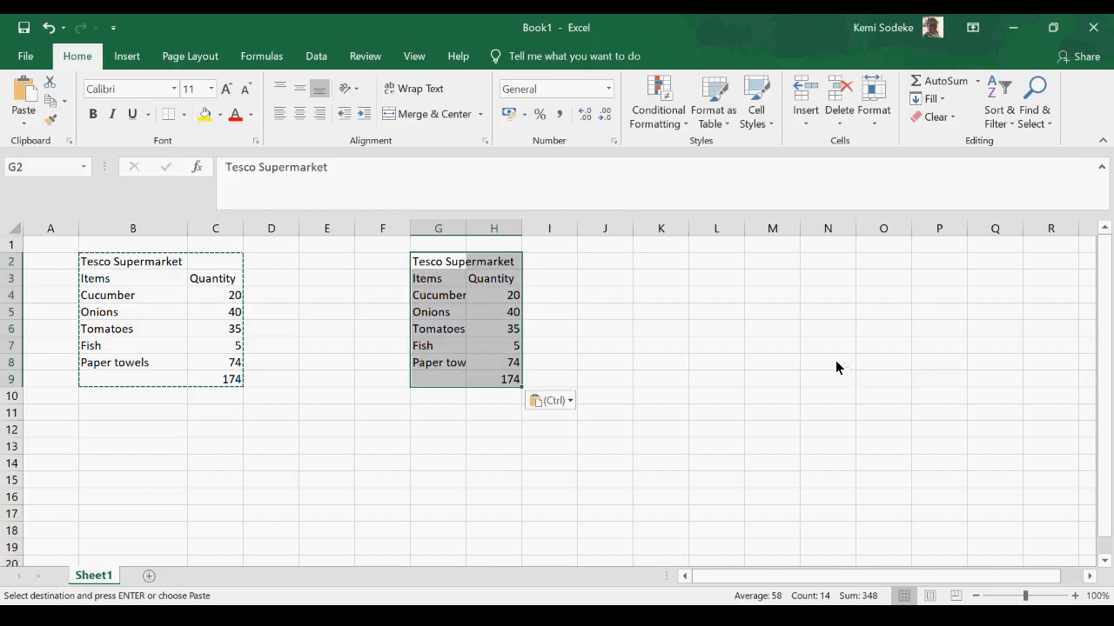
pyautogui.moveTo(467, 228); pyautogui.dragTo(601, 228)
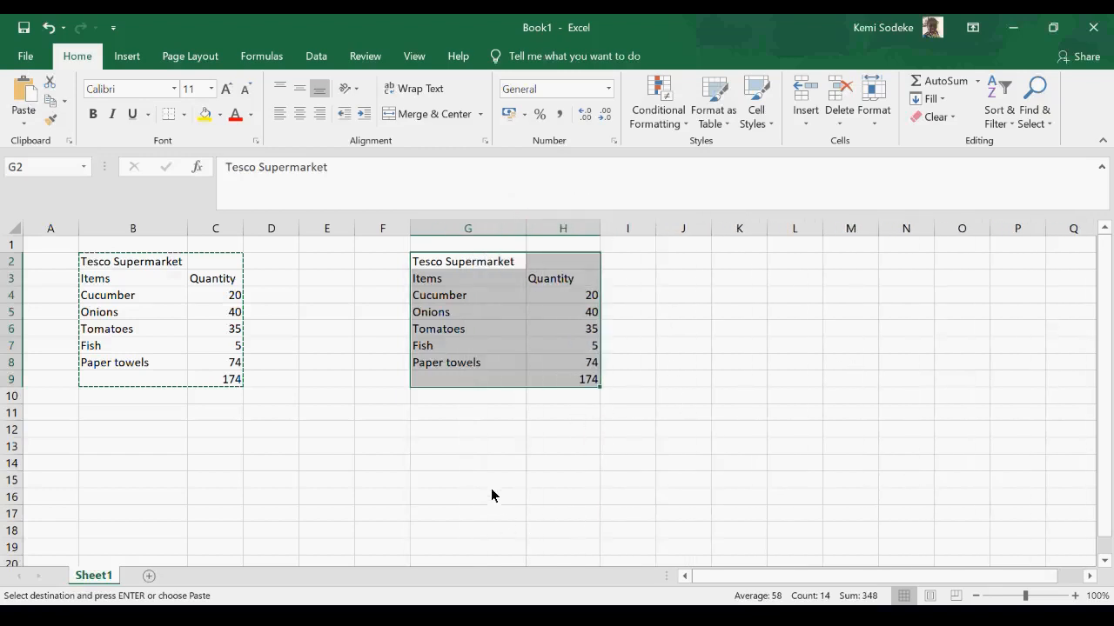
# - Compare the total formula in H9 of the pasted table with the original formula in C9
pyautogui.click(445, 463)
pyautogui.moveTo(562, 380); pyautogui.dragTo(562, 396)
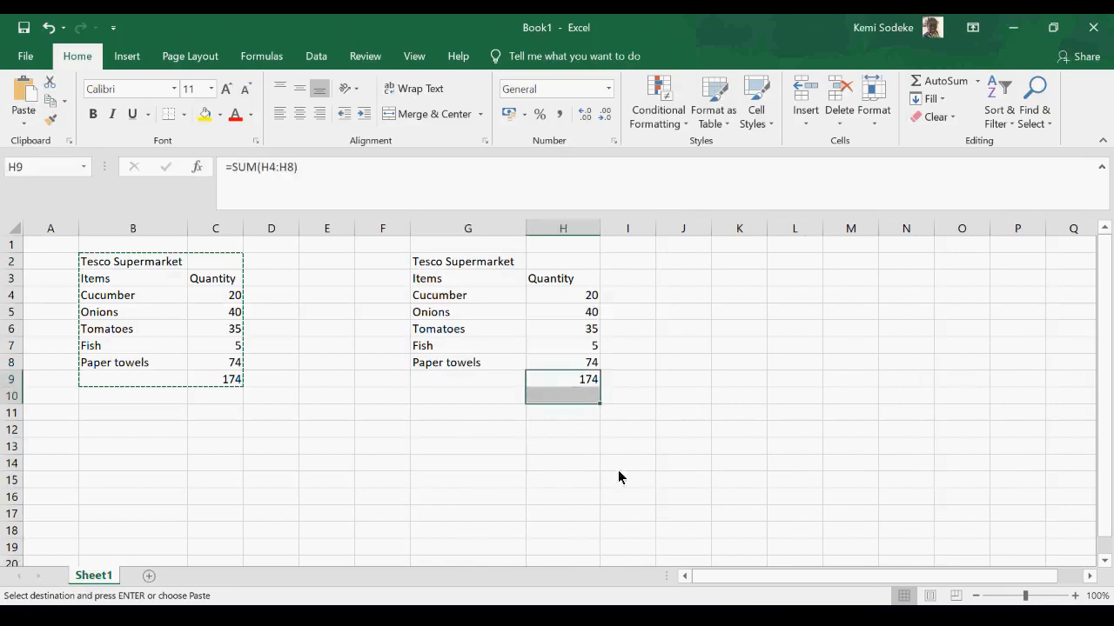
pyautogui.click(229, 379)
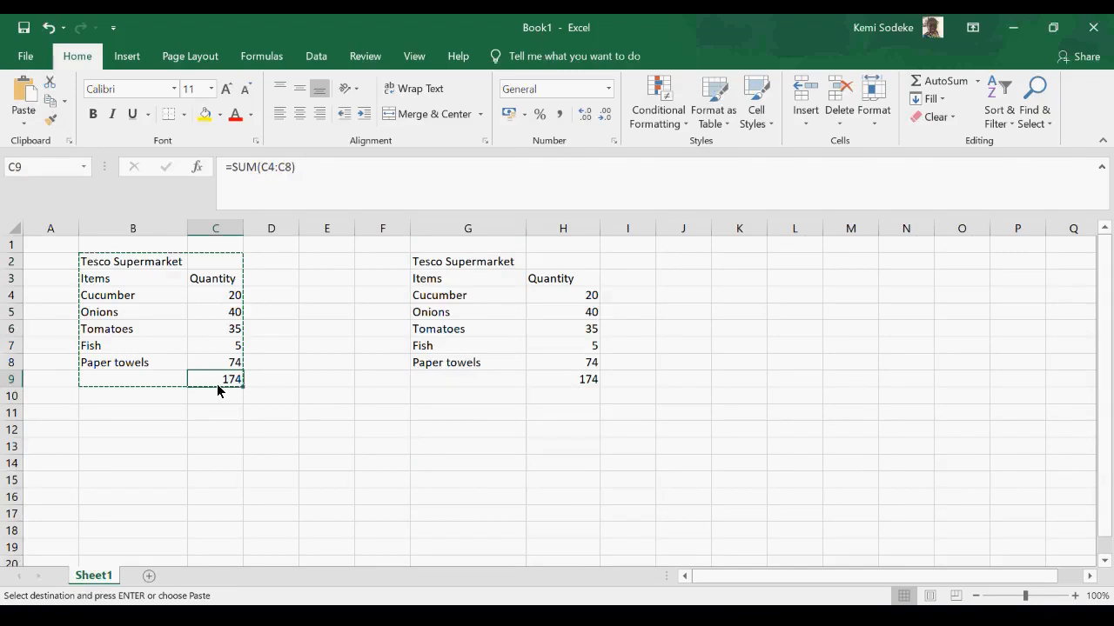
pyautogui.click(582, 385)
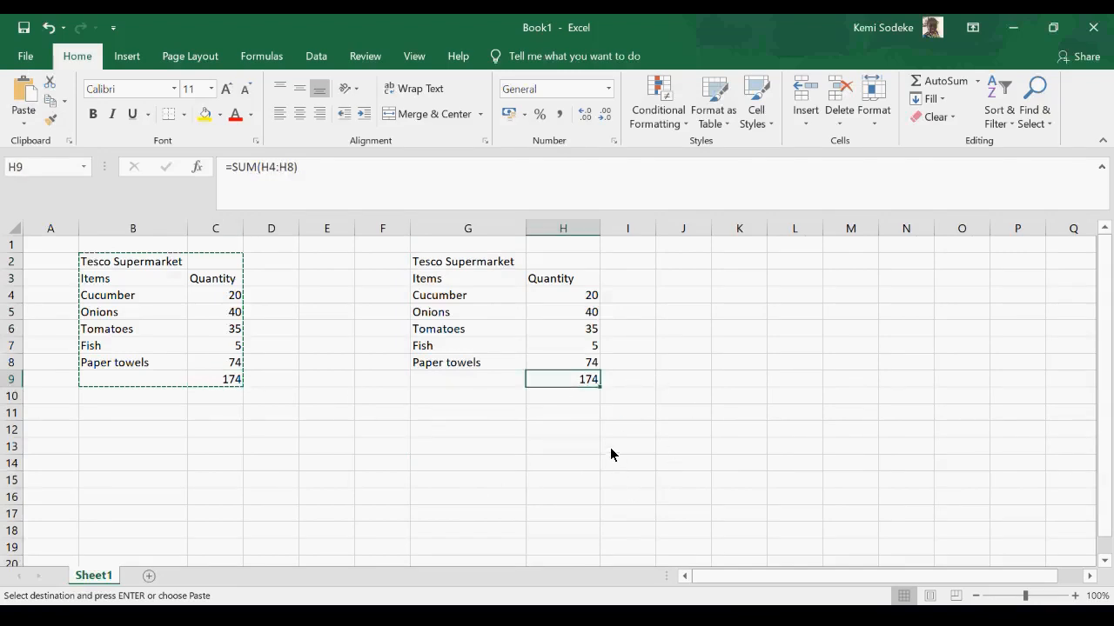
# - Delete the pasted copy of the table from columns G and H
pyautogui.moveTo(422, 266); pyautogui.dragTo(545, 419)
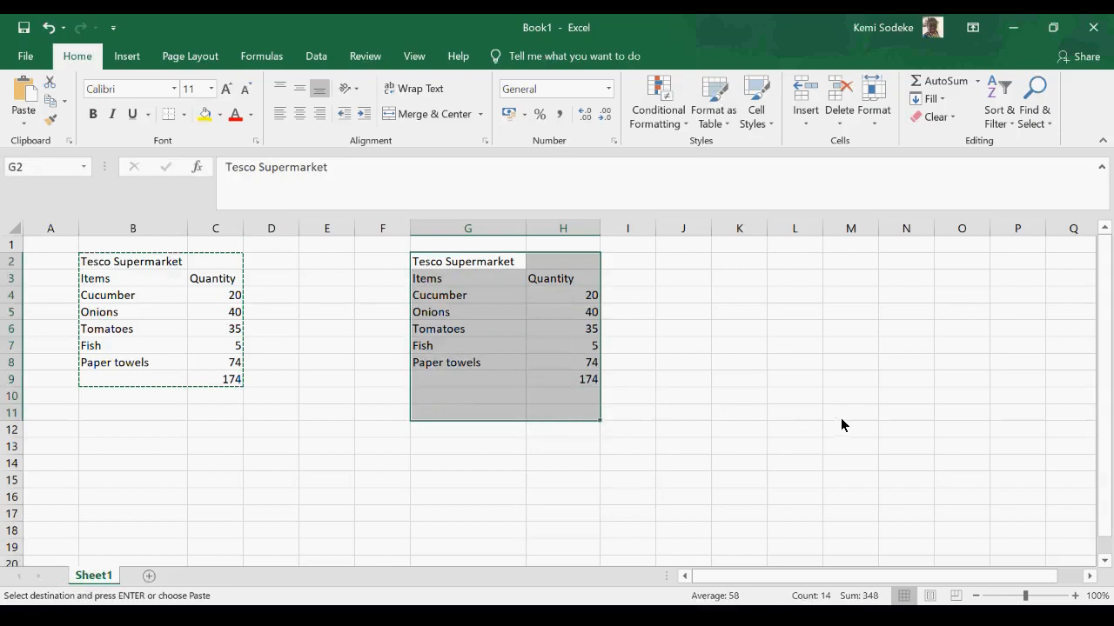
pyautogui.press('Delete')
pyautogui.click(643, 400)
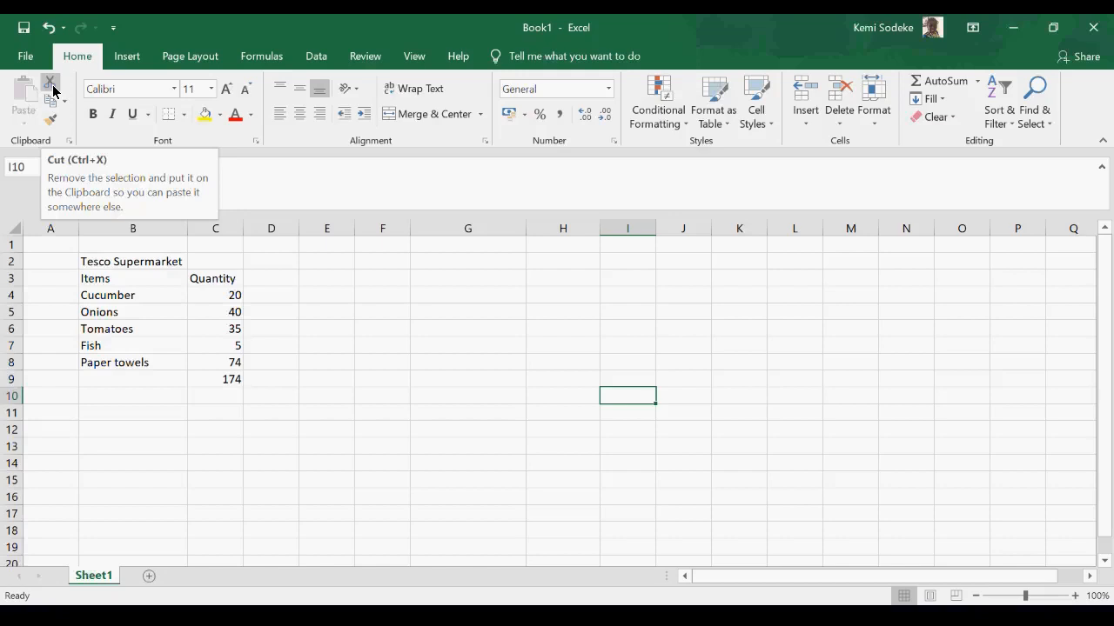
# - Move the Tesco Supermarket table from B2:C9 to G2 by cutting and pasting it
pyautogui.moveTo(89, 269); pyautogui.dragTo(199, 383)
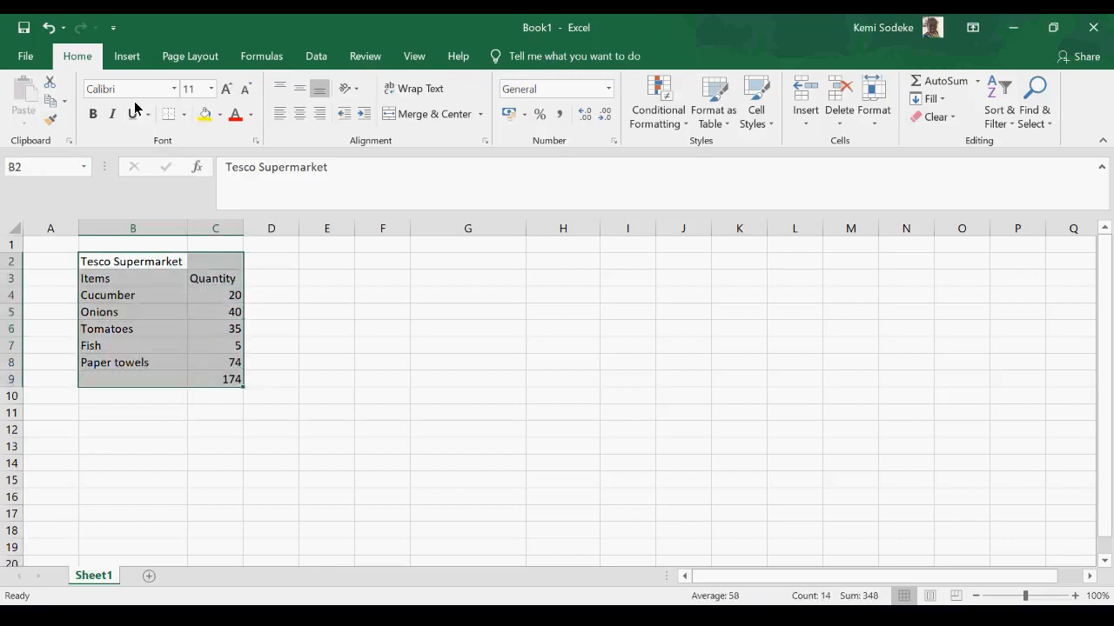
pyautogui.click(51, 85)
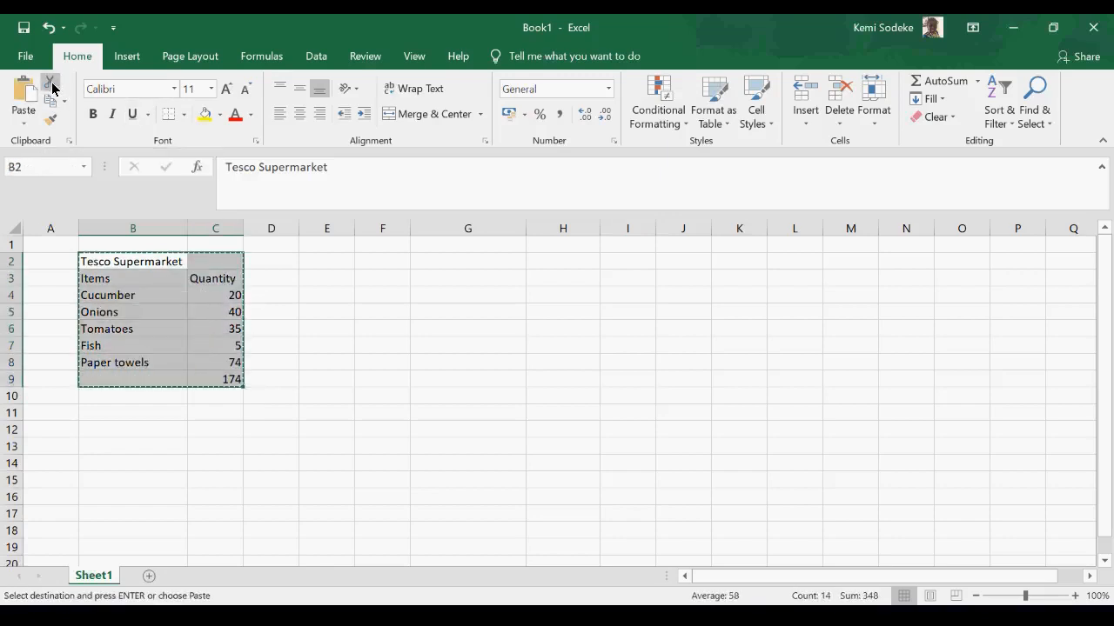
pyautogui.click(476, 265)
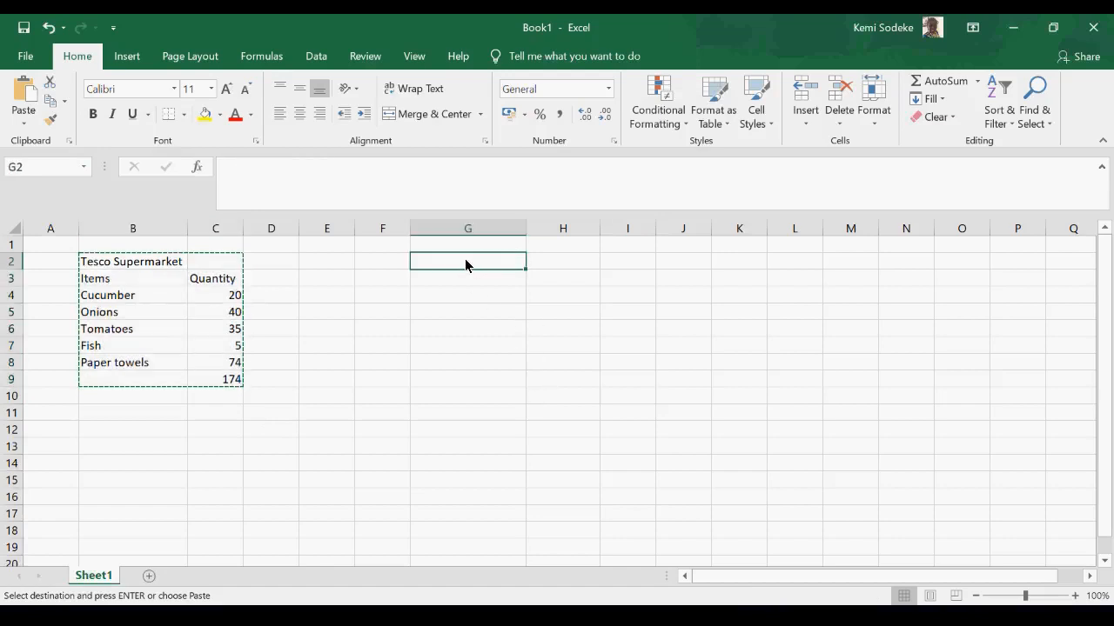
pyautogui.click(22, 89)
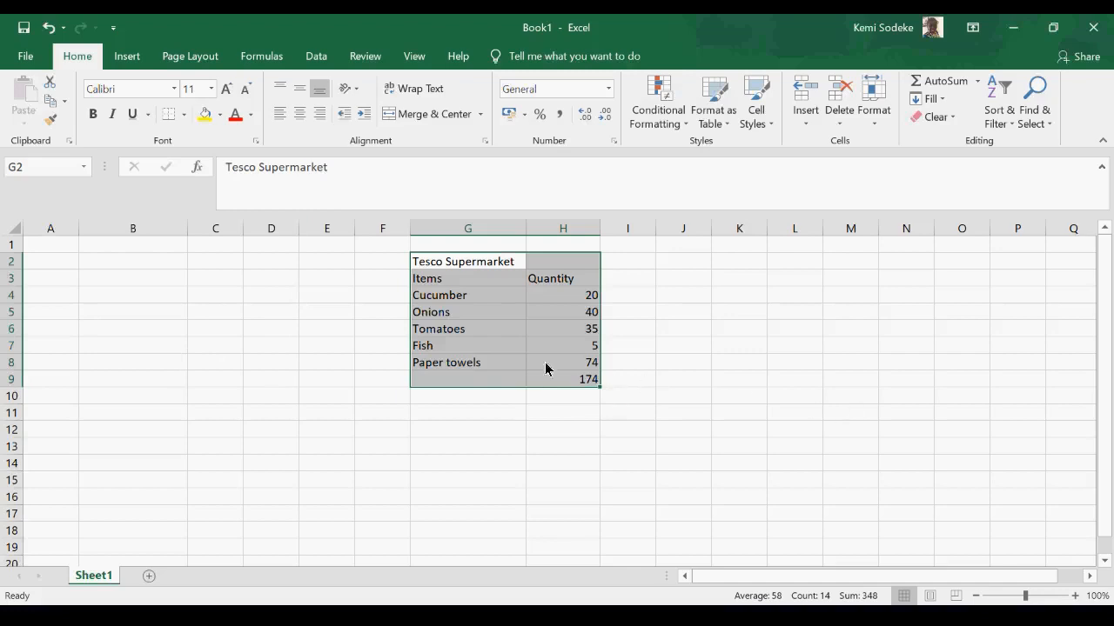
pyautogui.click(670, 333)
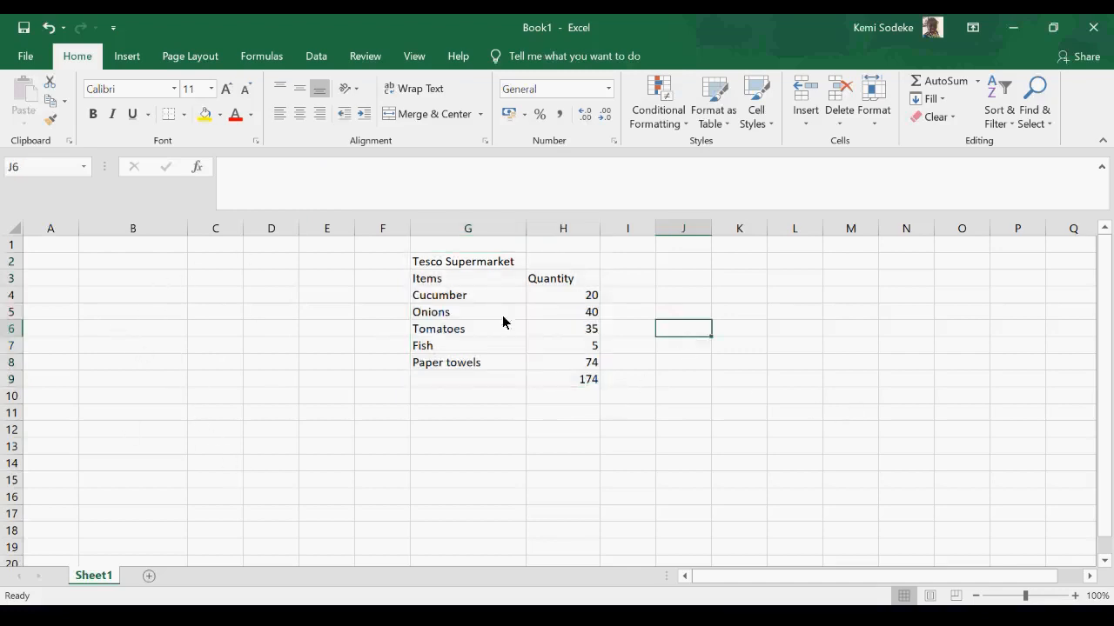
# - Format the table in G2:H9 with the Arial font at size 14
pyautogui.moveTo(435, 267); pyautogui.dragTo(543, 384)
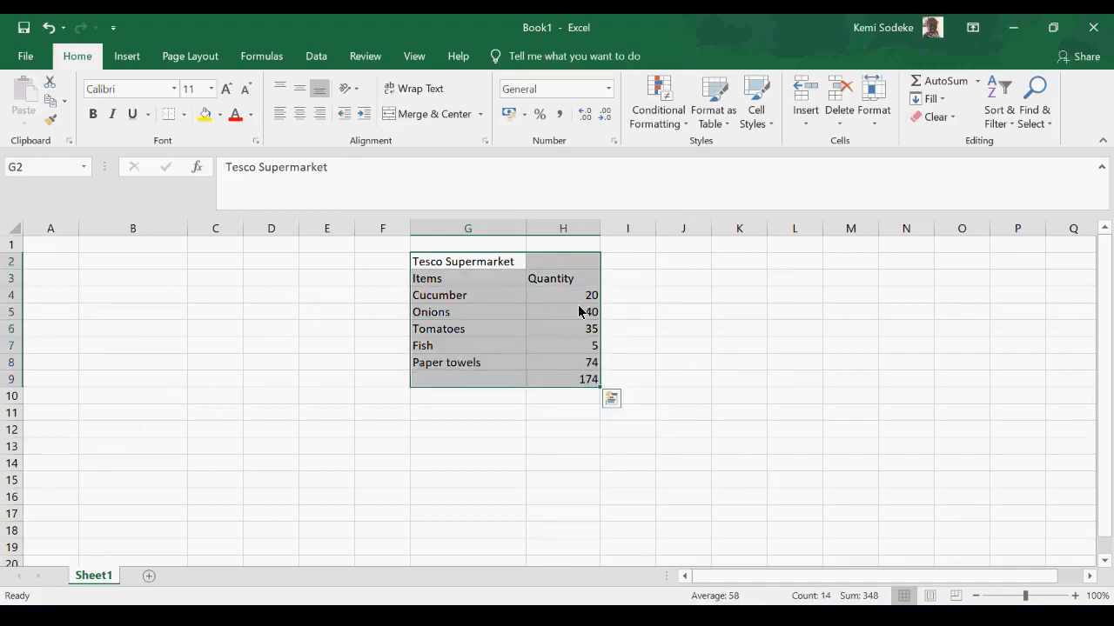
pyautogui.click(174, 88)
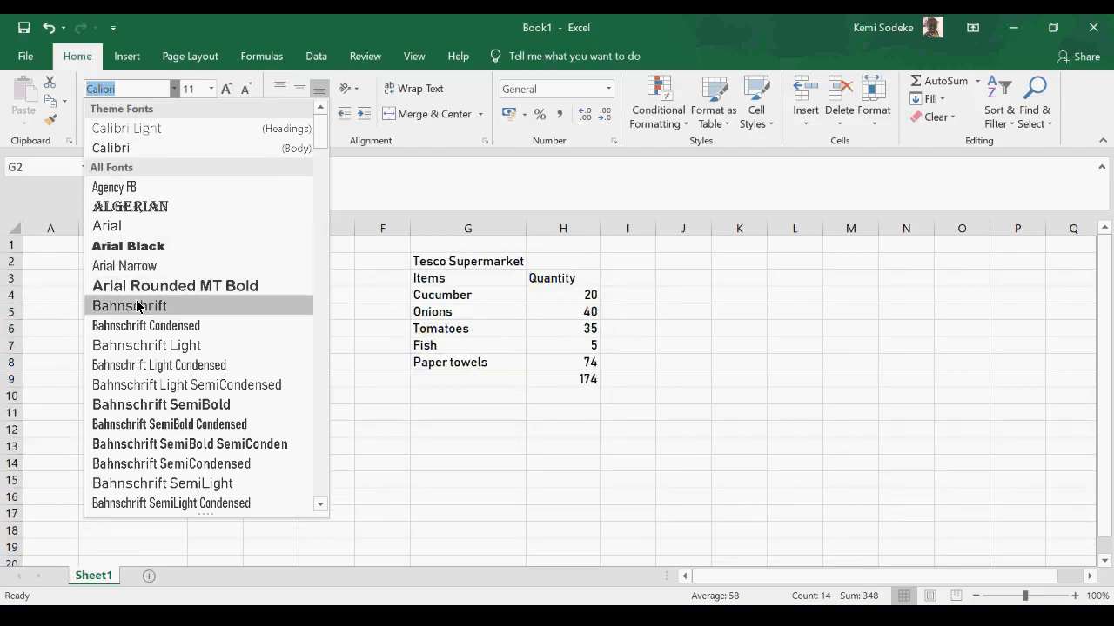
pyautogui.click(127, 228)
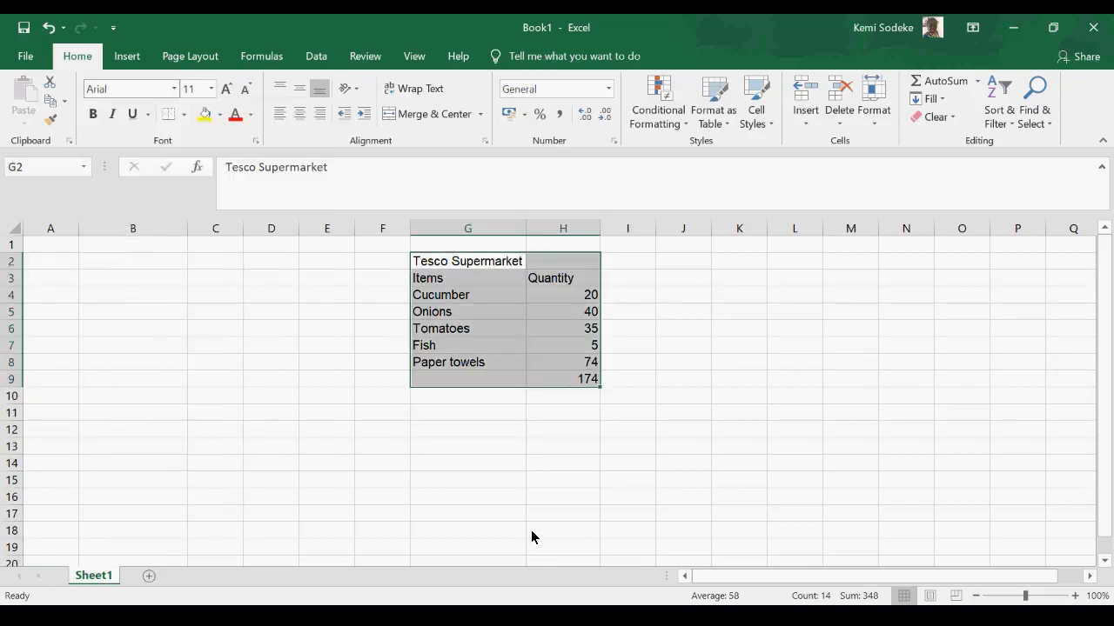
pyautogui.click(211, 89)
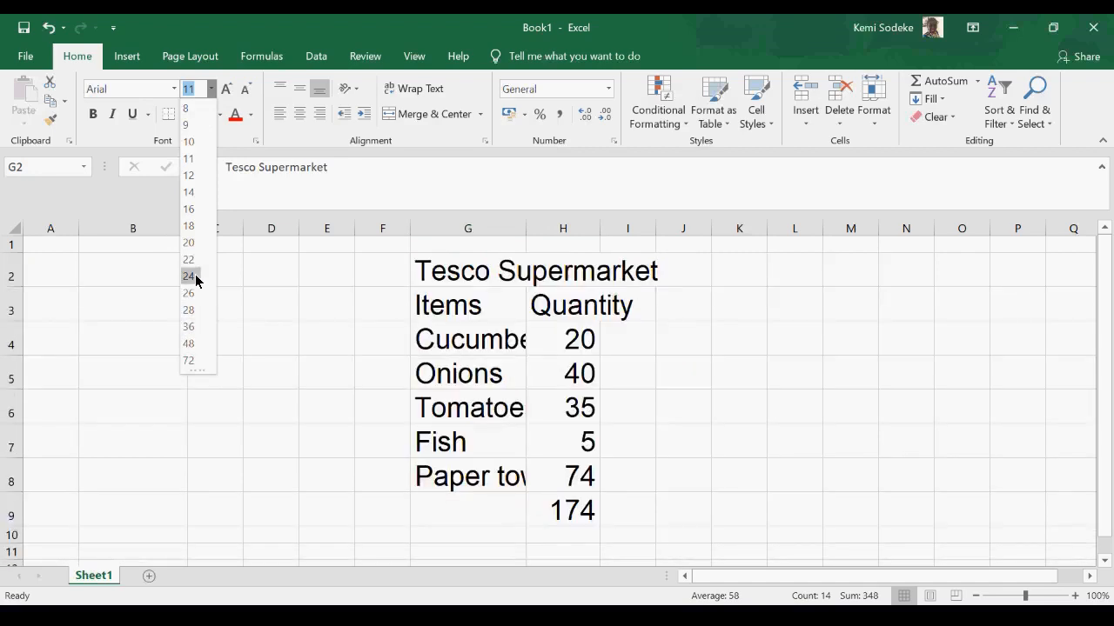
pyautogui.click(195, 194)
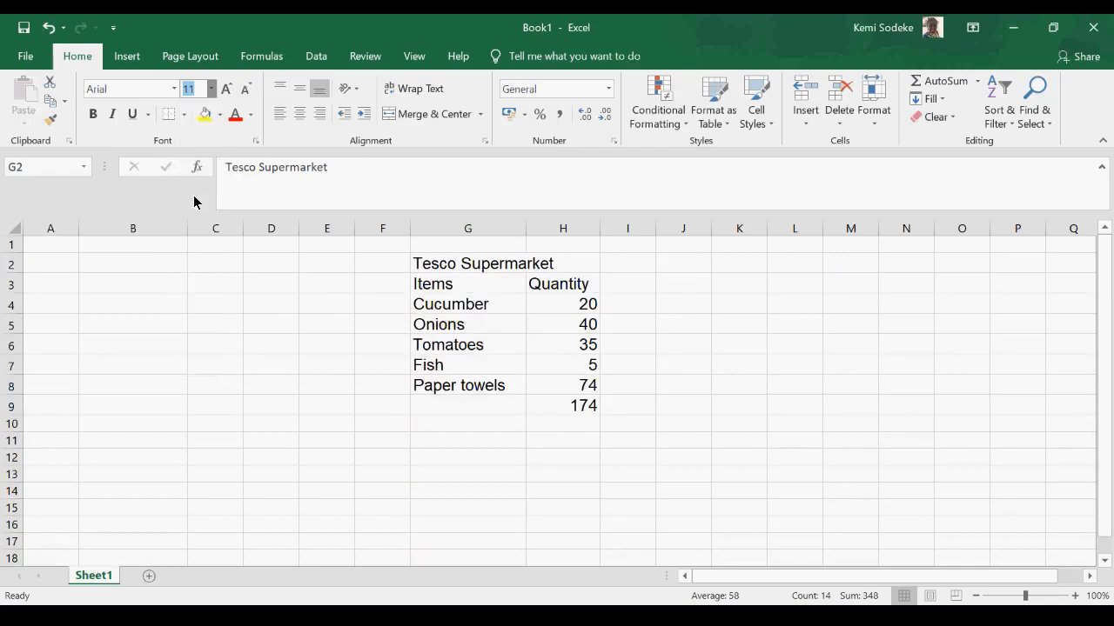
pyautogui.click(676, 385)
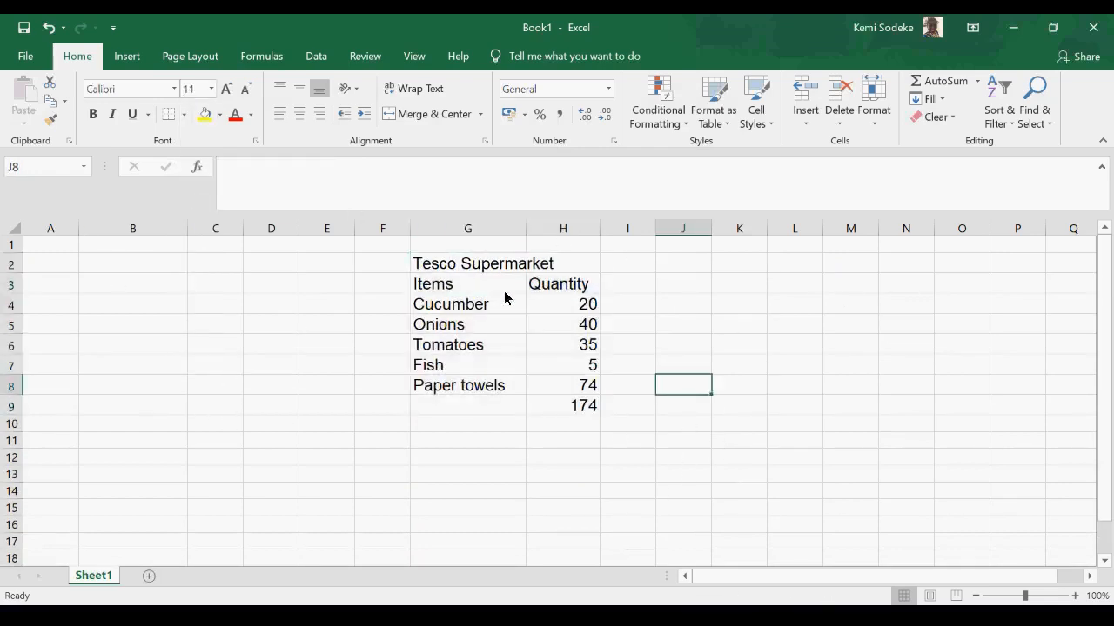
# - Copy the formatted table from G2:H9 to B2, and undo and redo the paste
pyautogui.moveTo(443, 270); pyautogui.dragTo(537, 416)
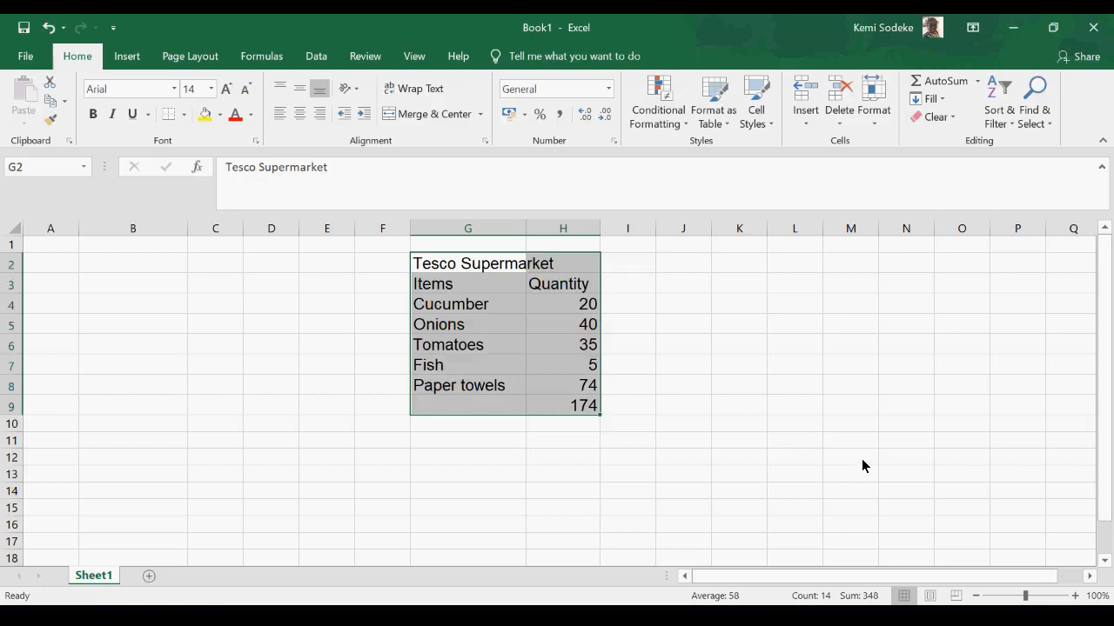
pyautogui.hotkey('ctrl', 'c')
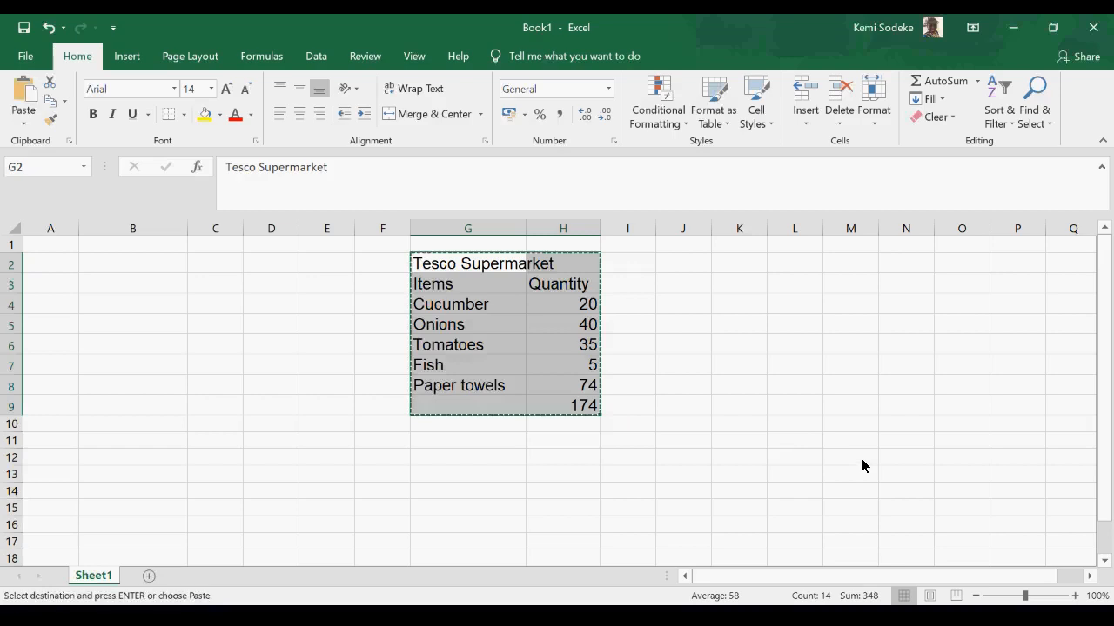
pyautogui.click(117, 273)
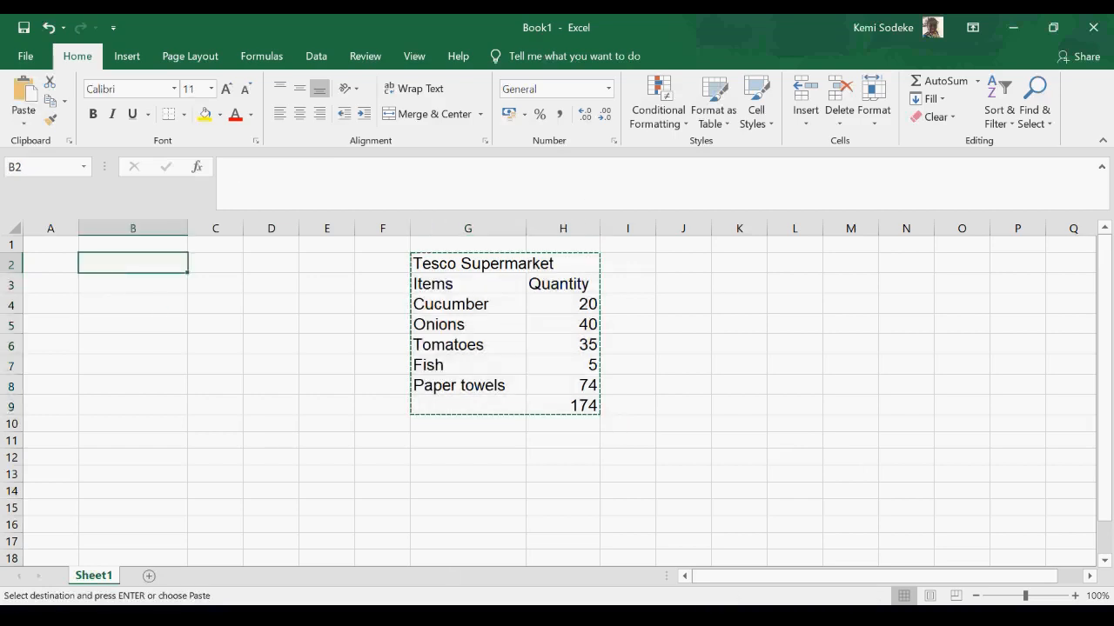
pyautogui.hotkey('ctrl', 'v')
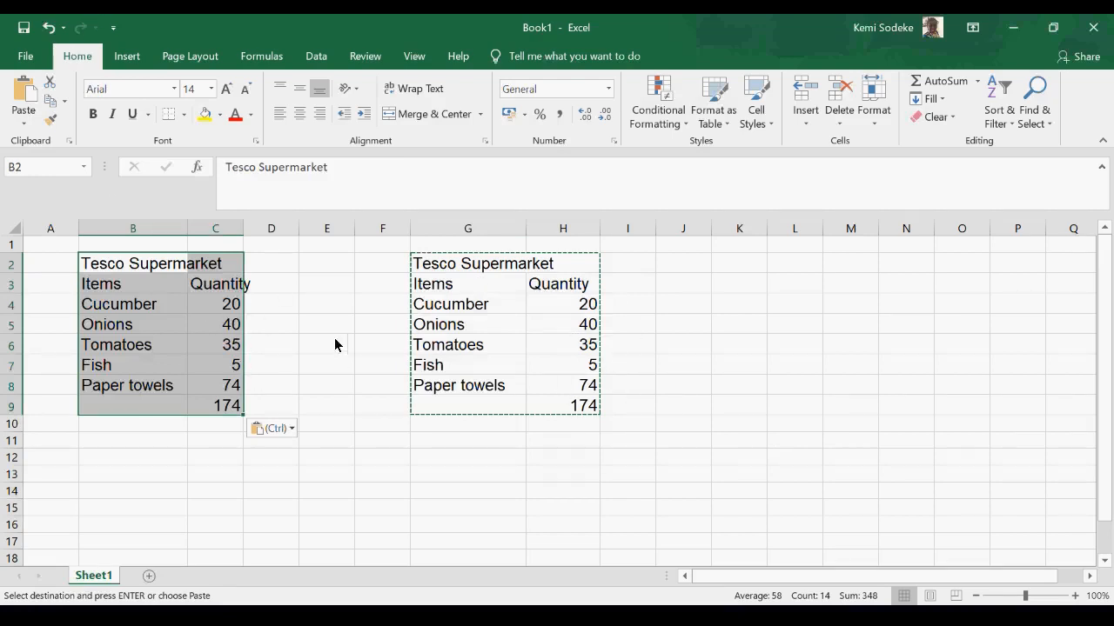
pyautogui.click(50, 29)
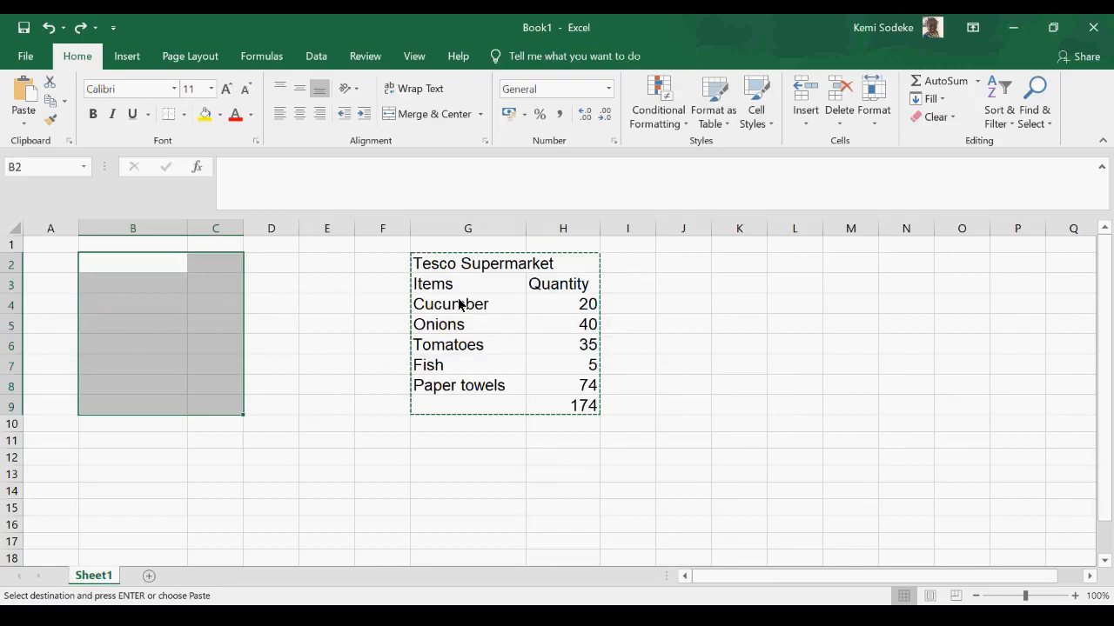
pyautogui.click(81, 29)
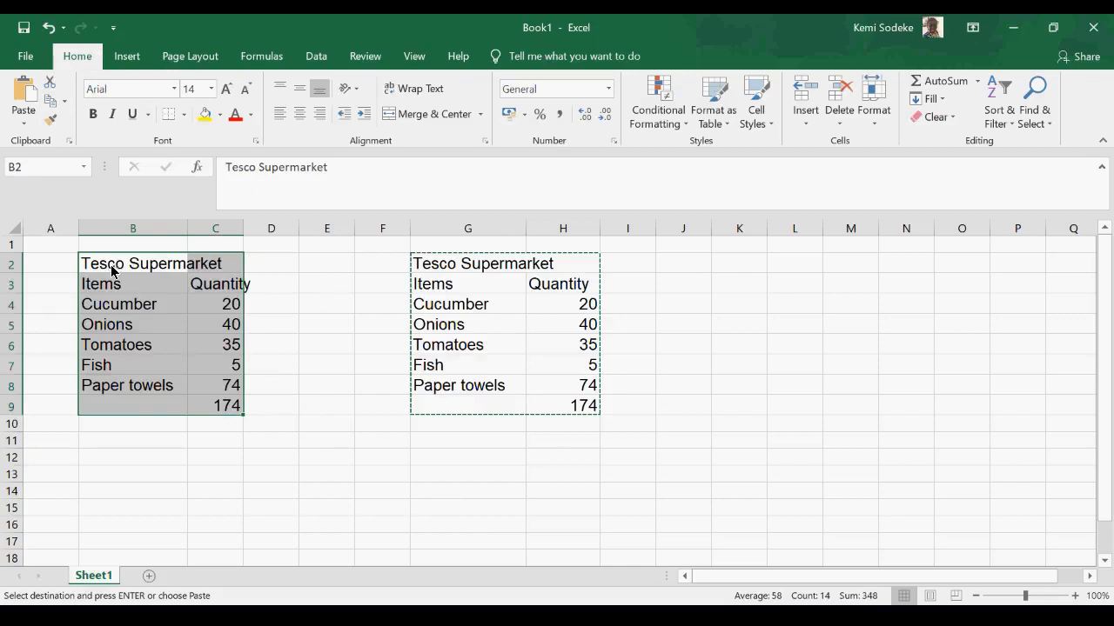
# - Widen columns B and C to make room for the copied table's larger text
pyautogui.moveTo(92, 267); pyautogui.dragTo(224, 441)
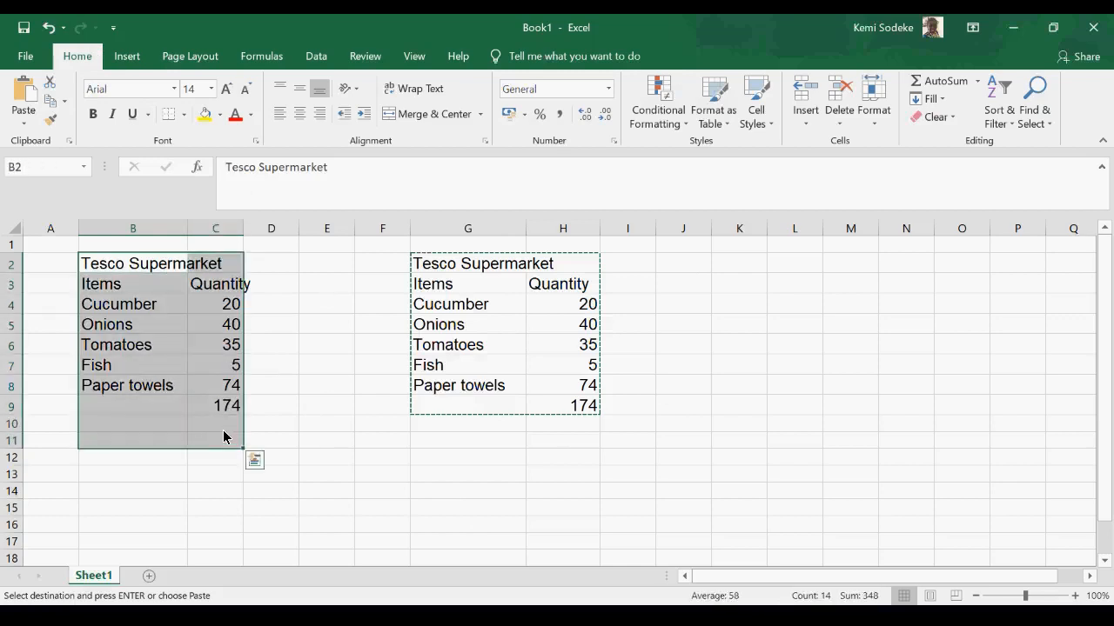
pyautogui.click(315, 405)
pyautogui.moveTo(187, 230); pyautogui.dragTo(281, 230)
pyautogui.click(110, 269)
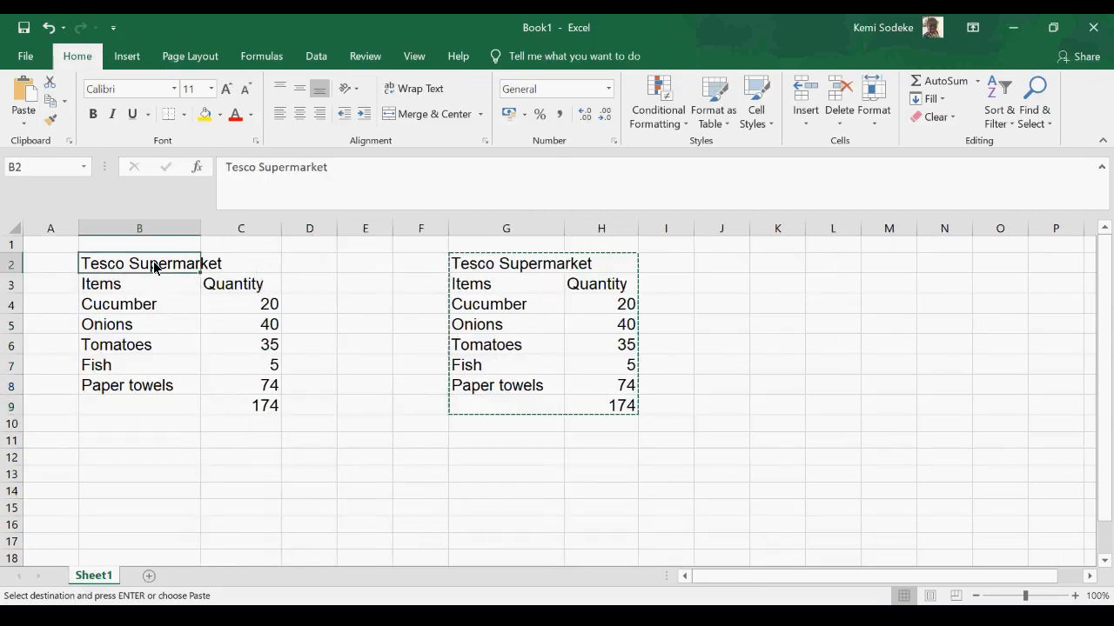
# - Change the font of the table in B2:C9 to Bahnschrift SemiBold
pyautogui.moveTo(130, 270); pyautogui.dragTo(238, 407)
pyautogui.click(174, 88)
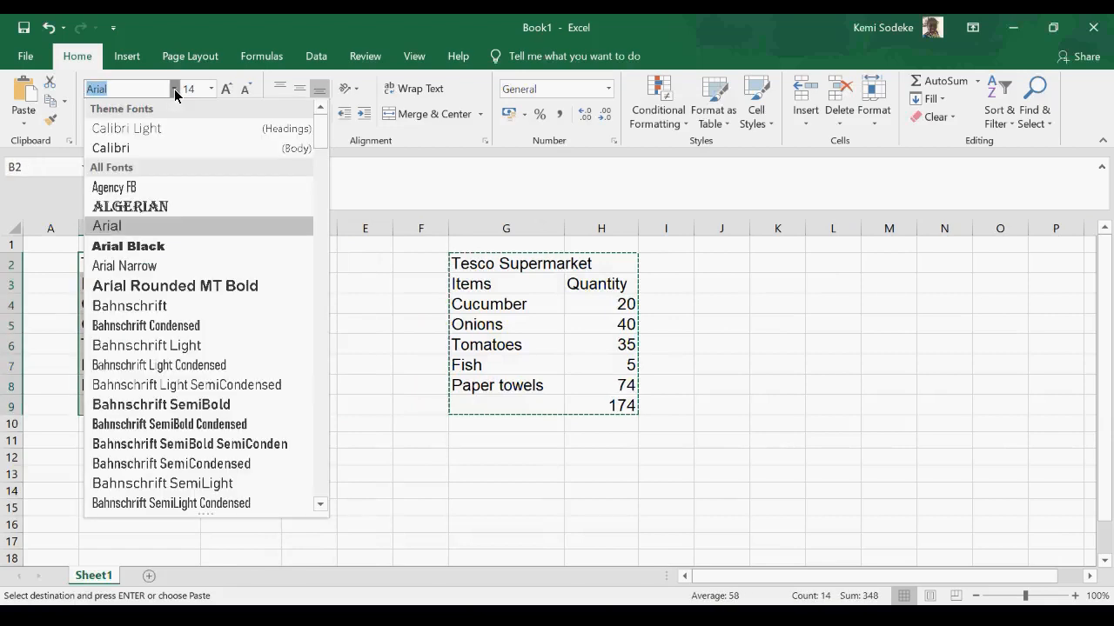
pyautogui.click(153, 404)
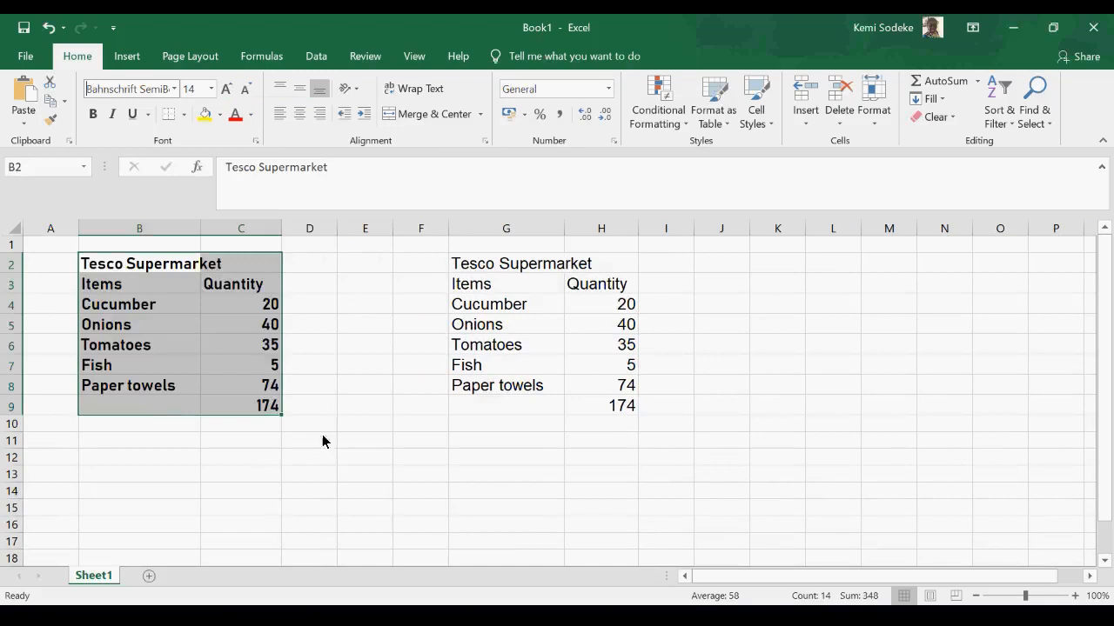
pyautogui.click(306, 487)
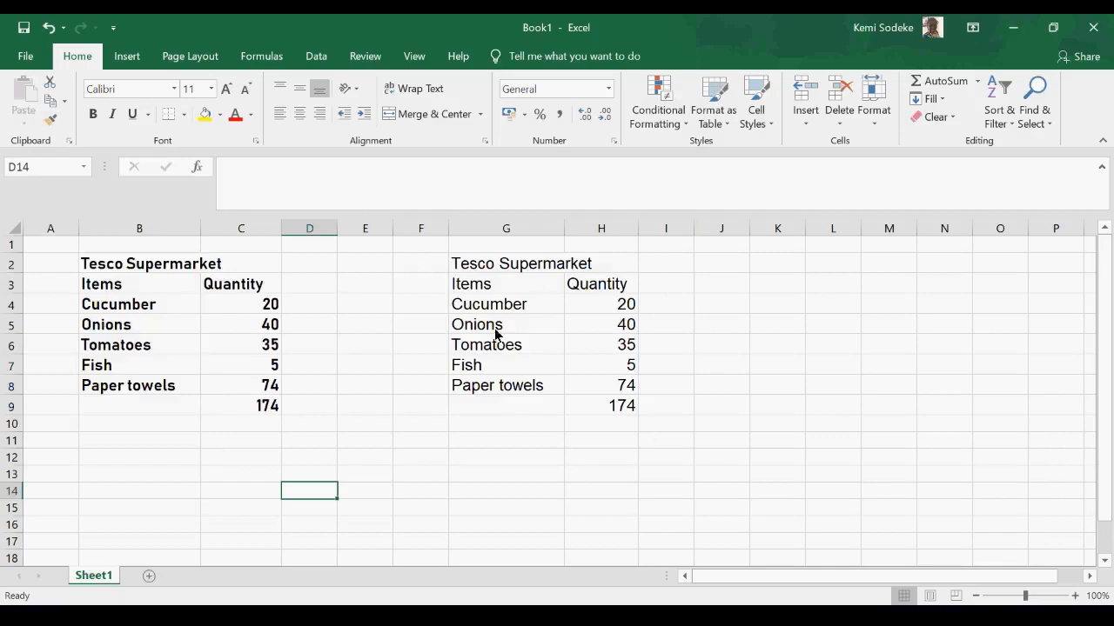
# - Copy the formatting of the table in B2:C9 onto the table in G2:H9 with Format Painter
pyautogui.moveTo(505, 266); pyautogui.dragTo(596, 399)
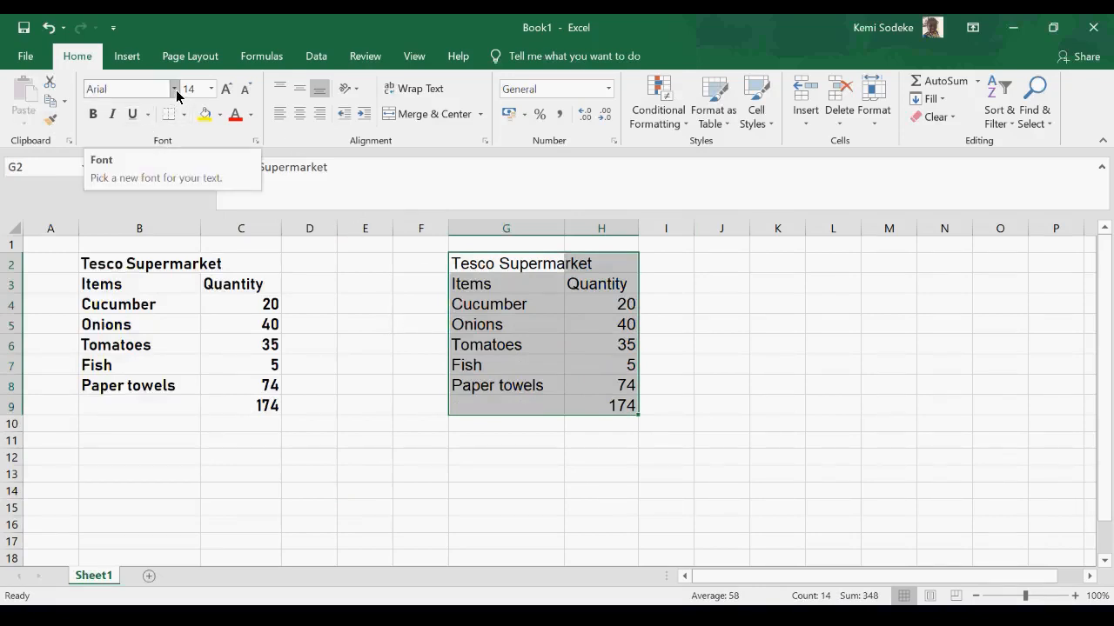
pyautogui.click(286, 388)
pyautogui.moveTo(178, 264); pyautogui.dragTo(243, 406)
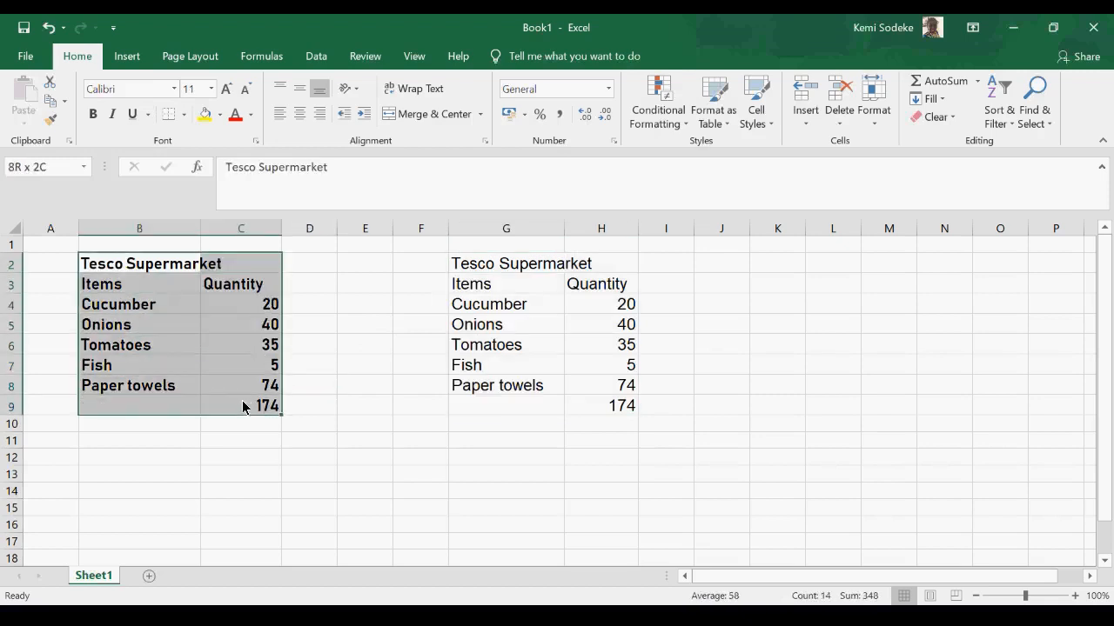
pyautogui.click(49, 122)
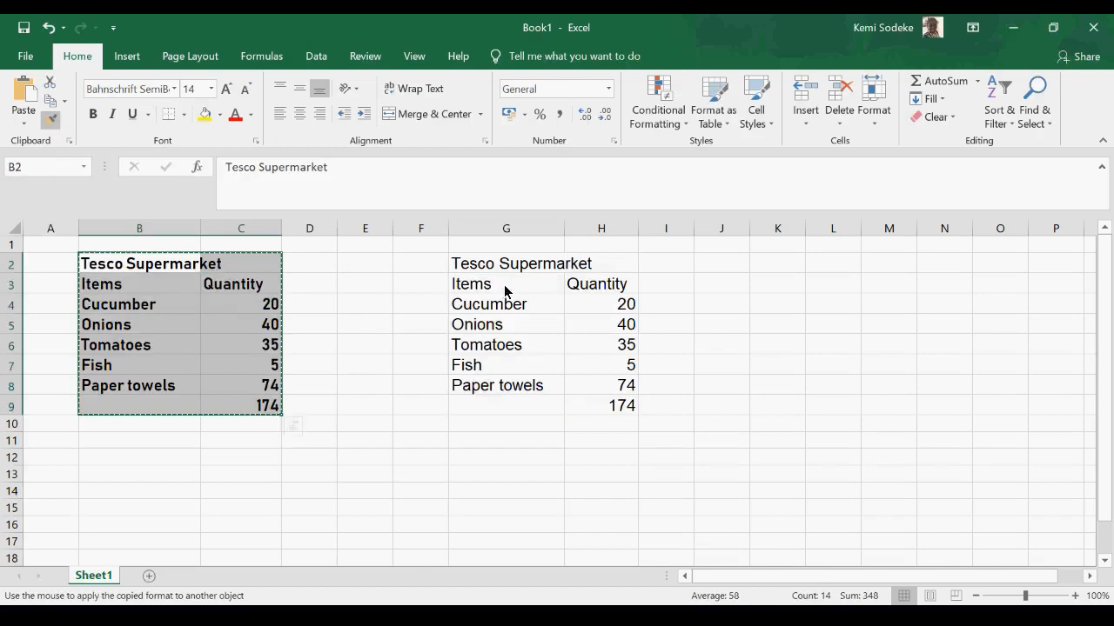
pyautogui.moveTo(484, 270)
pyautogui.mouseDown()
pyautogui.moveTo(577, 338)
pyautogui.moveTo(573, 412)
pyautogui.mouseUp()
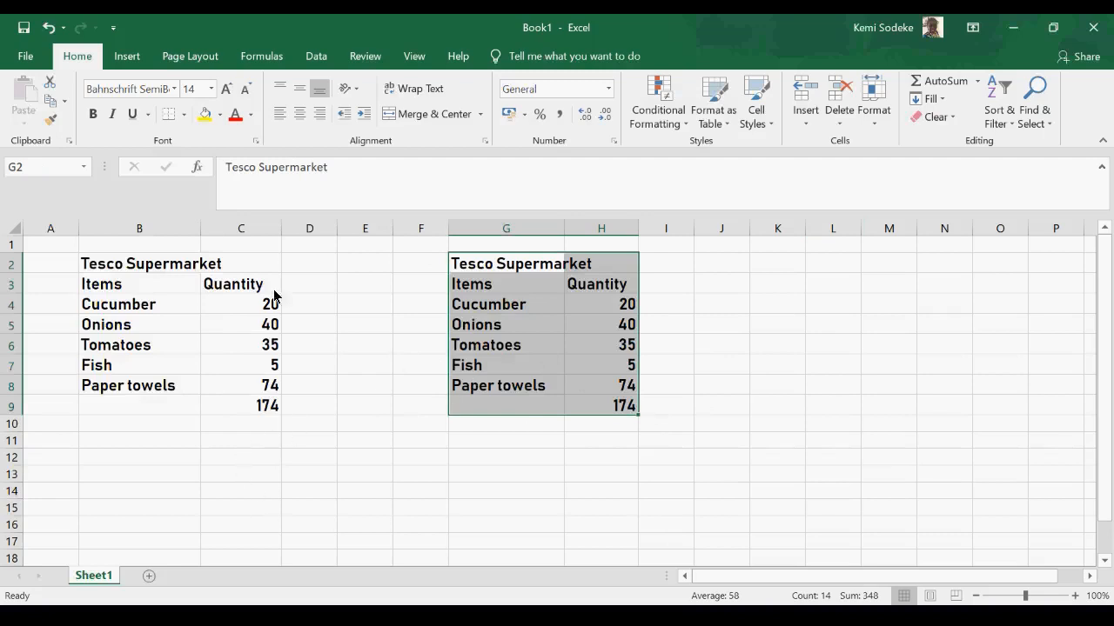
# - Fill the table in B2:C9 with yellow
pyautogui.moveTo(111, 267); pyautogui.dragTo(229, 405)
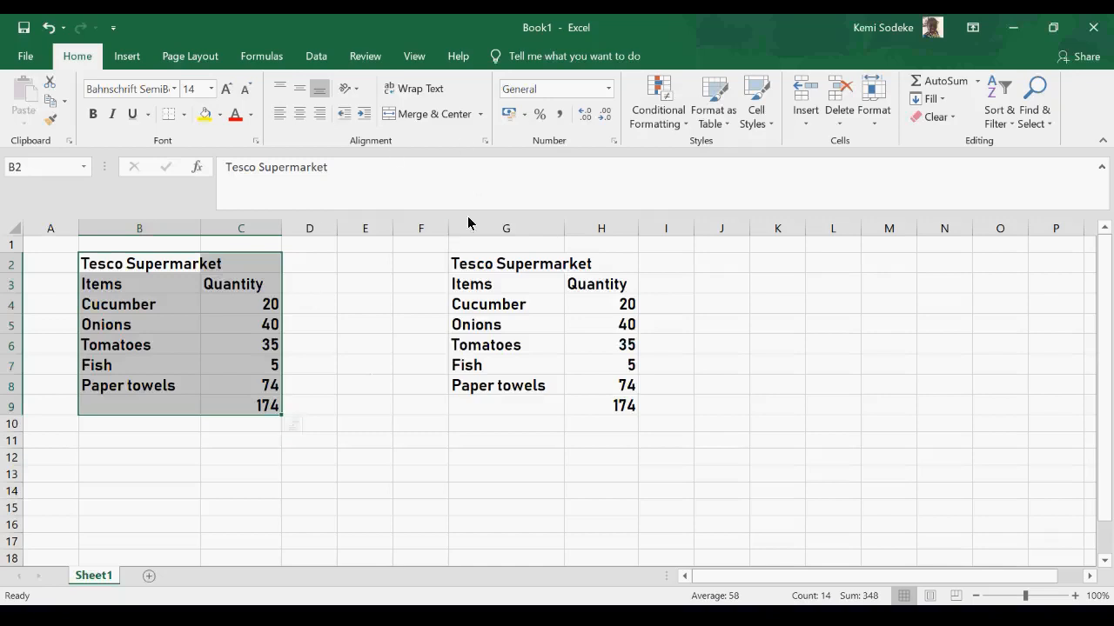
pyautogui.click(206, 115)
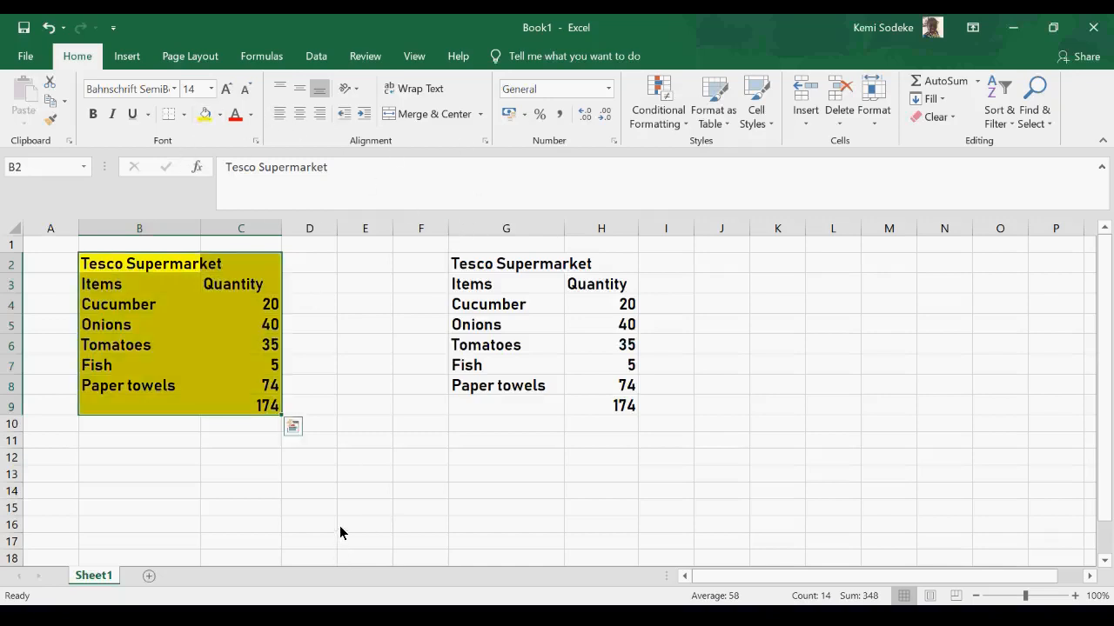
pyautogui.moveTo(477, 268); pyautogui.dragTo(571, 400)
# - Copy the yellow table's formatting from B2:C9 onto G2:H9 with Format Painter, and undo it
pyautogui.moveTo(80, 265); pyautogui.dragTo(237, 407)
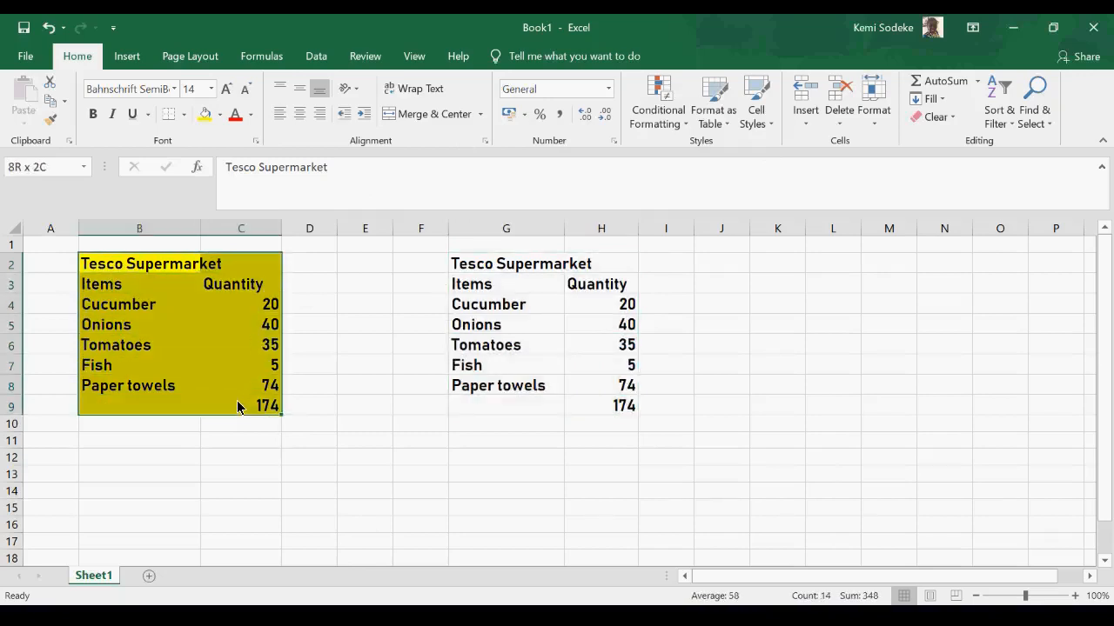
pyautogui.click(51, 123)
pyautogui.moveTo(456, 267)
pyautogui.mouseDown()
pyautogui.moveTo(588, 302)
pyautogui.moveTo(581, 408)
pyautogui.mouseUp()
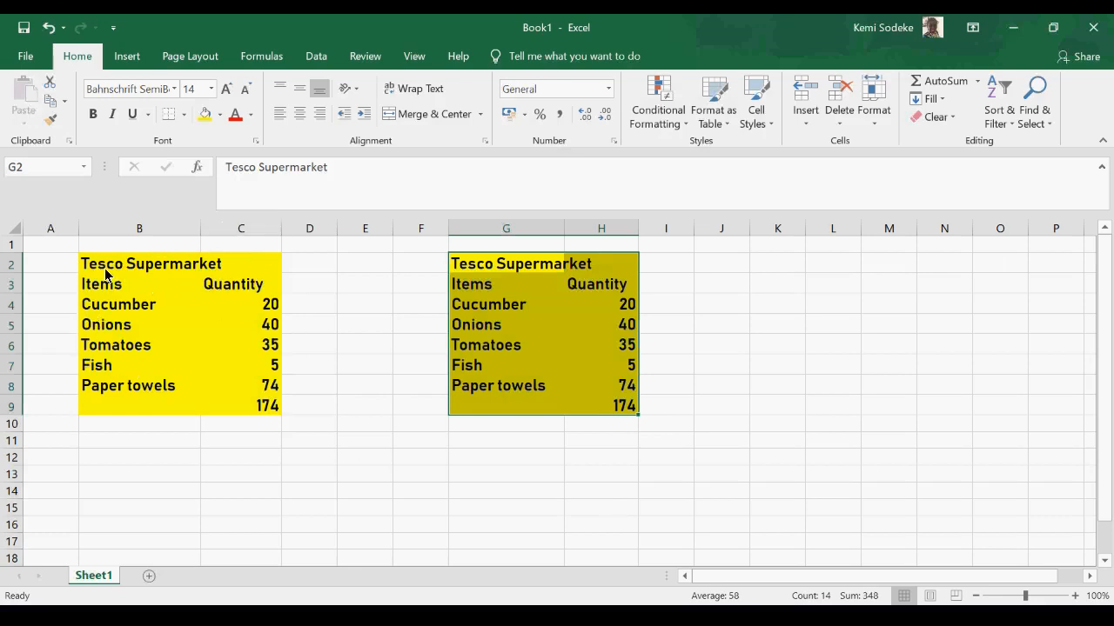
pyautogui.click(48, 27)
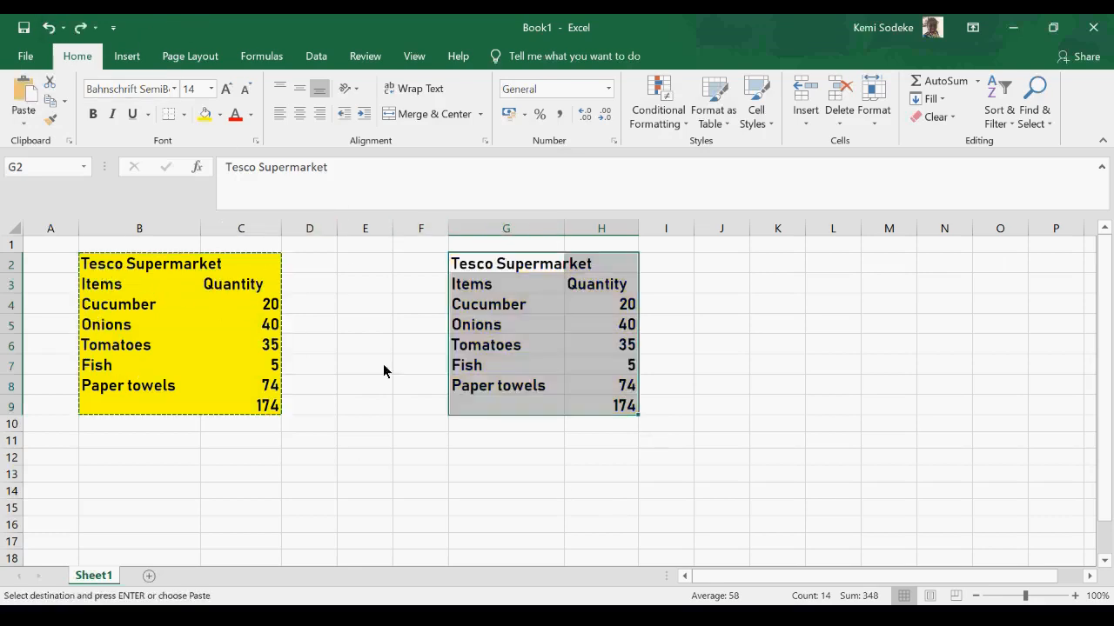
pyautogui.click(322, 374)
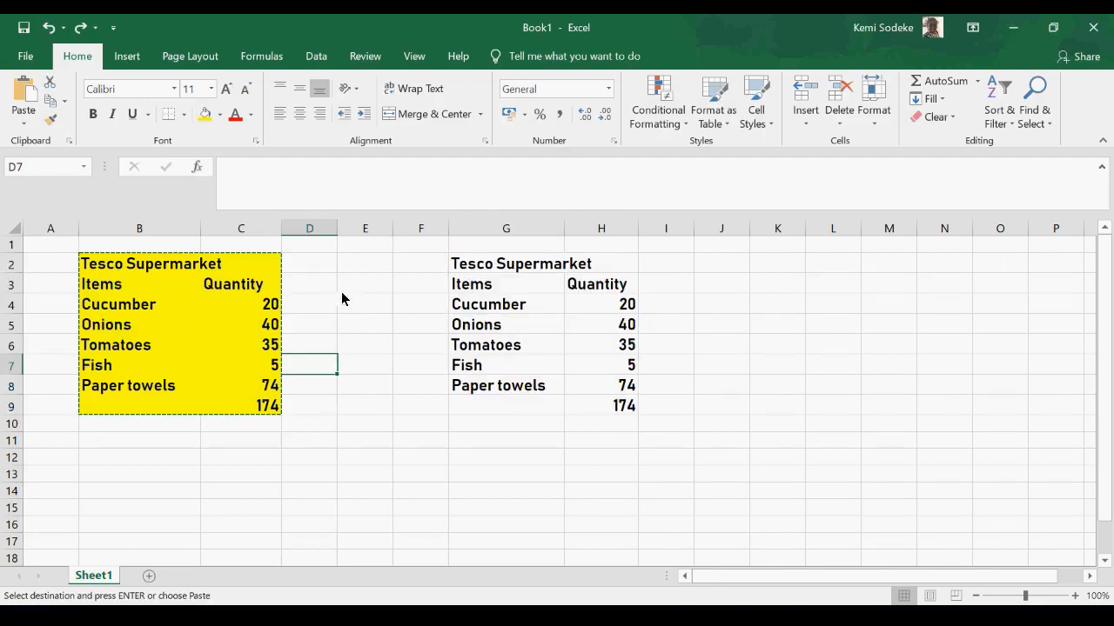
# - Examine the font and fill options in the Format Cells dialog, and close it without applying any changes
pyautogui.click(256, 142)
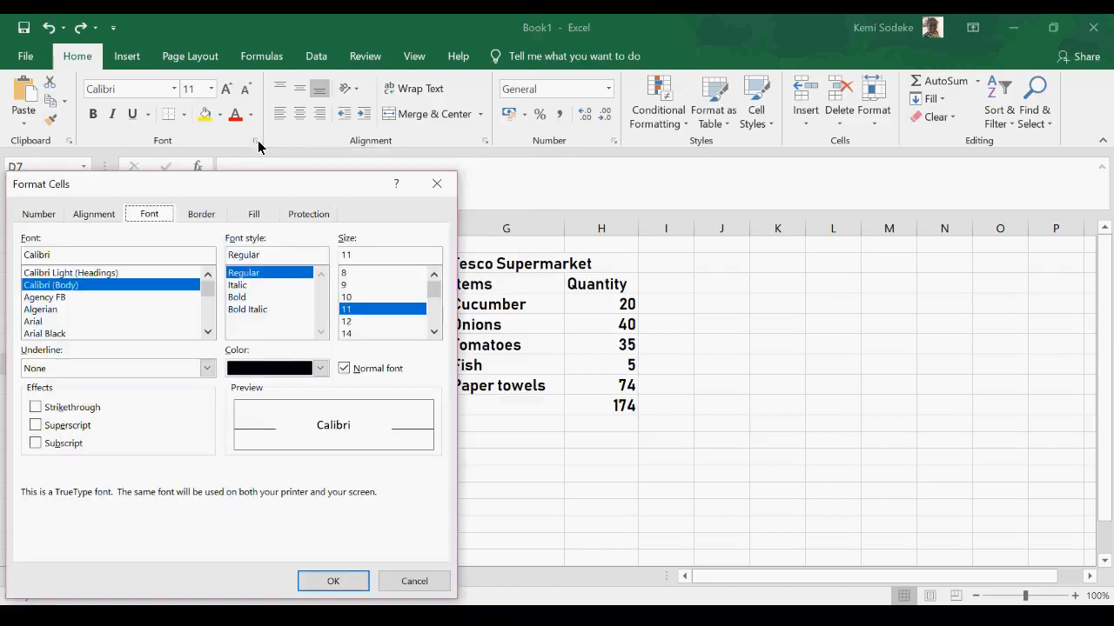
pyautogui.moveTo(209, 192); pyautogui.dragTo(632, 112)
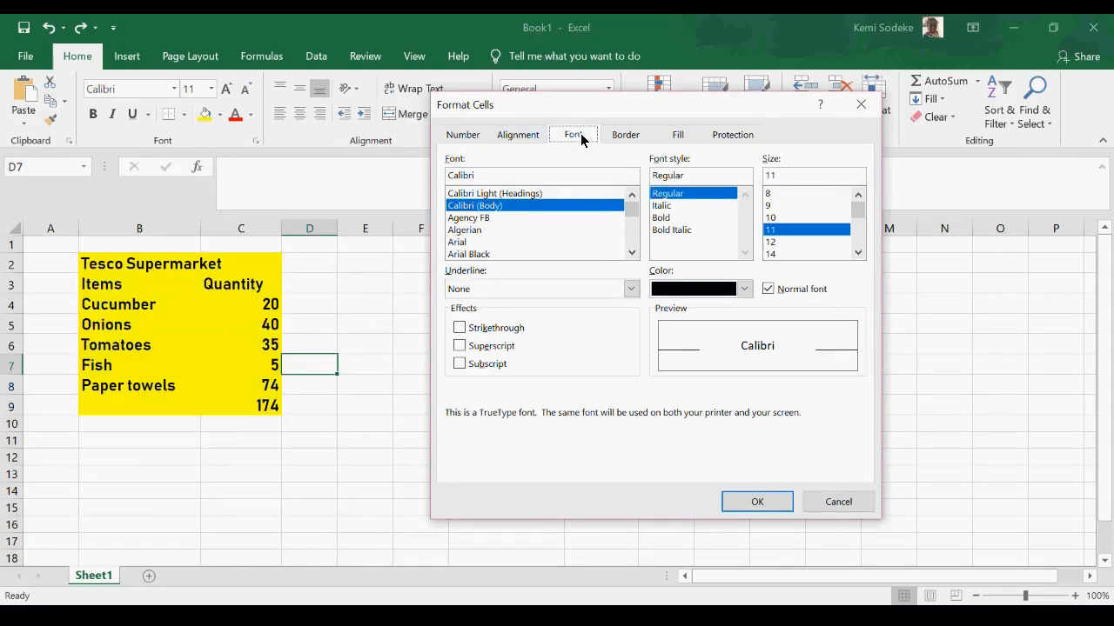
pyautogui.click(679, 137)
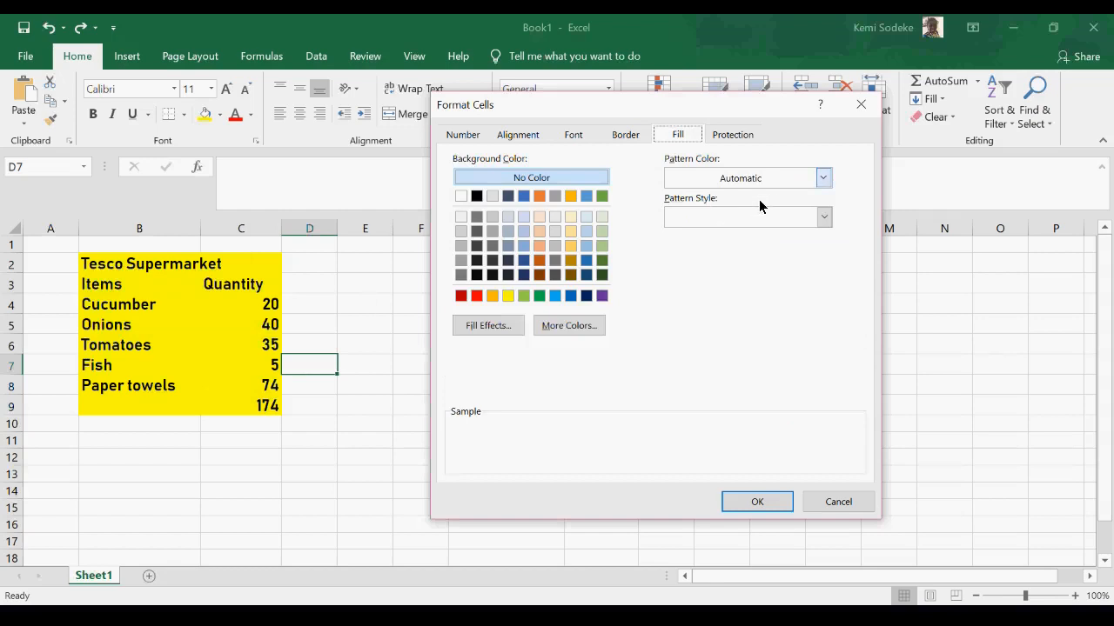
pyautogui.click(836, 503)
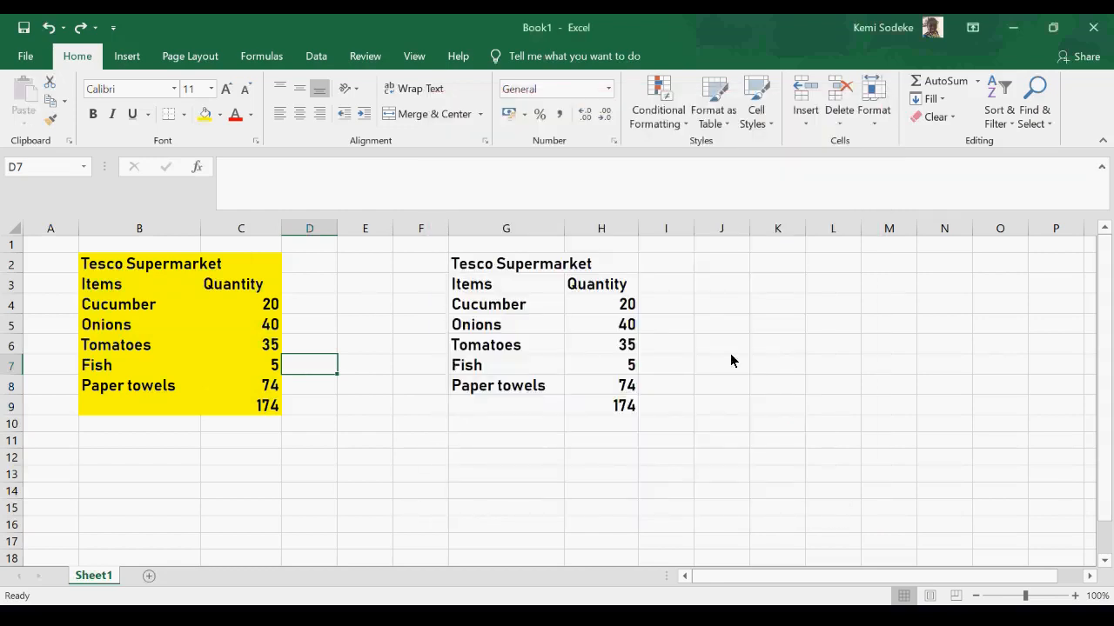
# - Choose the Arial font, Bold style and size 12 for the cells in G2:H10 in Format Cells
pyautogui.moveTo(475, 272); pyautogui.dragTo(603, 427)
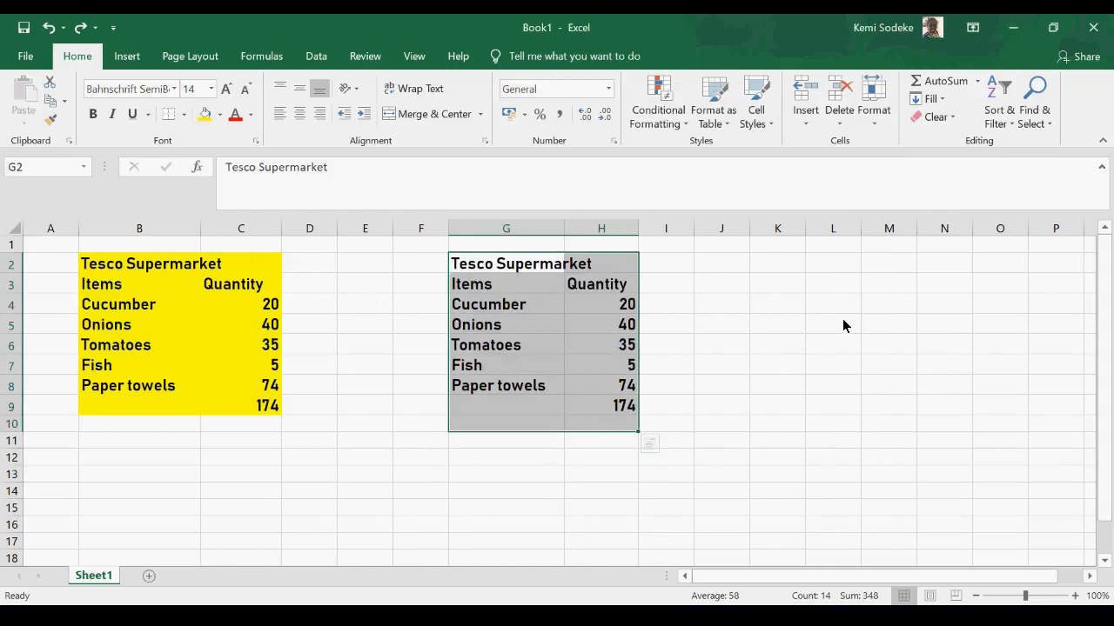
pyautogui.click(255, 141)
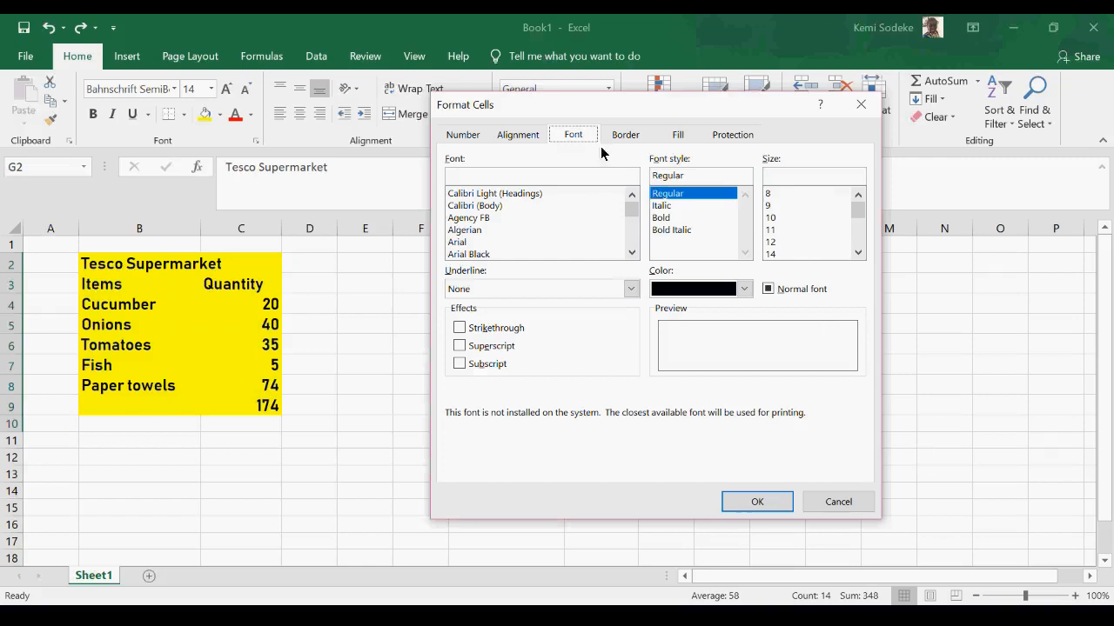
pyautogui.moveTo(609, 101); pyautogui.dragTo(158, 124)
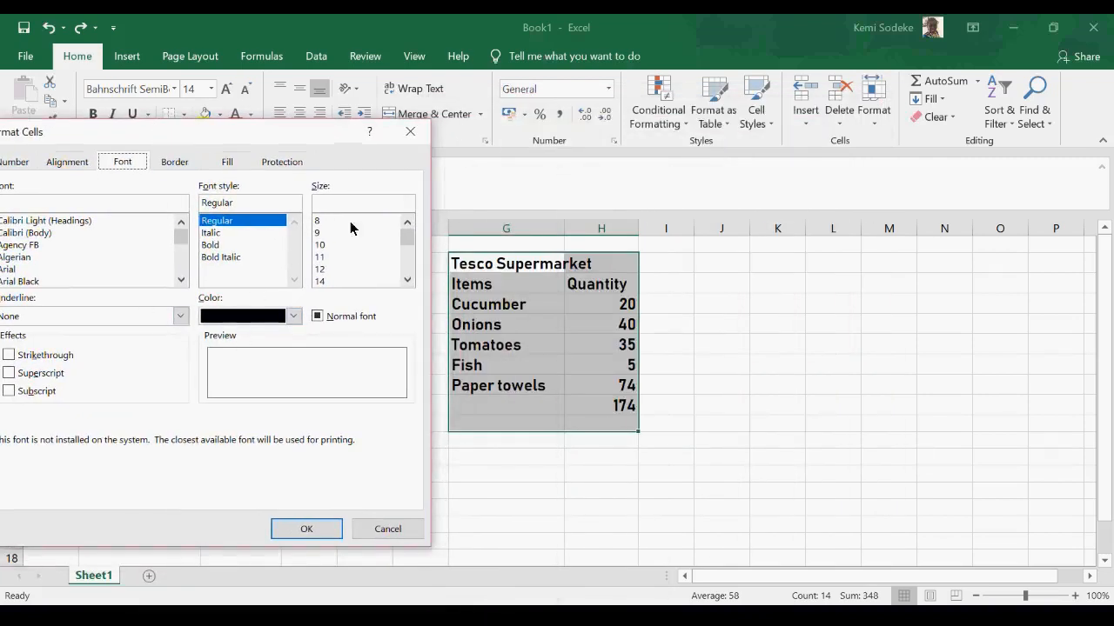
pyautogui.click(11, 270)
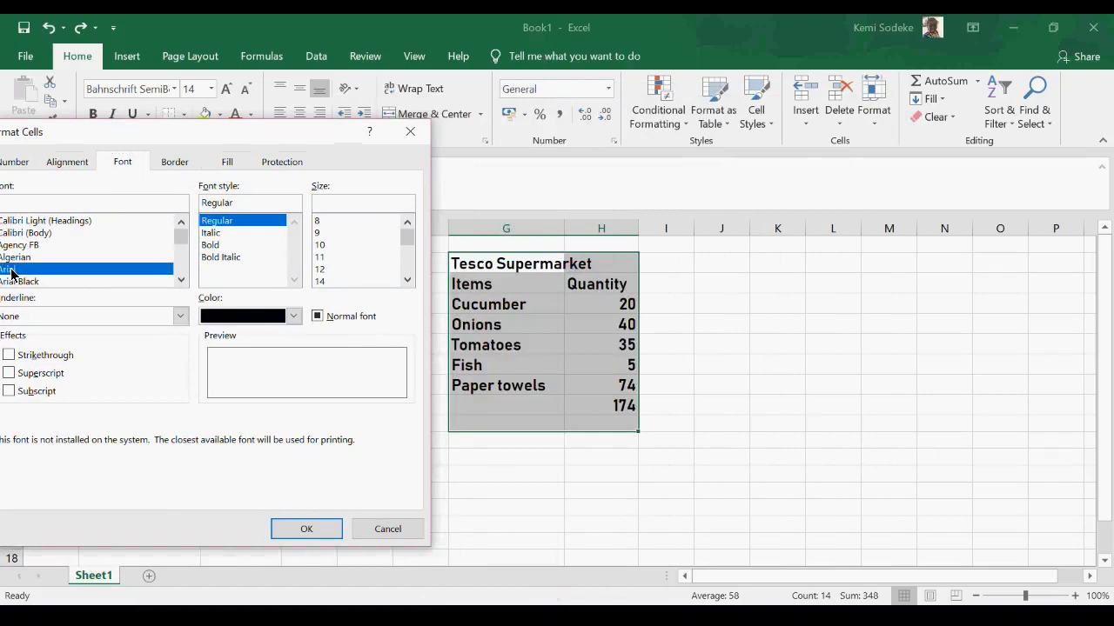
pyautogui.click(216, 246)
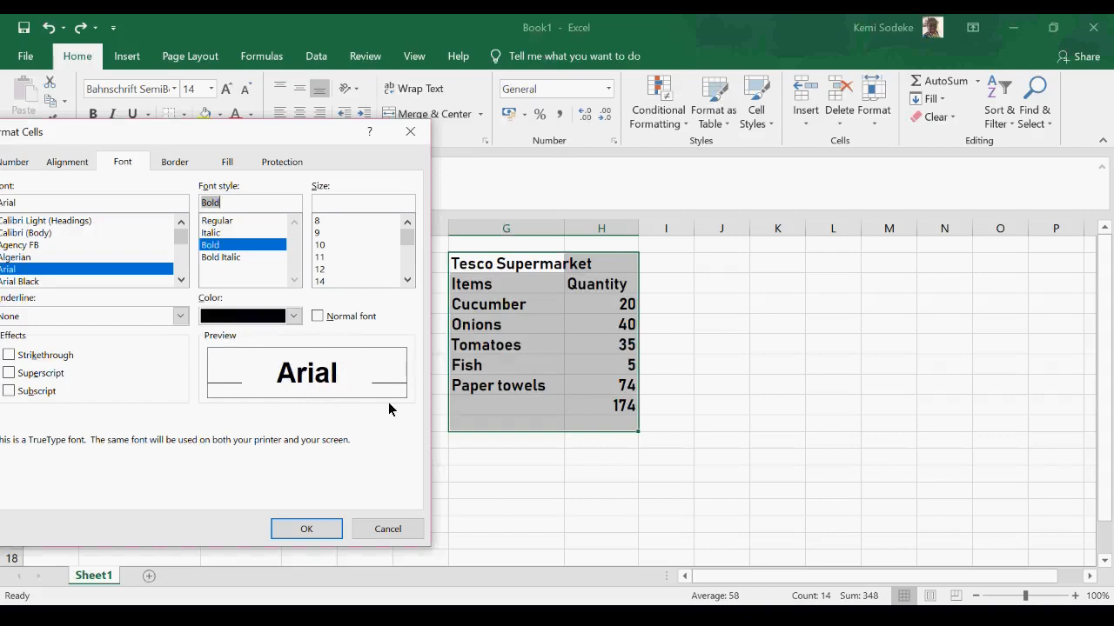
pyautogui.click(320, 270)
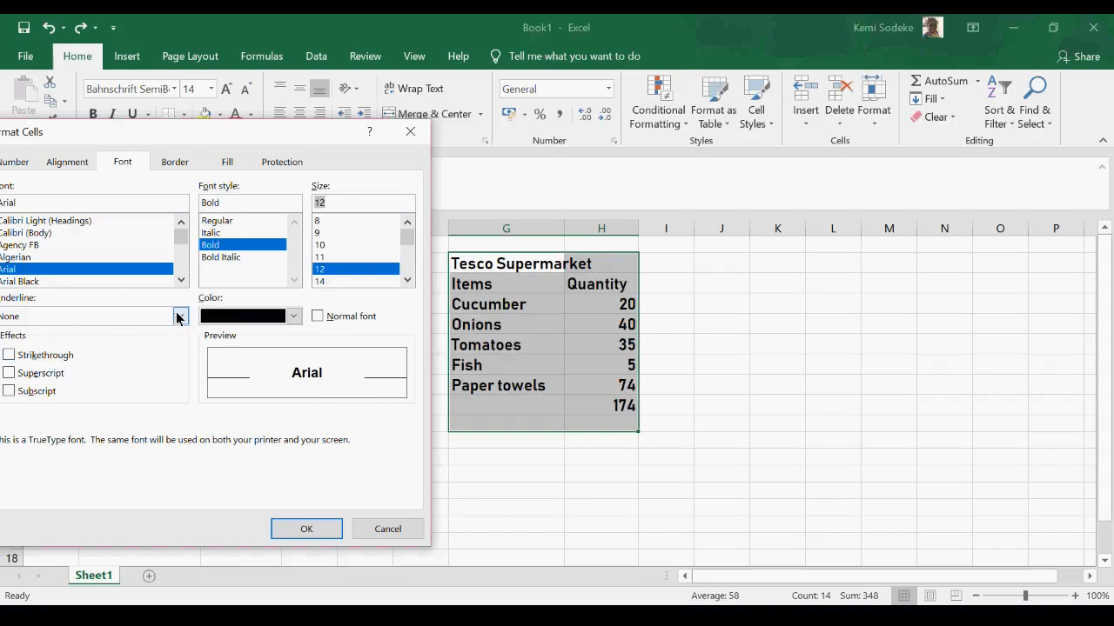
# - Add a Double underline to the font settings for G2:H10, apply them, and widen column G slightly
pyautogui.moveTo(145, 138); pyautogui.dragTo(174, 125)
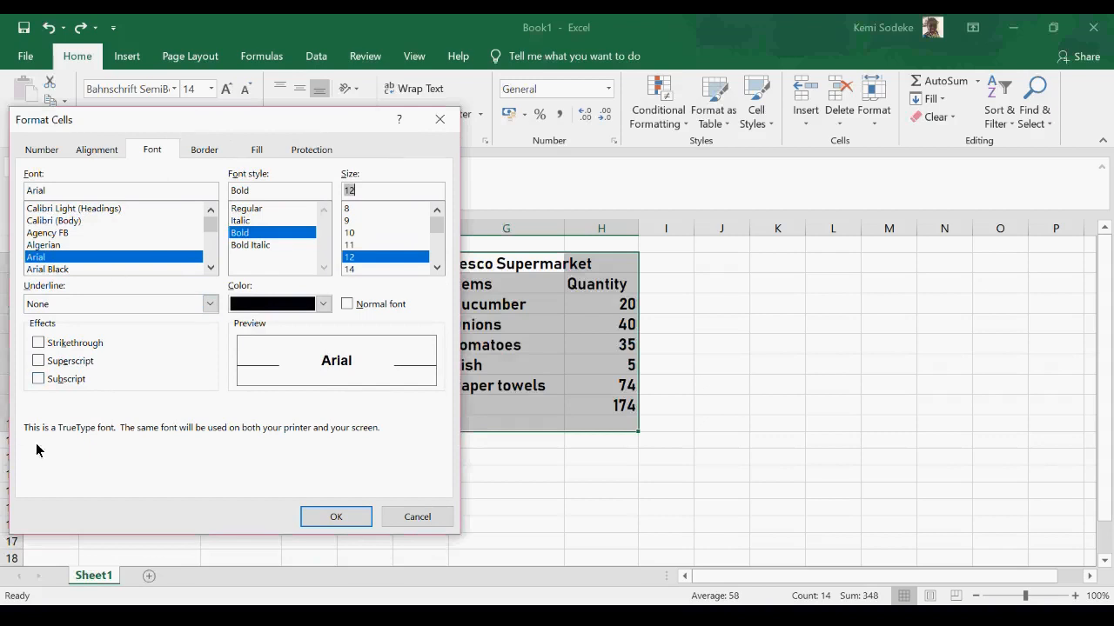
pyautogui.click(209, 304)
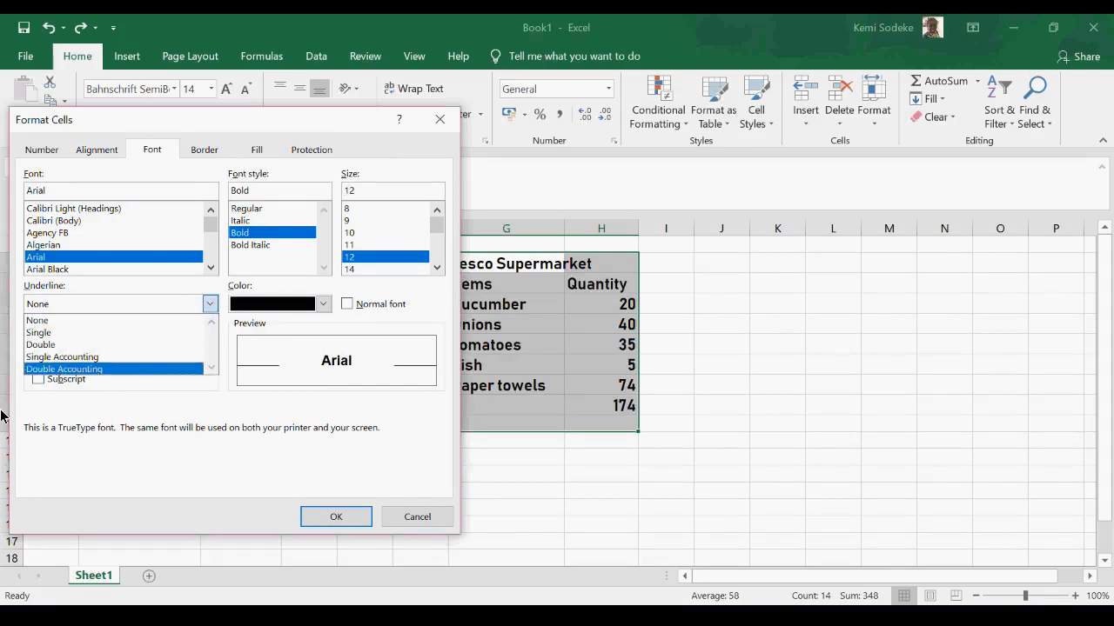
pyautogui.click(44, 345)
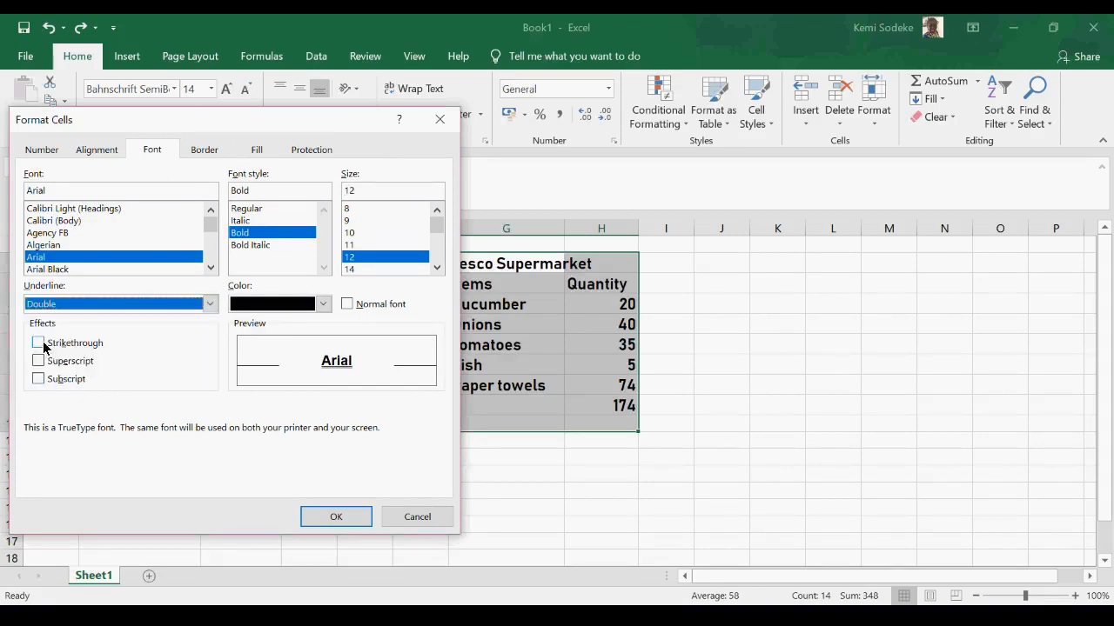
pyautogui.click(336, 519)
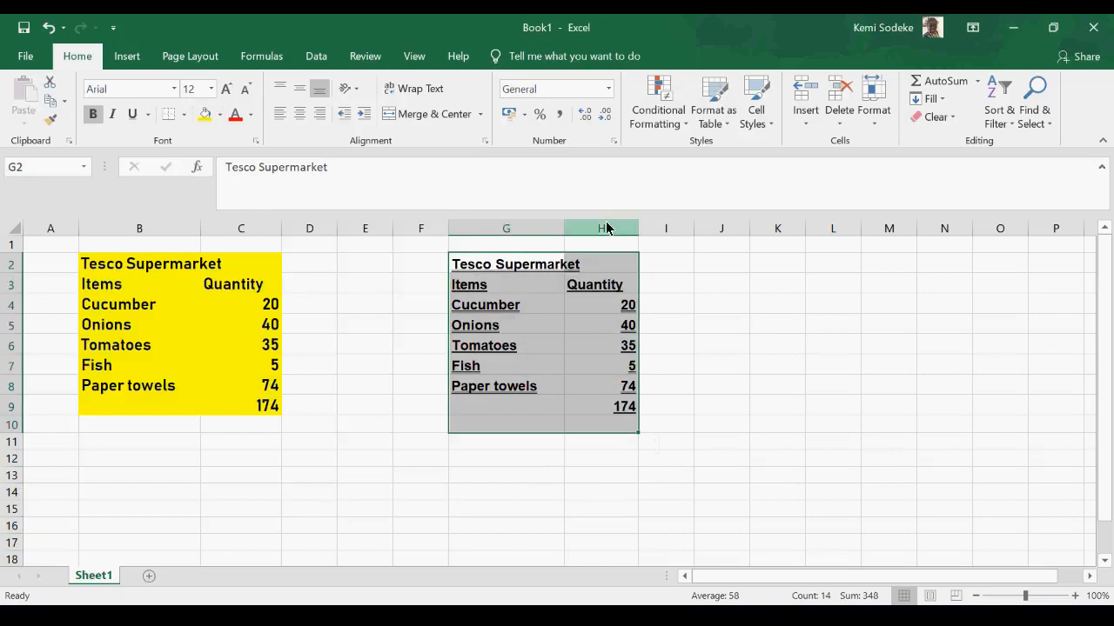
pyautogui.moveTo(564, 230); pyautogui.dragTo(574, 233)
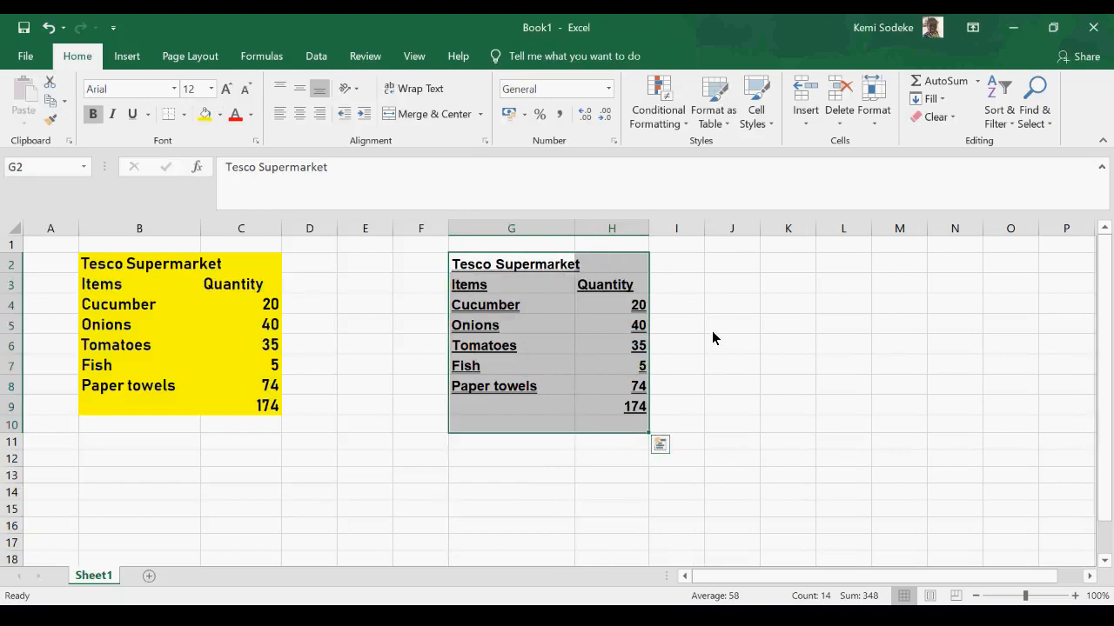
pyautogui.click(712, 331)
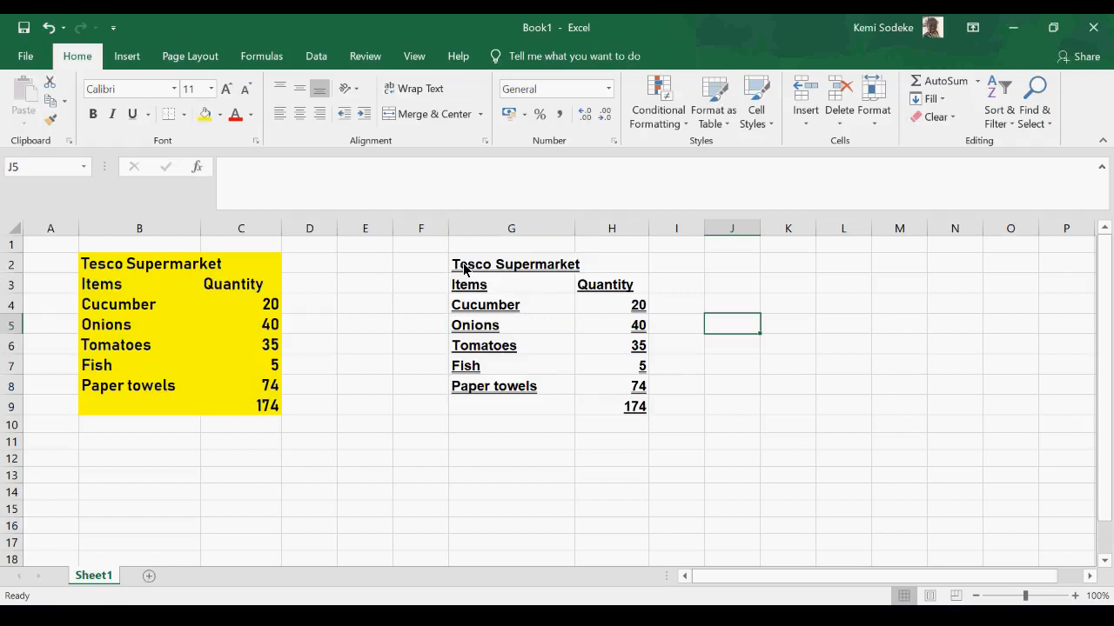
# - Copy the underlined formatting of the table in G2:H9 onto the yellow table in B2:C9 with Format Painter
pyautogui.moveTo(487, 263); pyautogui.dragTo(609, 405)
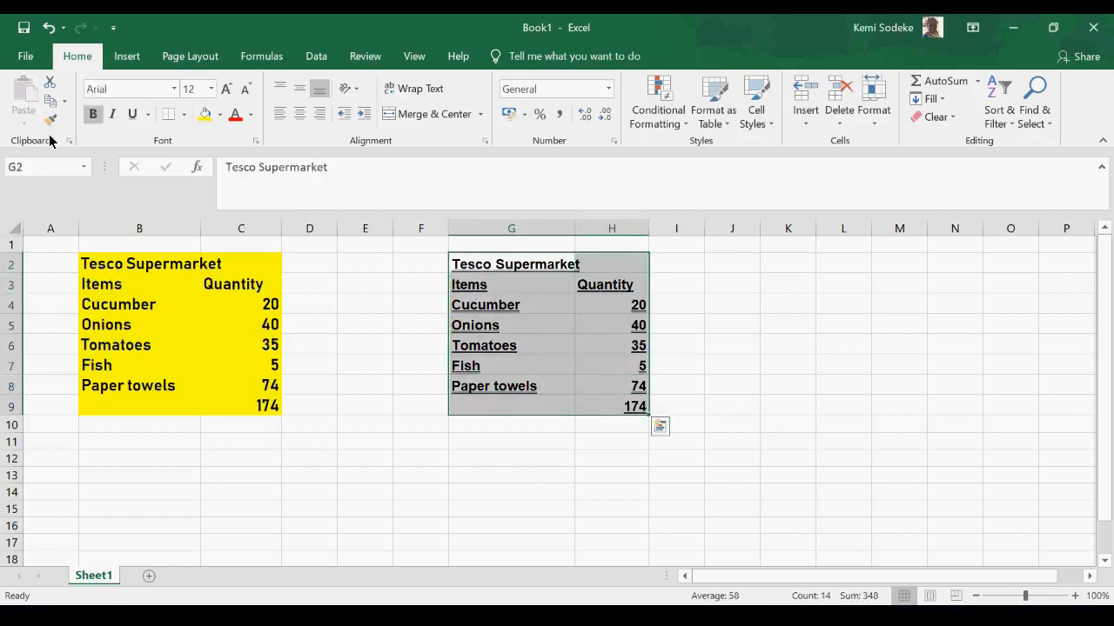
pyautogui.click(51, 119)
pyautogui.moveTo(139, 263); pyautogui.dragTo(261, 405)
pyautogui.click(550, 456)
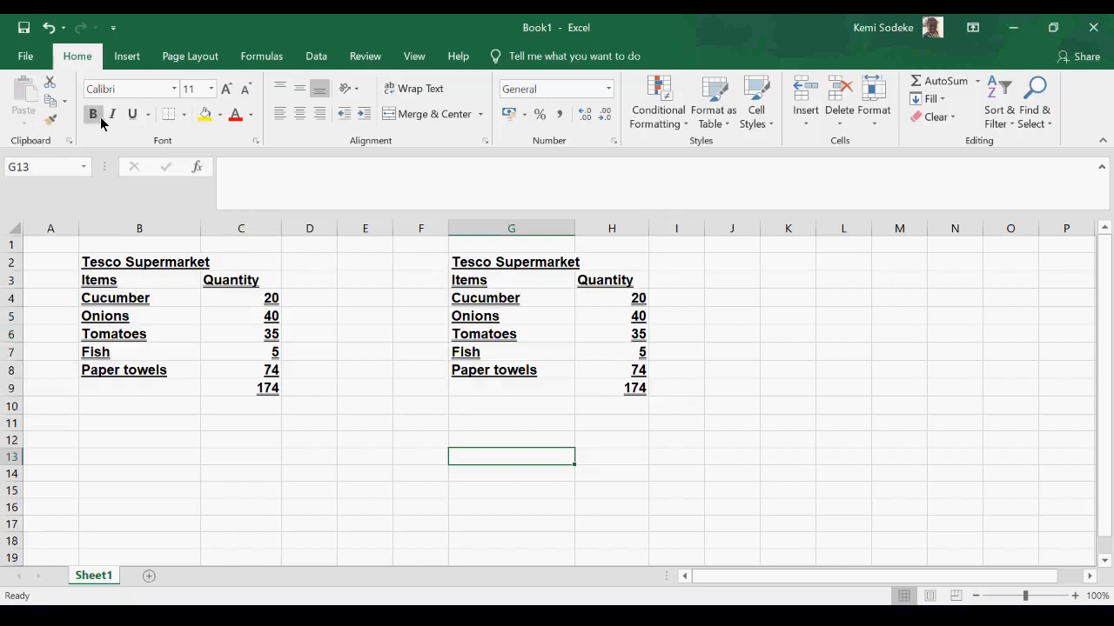
# - Remove the bold formatting from the table in G2:H9
pyautogui.moveTo(478, 265); pyautogui.dragTo(599, 391)
pyautogui.hotkey('ctrl', 'b')
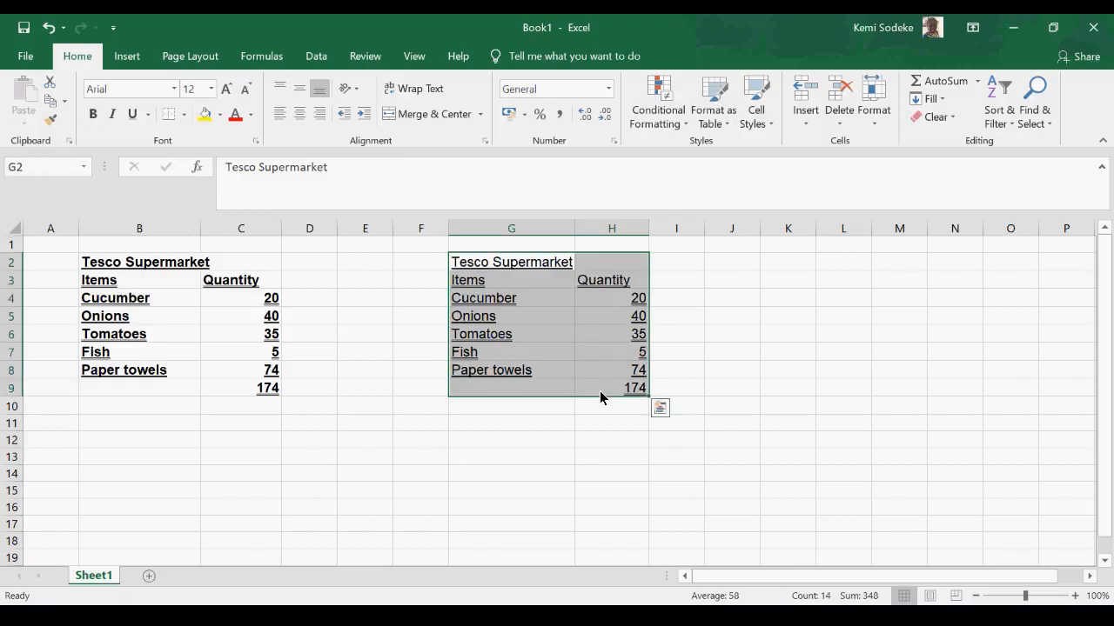
pyautogui.click(382, 456)
# - Make the word Cucumber in cell G4 bold
pyautogui.click(502, 298)
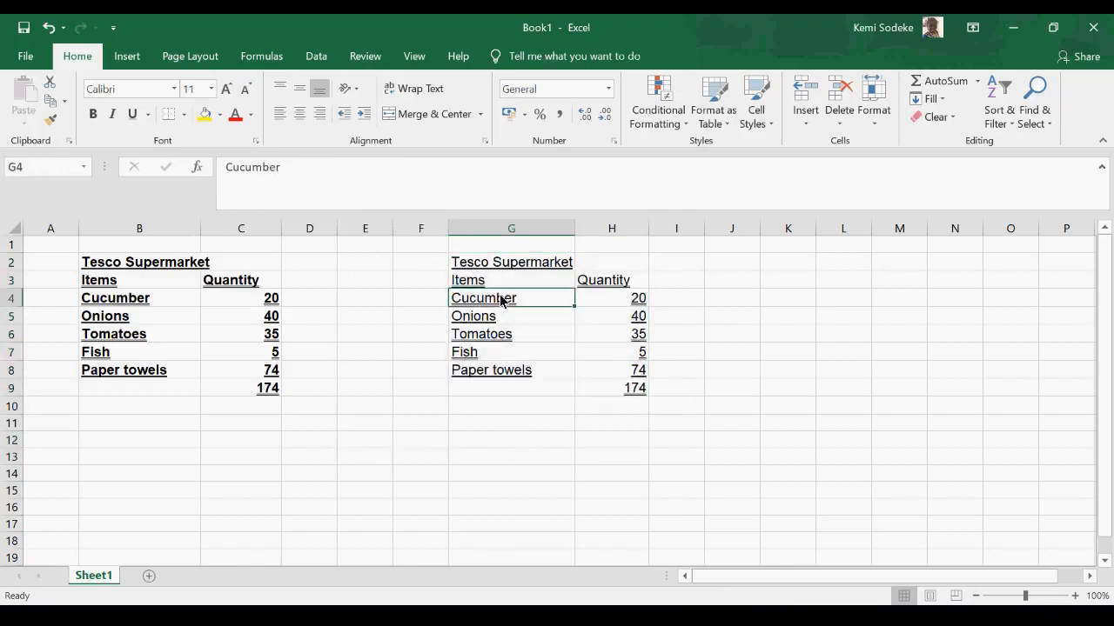
pyautogui.click(93, 117)
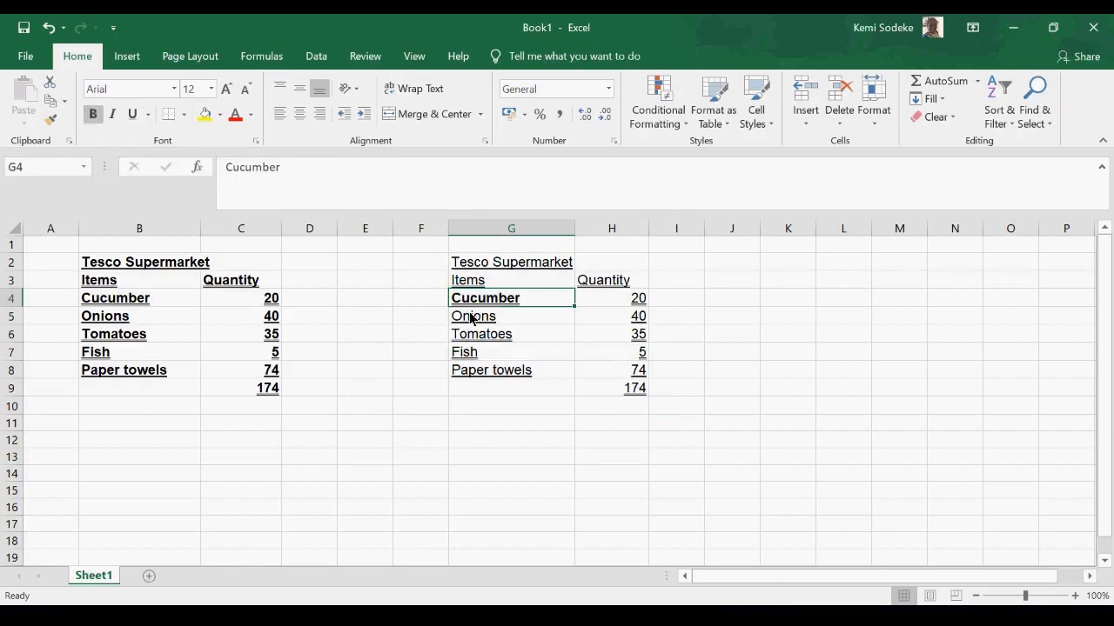
pyautogui.click(511, 405)
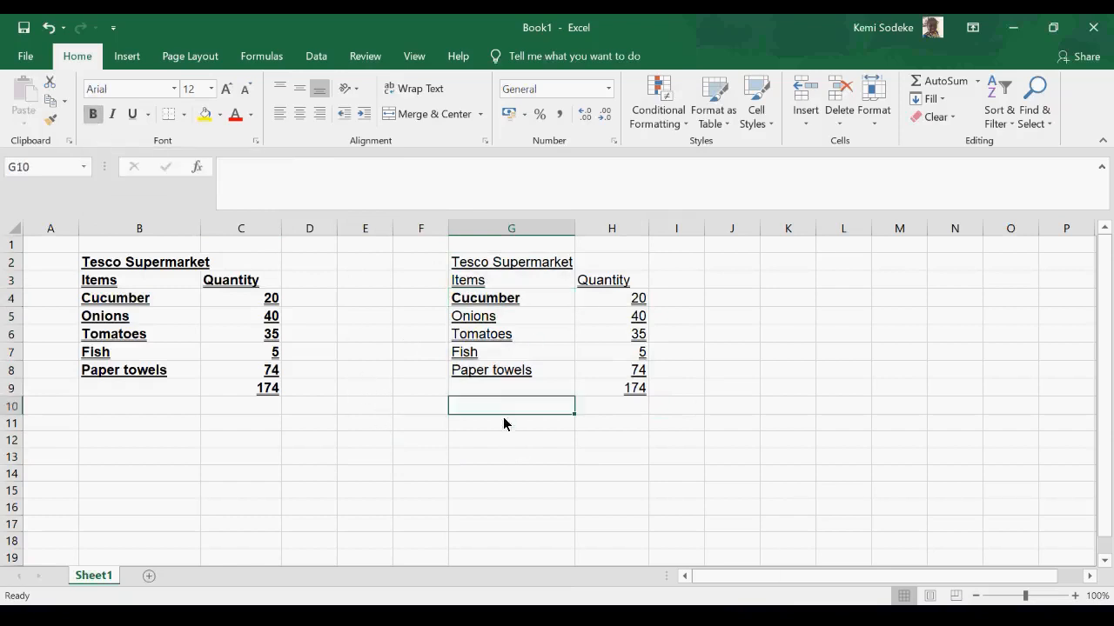
# - Italicize the word Onions in cell G5 and remove its underline
pyautogui.click(513, 317)
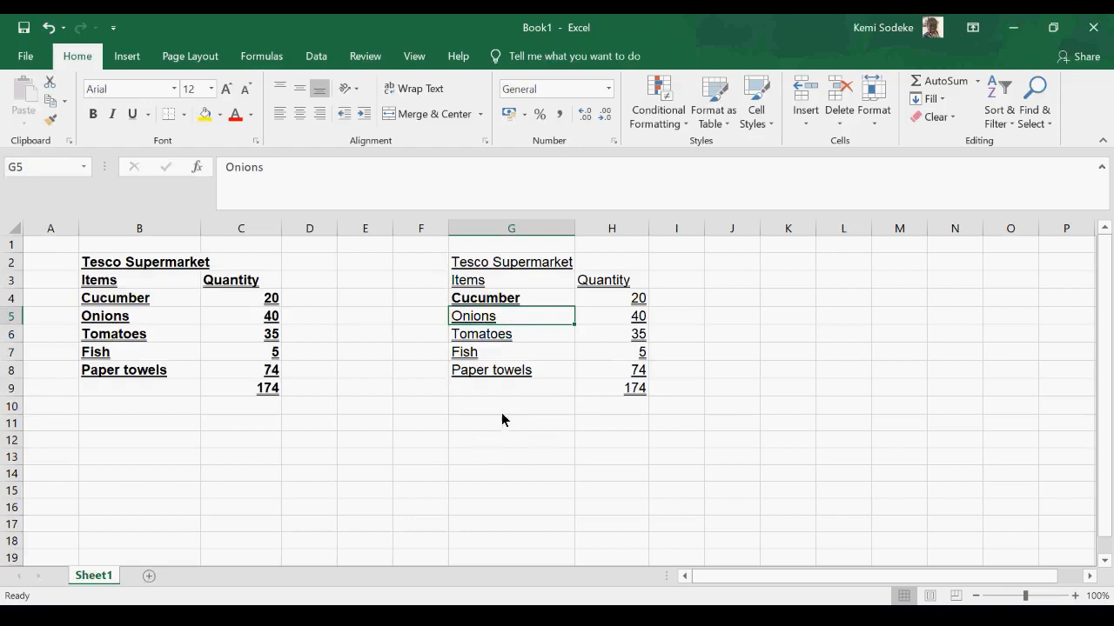
pyautogui.click(114, 116)
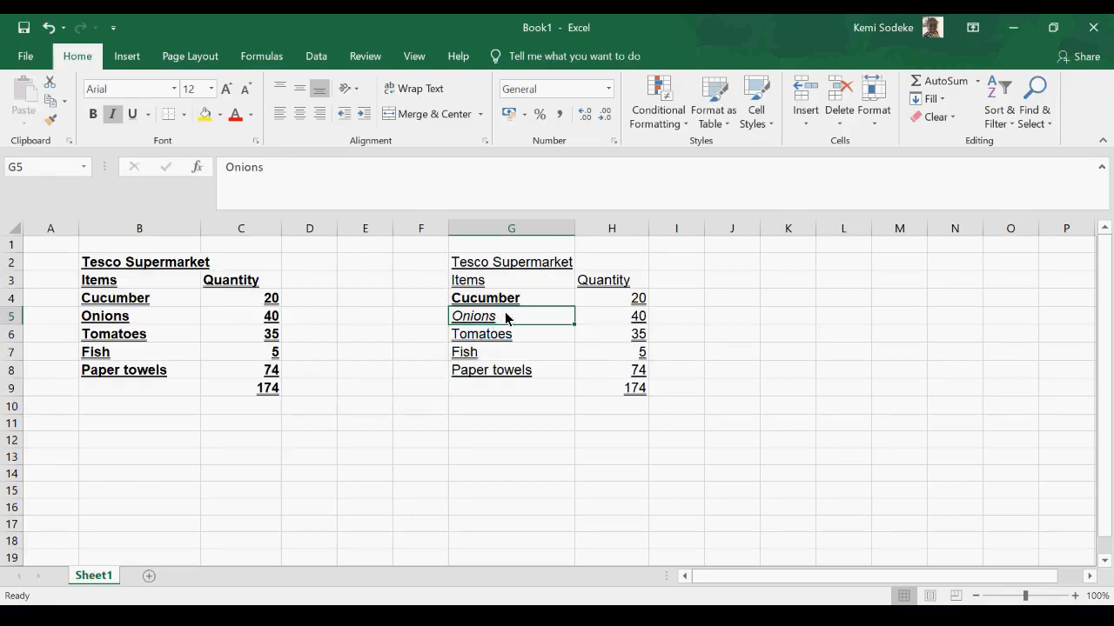
pyautogui.click(133, 118)
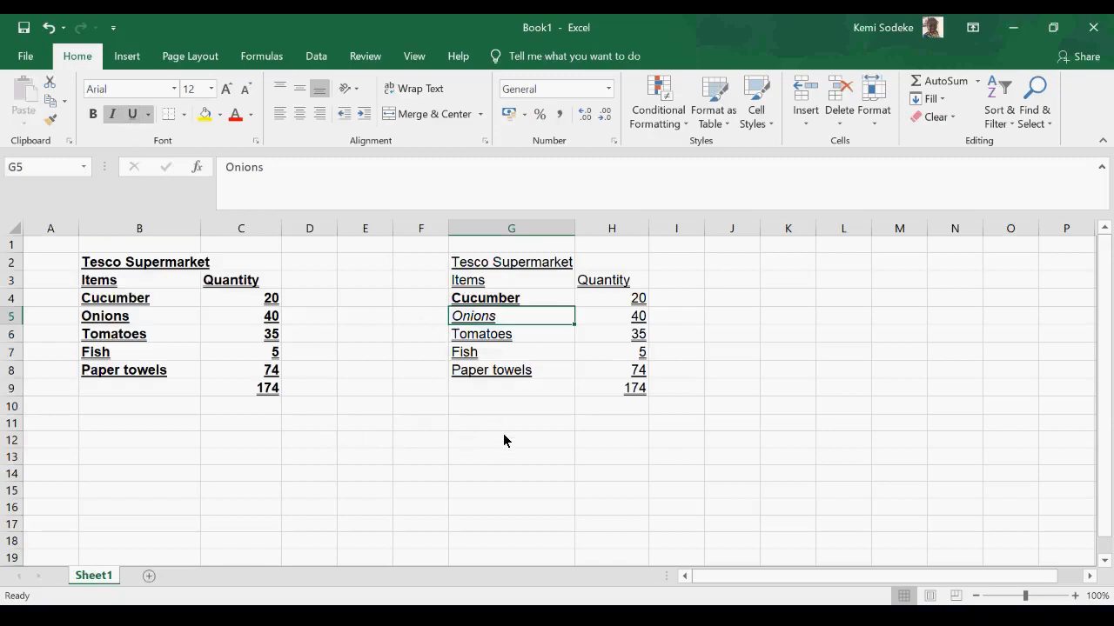
pyautogui.click(133, 117)
pyautogui.click(523, 445)
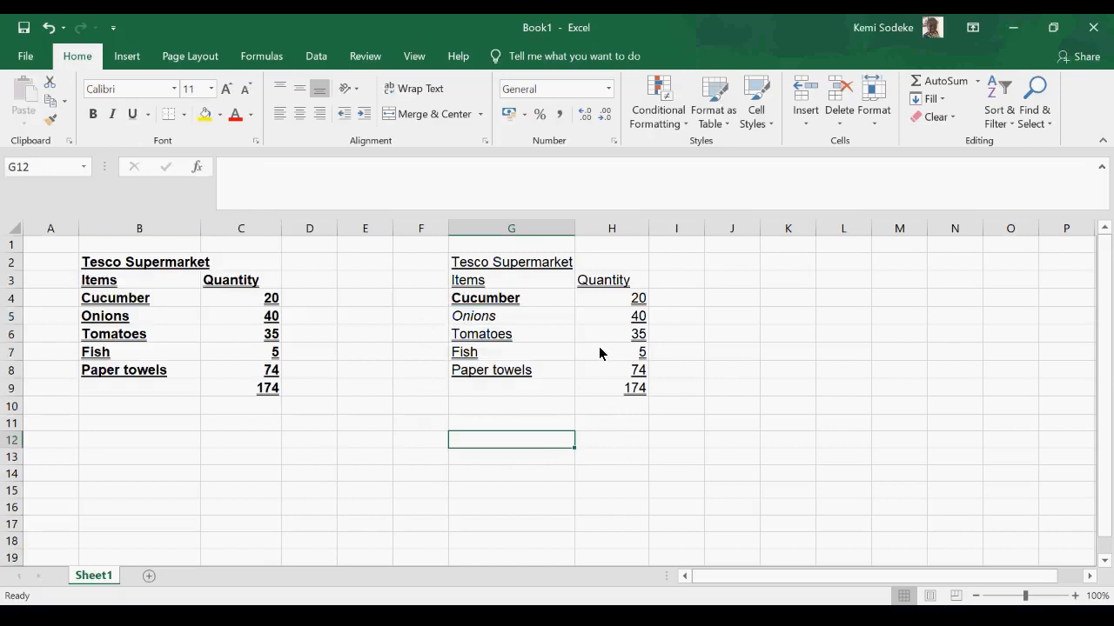
# - Remove the italics from Onions in cell G5 and the bold from Cucumber in cell G4
pyautogui.click(513, 319)
pyautogui.click(113, 117)
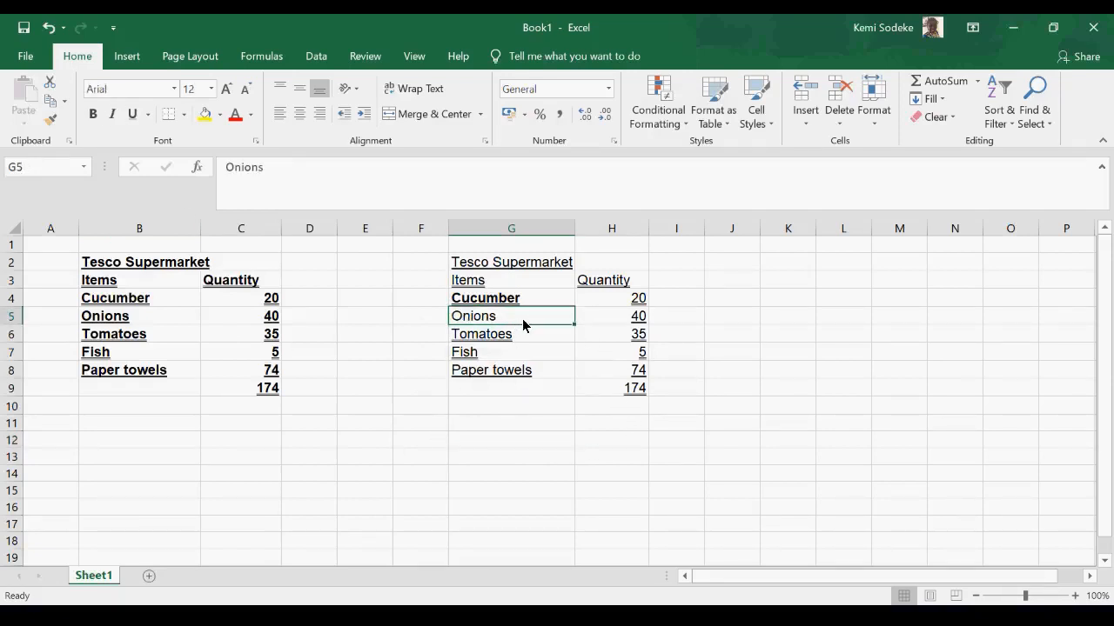
pyautogui.click(503, 299)
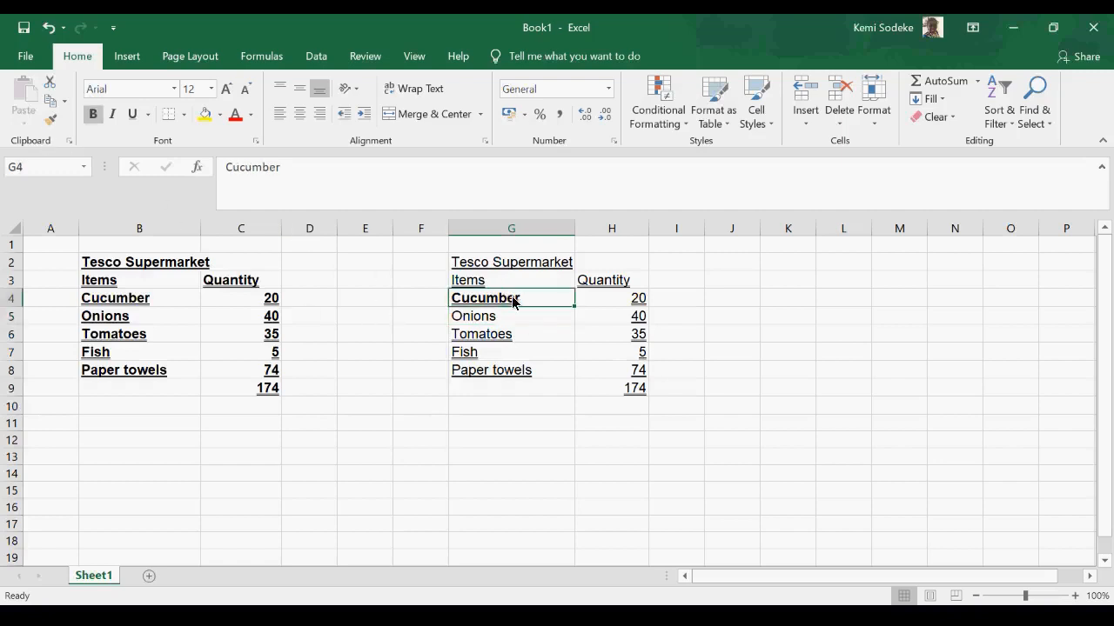
pyautogui.click(94, 114)
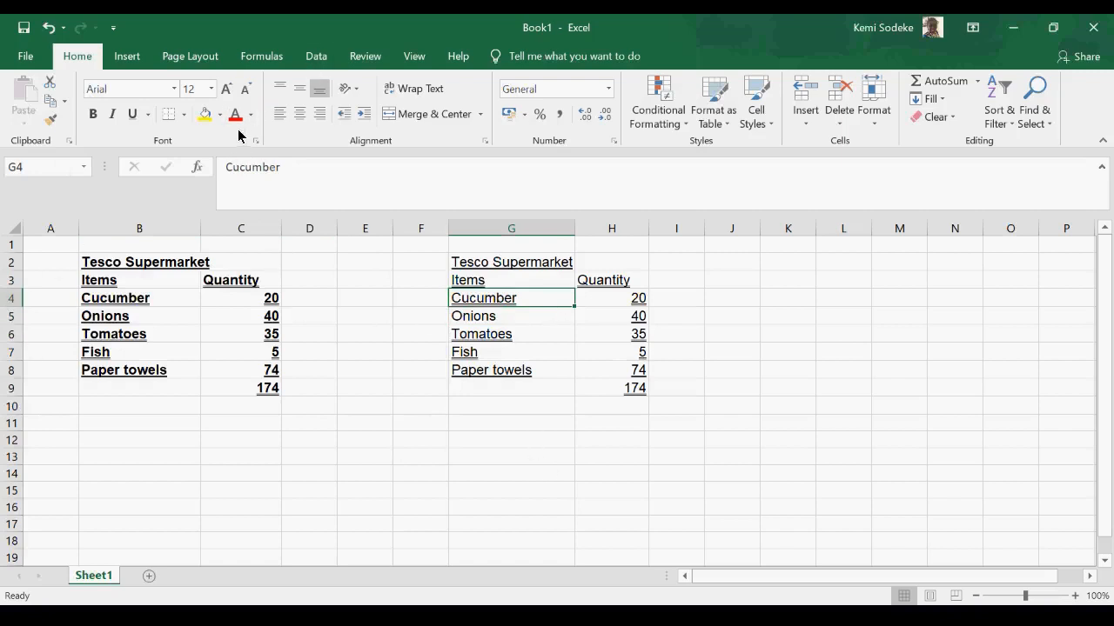
pyautogui.click(713, 296)
# - Change the font color of the table in columns G and H to dark green
pyautogui.moveTo(485, 261); pyautogui.dragTo(603, 418)
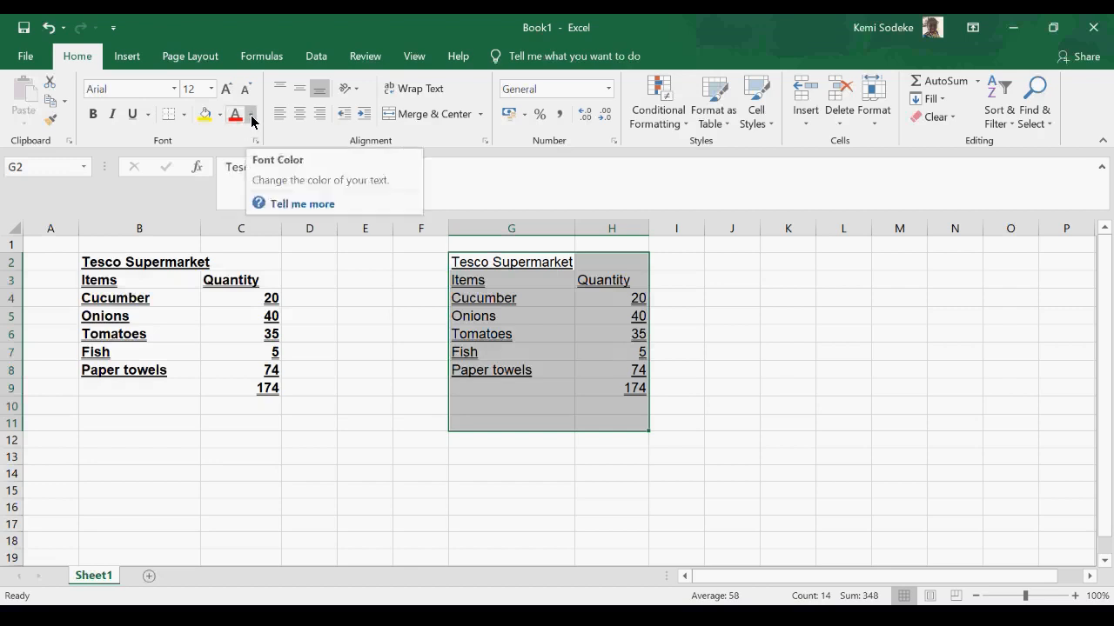
pyautogui.click(251, 119)
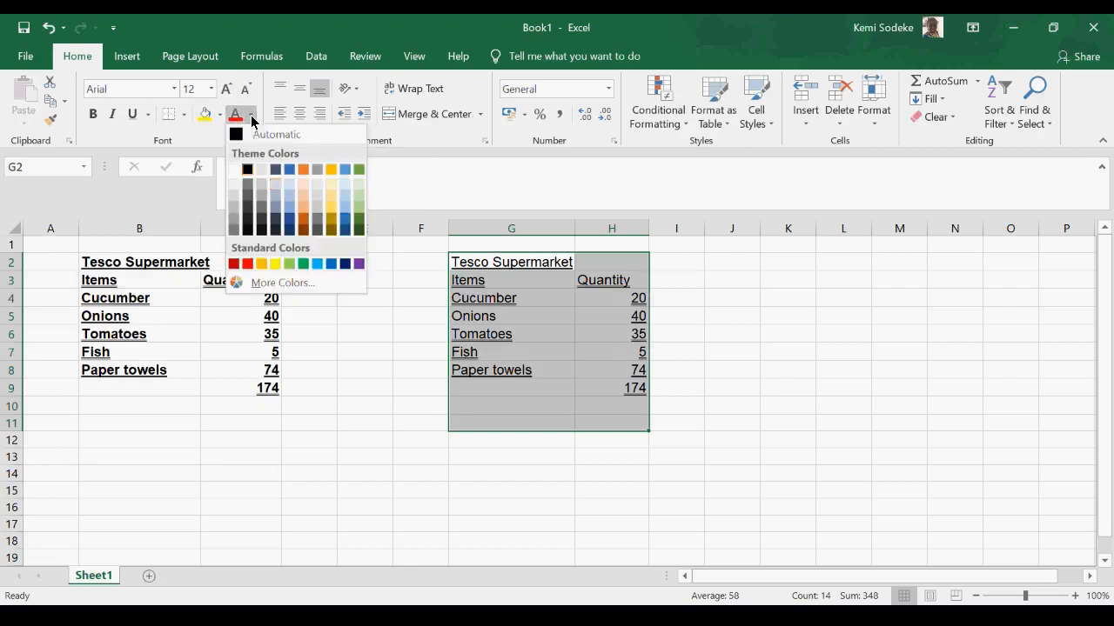
pyautogui.click(356, 224)
pyautogui.click(593, 474)
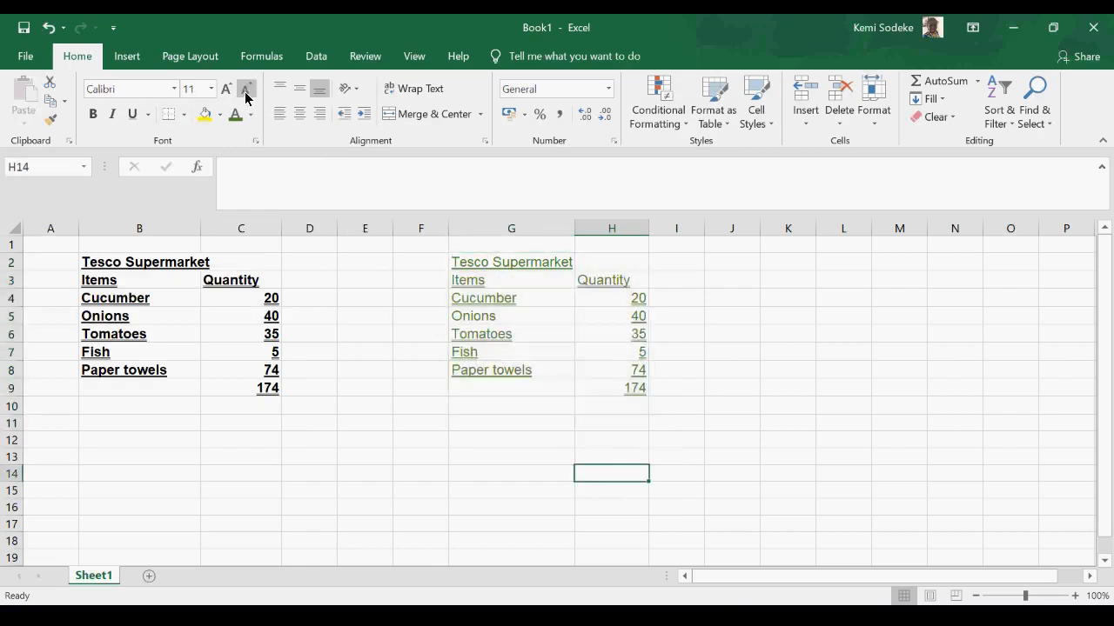
# - Increase the font size of the green table in G2:H9 to 16 or more and reduce it back to 12
pyautogui.moveTo(485, 266); pyautogui.dragTo(604, 392)
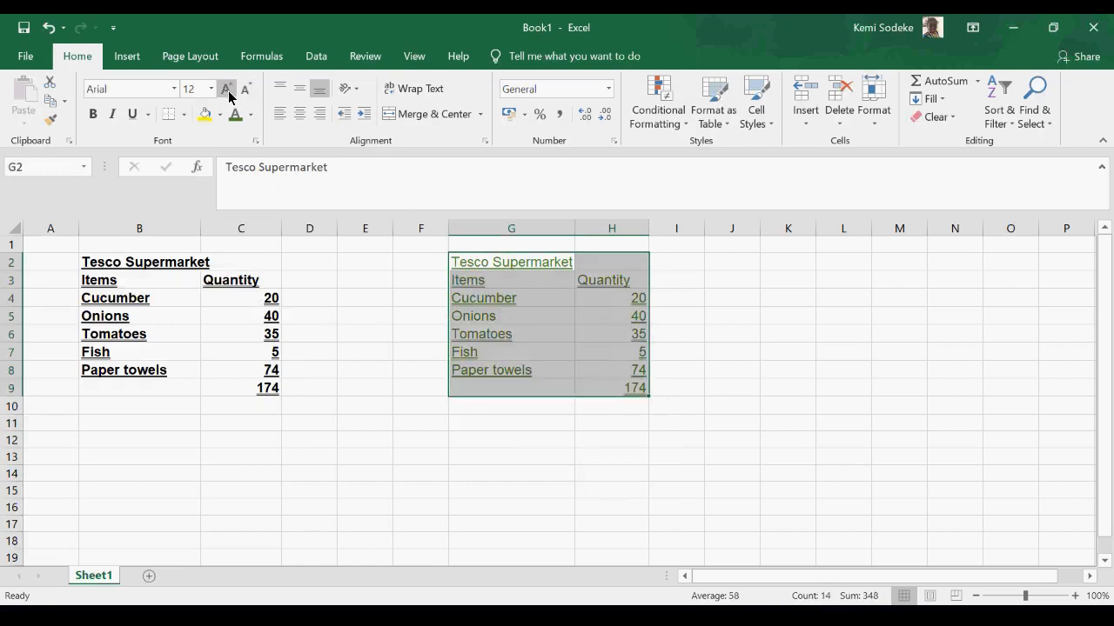
pyautogui.click(227, 91)
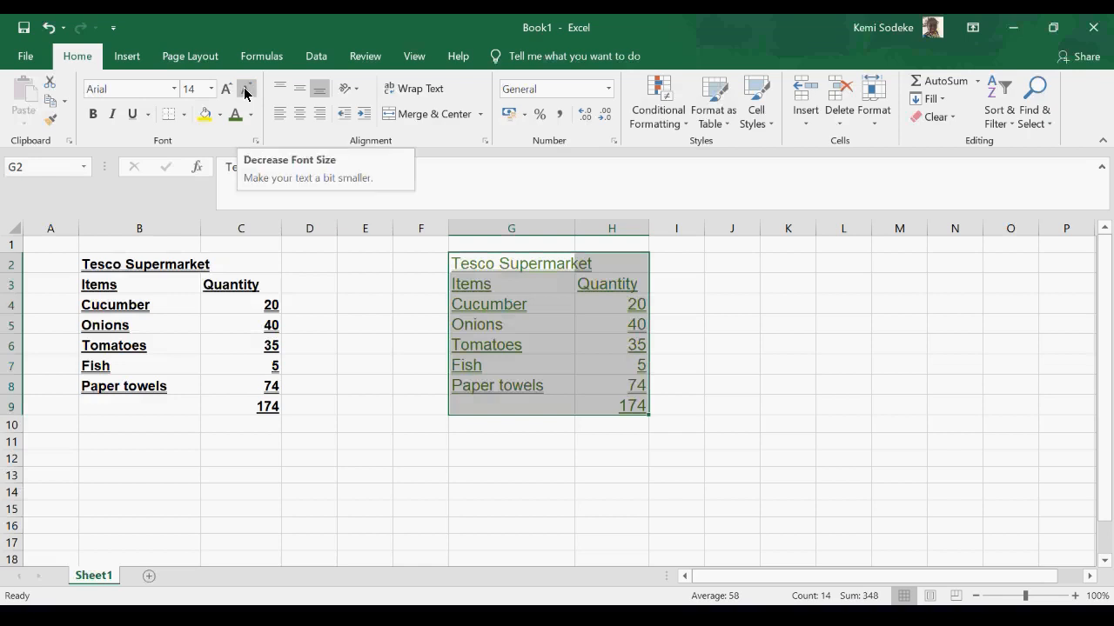
pyautogui.click(225, 91)
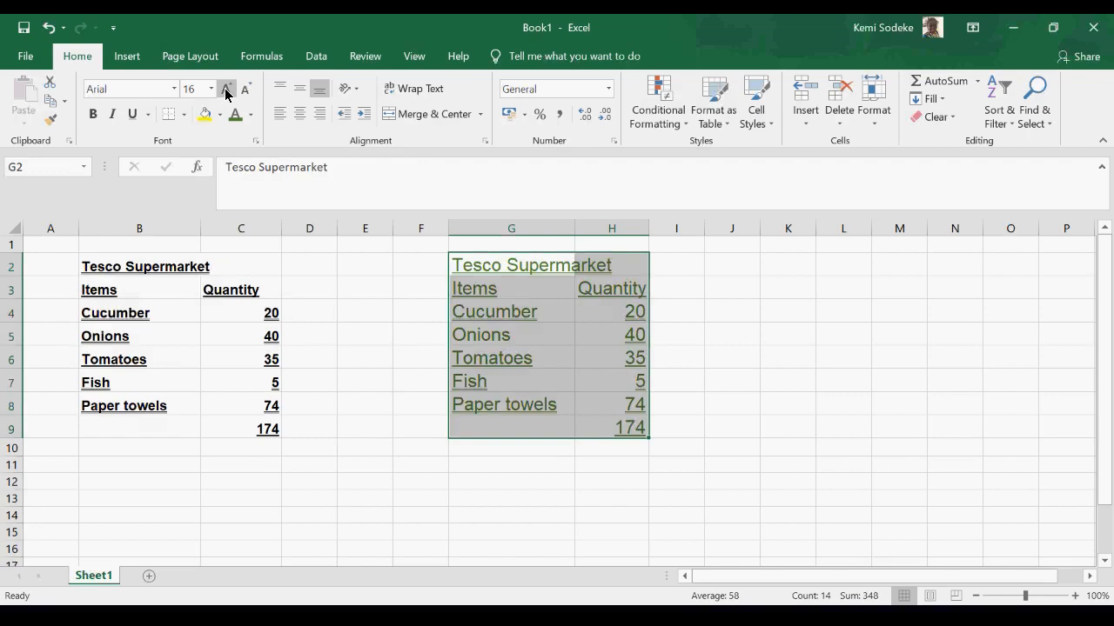
pyautogui.click(225, 91)
pyautogui.click(246, 93)
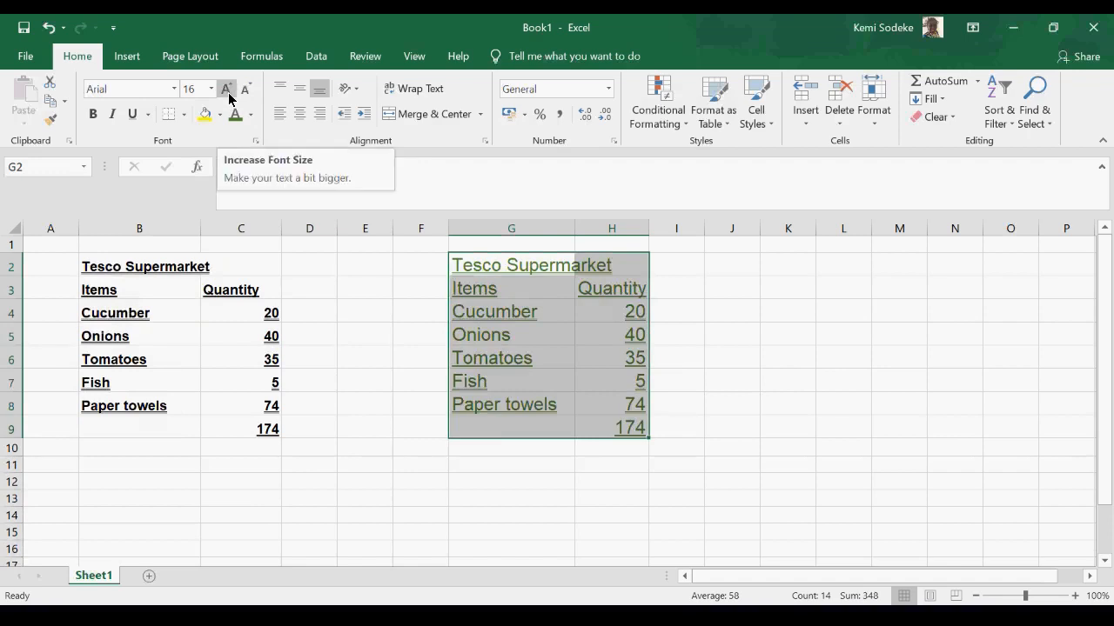
pyautogui.click(247, 91)
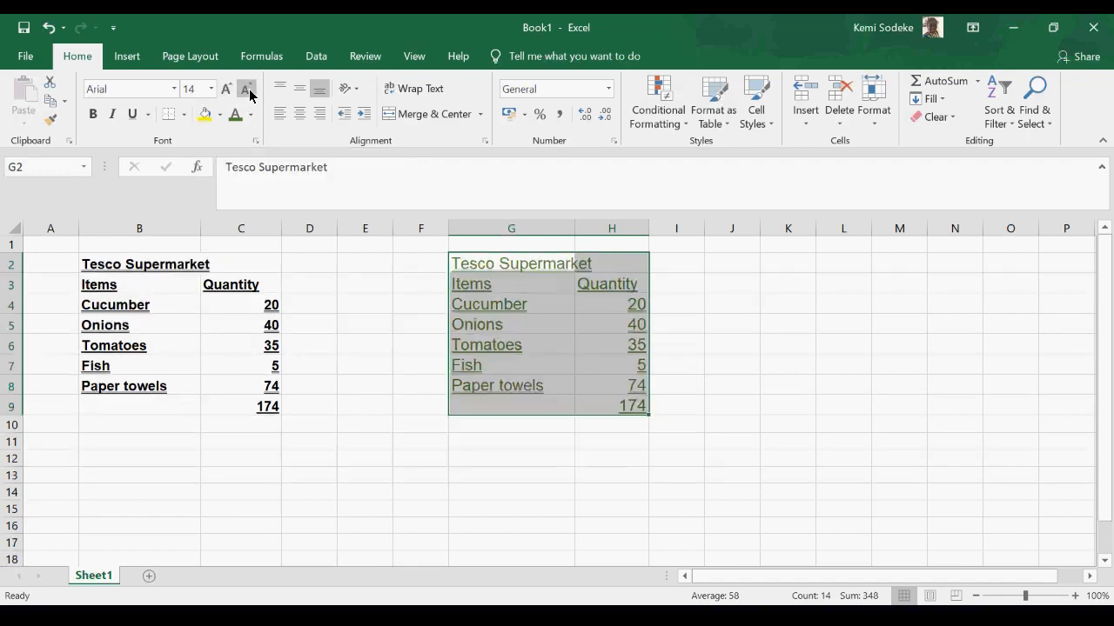
pyautogui.click(248, 91)
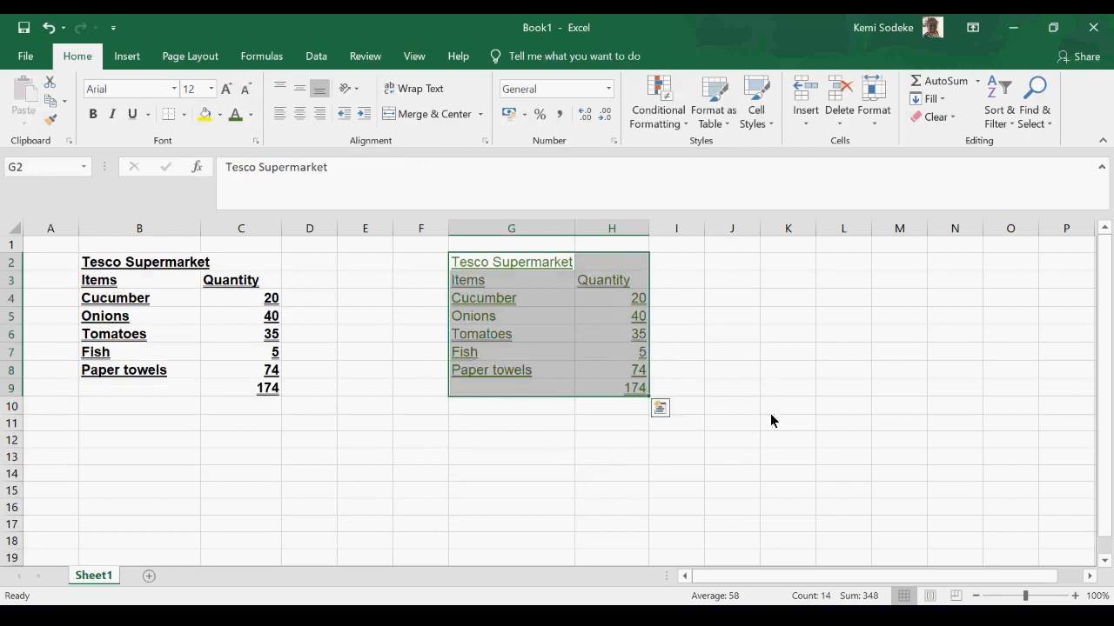
pyautogui.click(715, 357)
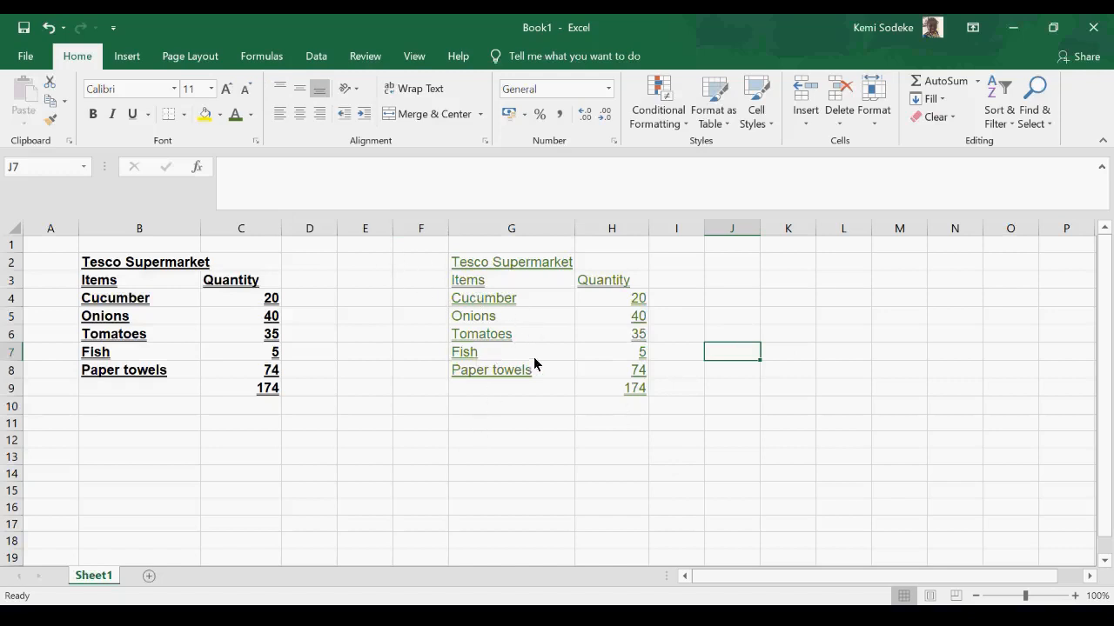
# - With column G widened, center the heading Tesco Supermarket in G2 and right-align the word Items in G3
pyautogui.moveTo(576, 231); pyautogui.dragTo(682, 228)
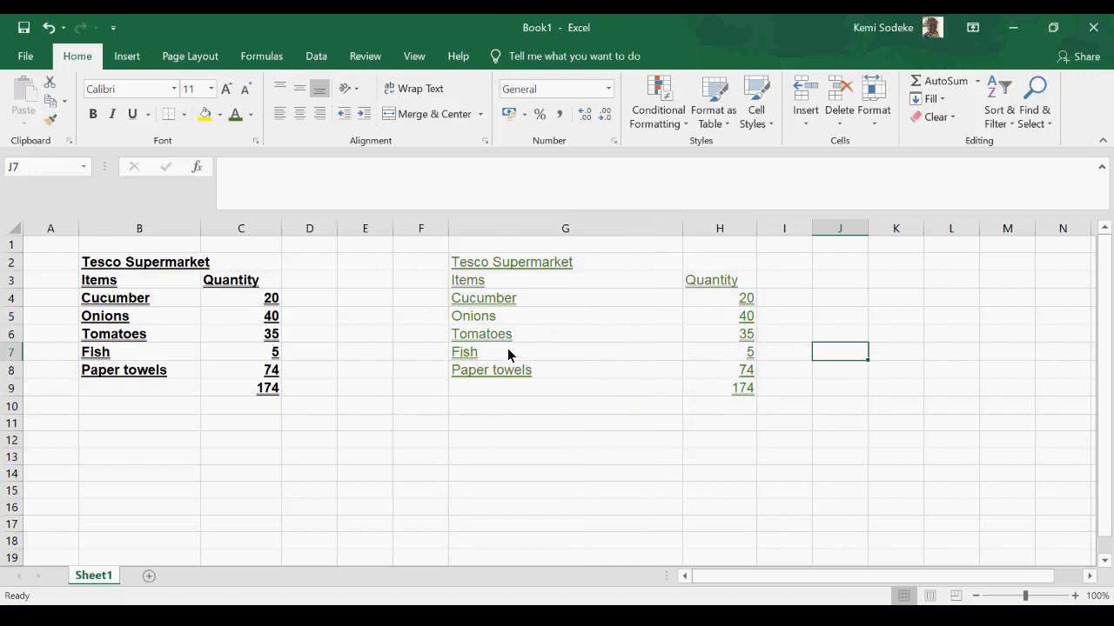
pyautogui.click(541, 268)
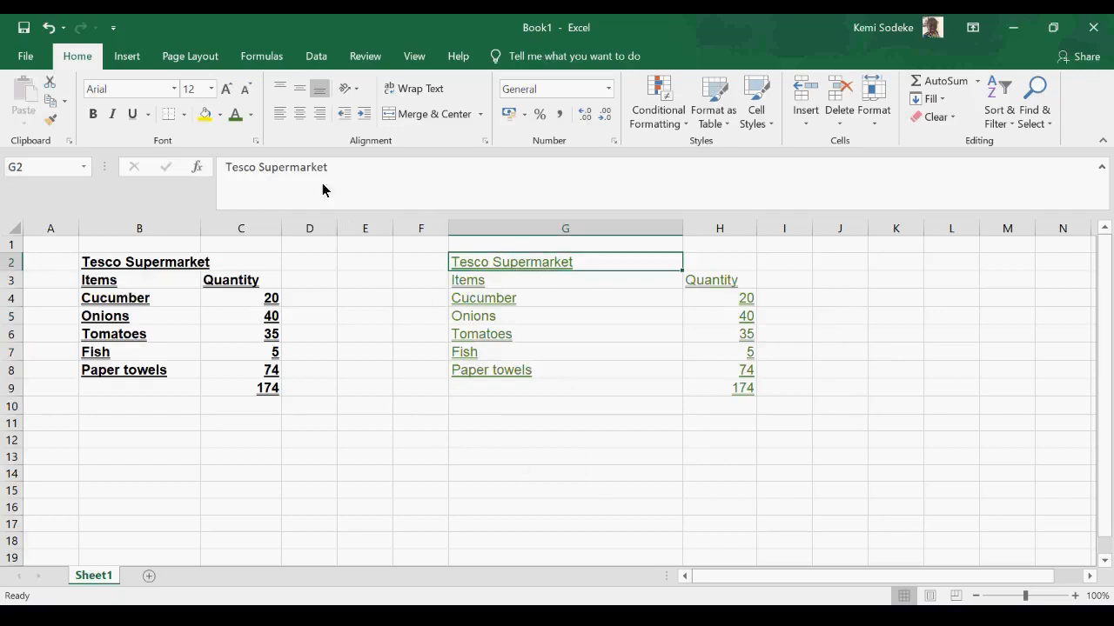
pyautogui.click(300, 122)
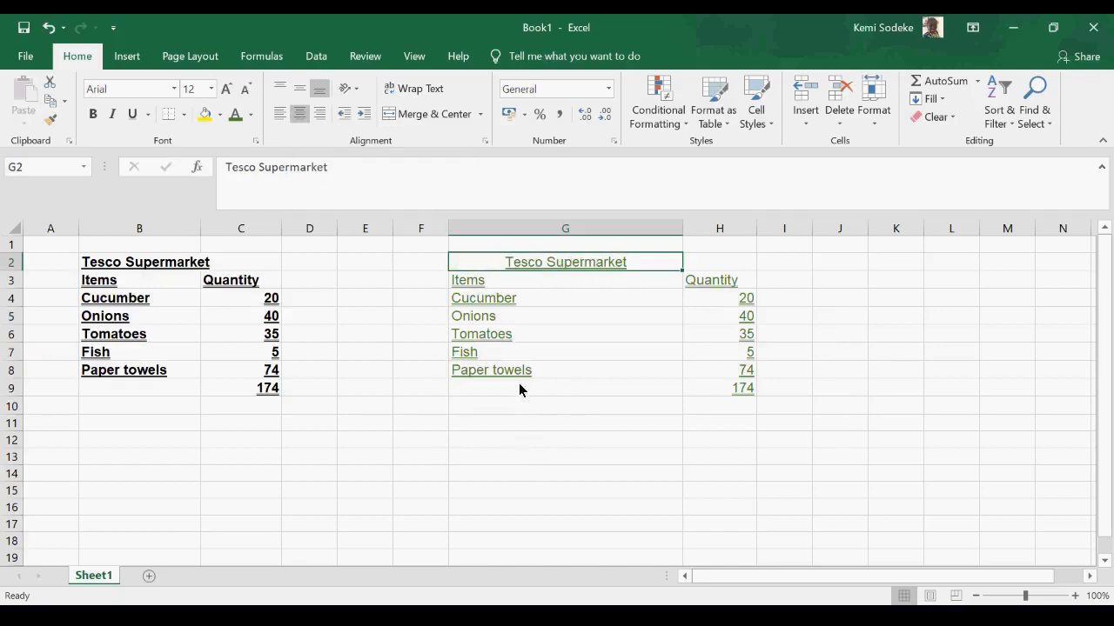
pyautogui.click(495, 285)
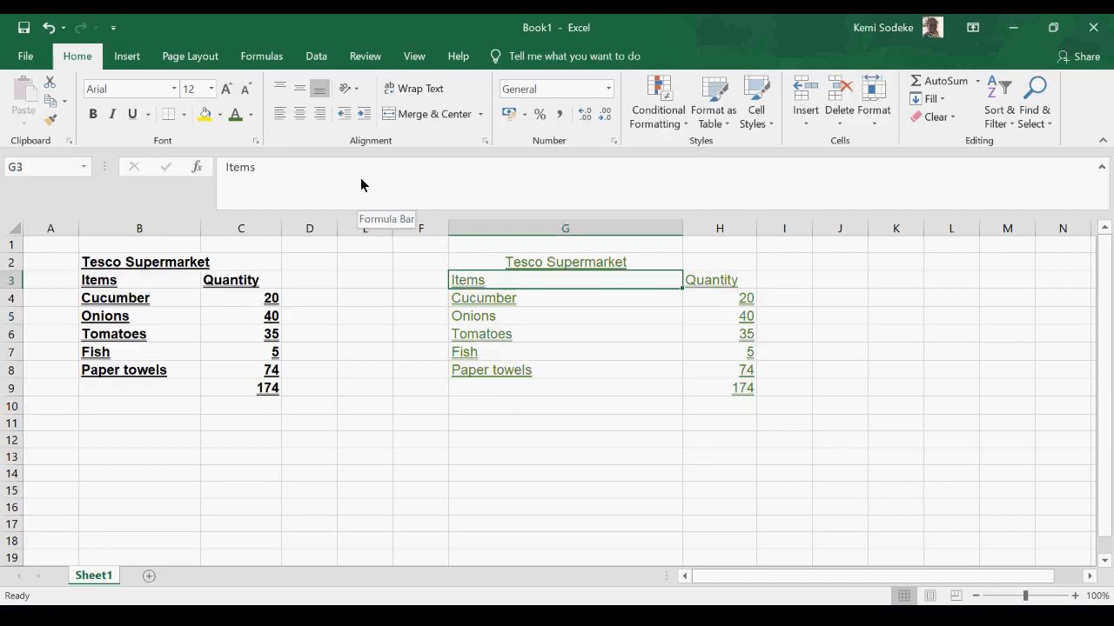
pyautogui.click(321, 114)
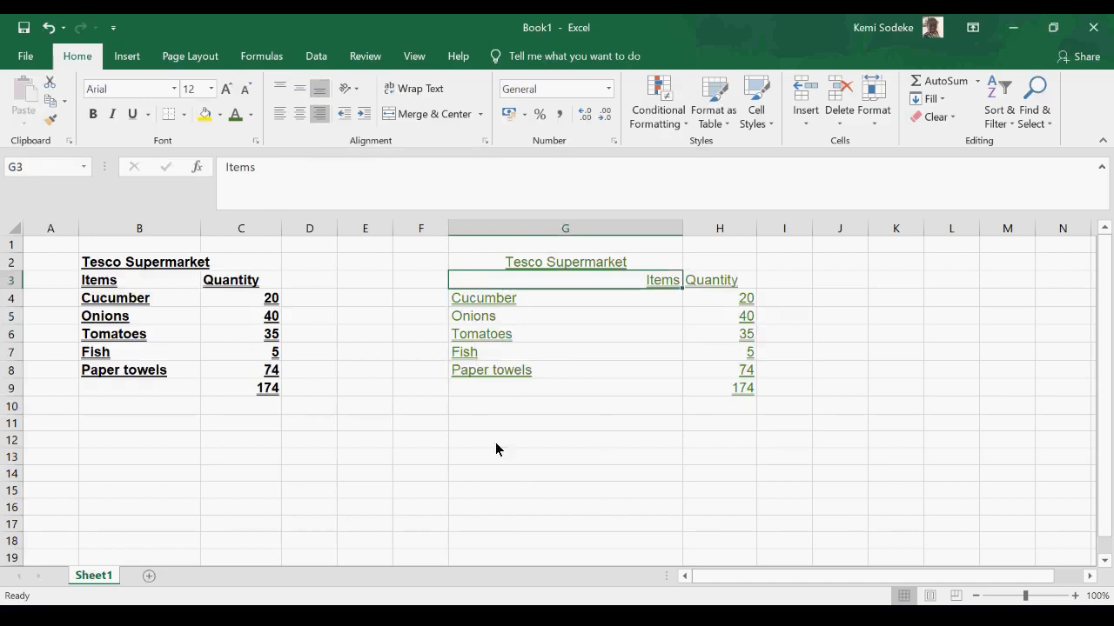
# - Make row 4 taller and align Cucumber in G4 to the top, the middle and finally the bottom of the cell
pyautogui.click(509, 303)
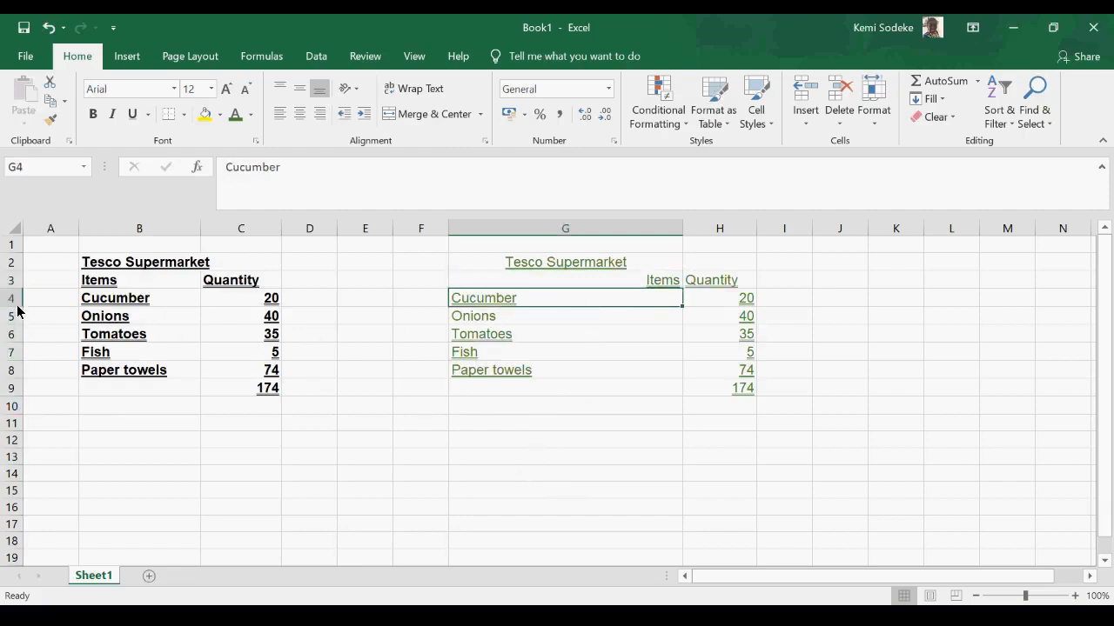
pyautogui.moveTo(17, 310); pyautogui.dragTo(7, 358)
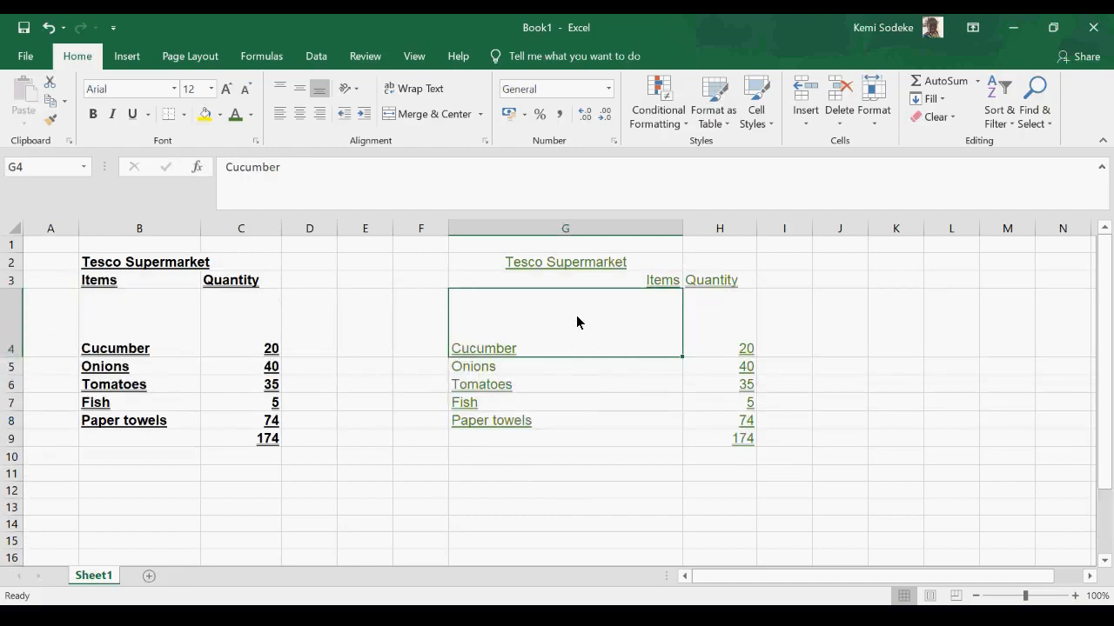
pyautogui.click(278, 89)
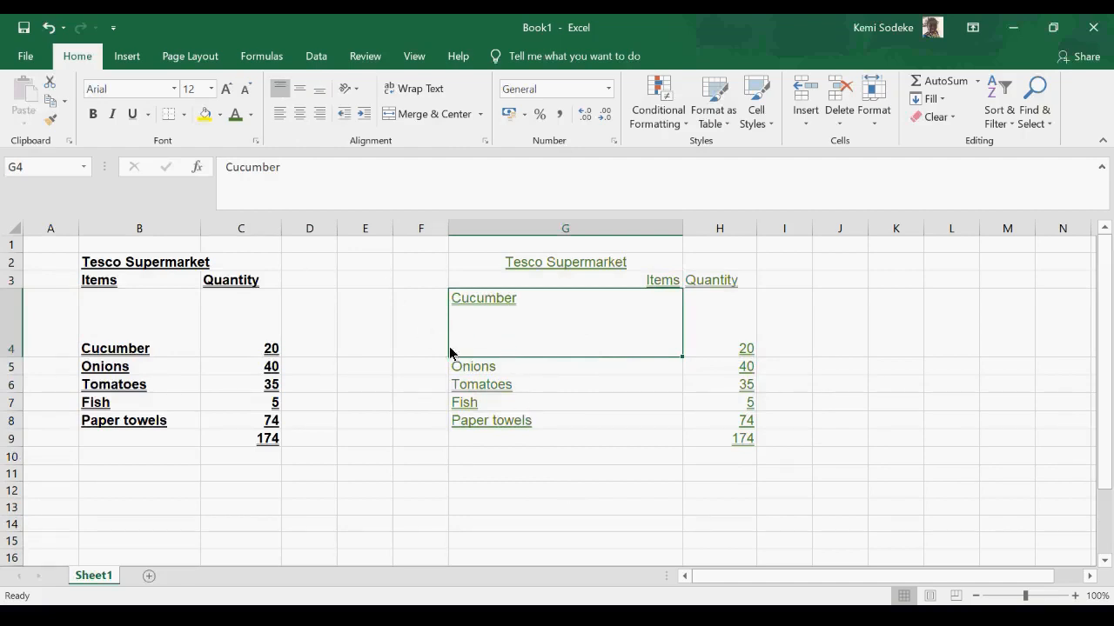
pyautogui.click(300, 88)
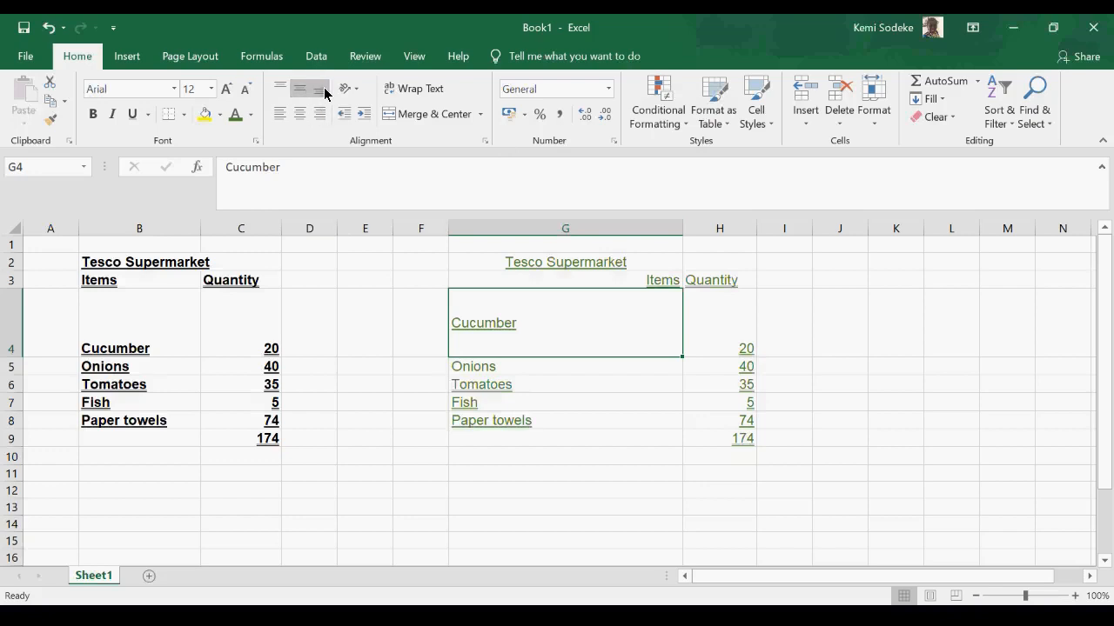
pyautogui.click(320, 91)
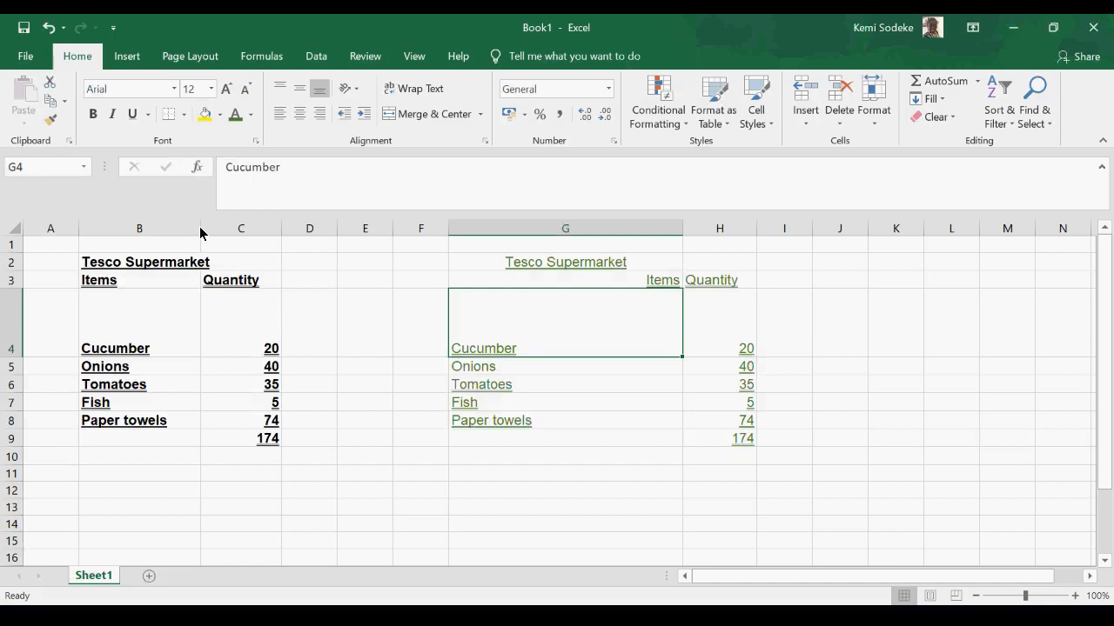
# - Make row 3 taller and, after trying a wider column B, narrow it to just fit Paper towels
pyautogui.moveTo(200, 233); pyautogui.dragTo(309, 230)
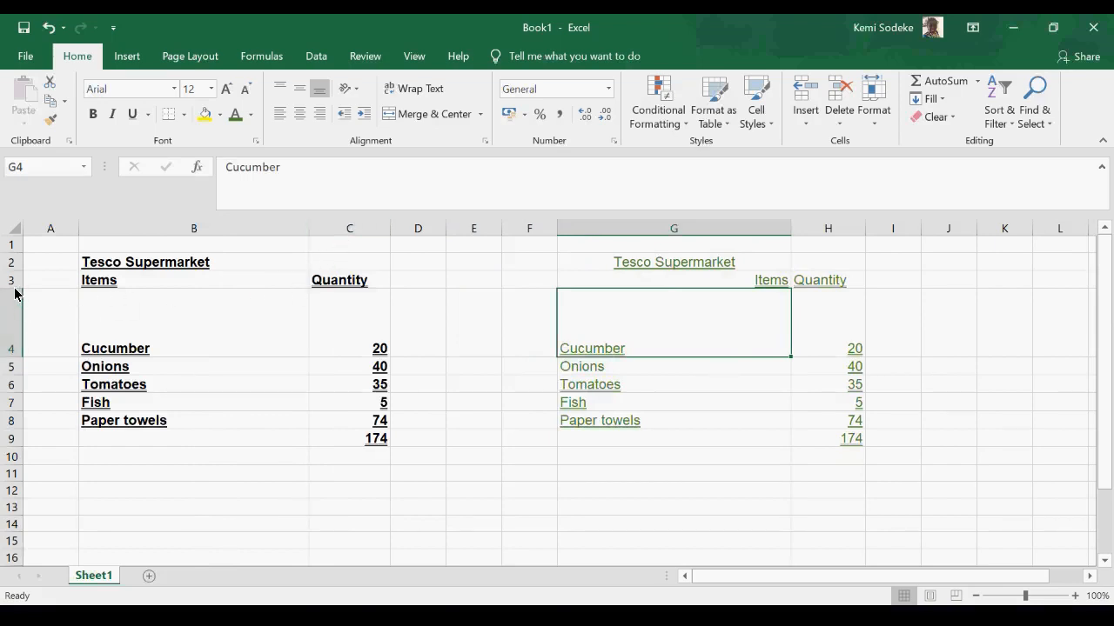
pyautogui.moveTo(15, 290); pyautogui.dragTo(14, 339)
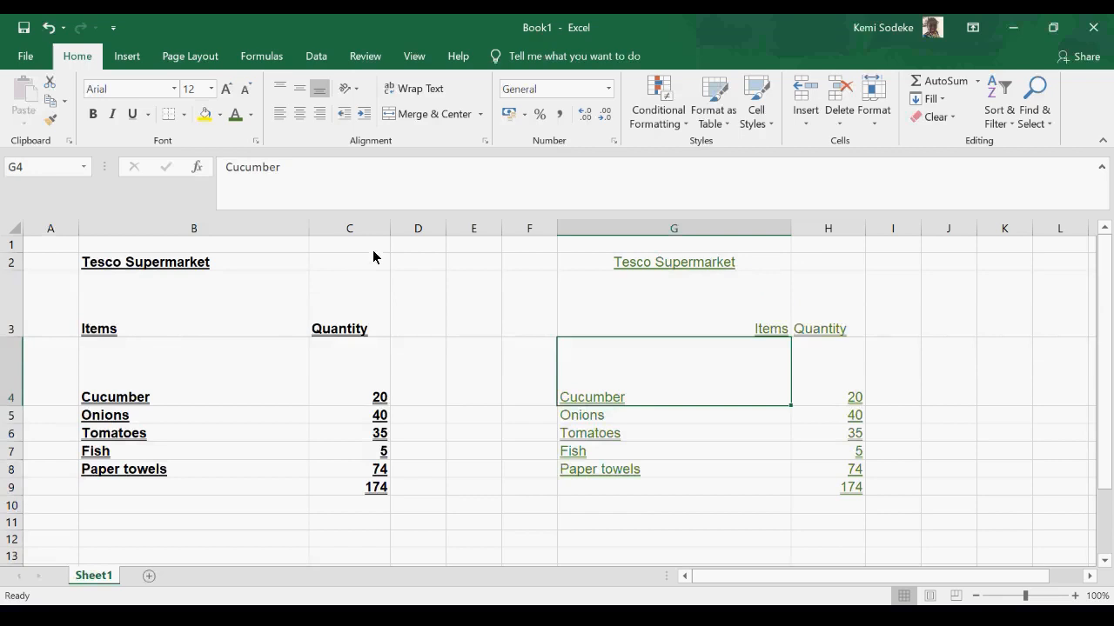
pyautogui.moveTo(308, 232); pyautogui.dragTo(175, 234)
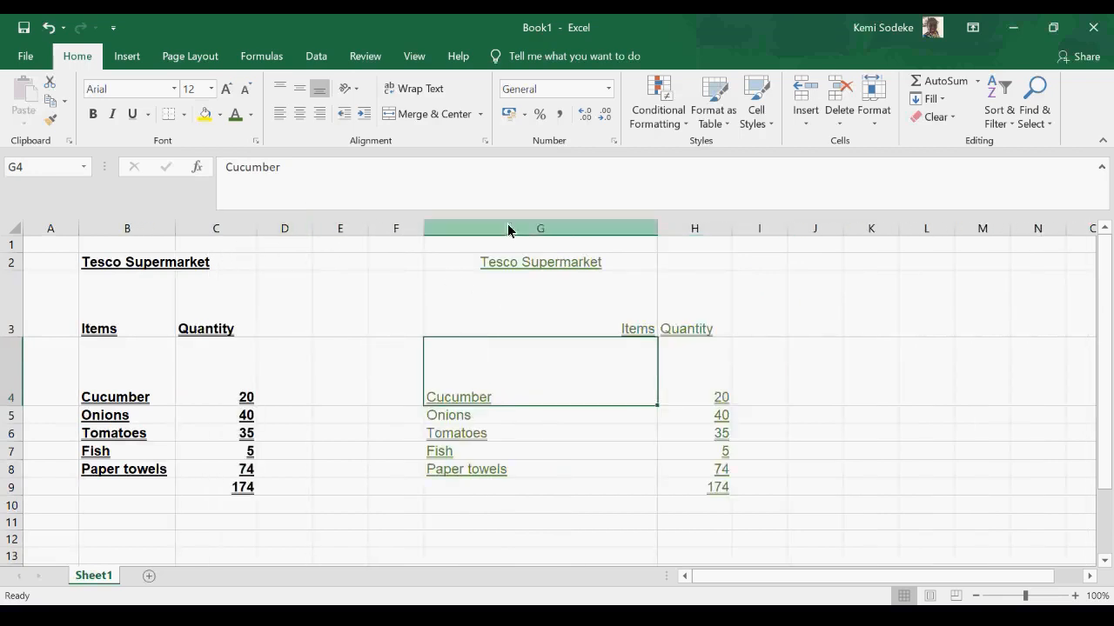
# - Narrow column G until it just fits the heading Tesco Supermarket in G2
pyautogui.moveTo(656, 228); pyautogui.dragTo(515, 241)
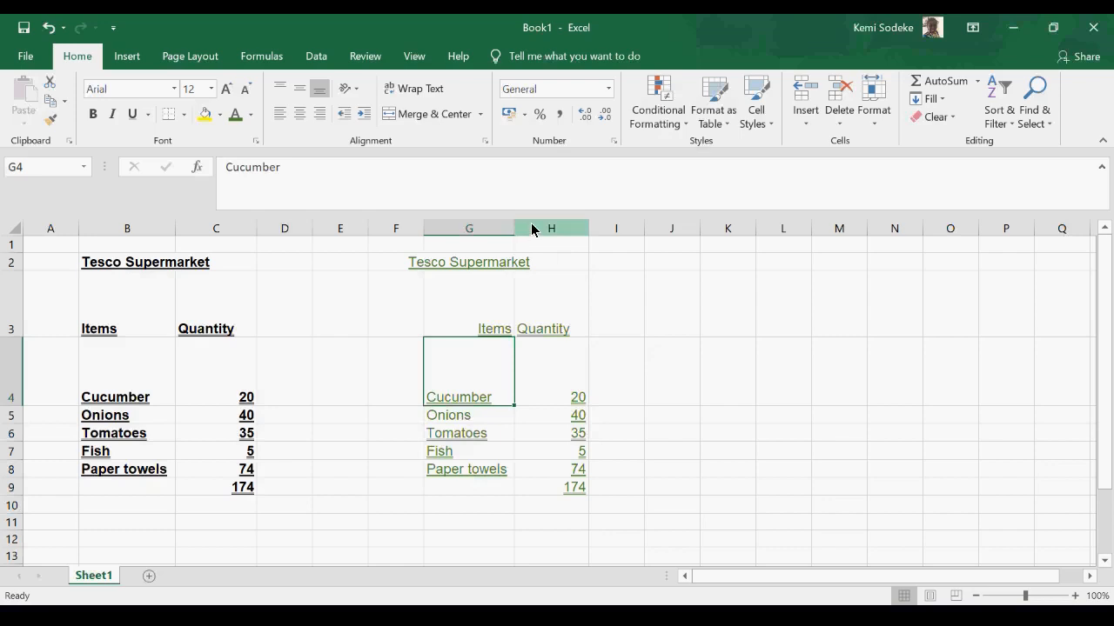
pyautogui.moveTo(513, 230); pyautogui.dragTo(553, 230)
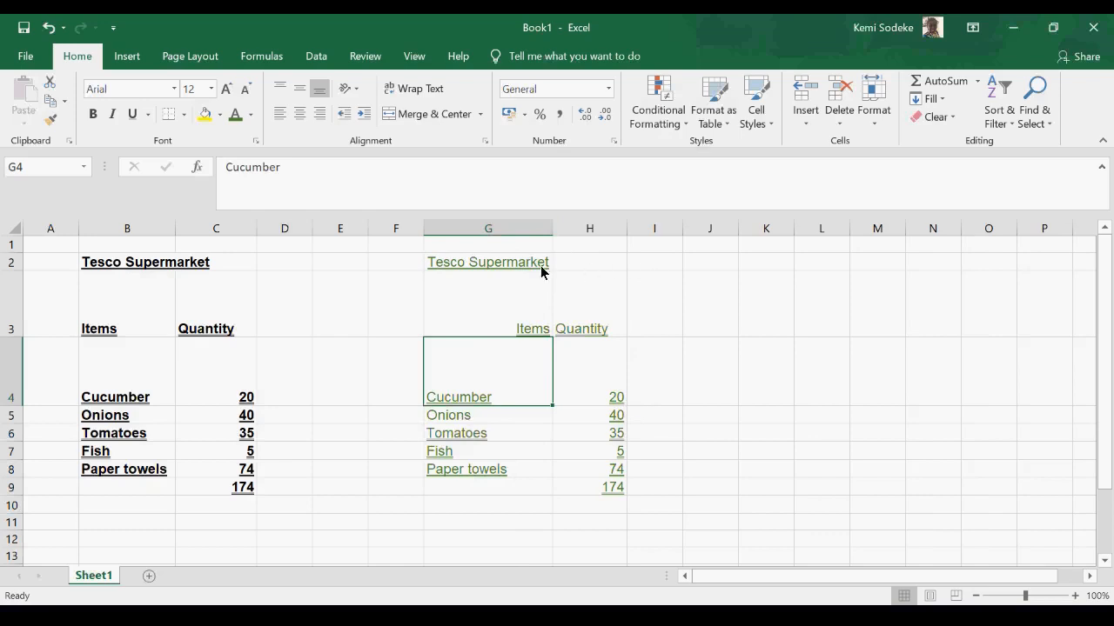
pyautogui.moveTo(552, 230); pyautogui.dragTo(490, 233)
pyautogui.doubleClick(490, 233)
# - Make column G narrower than the Tesco Supermarket heading and wrap the text in cell G2
pyautogui.click(489, 268)
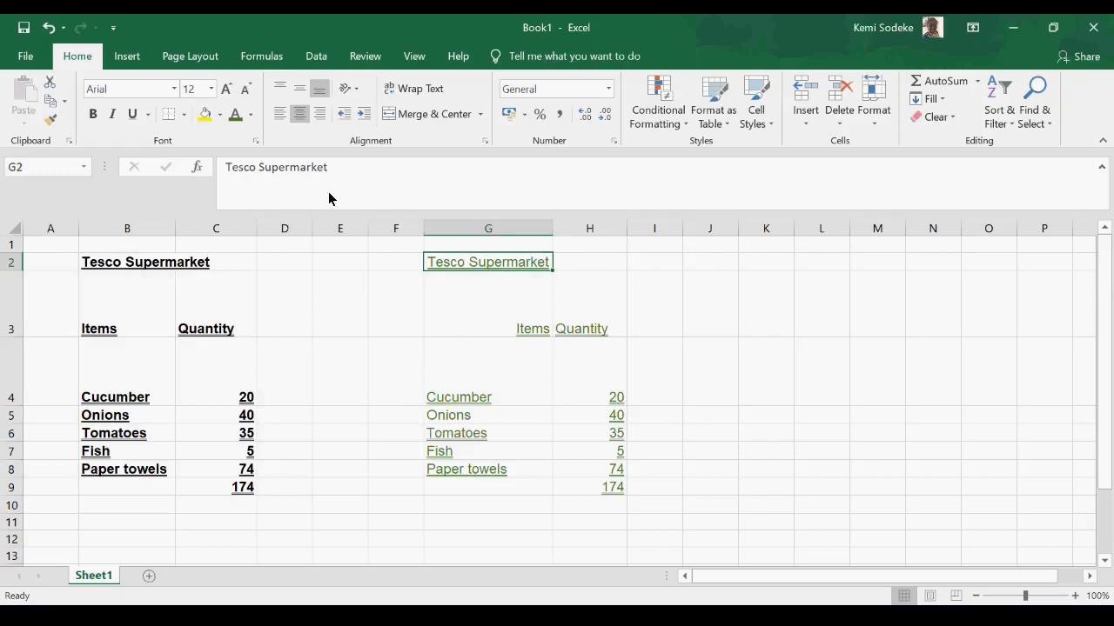
pyautogui.moveTo(554, 229); pyautogui.dragTo(520, 231)
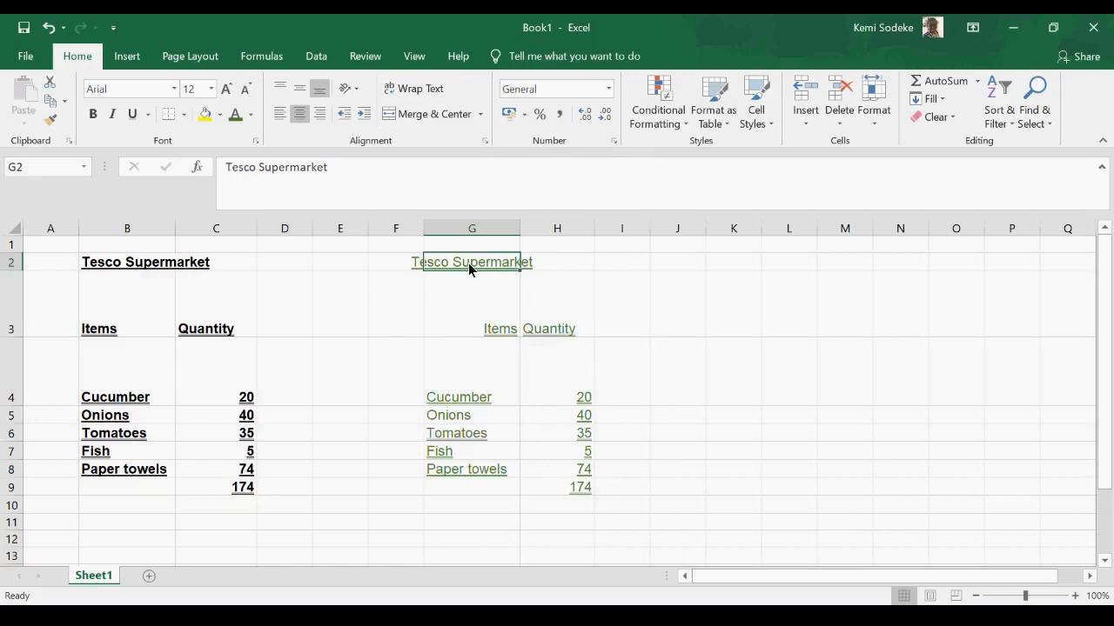
pyautogui.click(403, 89)
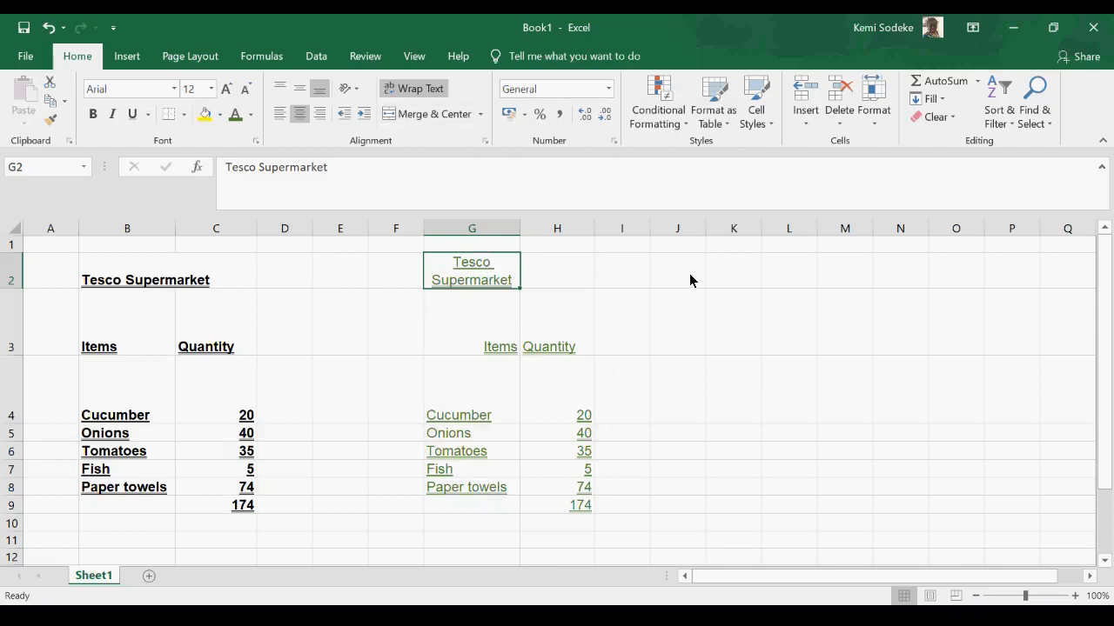
# - Merge and center the empty cells J2:L2 and reselect the merged cell
pyautogui.moveTo(683, 274); pyautogui.dragTo(781, 267)
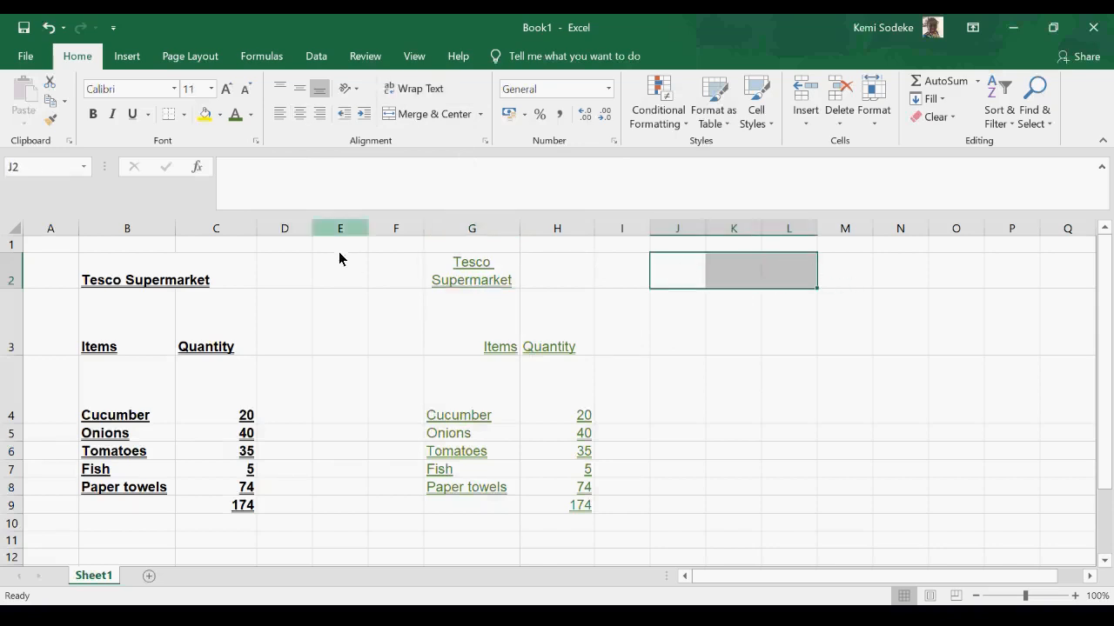
pyautogui.moveTo(676, 278); pyautogui.dragTo(789, 269)
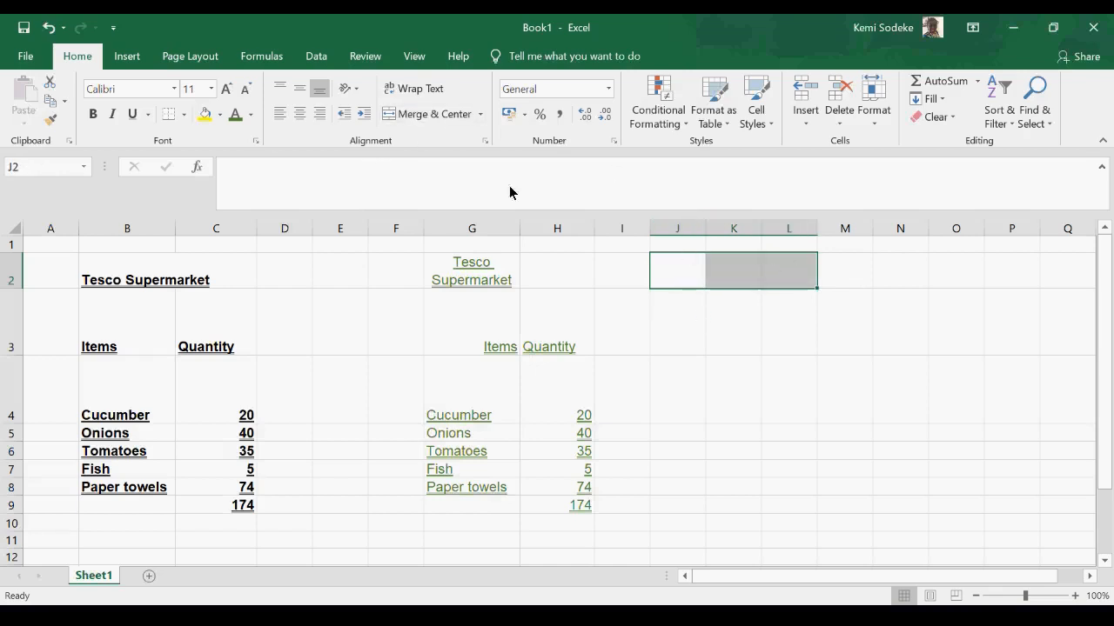
pyautogui.click(428, 117)
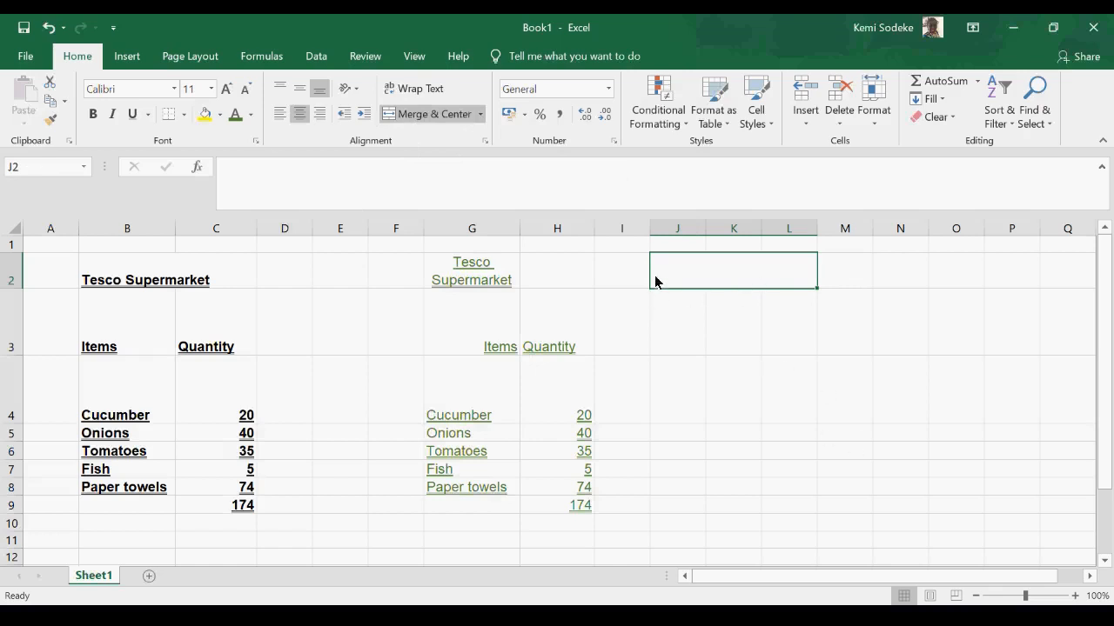
pyautogui.click(701, 348)
pyautogui.click(683, 277)
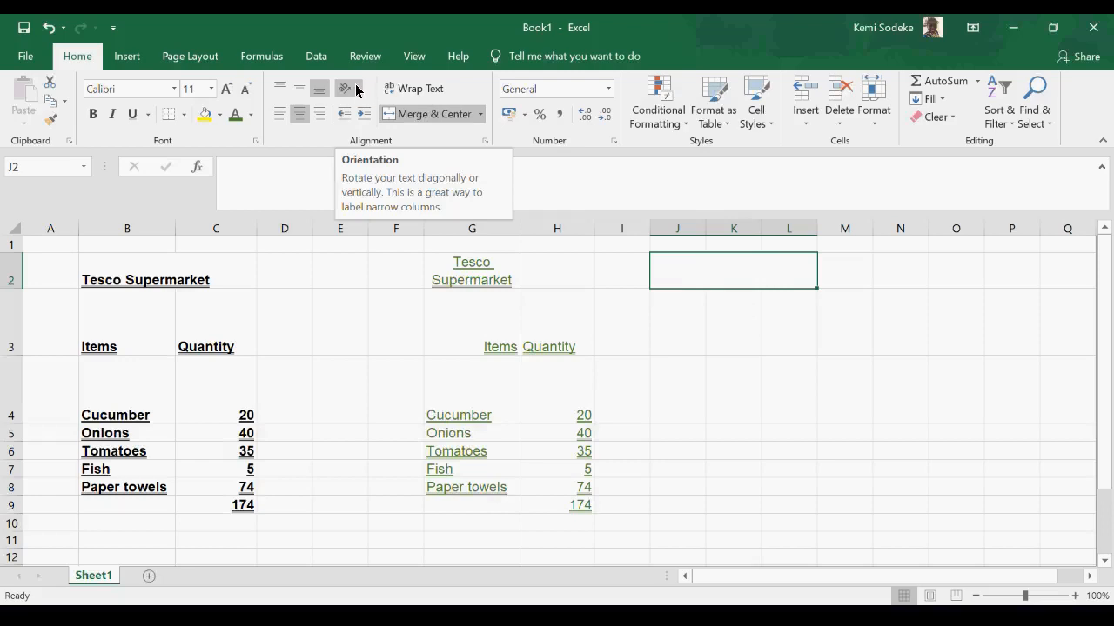
# - Angle the Tesco Supermarket heading in G2 clockwise and lay it out as one unwrapped line in a wider column G
pyautogui.click(480, 280)
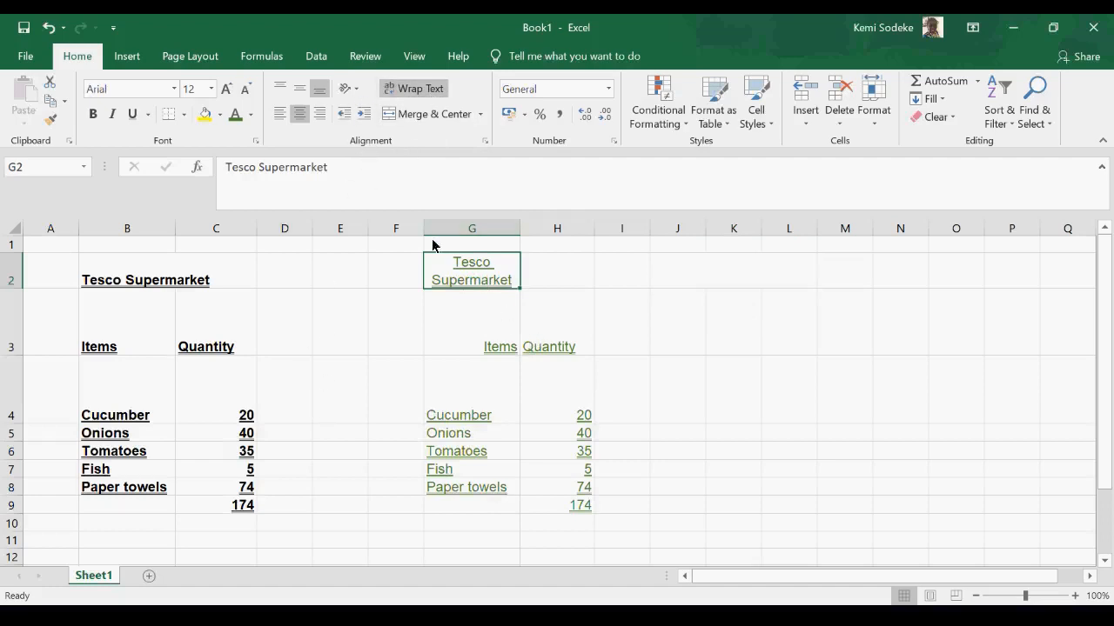
pyautogui.click(347, 88)
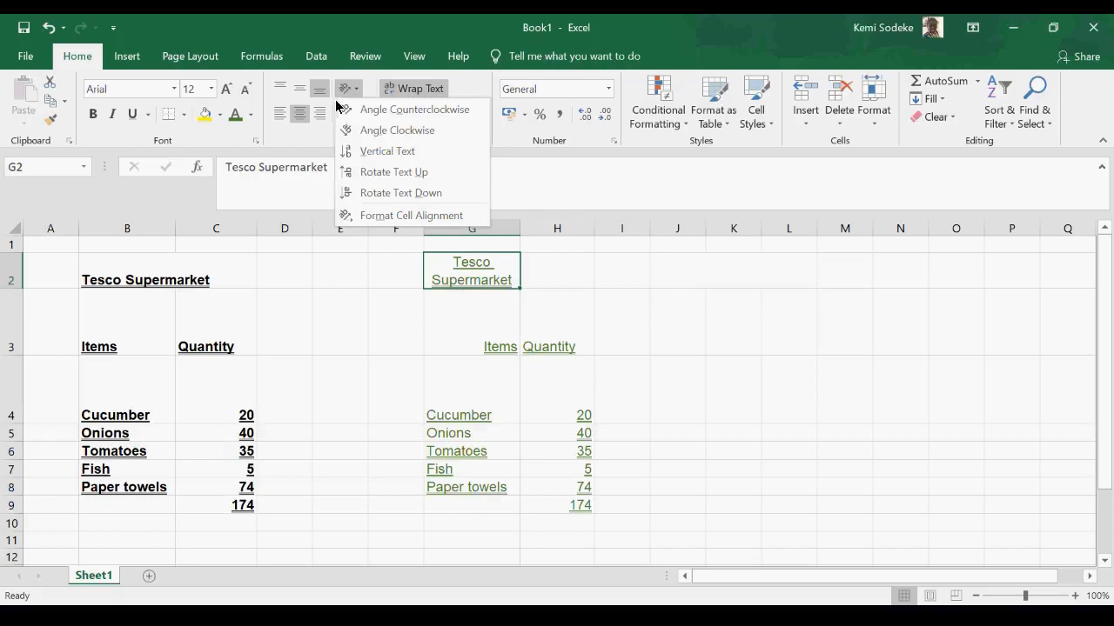
pyautogui.click(402, 131)
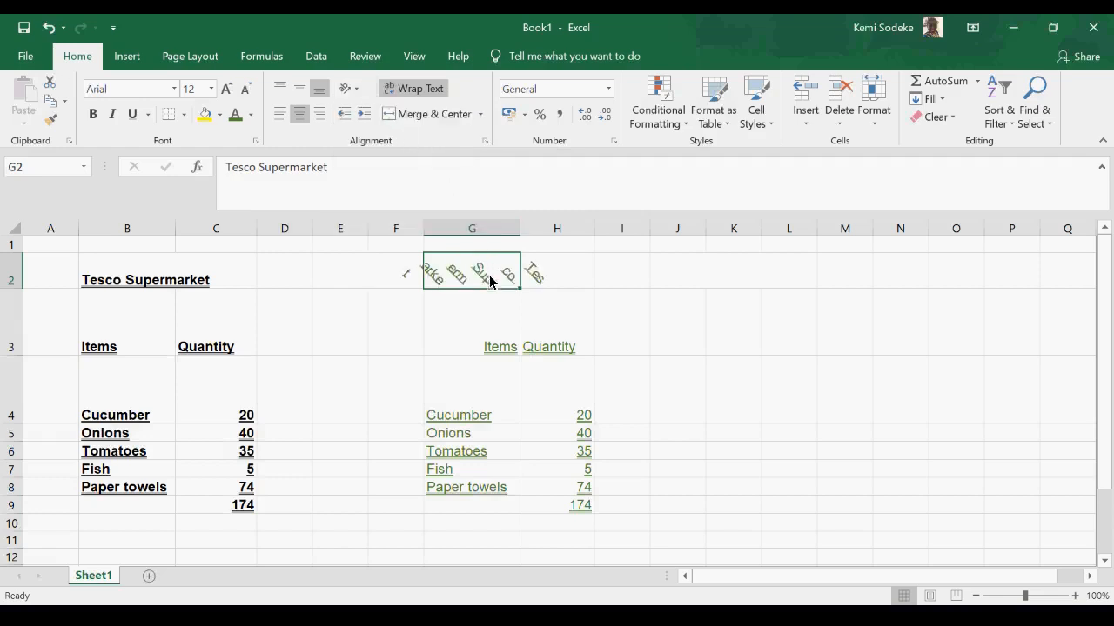
pyautogui.moveTo(520, 227); pyautogui.dragTo(593, 222)
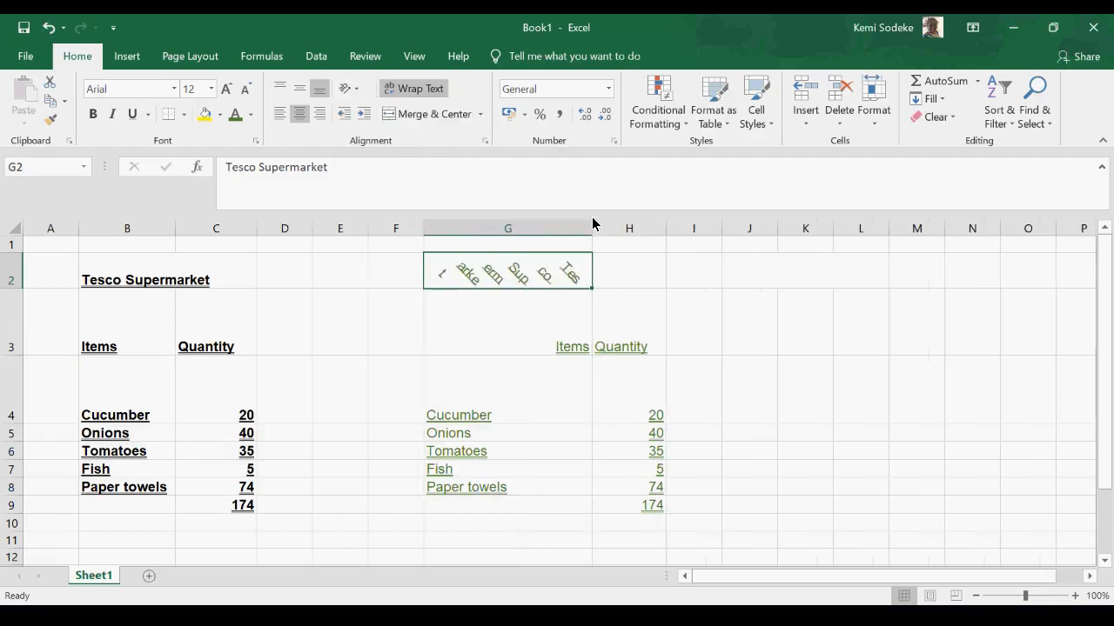
pyautogui.click(422, 88)
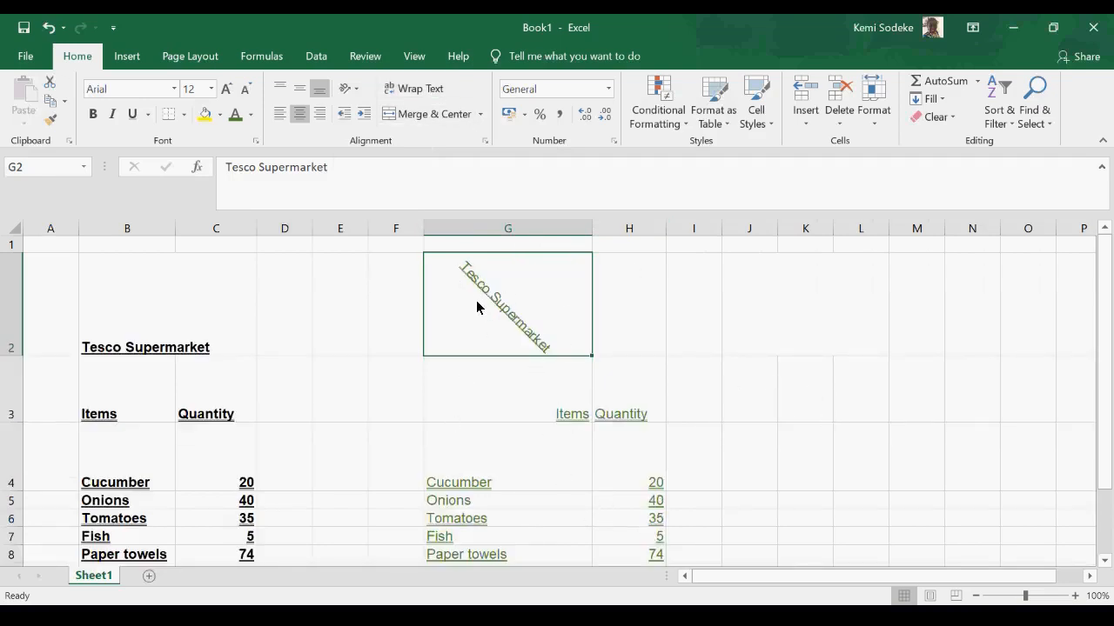
# - Angle the heading in G2 counterclockwise, and after that switch its orientation to vertical text
pyautogui.click(355, 90)
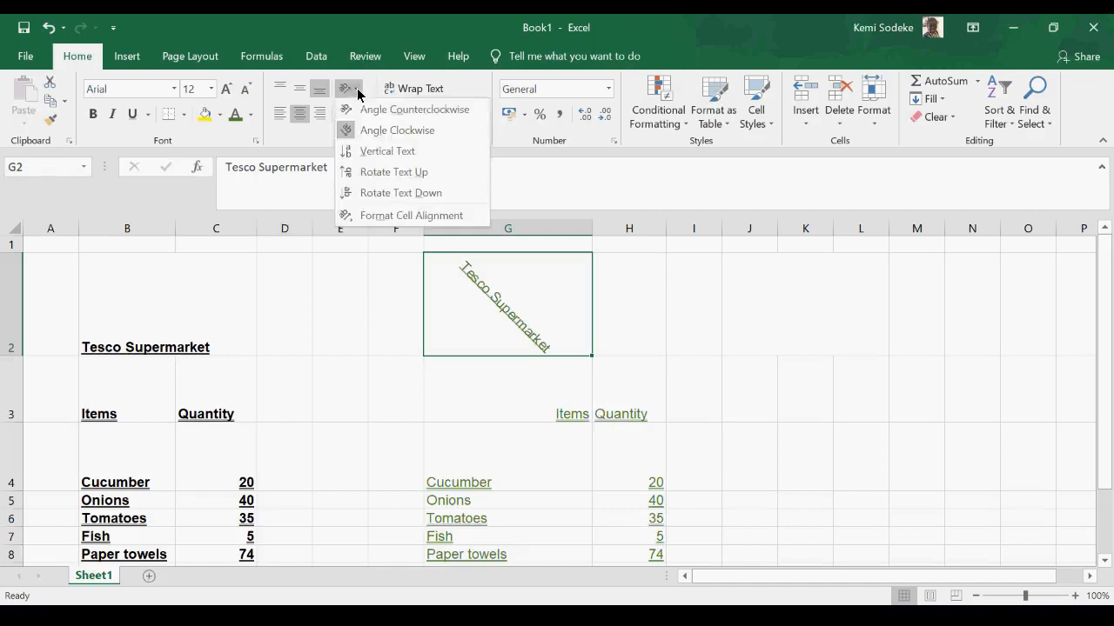
pyautogui.click(406, 116)
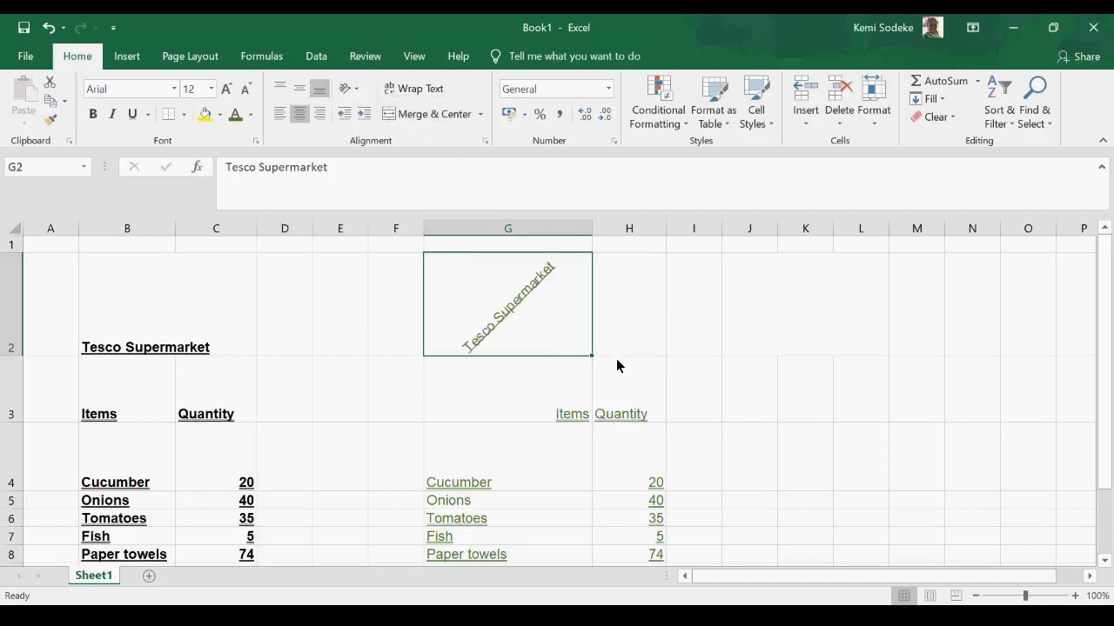
pyautogui.click(355, 89)
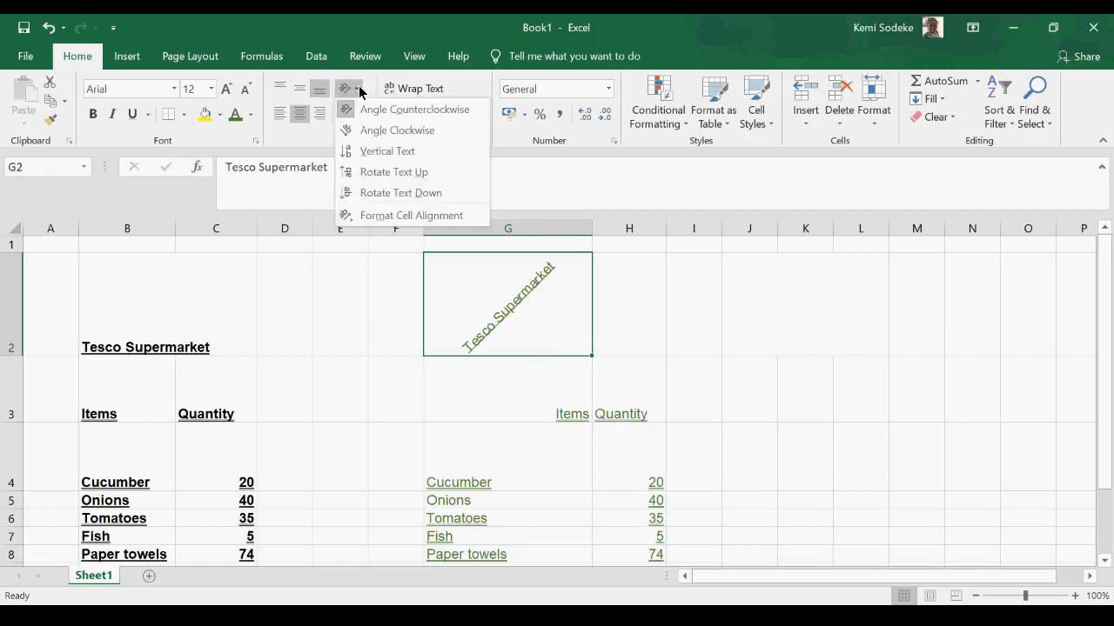
pyautogui.click(389, 152)
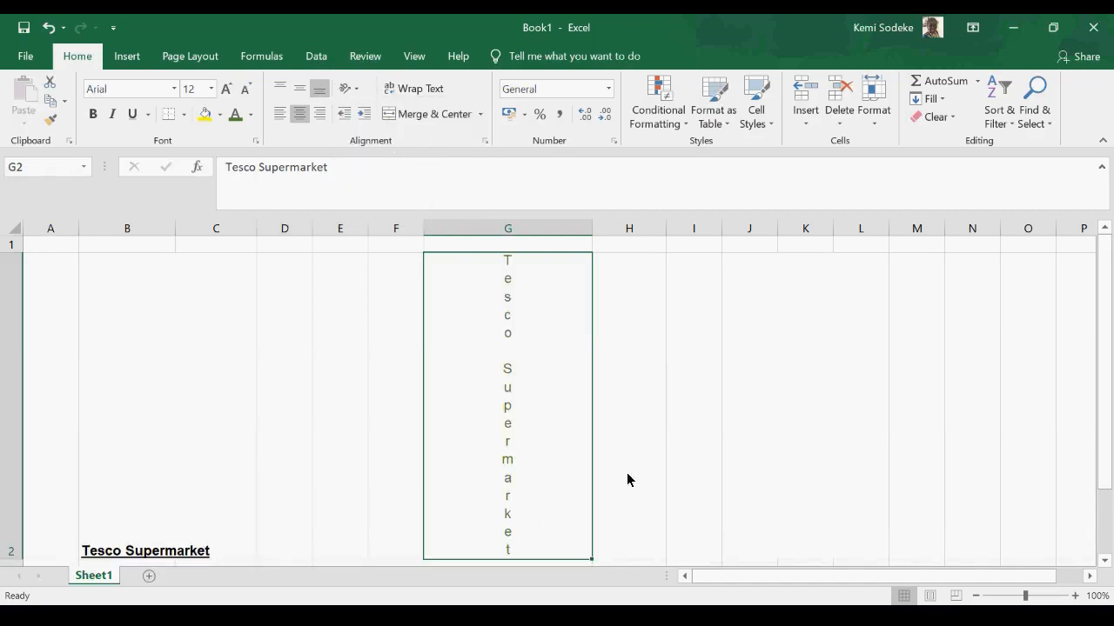
# - Rotate the Tesco Supermarket text in G2 up, and after that rotate it down
pyautogui.click(354, 88)
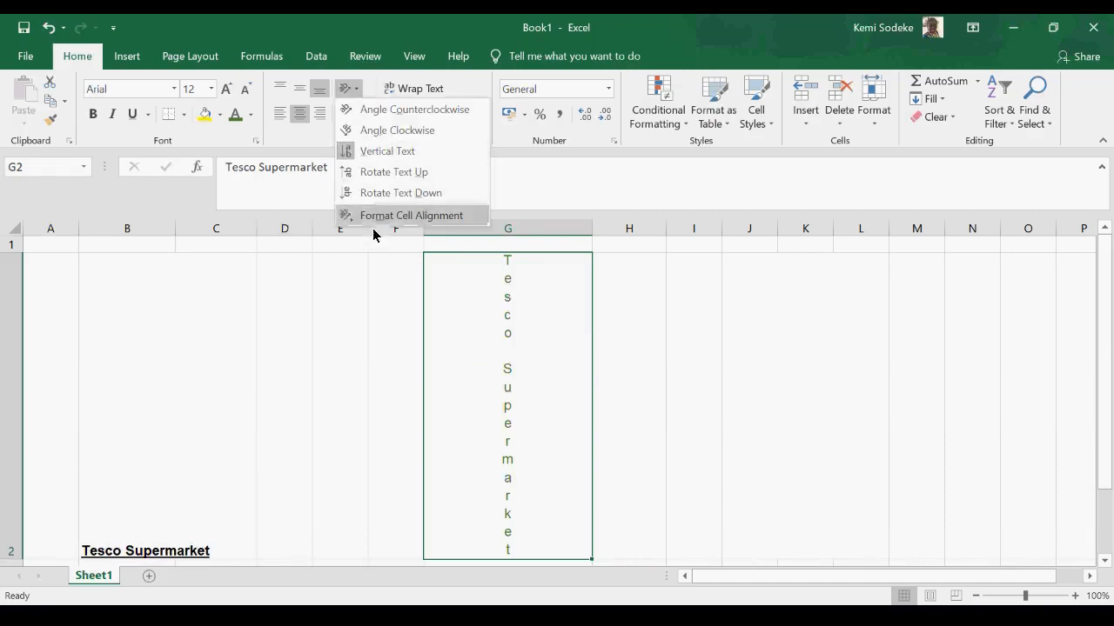
pyautogui.click(410, 171)
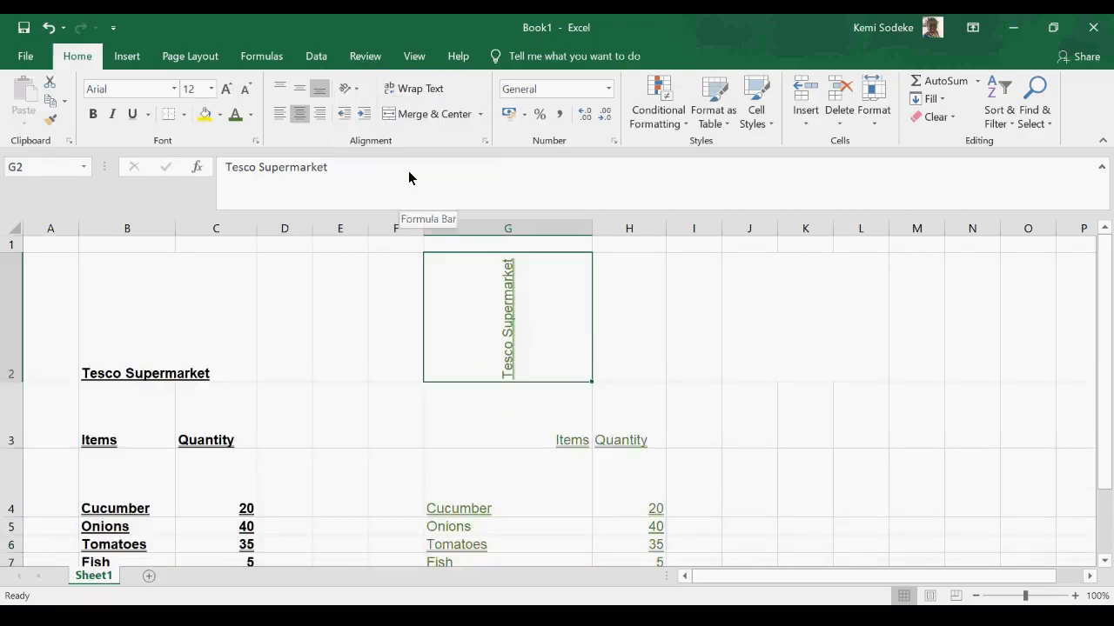
pyautogui.click(357, 90)
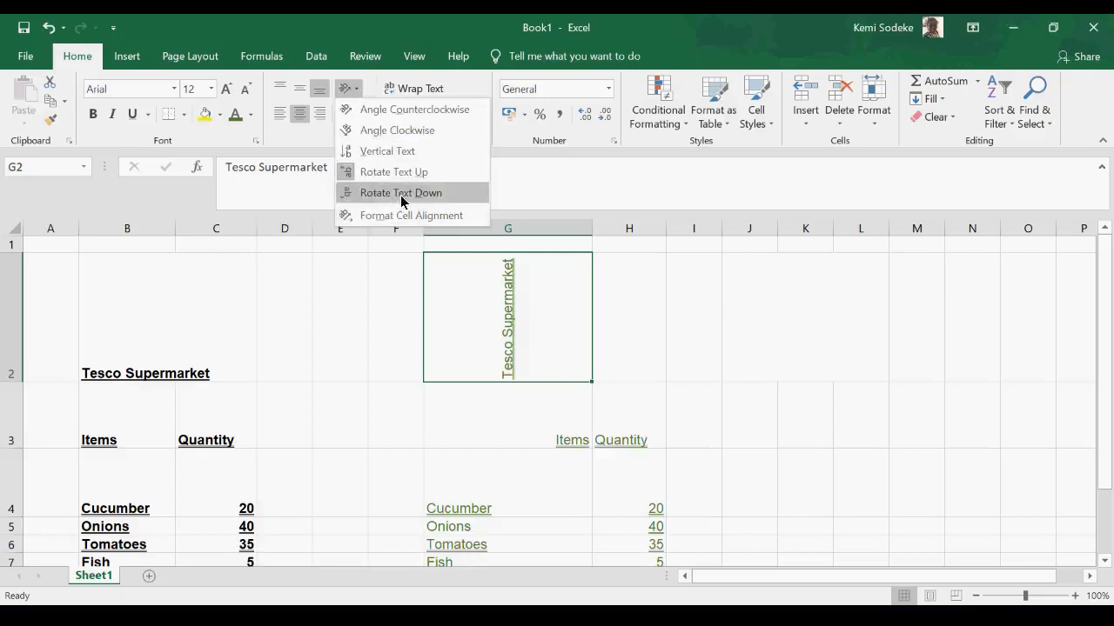
pyautogui.click(401, 193)
# - View the full cell alignment settings for G2 and close them without making changes
pyautogui.click(360, 89)
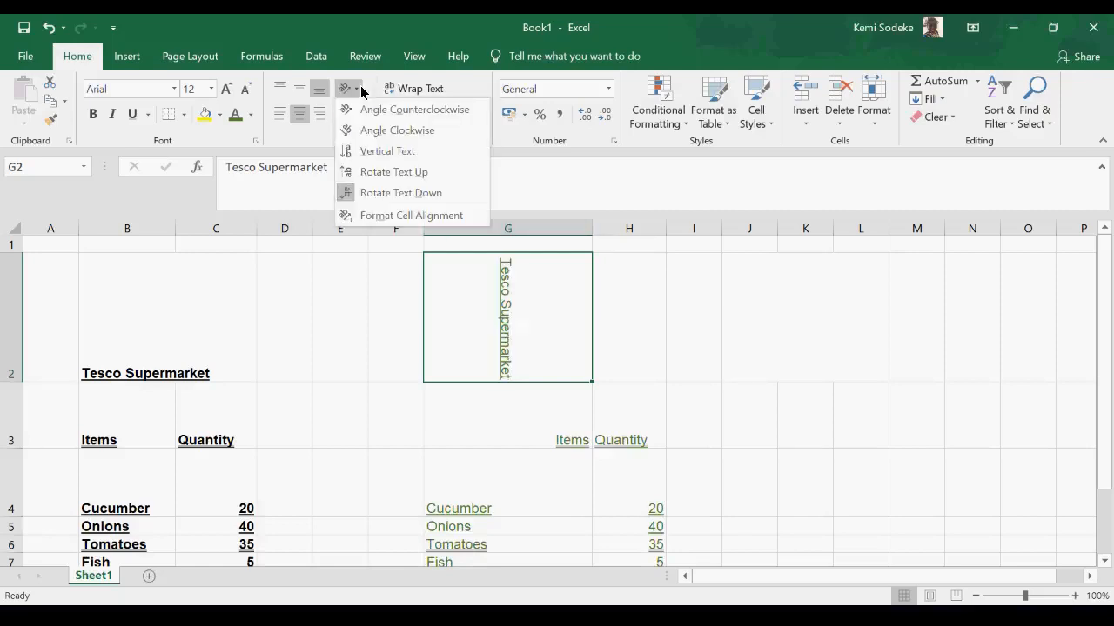
pyautogui.click(400, 217)
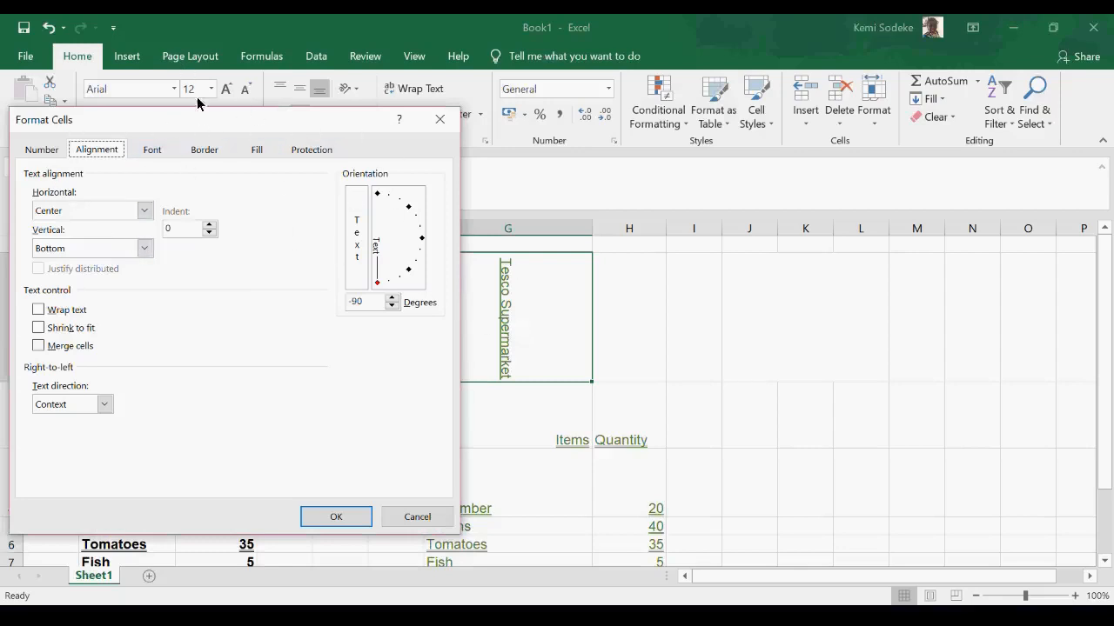
pyautogui.click(417, 520)
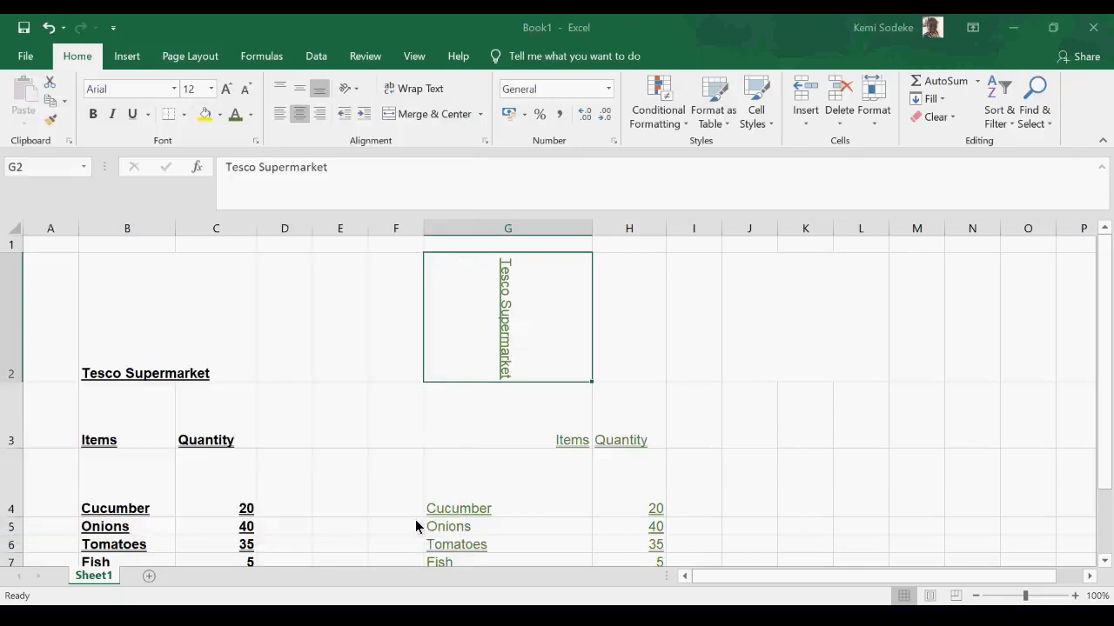
# - Preview an orange background fill for G2 in the Format Cells dialog and cancel without applying it
pyautogui.click(355, 89)
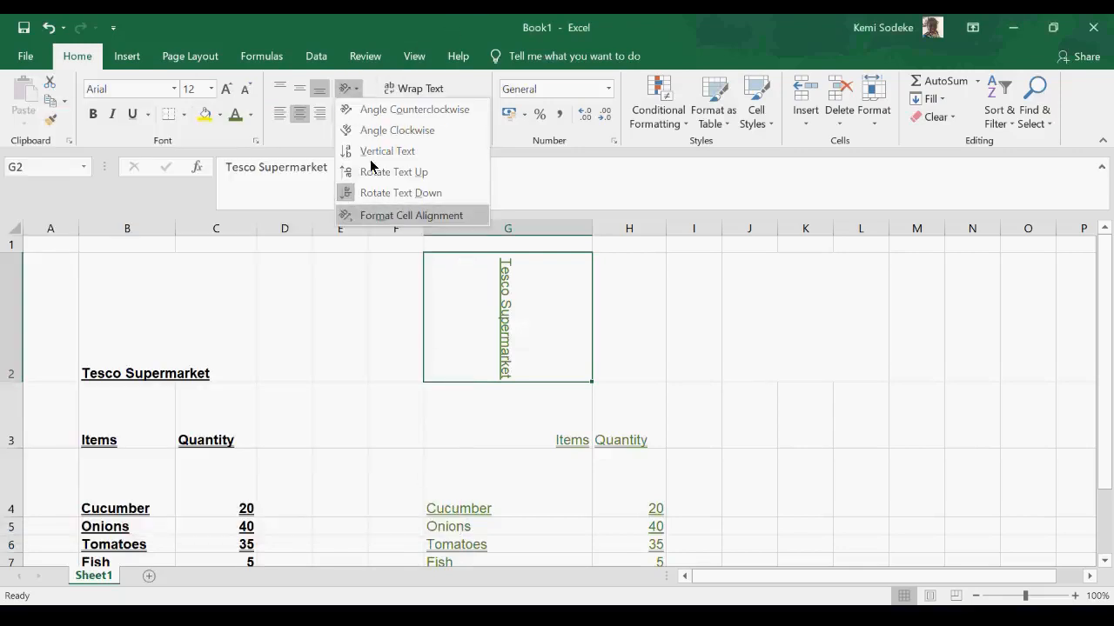
pyautogui.click(423, 219)
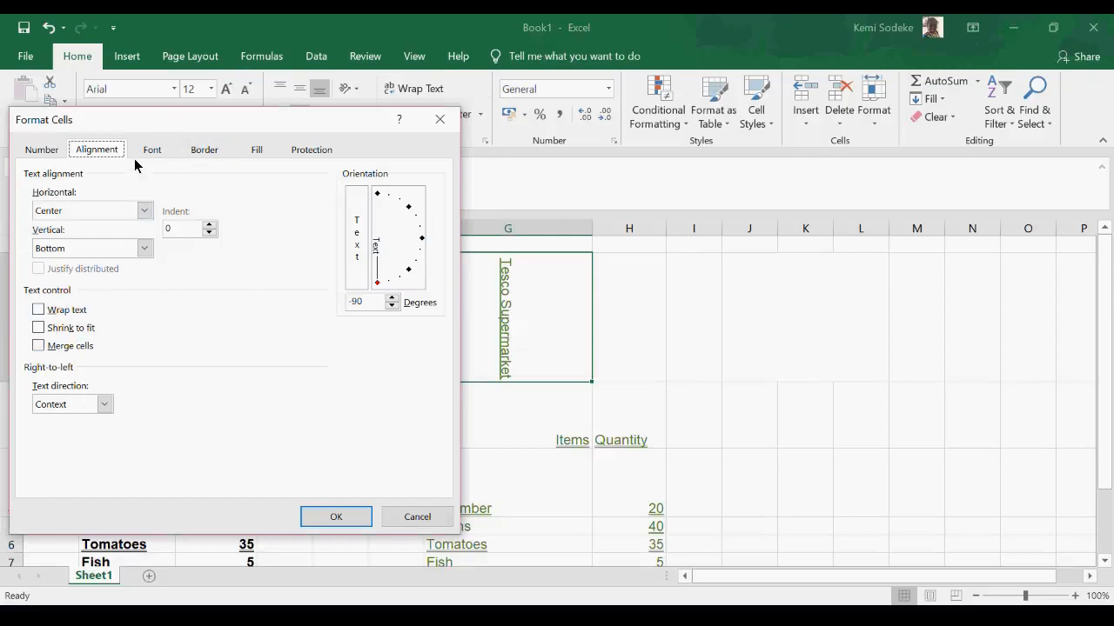
pyautogui.click(270, 155)
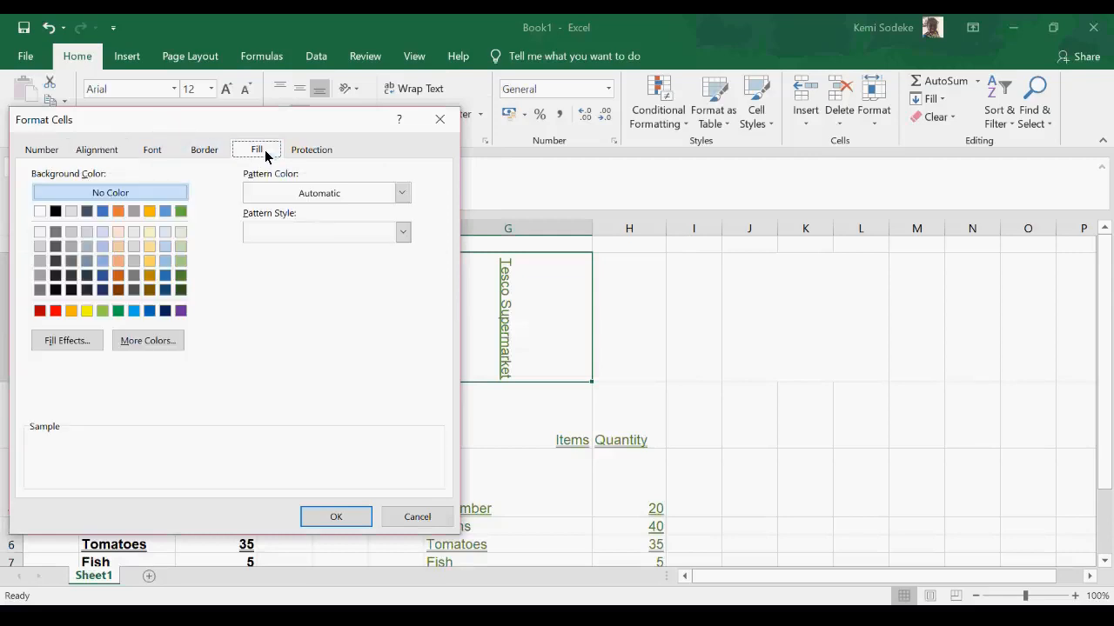
pyautogui.click(118, 211)
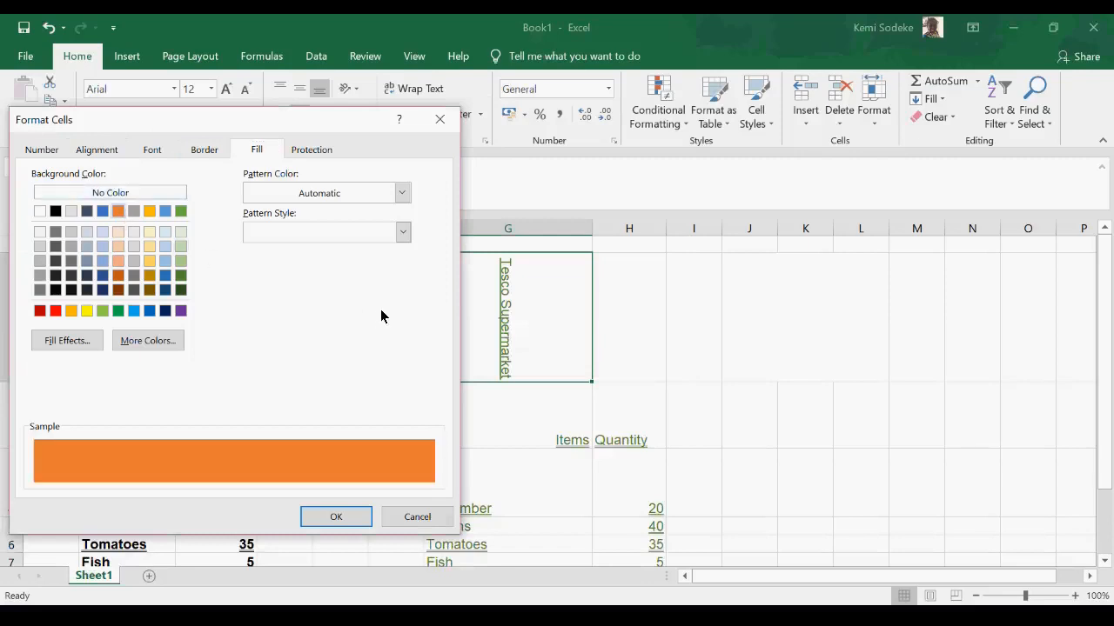
pyautogui.click(84, 155)
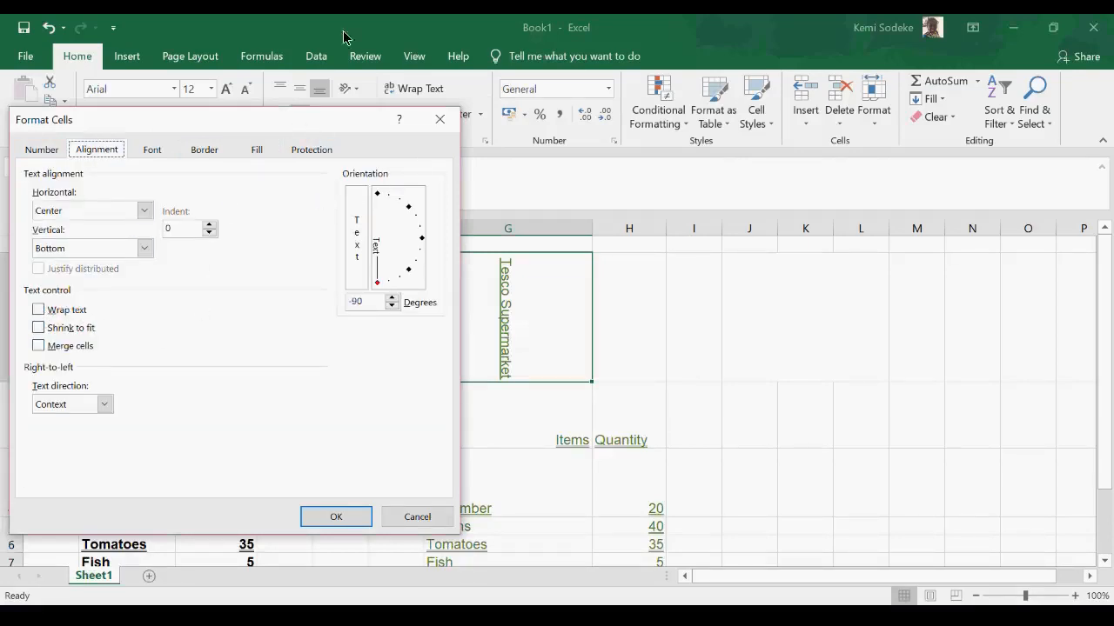
pyautogui.click(440, 520)
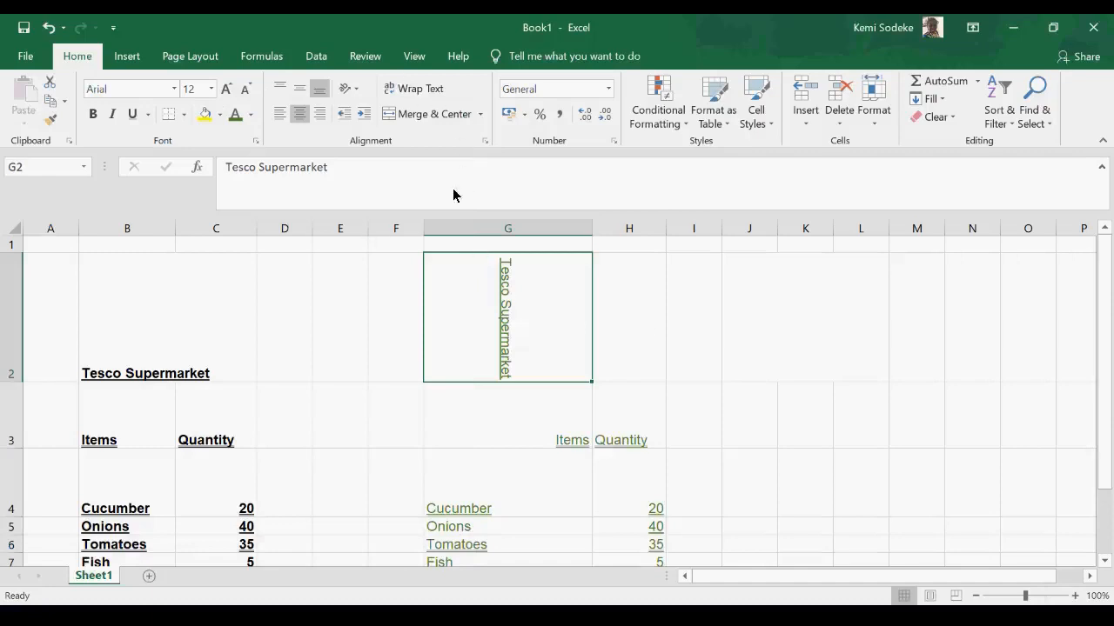
# - Undo the last 16 actions at once, back through the most recent row height change
pyautogui.click(354, 91)
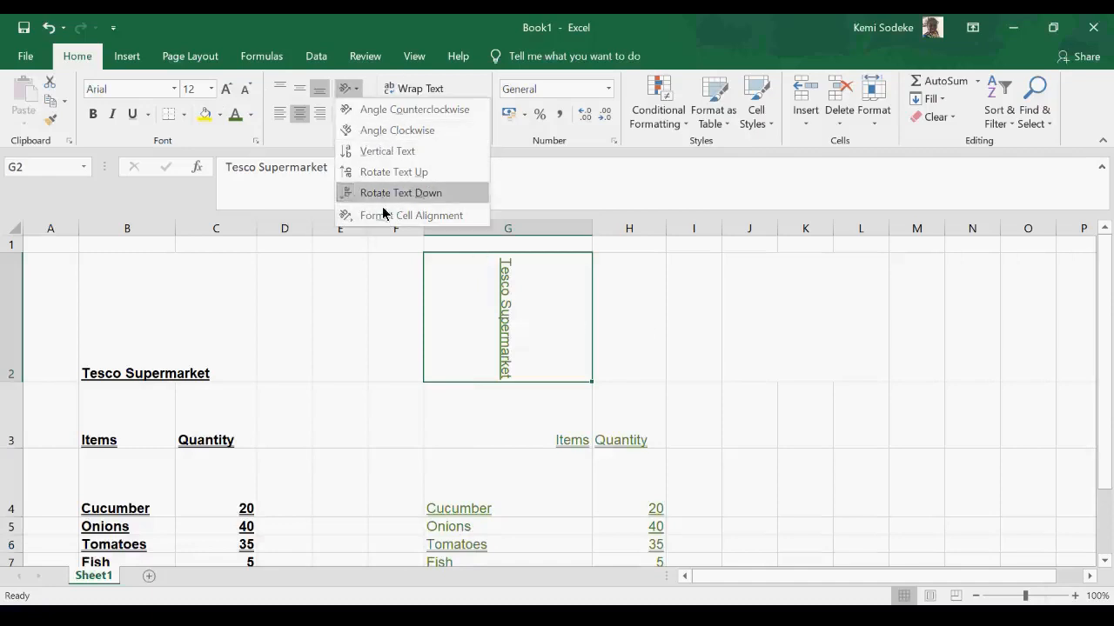
pyautogui.click(692, 343)
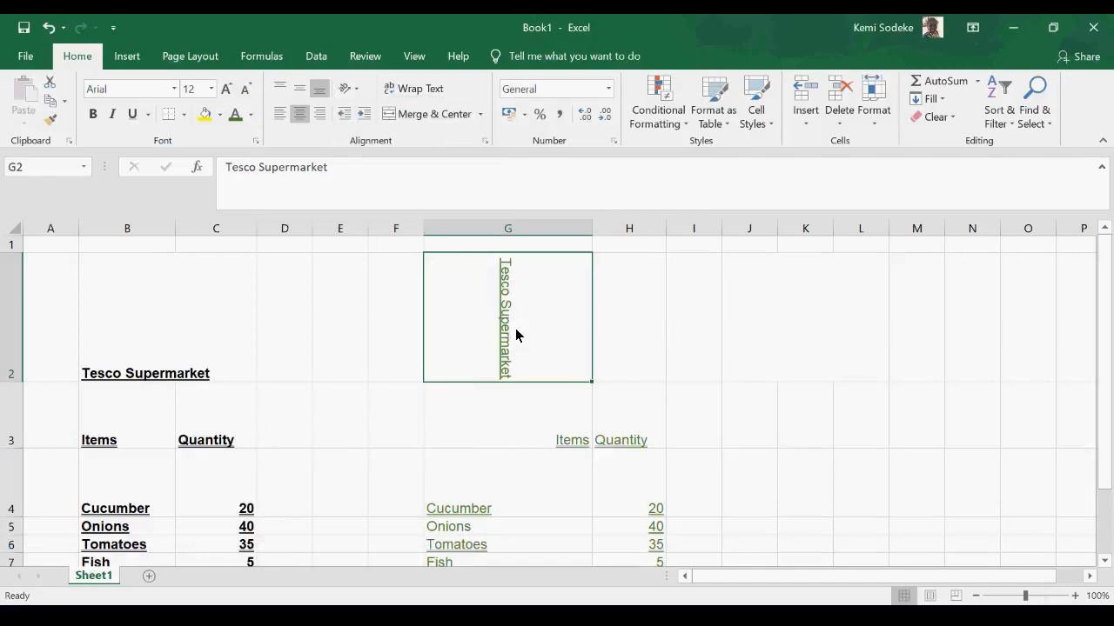
pyautogui.click(65, 29)
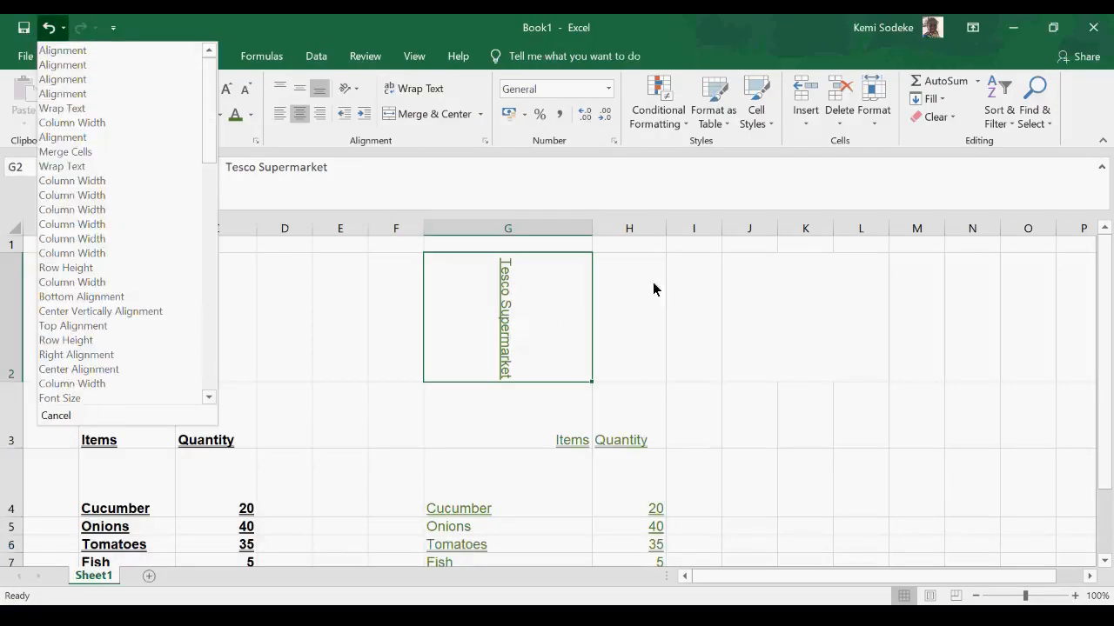
pyautogui.click(764, 317)
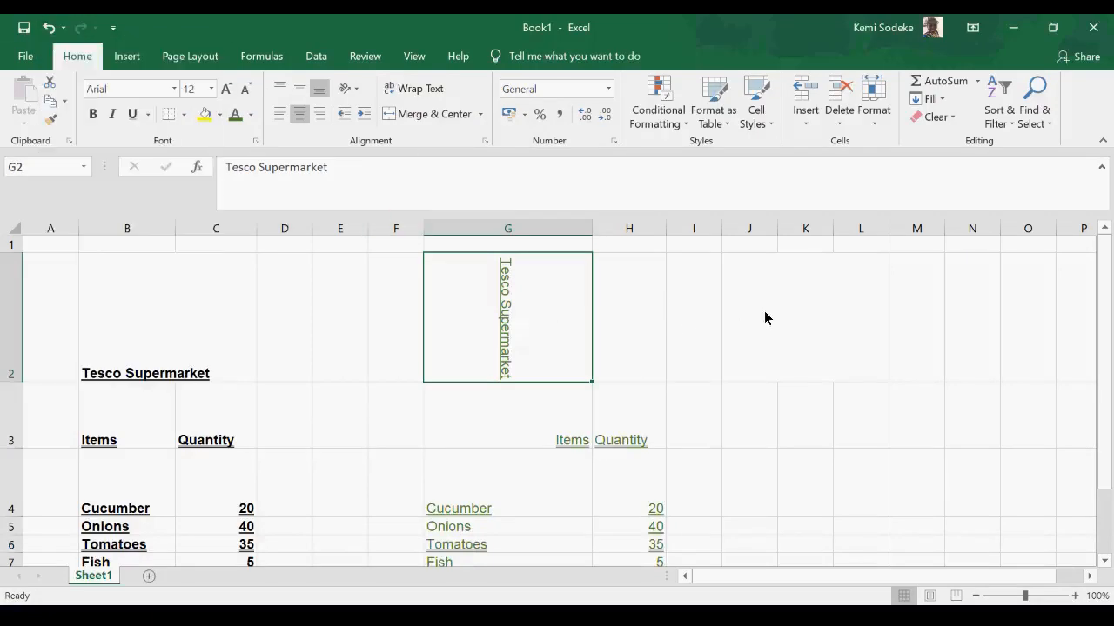
pyautogui.click(65, 31)
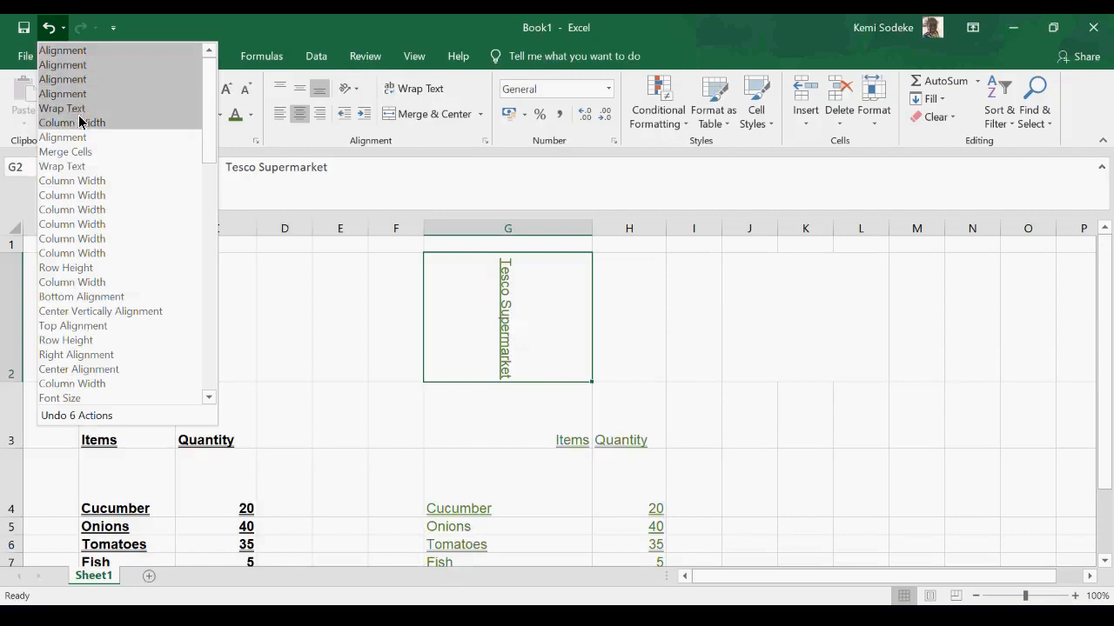
pyautogui.click(85, 275)
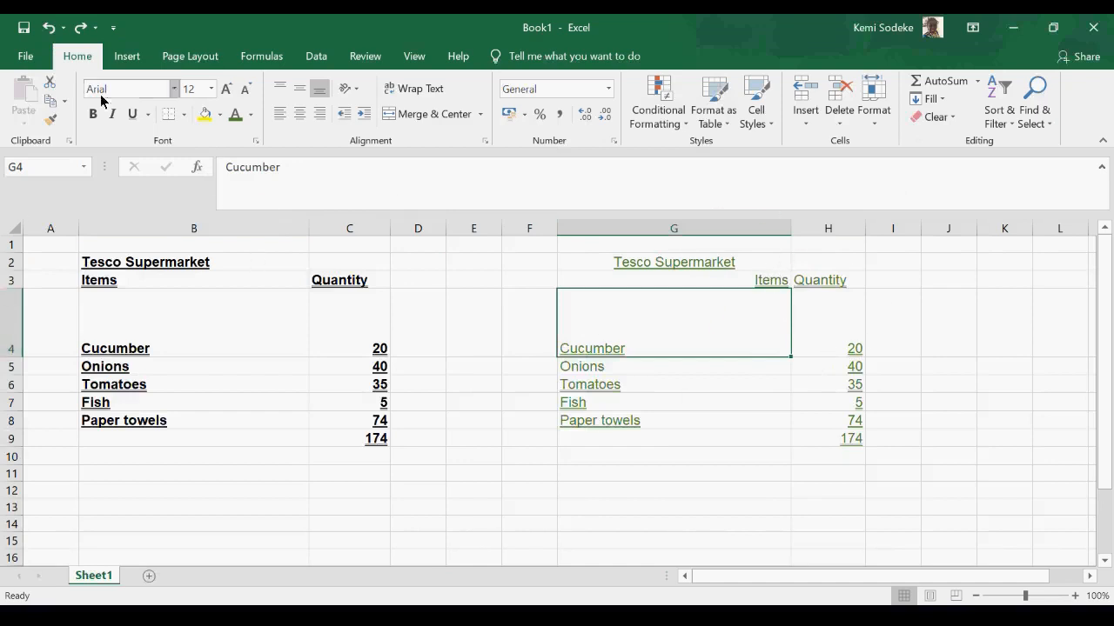
# - View the list of actions that can be redone and close it without redoing any
pyautogui.click(94, 32)
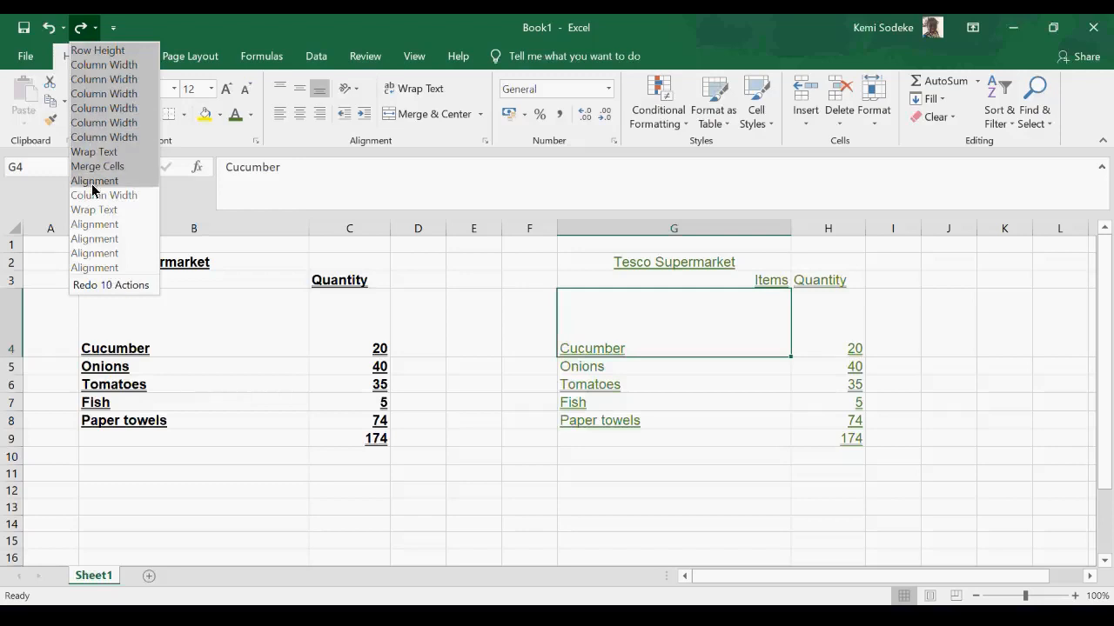
pyautogui.click(172, 23)
pyautogui.click(649, 493)
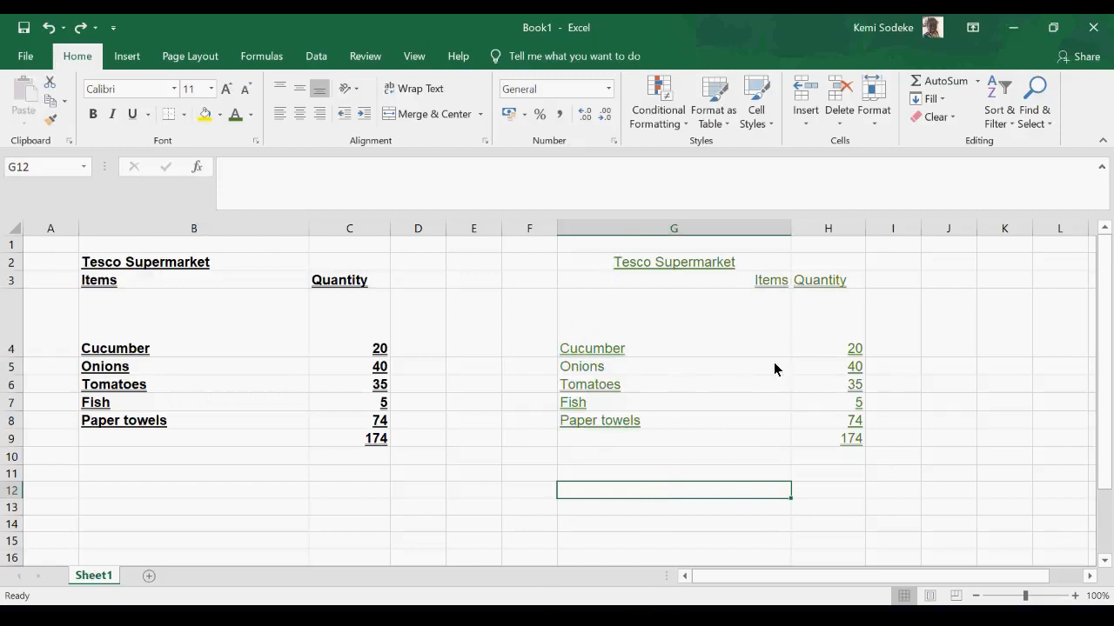
pyautogui.click(726, 389)
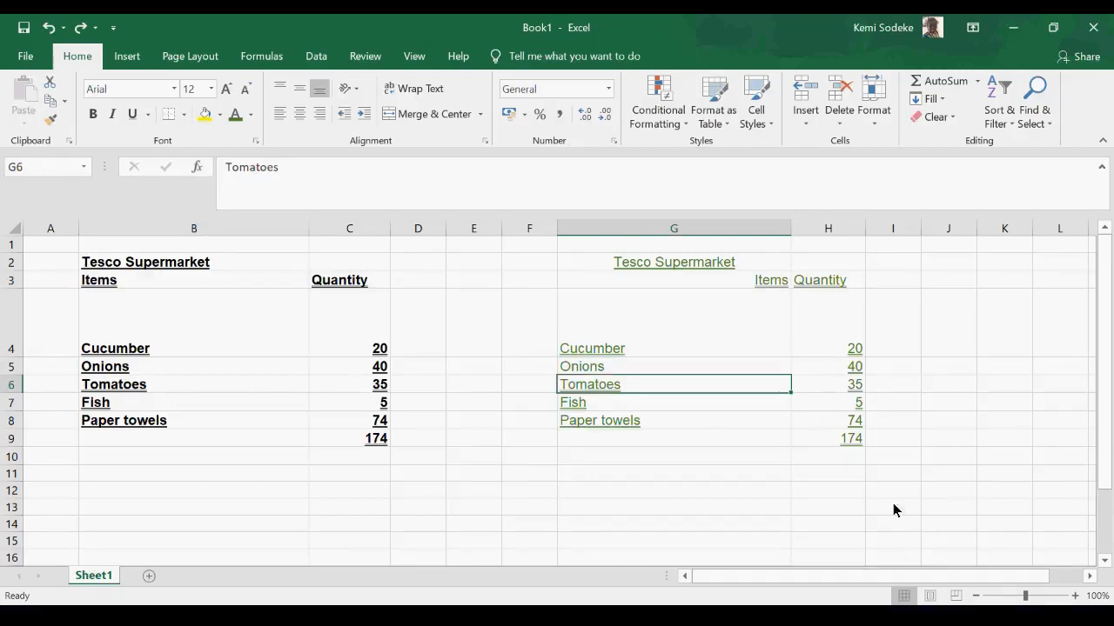
pyautogui.moveTo(589, 350); pyautogui.dragTo(826, 437)
pyautogui.click(929, 346)
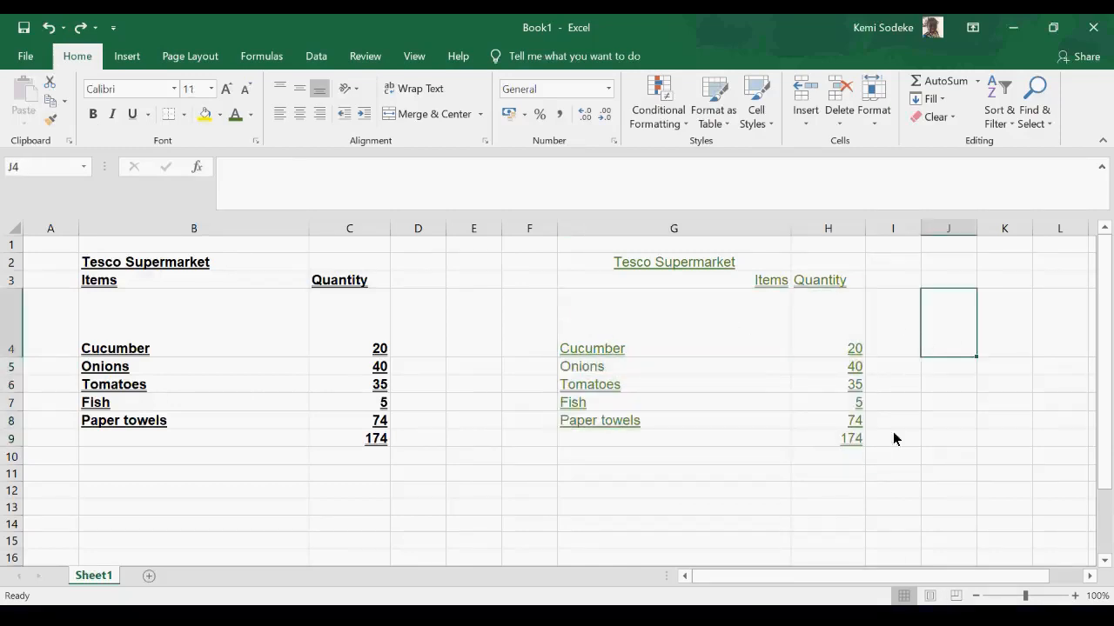
pyautogui.click(836, 329)
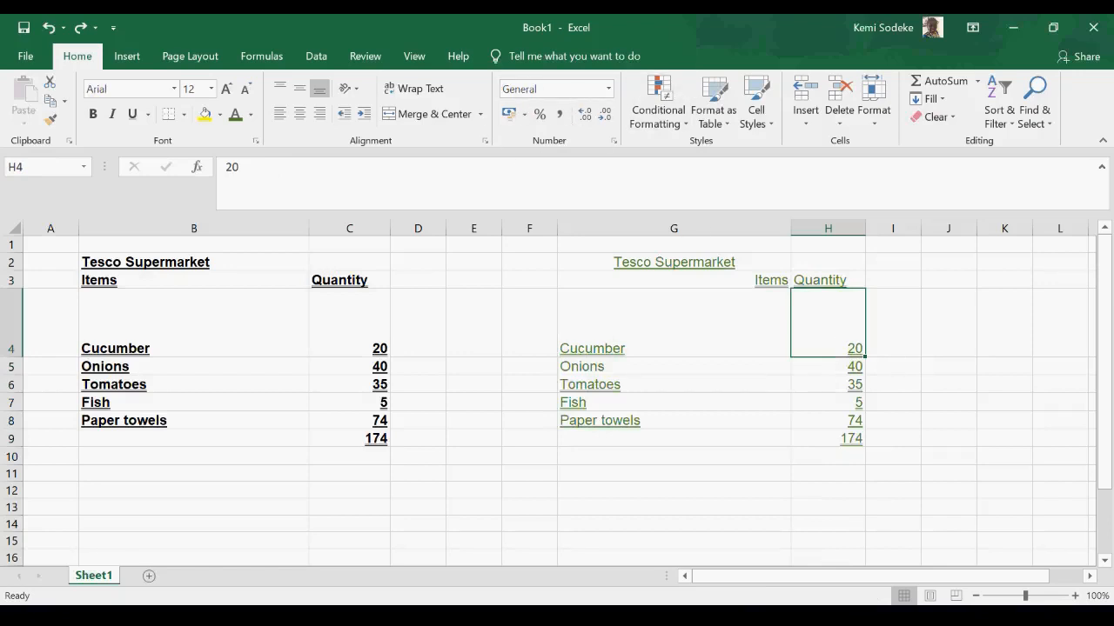
# - Left-align the Items header in G3 of the green Tesco Supermarket table
pyautogui.click(1089, 576)
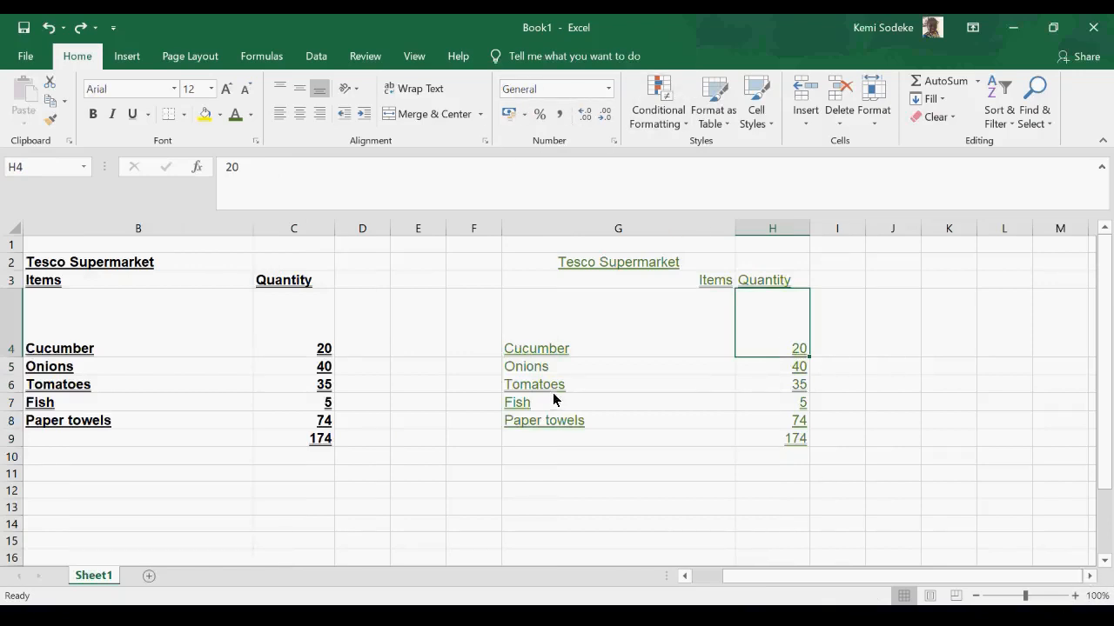
pyautogui.click(772, 281)
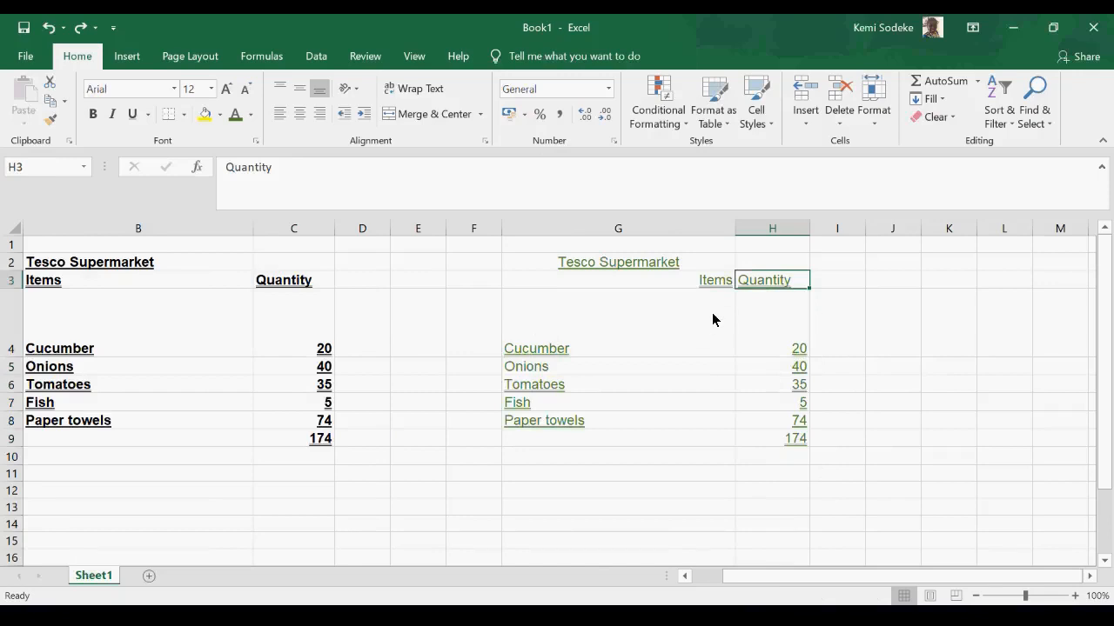
pyautogui.click(687, 285)
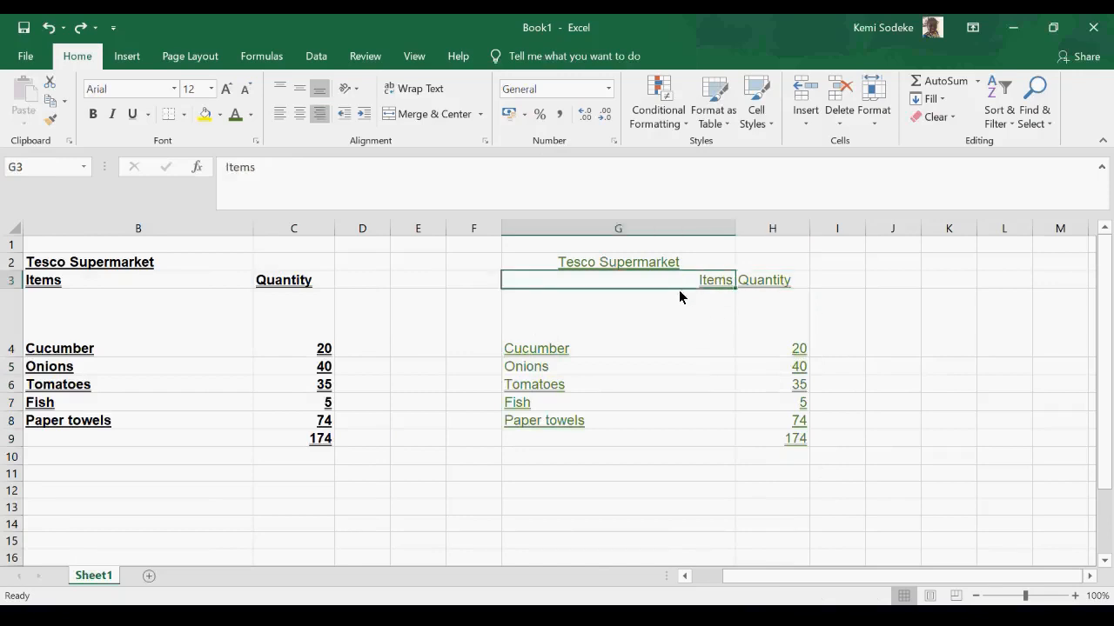
pyautogui.click(280, 114)
pyautogui.click(787, 348)
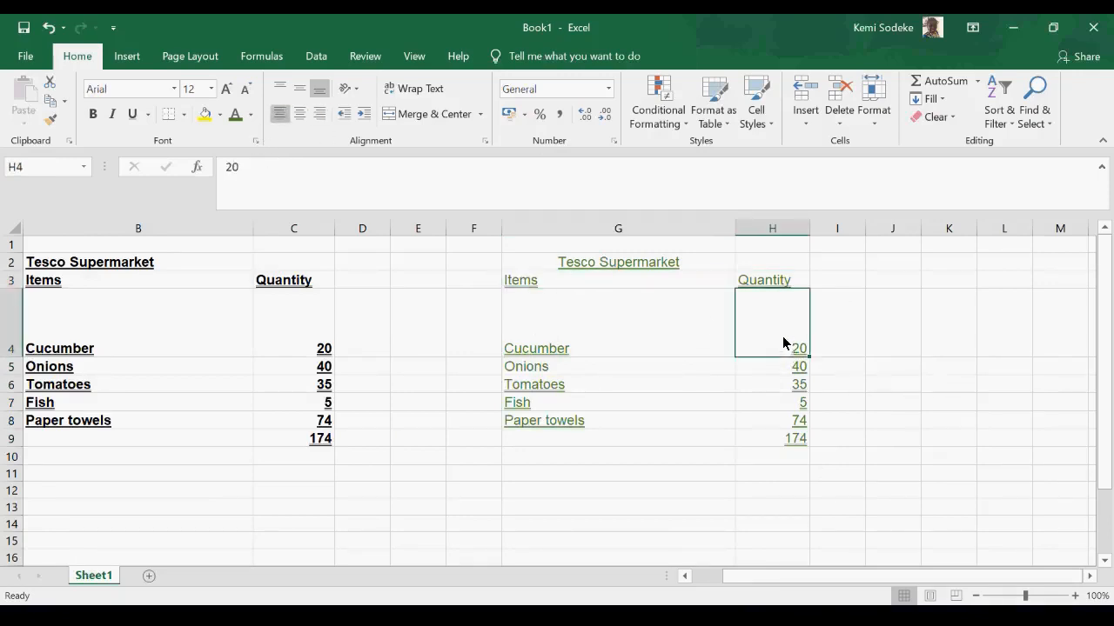
# - Widen column I slightly and enter 1 in I4 as the cucumber price
pyautogui.click(857, 336)
pyautogui.moveTo(866, 228); pyautogui.dragTo(889, 228)
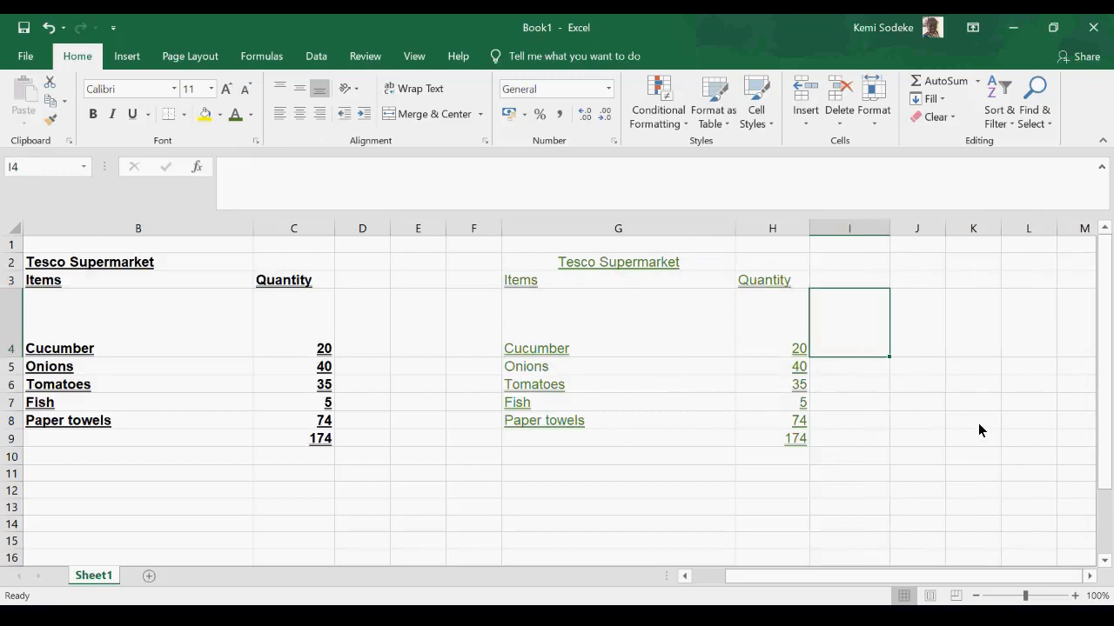
pyautogui.write('1')
pyautogui.click(929, 466)
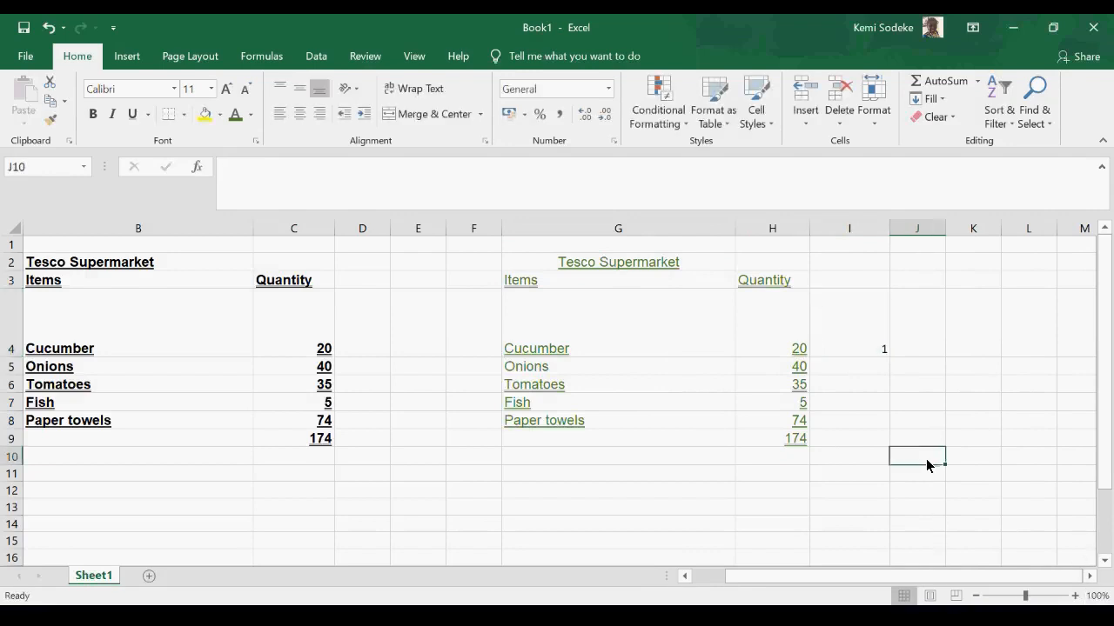
# - Add the header "prices" in I3 beside the Quantity header
pyautogui.click(866, 341)
pyautogui.click(841, 280)
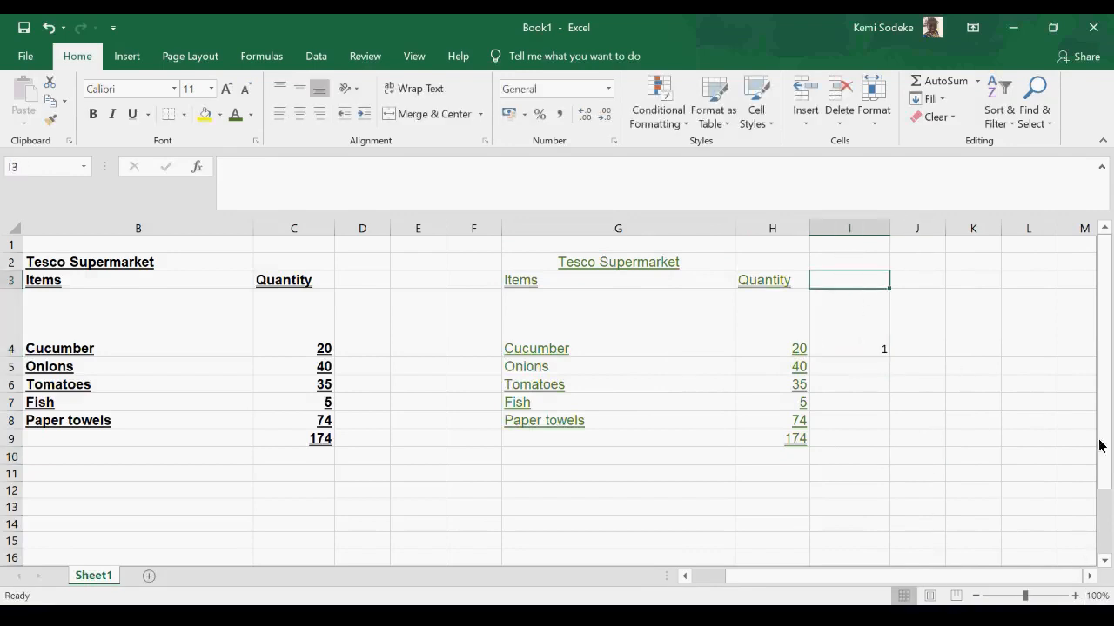
pyautogui.write('prices')
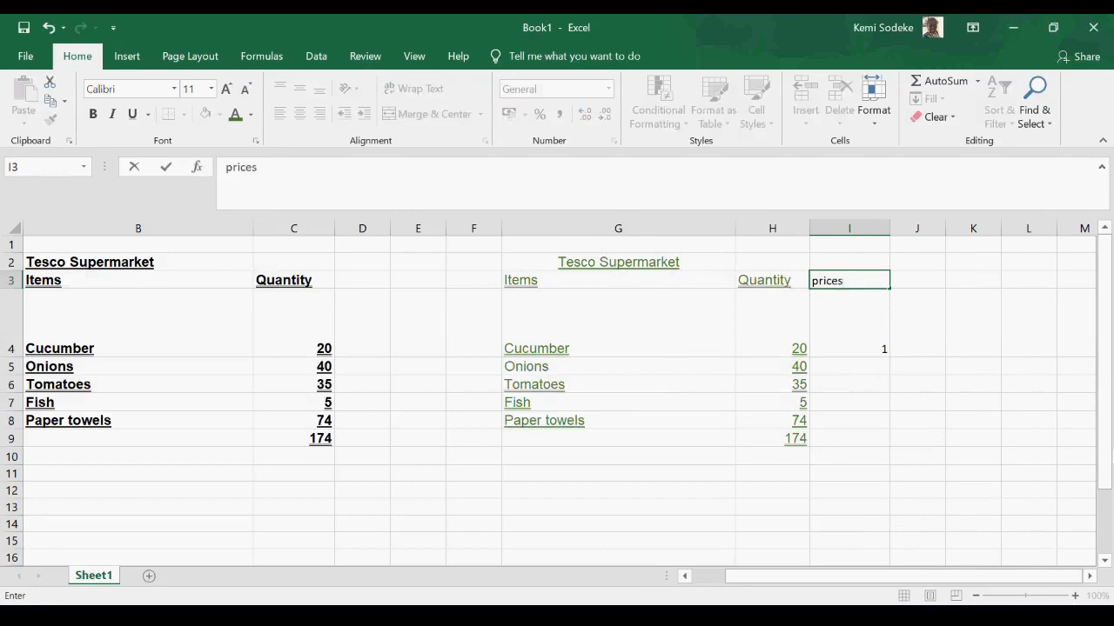
pyautogui.press('Return')
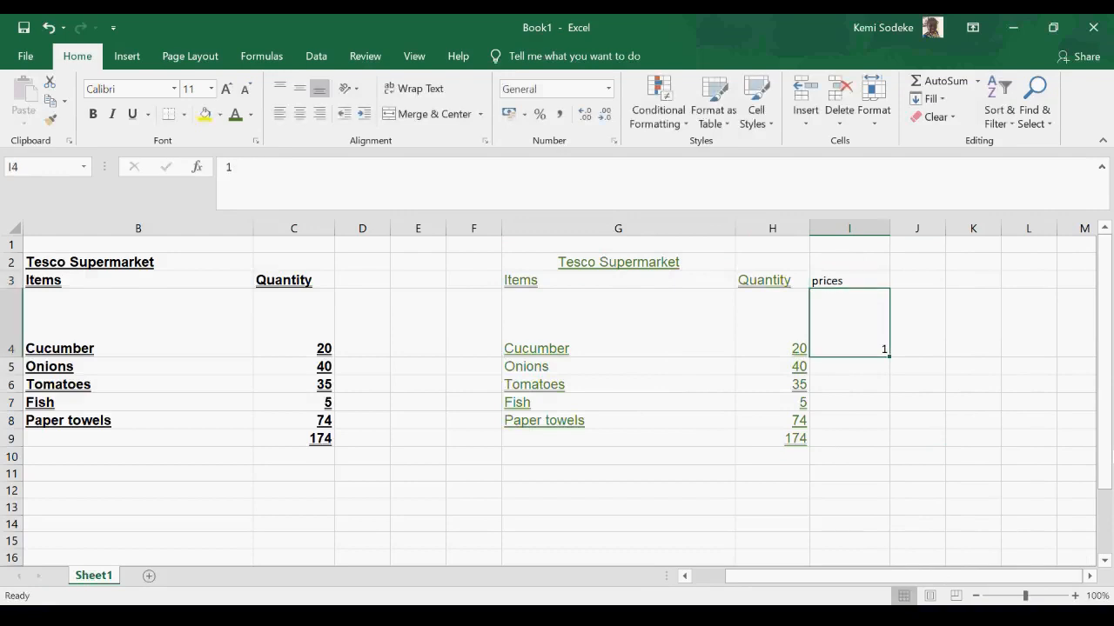
# - Enter the remaining item prices .30, 5, 3 and 6 in cells I5 to I8
pyautogui.click(844, 370)
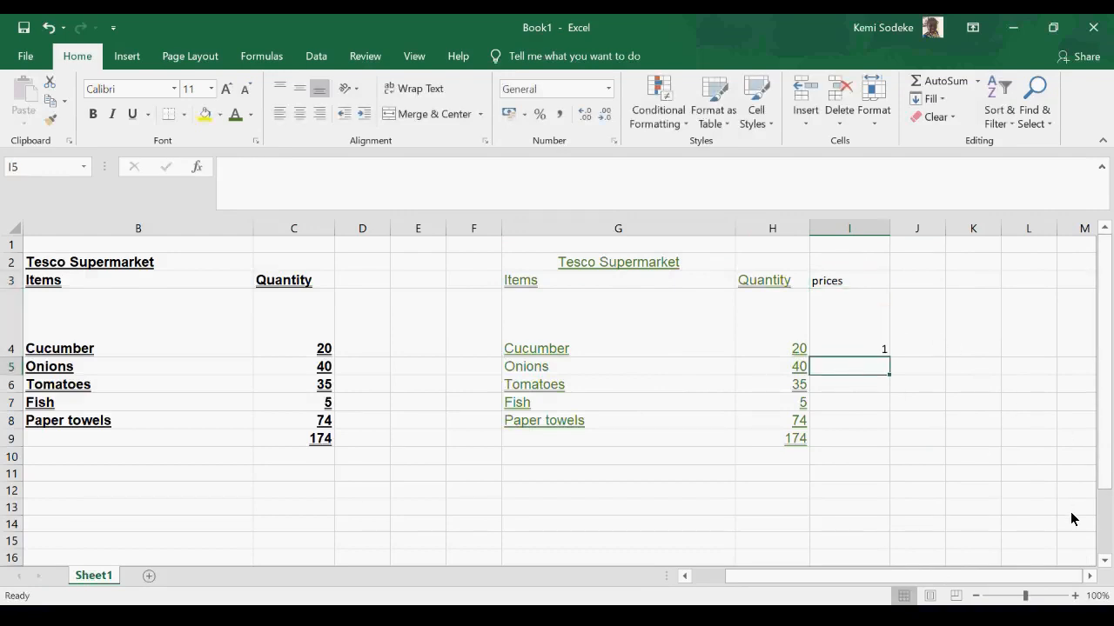
pyautogui.write('.3')
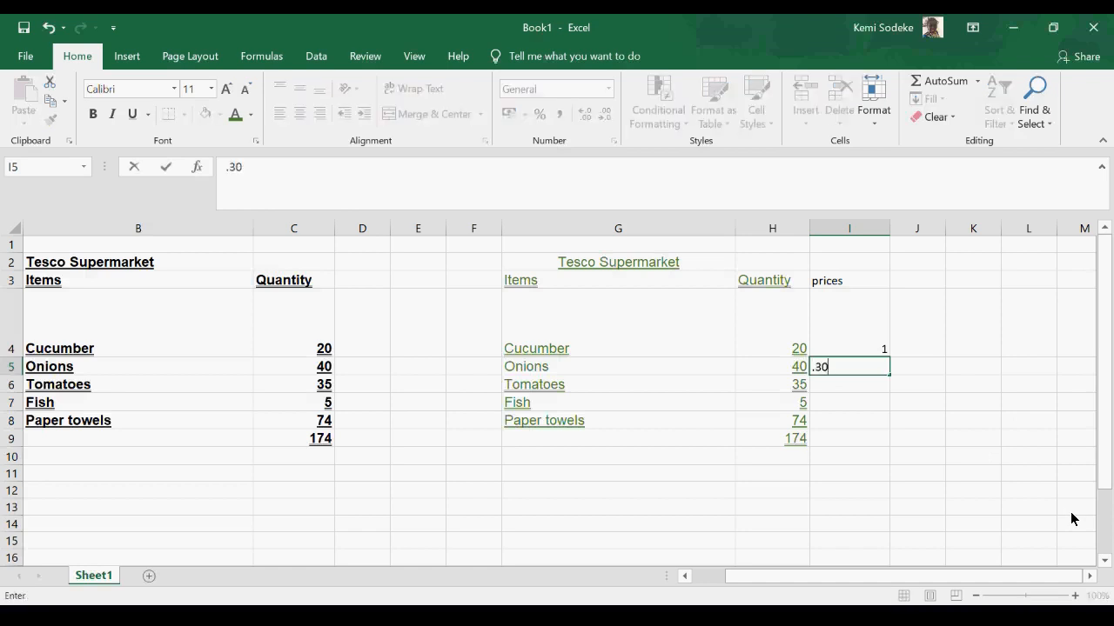
pyautogui.press('Return')
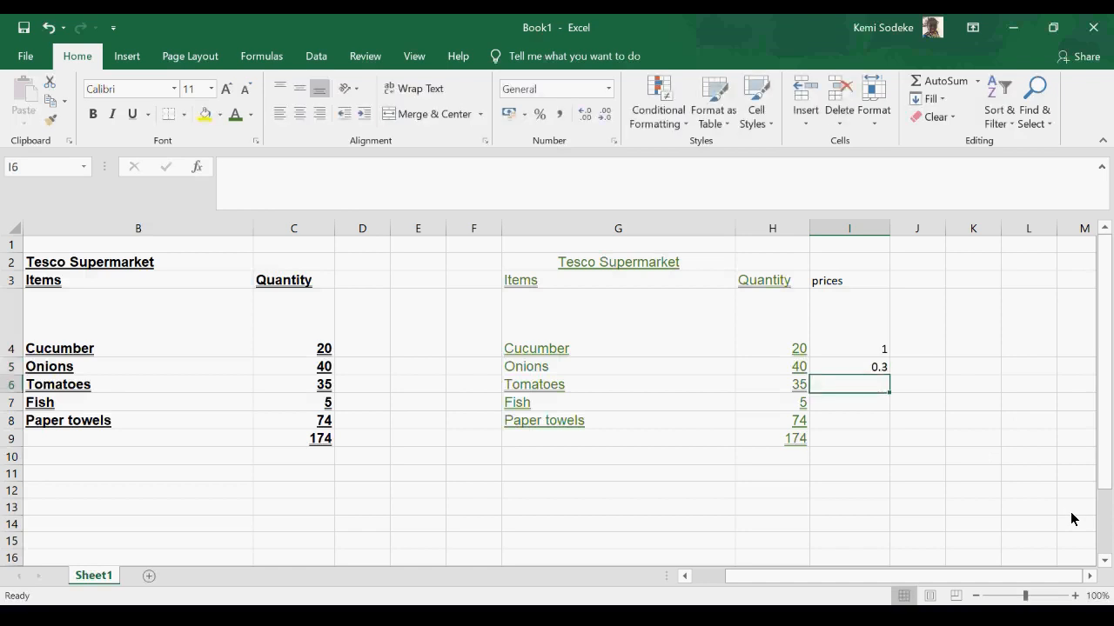
pyautogui.write('5')
pyautogui.press('Return')
pyautogui.write('3')
pyautogui.press('Return')
pyautogui.write('6')
pyautogui.press('Return')
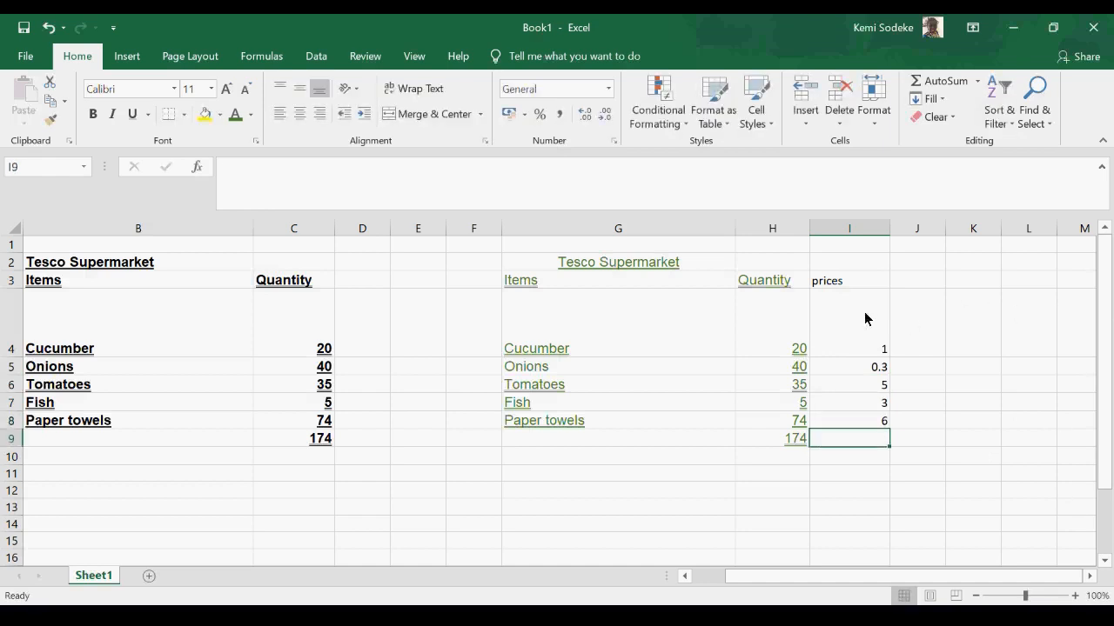
# - Format the prices in I4:I8 with the £ English (United Kingdom) accounting format
pyautogui.click(840, 287)
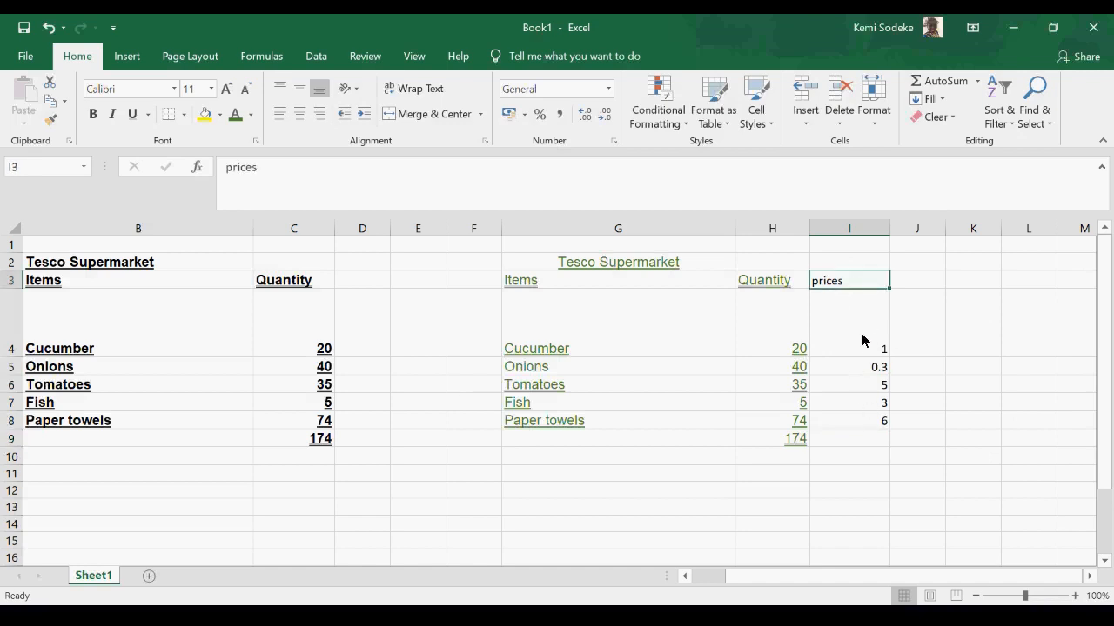
pyautogui.moveTo(864, 331); pyautogui.dragTo(842, 426)
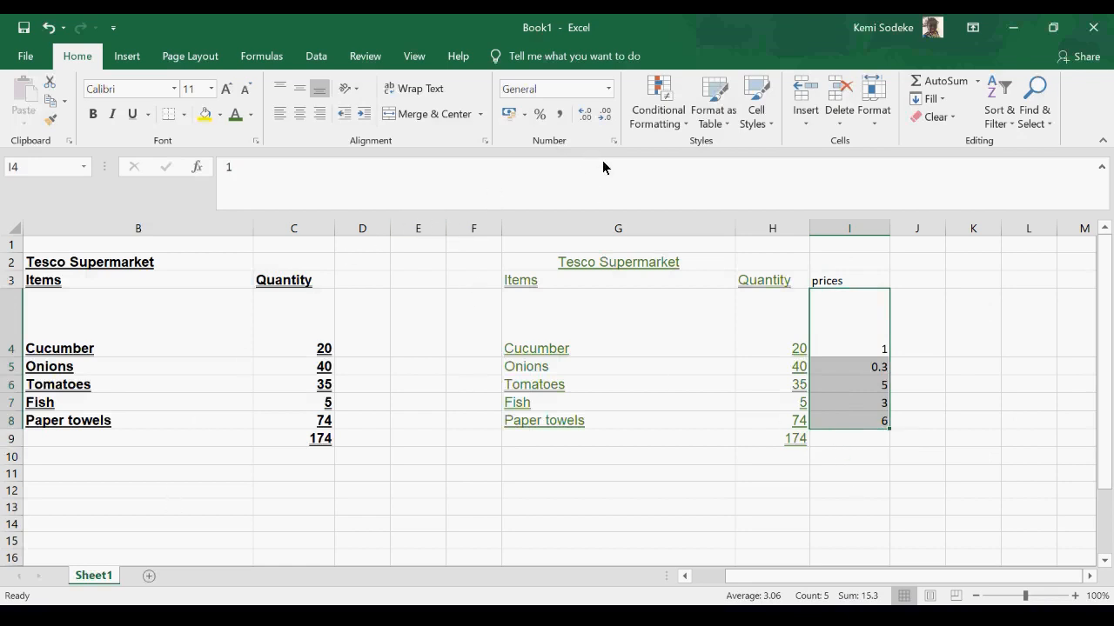
pyautogui.click(524, 119)
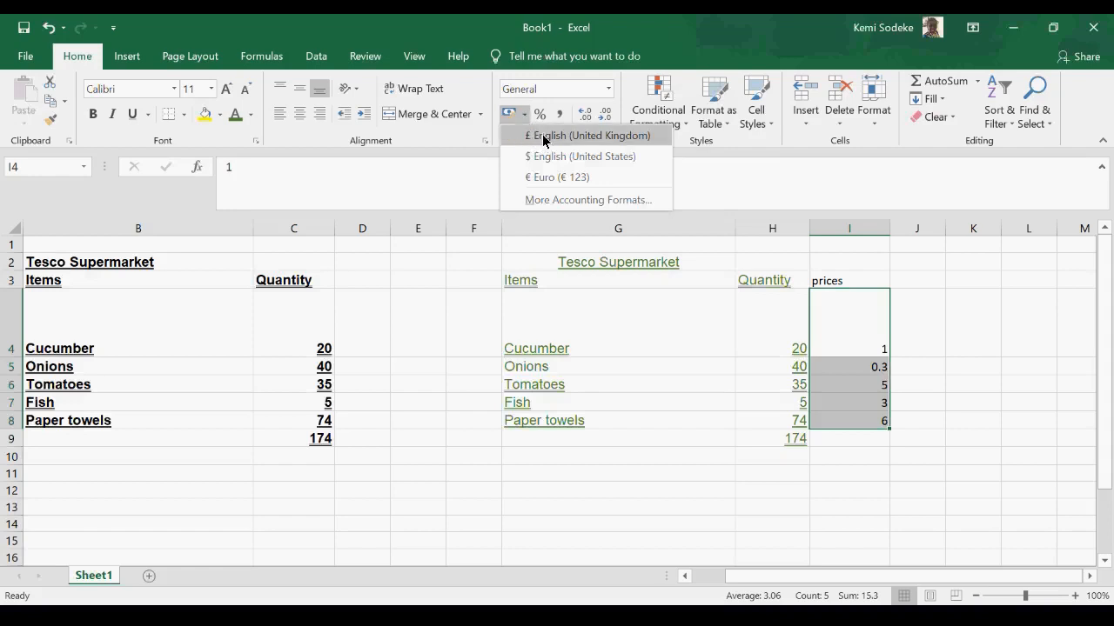
pyautogui.click(597, 140)
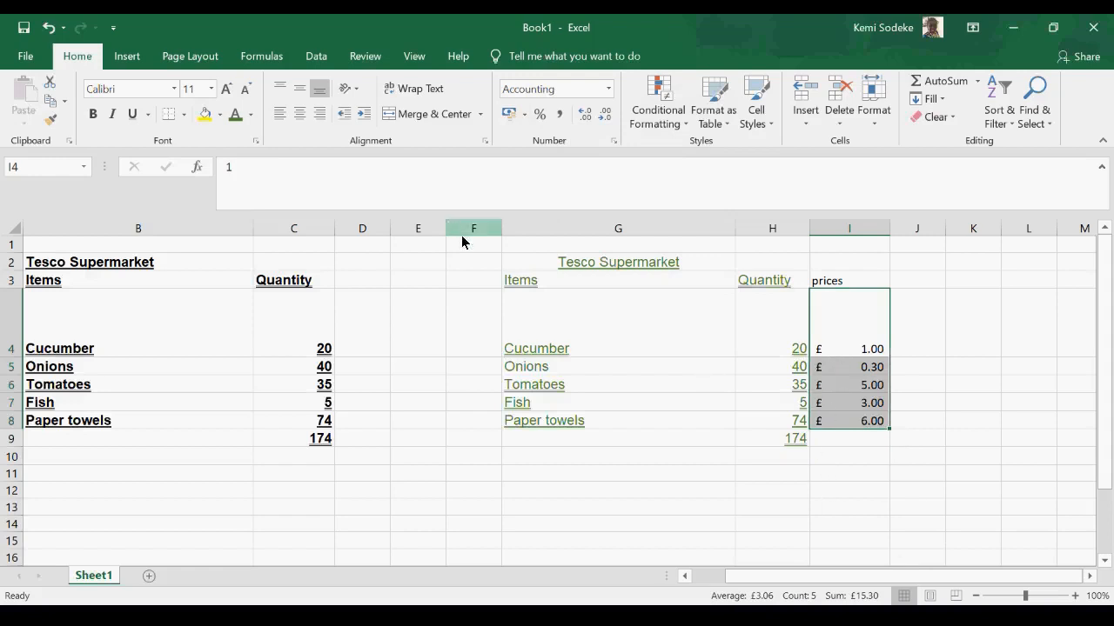
# - Try the $ English (United States) accounting format on I4:I8 and return the prices to £ English (United Kingdom)
pyautogui.click(523, 114)
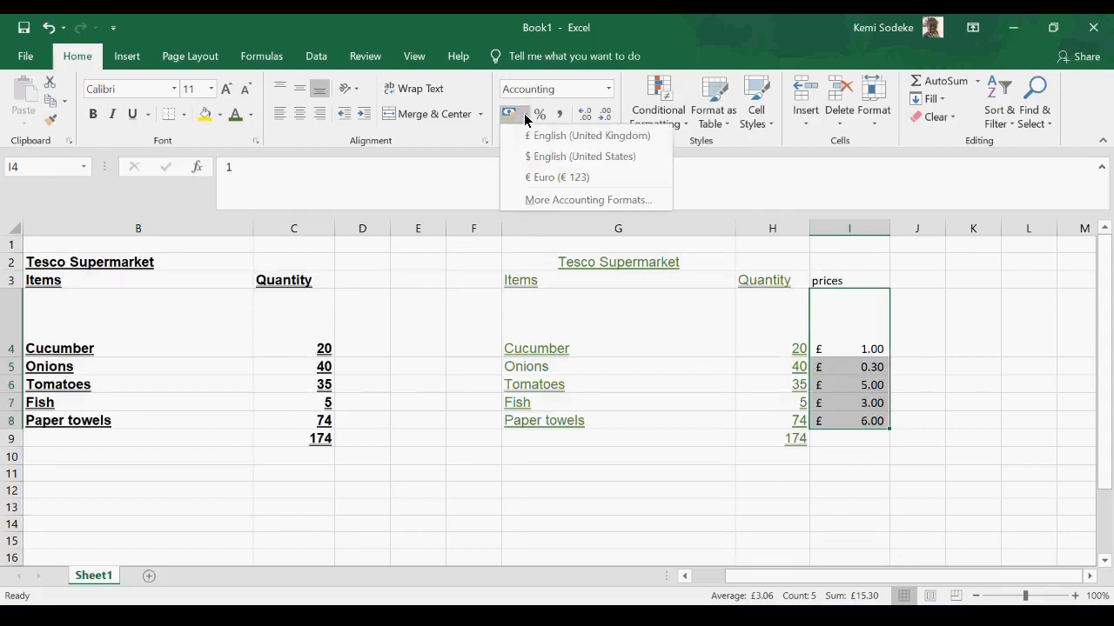
pyautogui.click(579, 164)
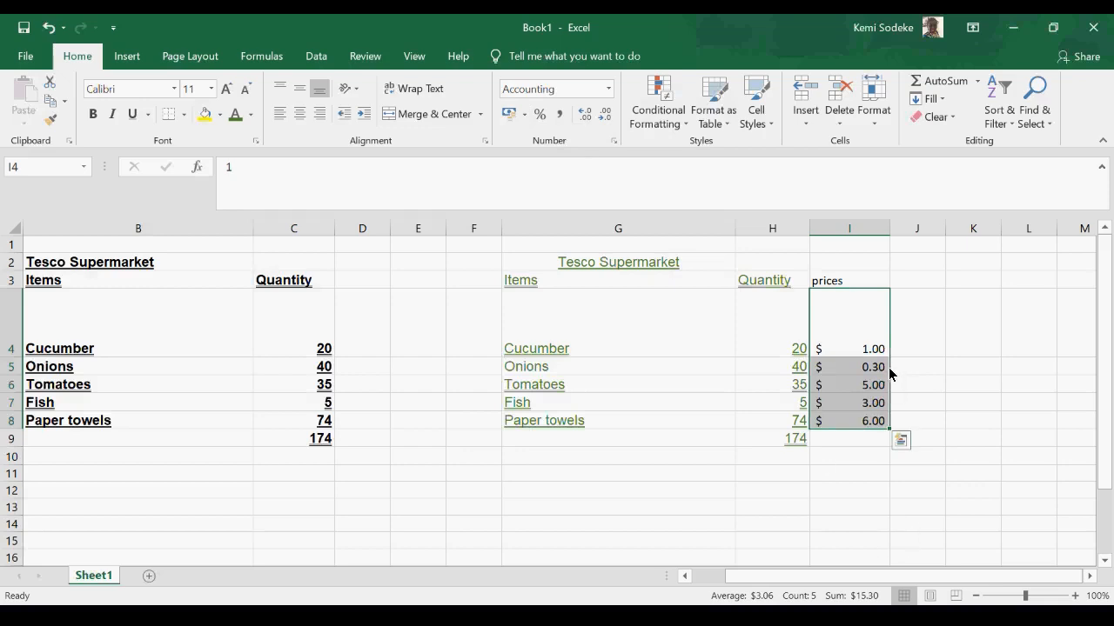
pyautogui.click(525, 114)
pyautogui.click(561, 136)
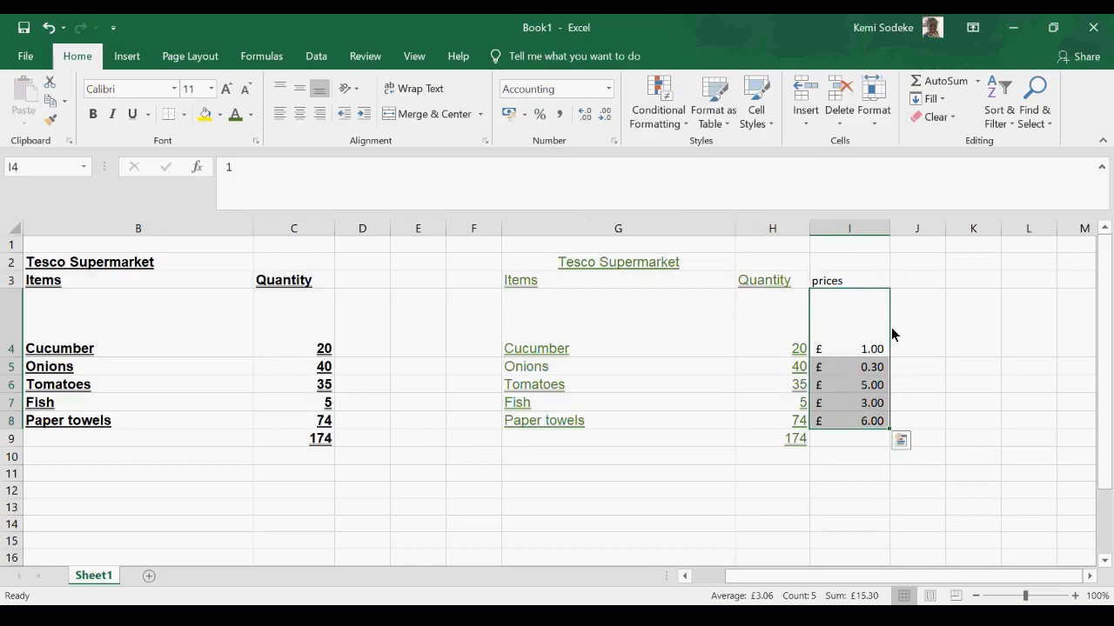
# - Add the header "Total" in J3 beside the prices header
pyautogui.moveTo(920, 351); pyautogui.dragTo(907, 281)
pyautogui.click(914, 409)
pyautogui.click(909, 280)
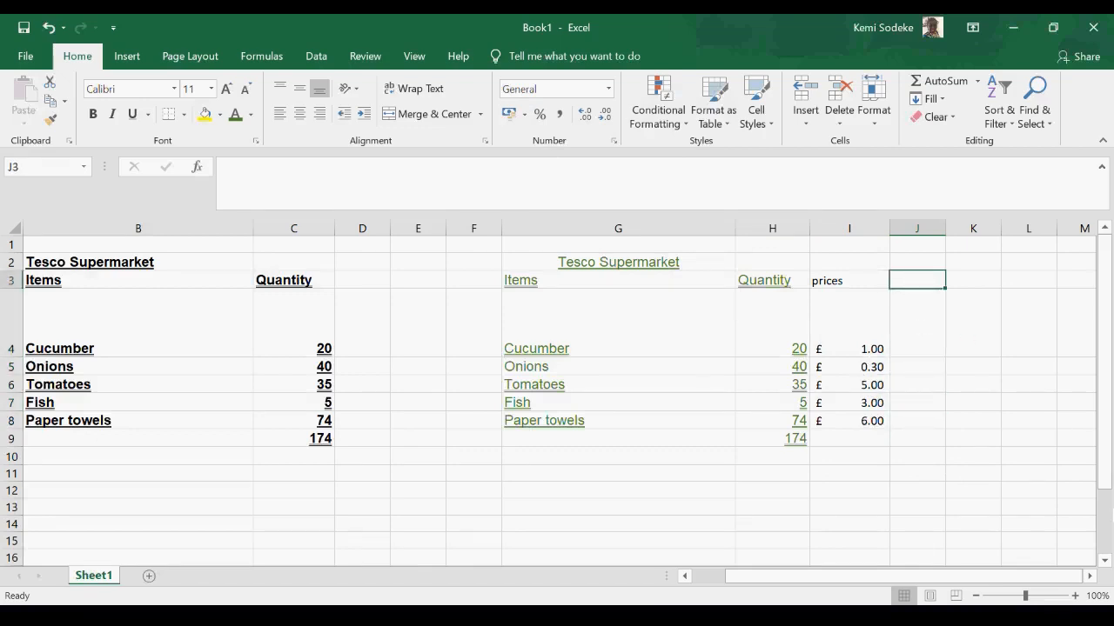
pyautogui.write('Total')
pyautogui.press('Return')
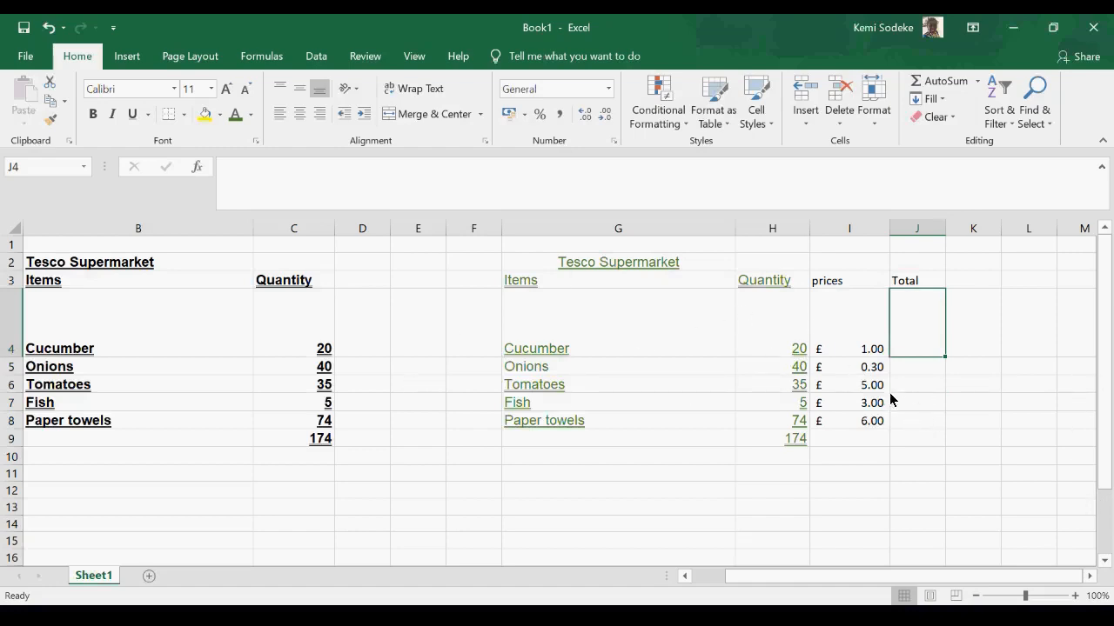
# - Calculate the cucumber total in J4 with the formula =H4*I4 and widen column J slightly
pyautogui.click(795, 351)
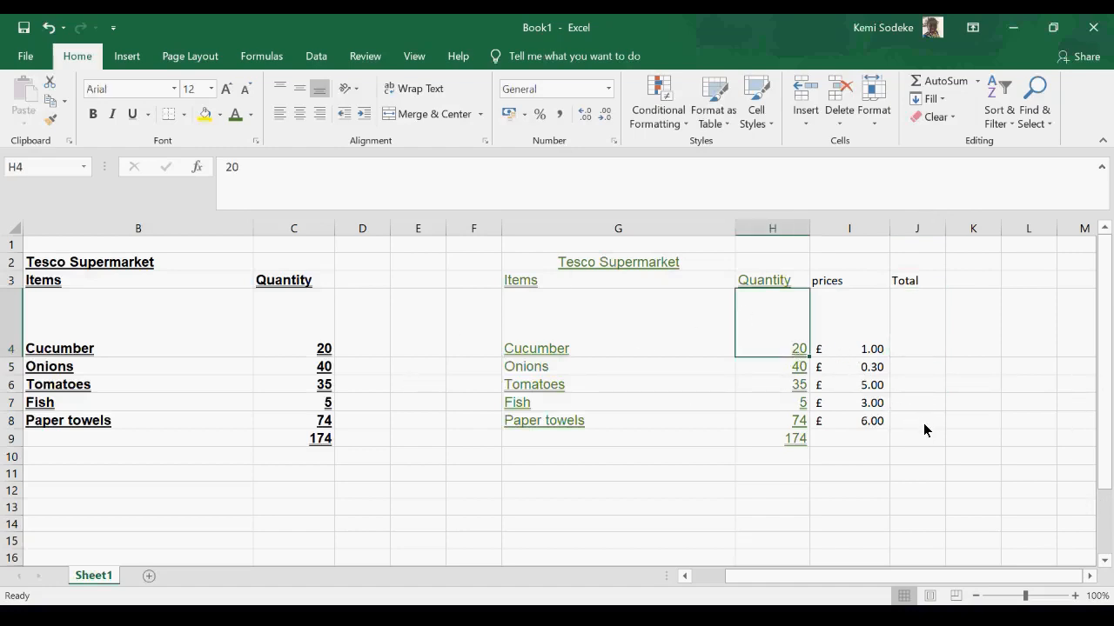
pyautogui.click(874, 350)
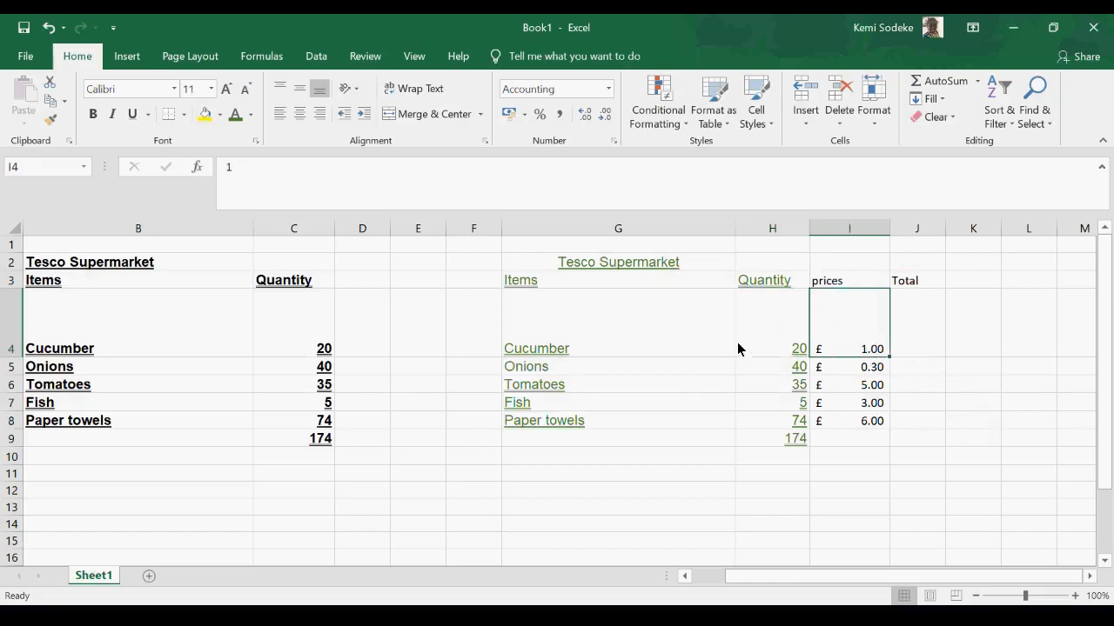
pyautogui.click(924, 342)
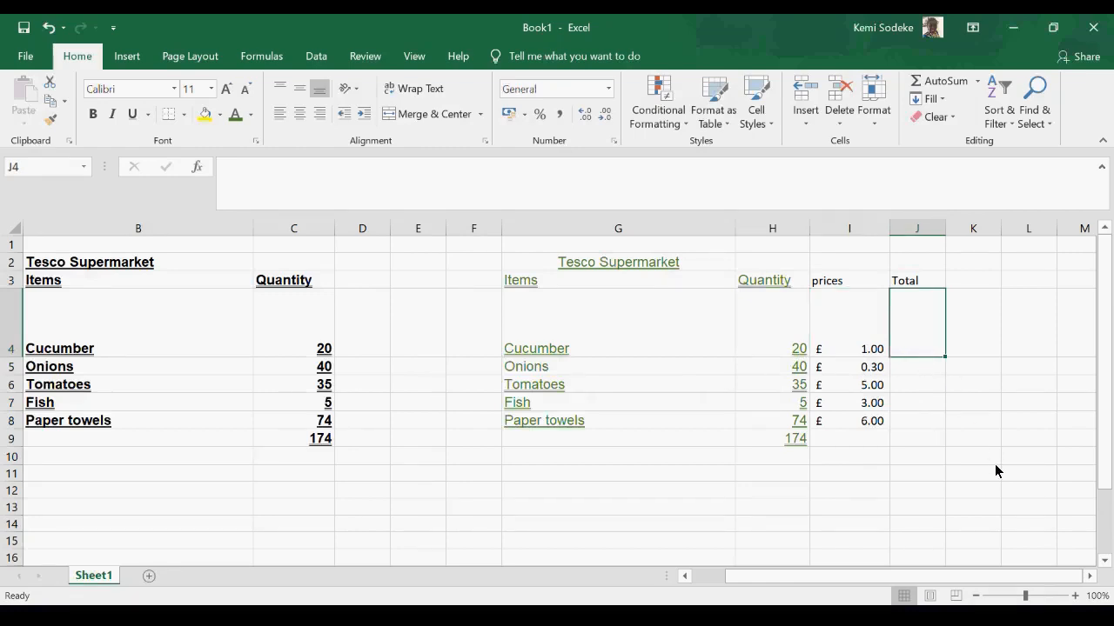
pyautogui.write('=')
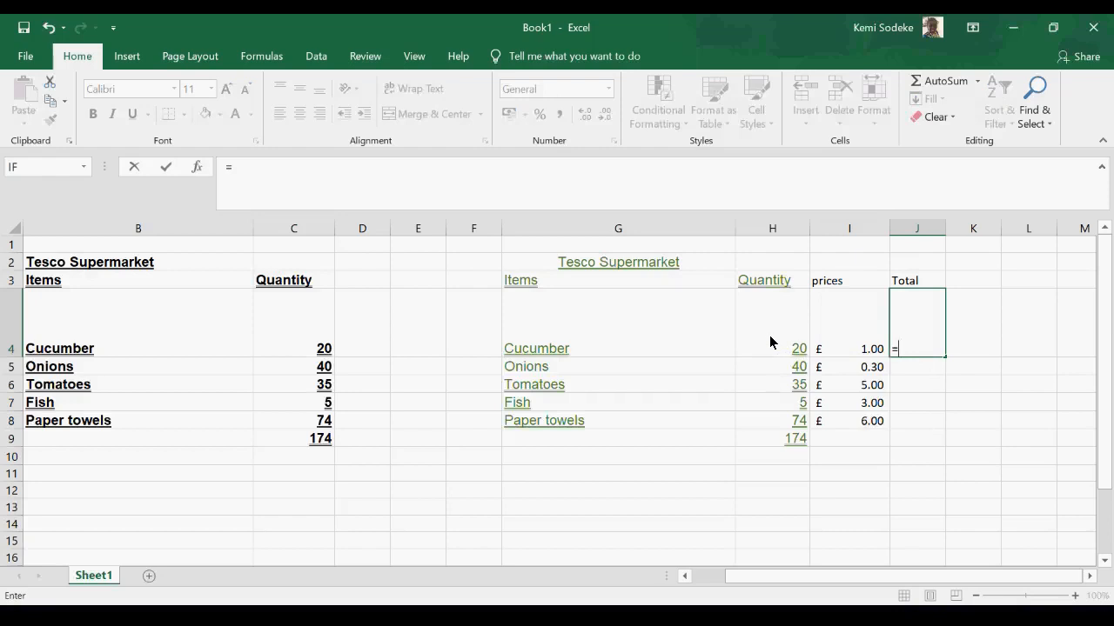
pyautogui.click(772, 340)
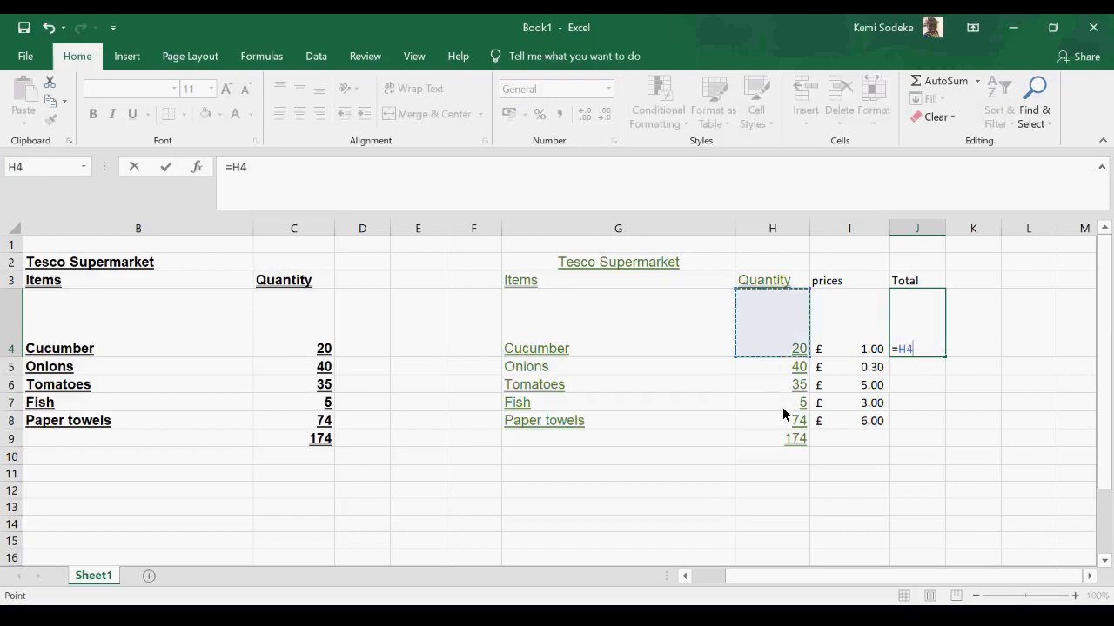
pyautogui.write('*')
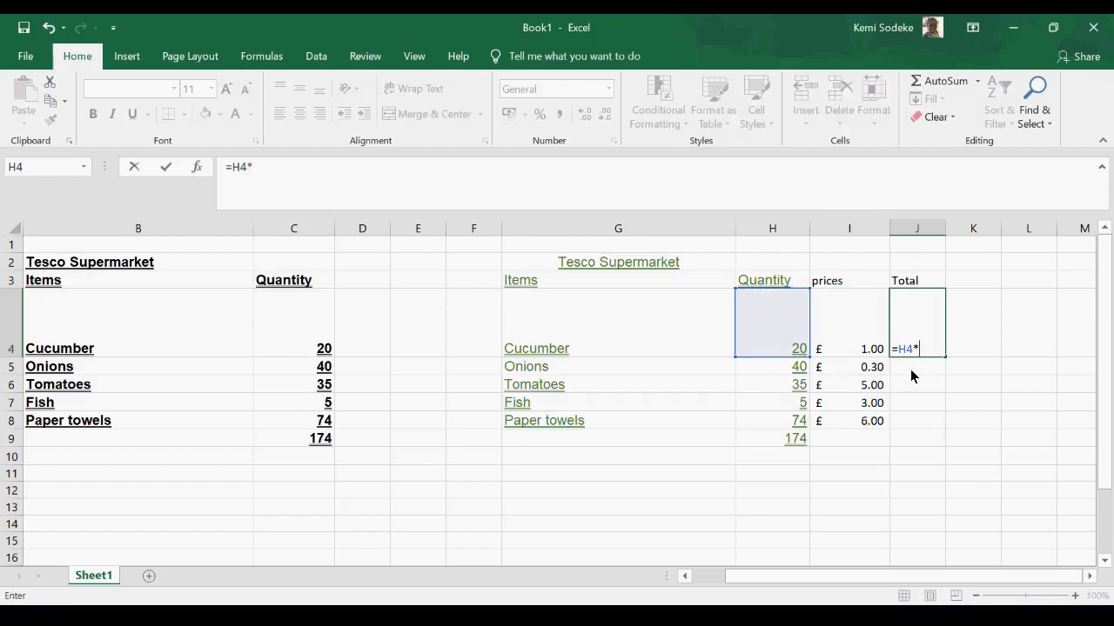
pyautogui.click(857, 338)
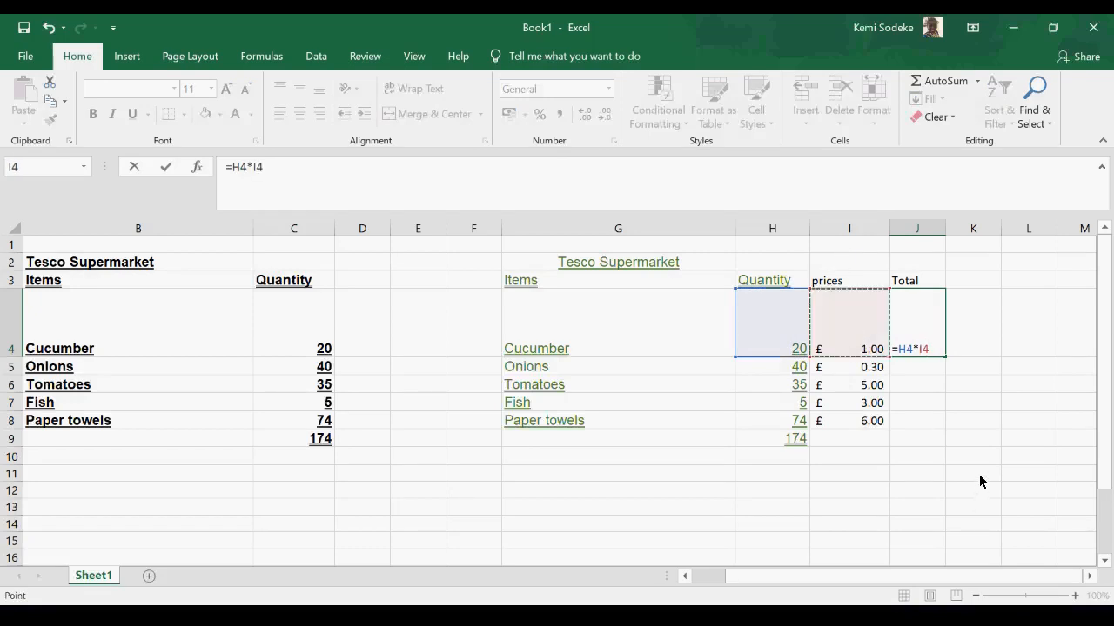
pyautogui.press('Return')
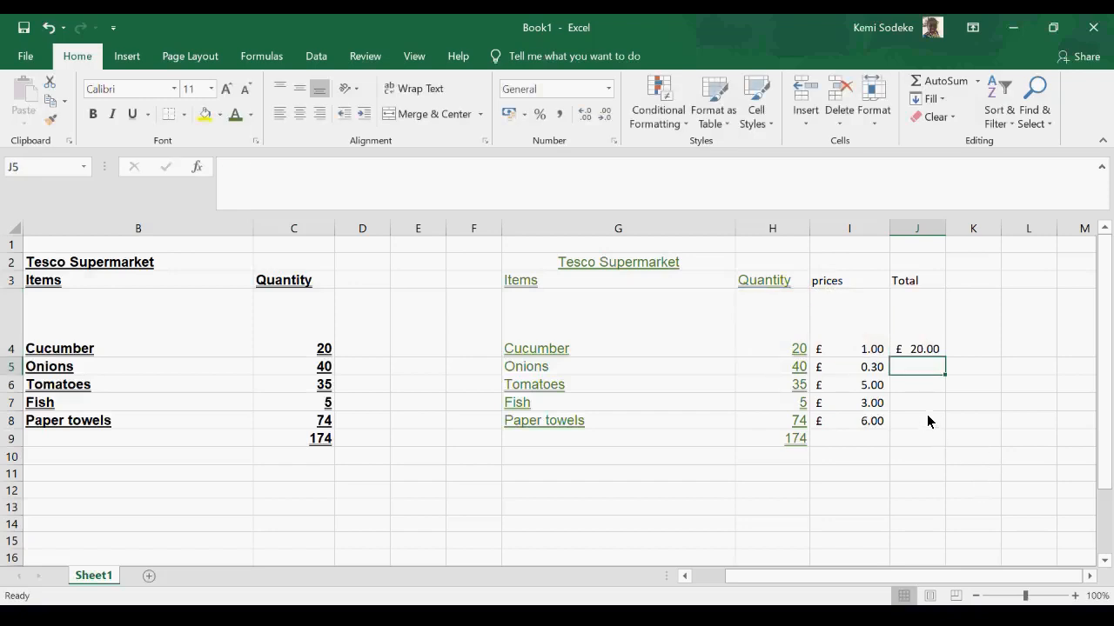
pyautogui.click(909, 350)
pyautogui.moveTo(946, 230); pyautogui.dragTo(955, 229)
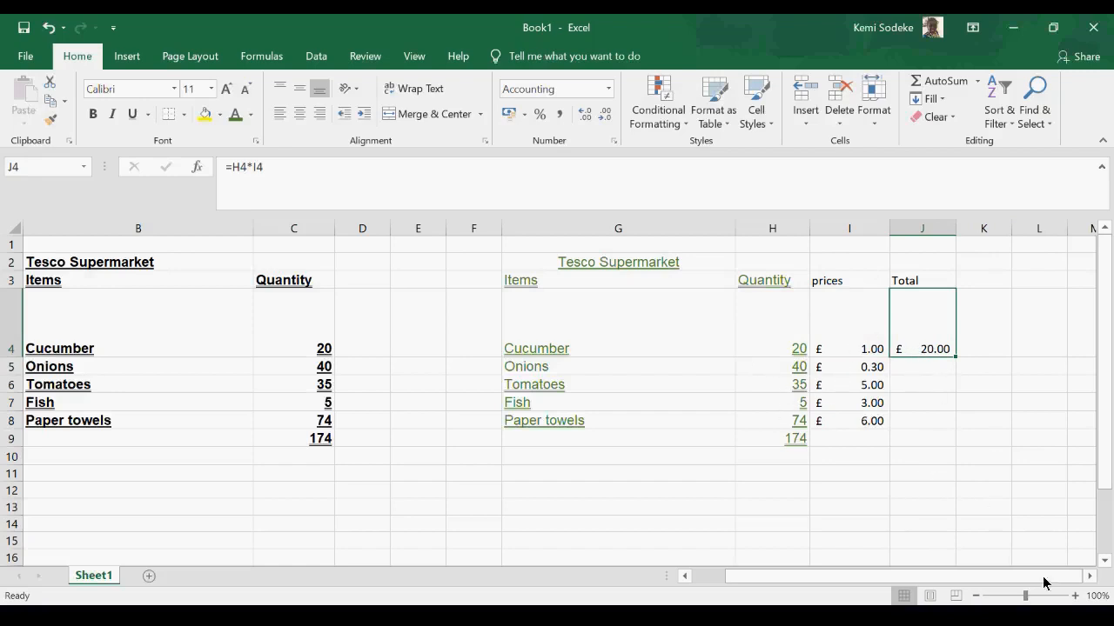
# - Fill the total formula from J4 down to J8 for the remaining items
pyautogui.click(1092, 578)
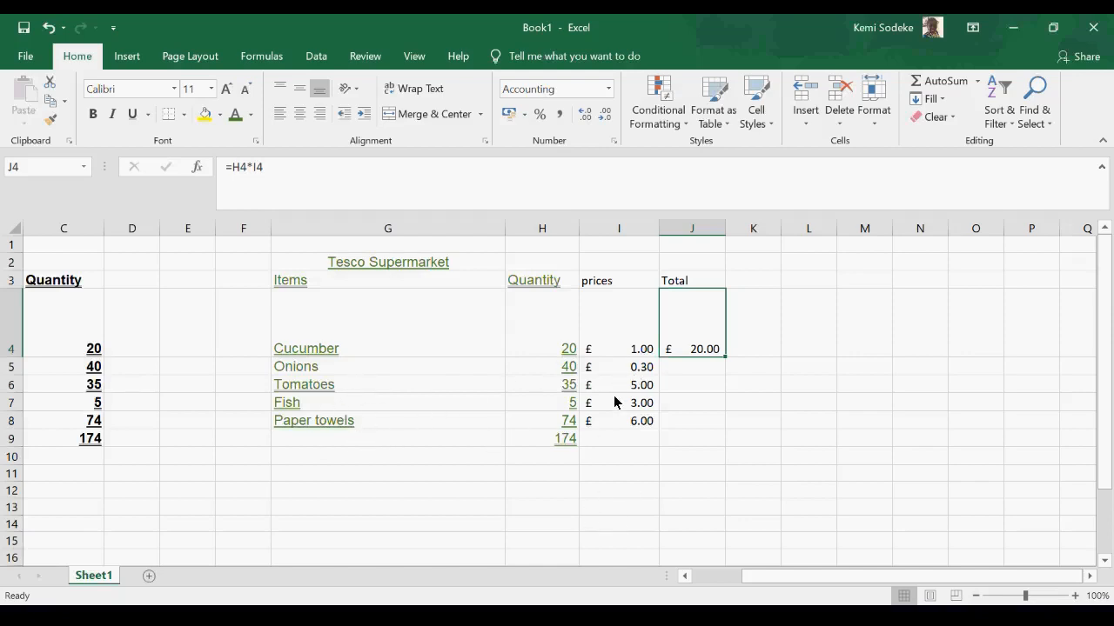
pyautogui.click(698, 369)
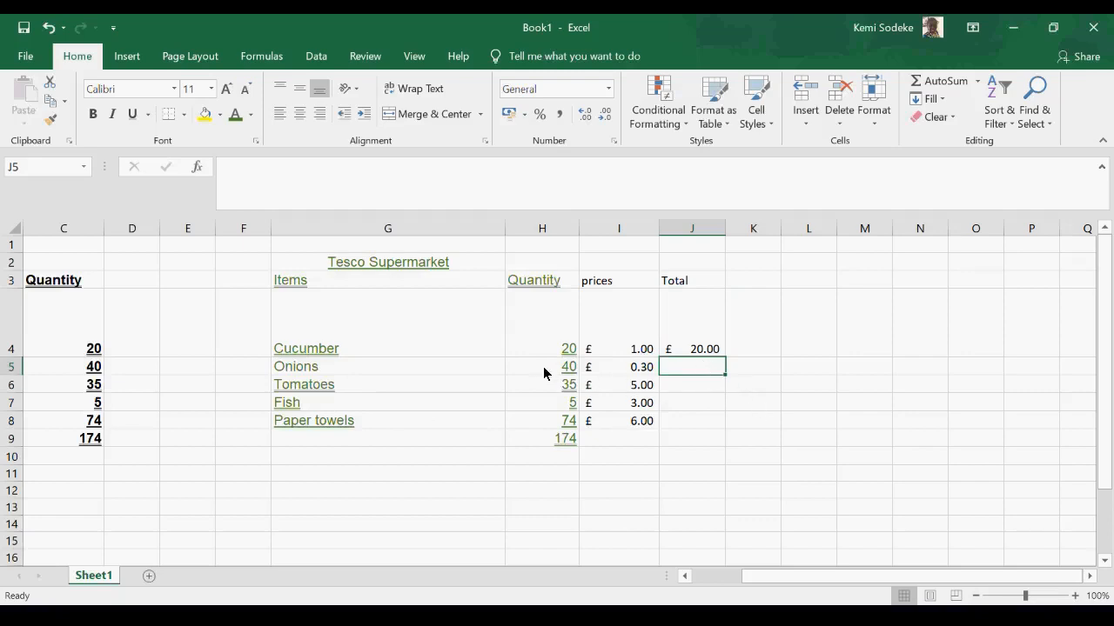
pyautogui.click(698, 352)
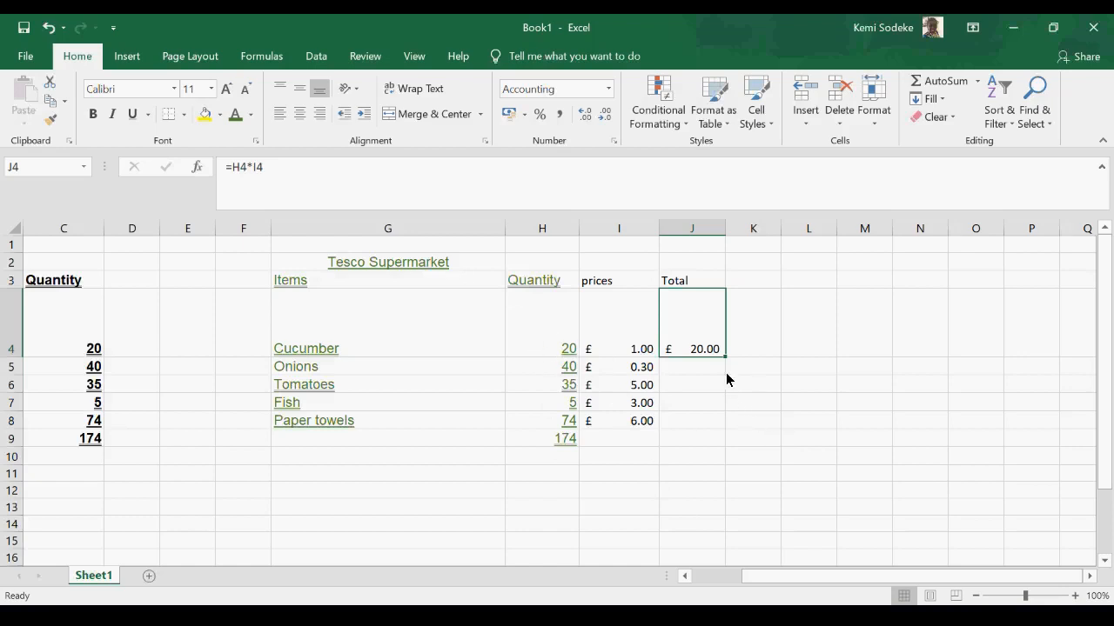
pyautogui.click(685, 403)
pyautogui.click(710, 348)
pyautogui.moveTo(726, 361); pyautogui.dragTo(710, 427)
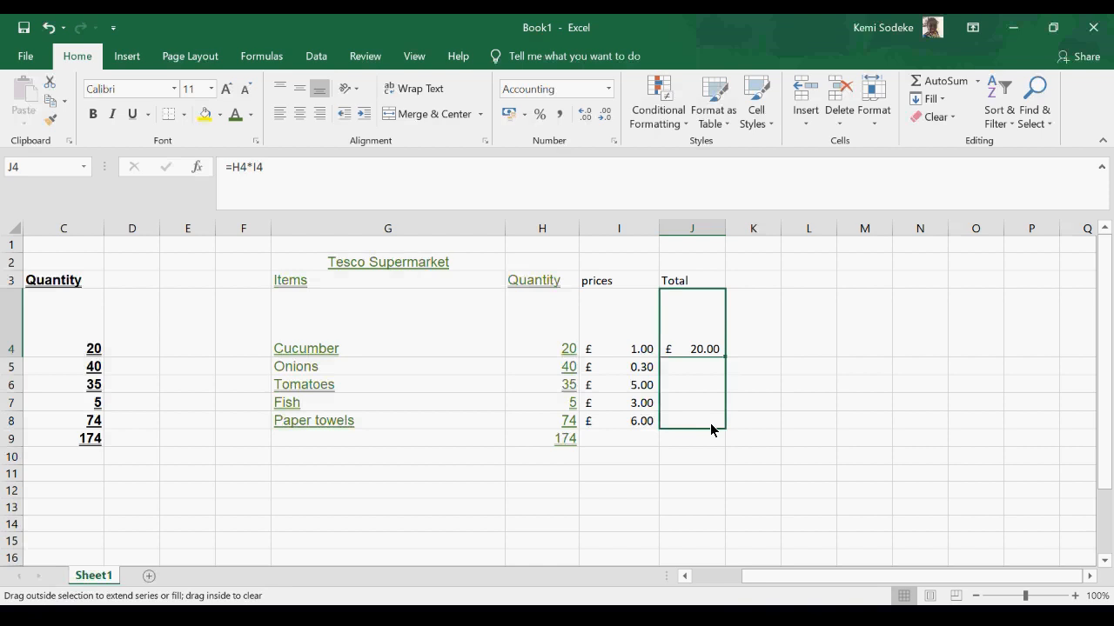
# - Finish filling the total formula down to J8 and check the copied formulas in J5, J6, J7 and J8
pyautogui.moveTo(710, 423); pyautogui.dragTo(707, 424)
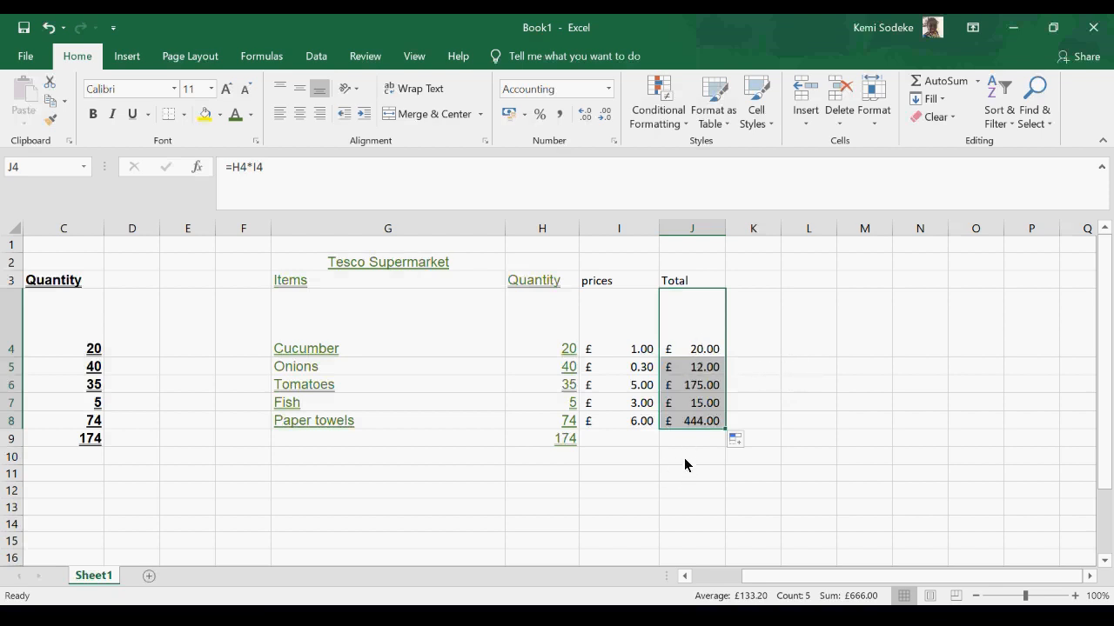
pyautogui.click(695, 369)
pyautogui.click(696, 392)
pyautogui.click(694, 402)
pyautogui.click(693, 421)
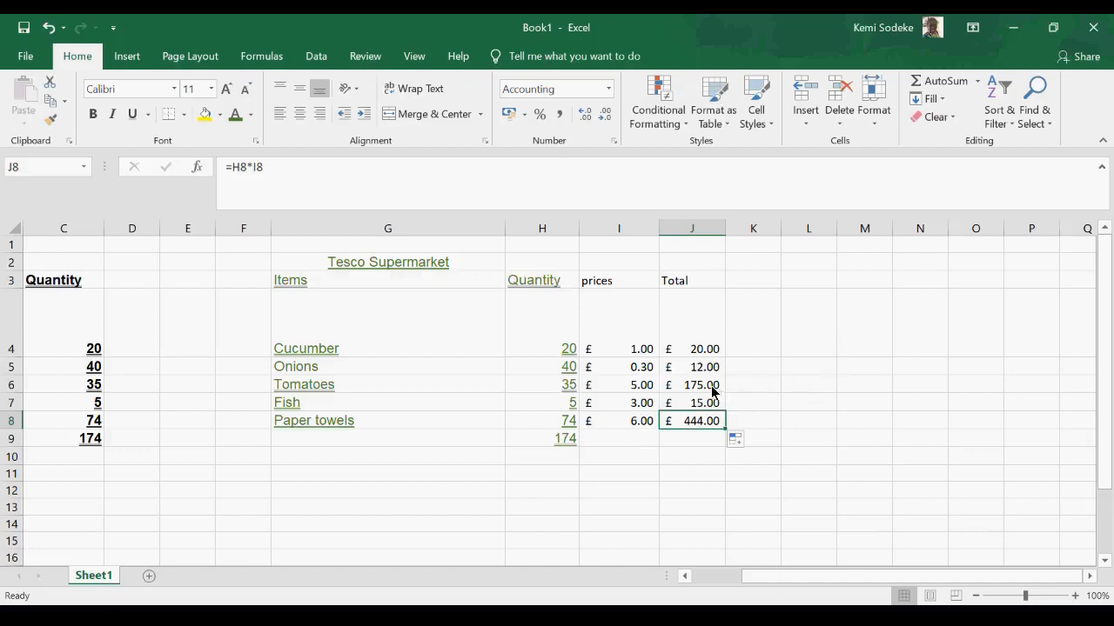
# - Clear the filled totals from J5:J8, keeping the cucumber total in J4
pyautogui.moveTo(697, 372); pyautogui.dragTo(703, 420)
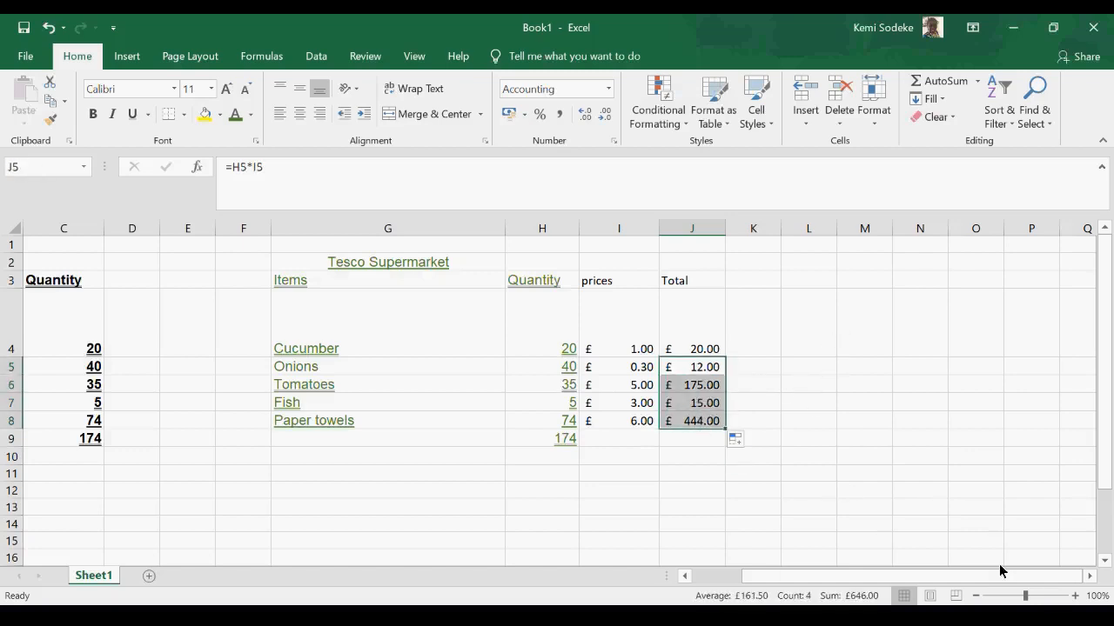
pyautogui.press('Delete')
pyautogui.moveTo(864, 420); pyautogui.dragTo(864, 438)
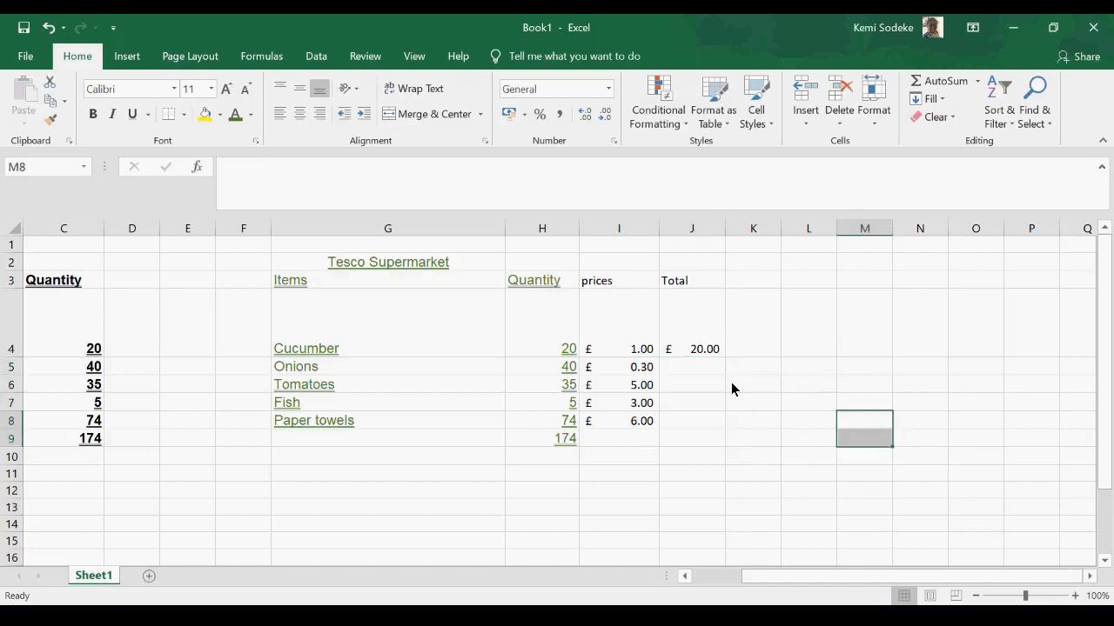
# - Copy the cucumber total formula from J4 into J5, and fill it from J4 down to J8
pyautogui.click(695, 351)
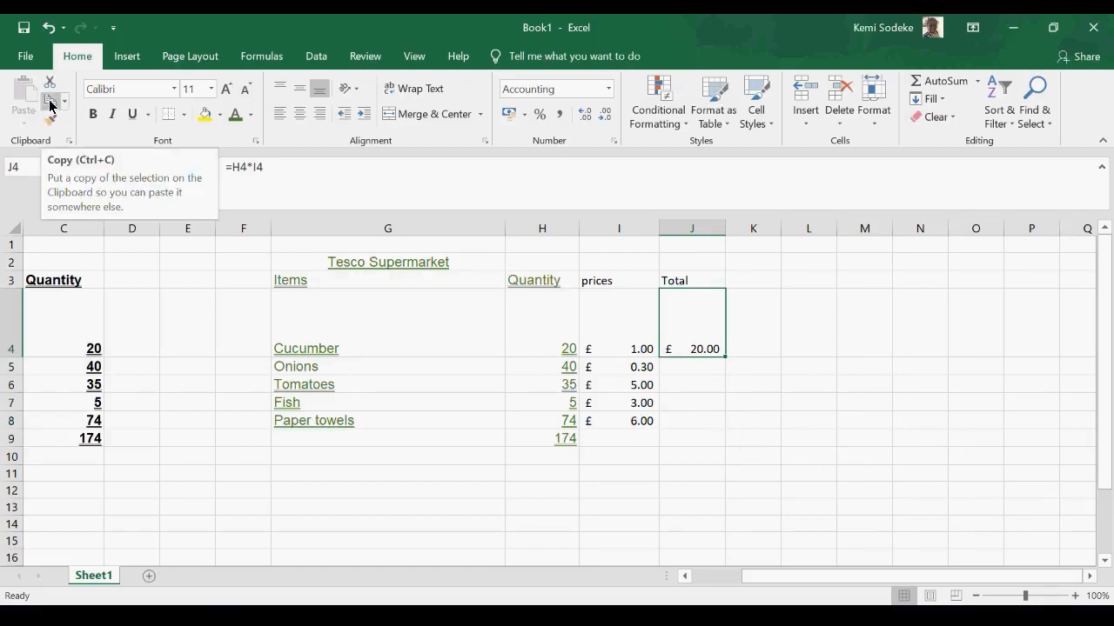
pyautogui.click(49, 105)
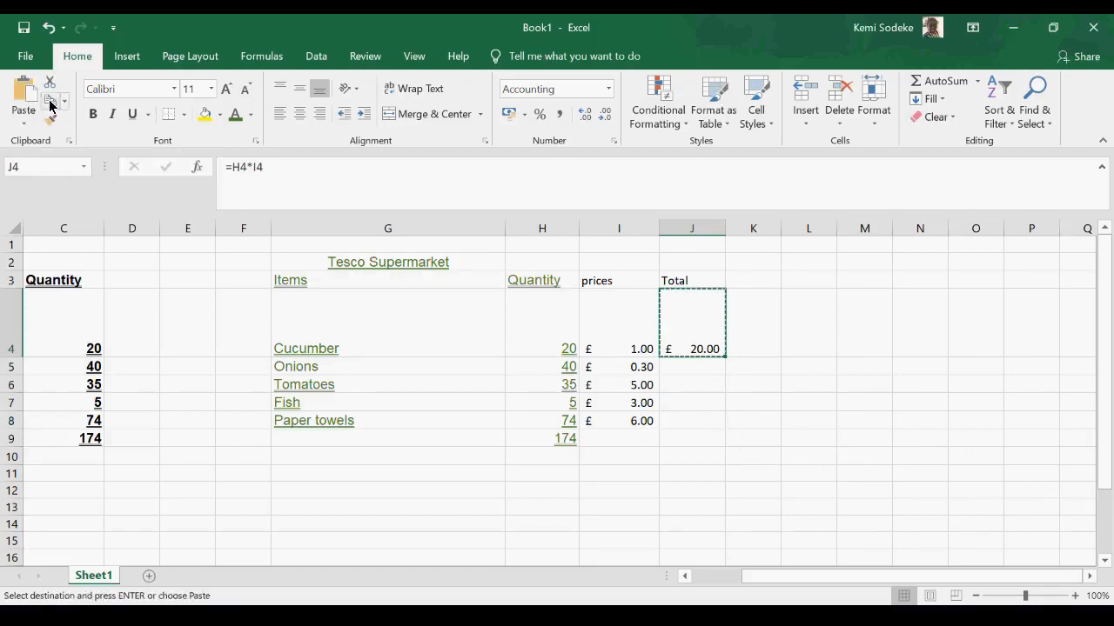
pyautogui.click(699, 367)
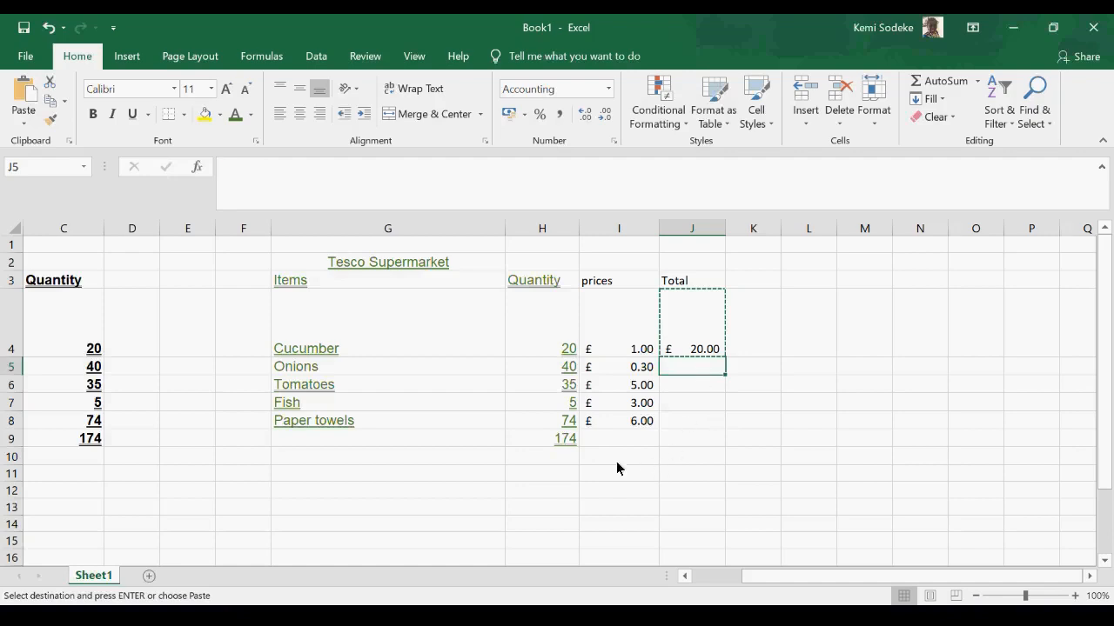
pyautogui.click(25, 95)
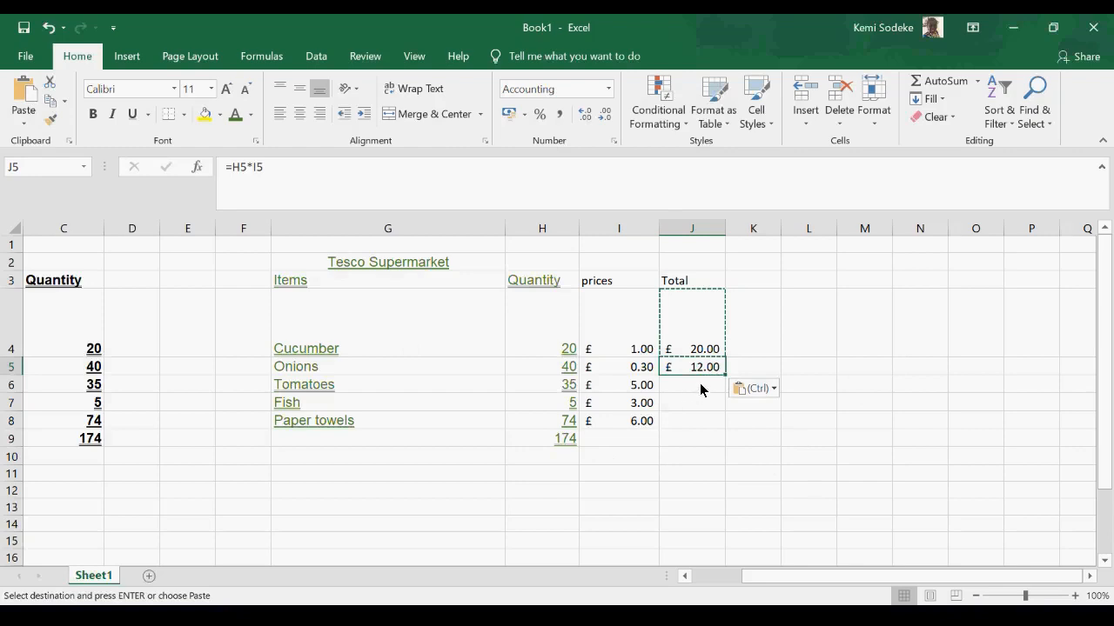
pyautogui.click(699, 348)
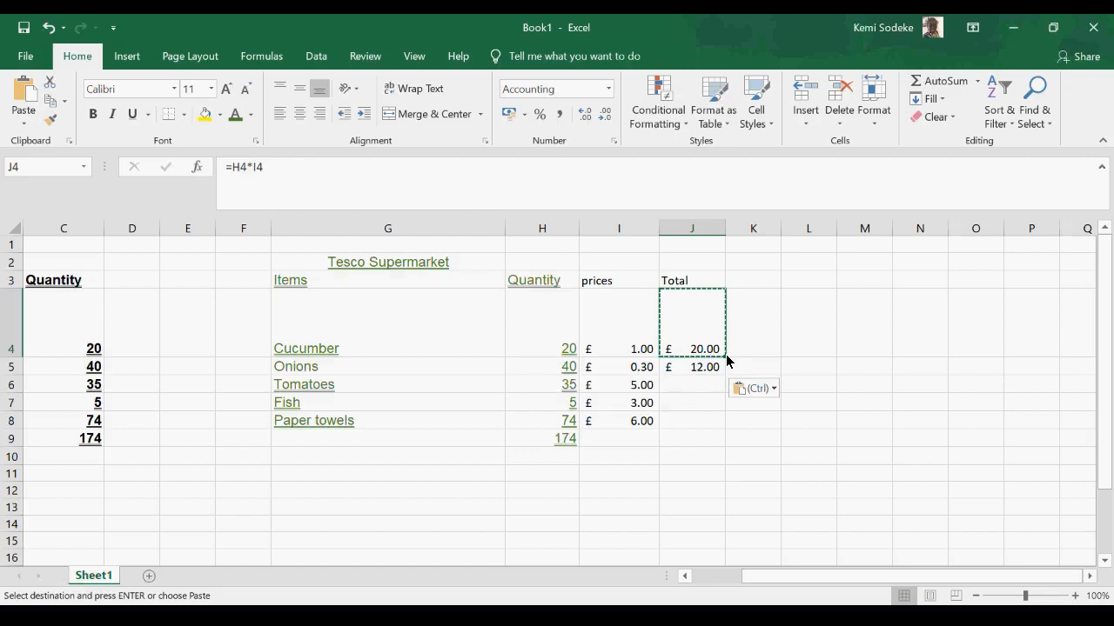
pyautogui.moveTo(727, 359); pyautogui.dragTo(712, 423)
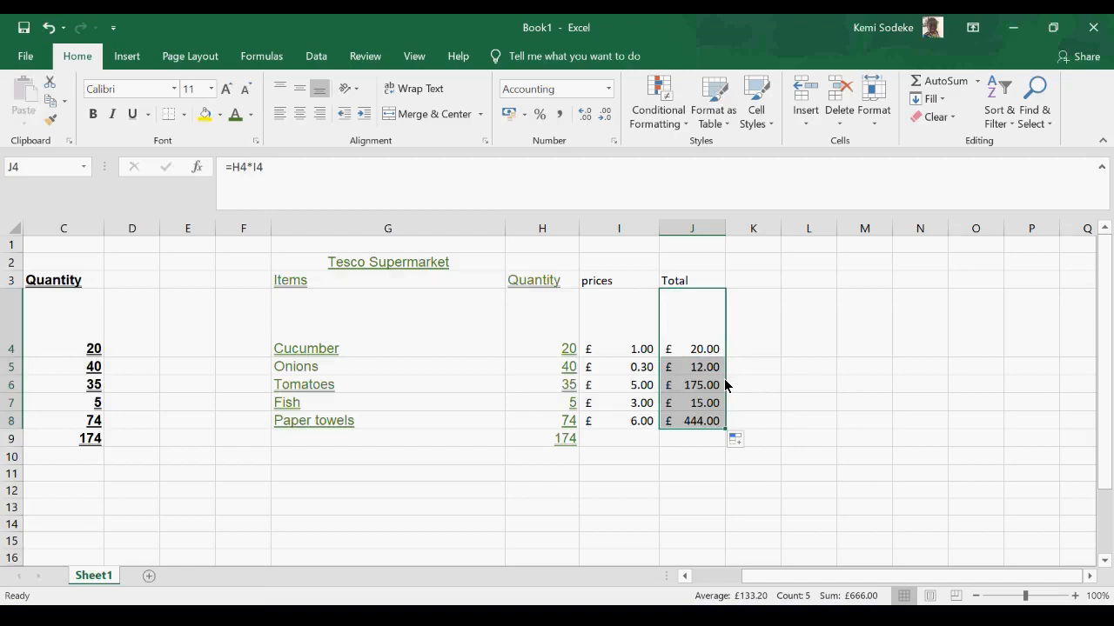
# - Delete the refilled item totals in J5:J8 and select the cucumber total in J4
pyautogui.moveTo(693, 369); pyautogui.dragTo(687, 423)
pyautogui.press('Delete')
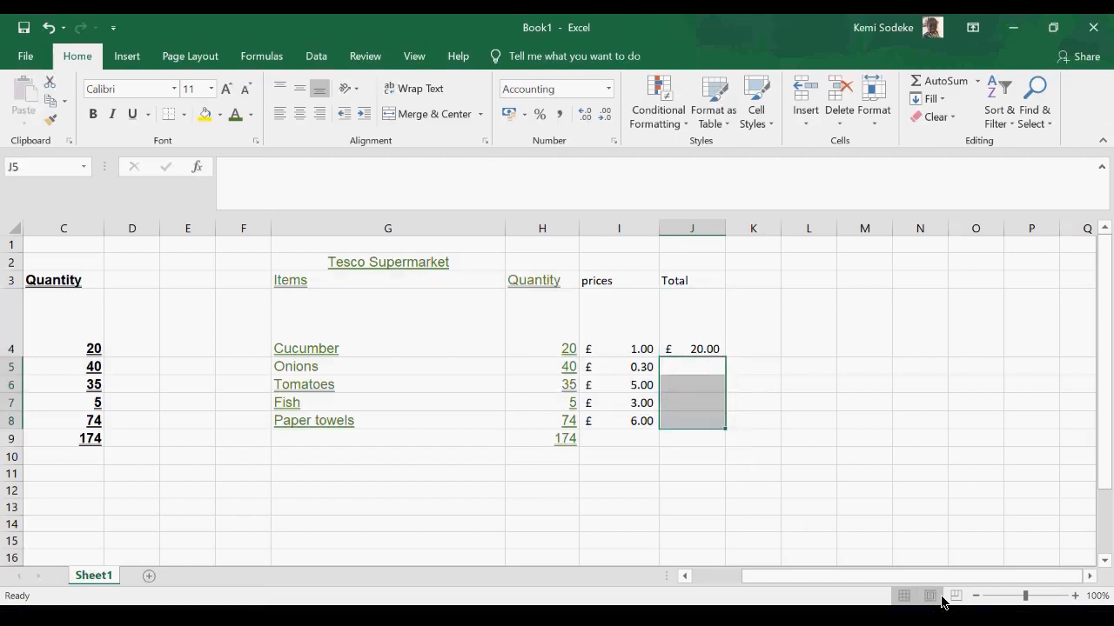
pyautogui.click(681, 352)
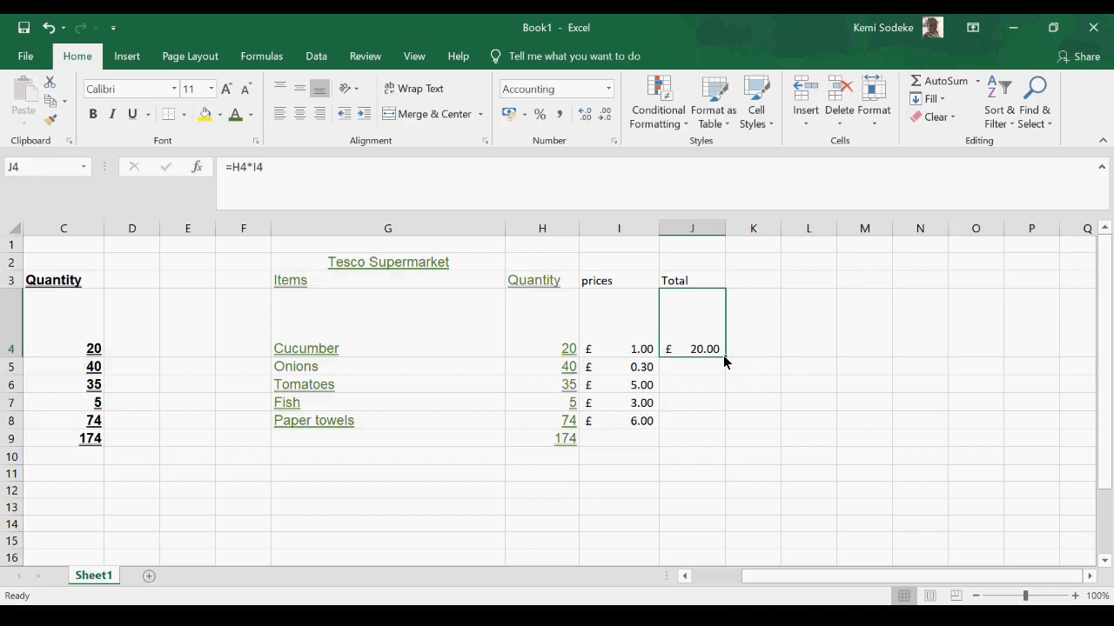
# - Fill the cucumber total formula from J4 down to J8, and clear the filled totals from J5:J8
pyautogui.doubleClick(725, 357)
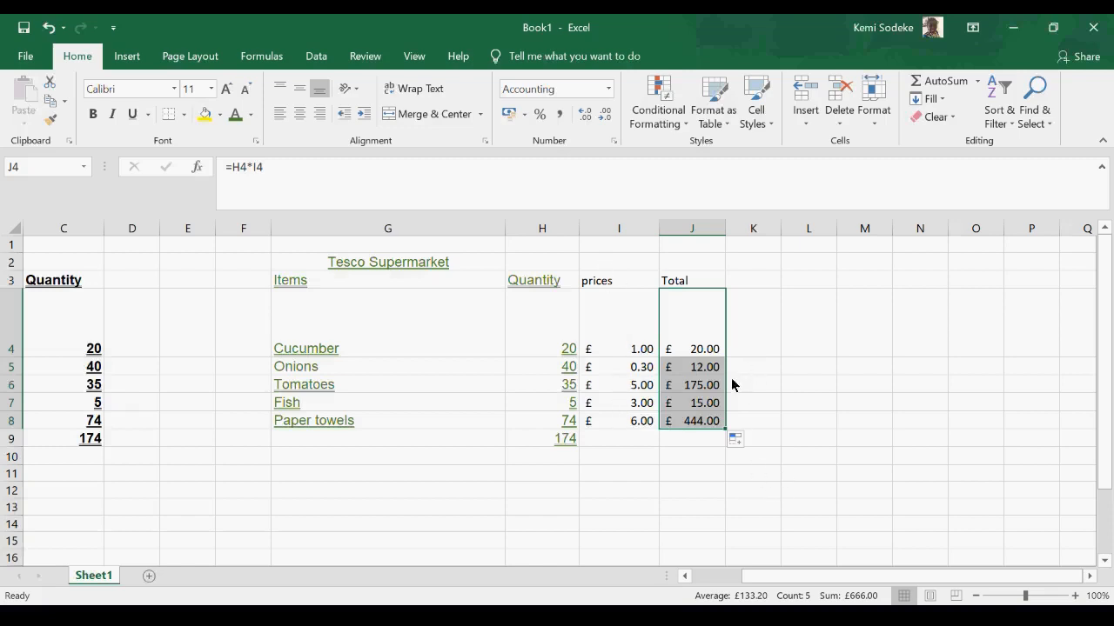
pyautogui.moveTo(703, 367); pyautogui.dragTo(703, 422)
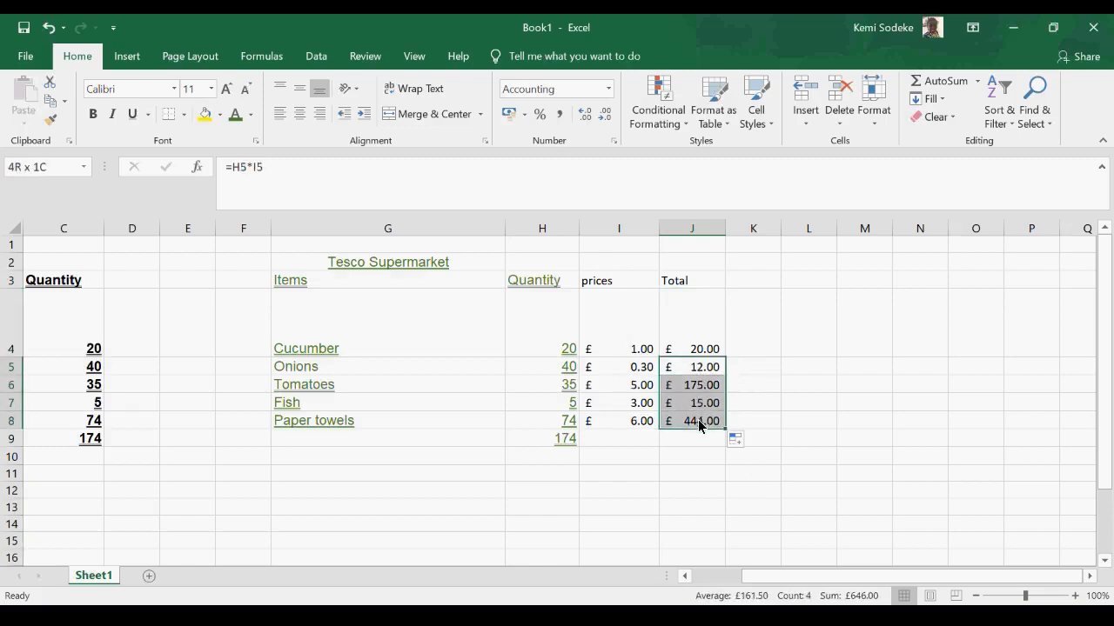
pyautogui.press('Delete')
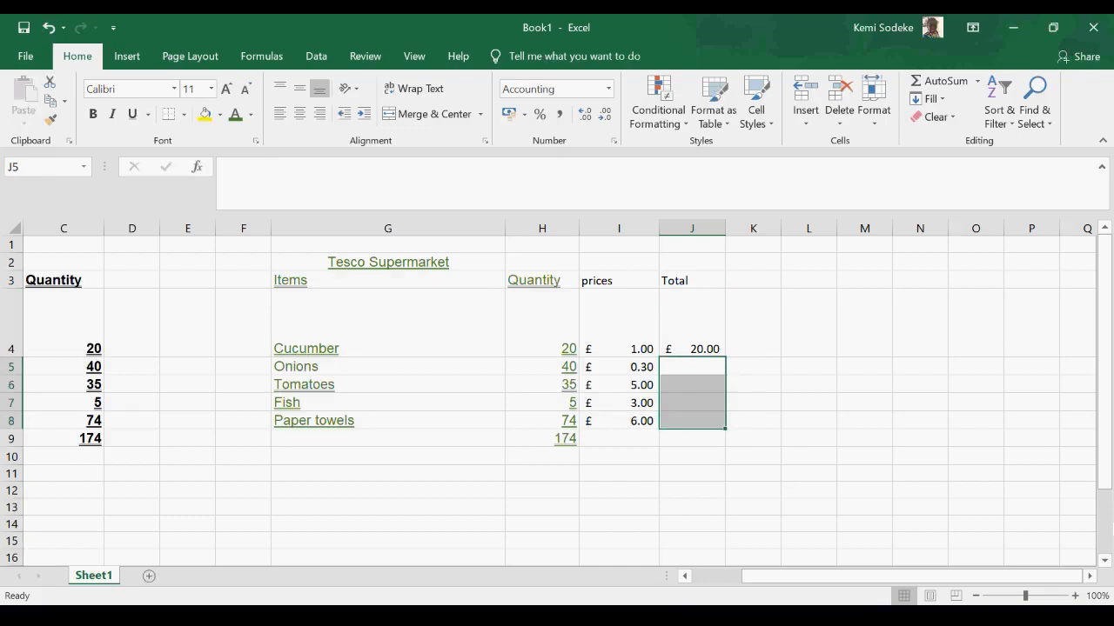
# - Fill the J4 total formula down to J8, extend the fill to J10, and clear the cells J5:J10
pyautogui.click(693, 329)
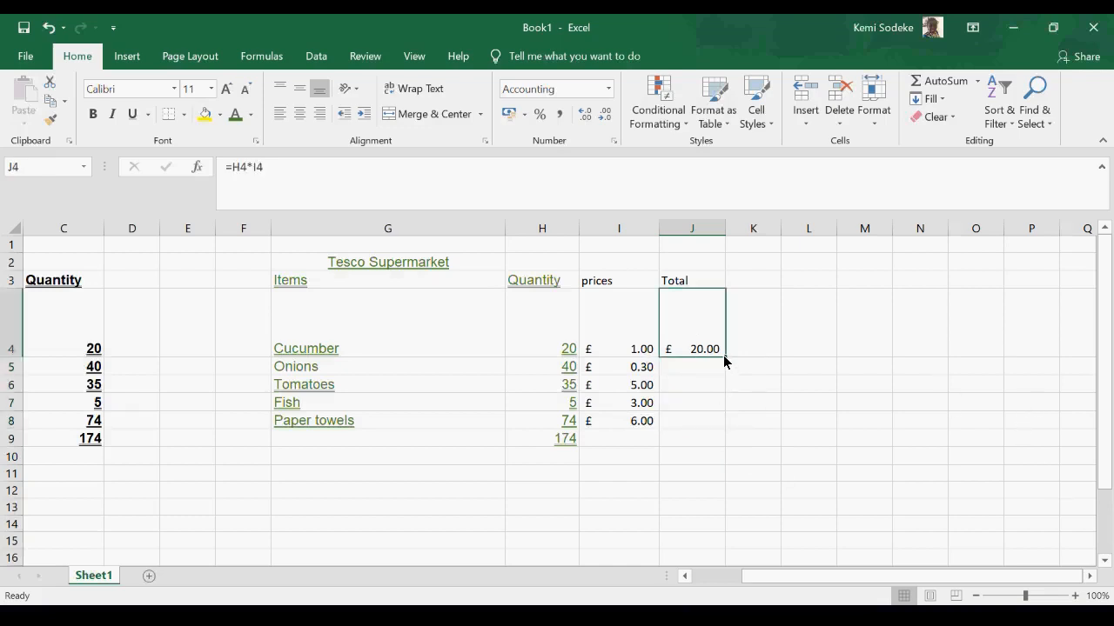
pyautogui.doubleClick(724, 358)
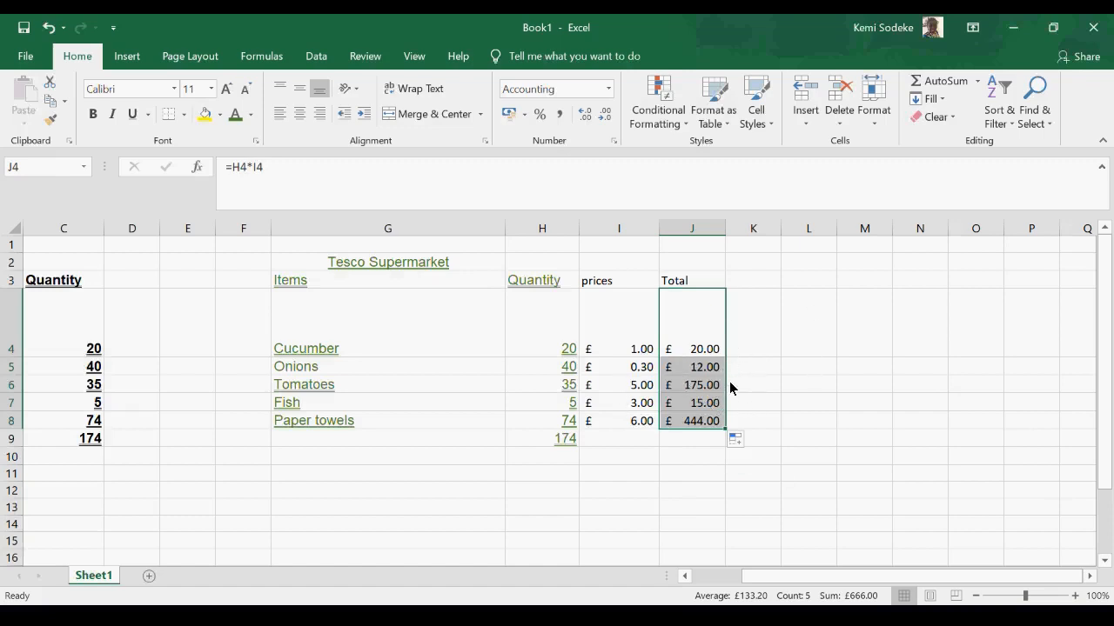
pyautogui.click(694, 351)
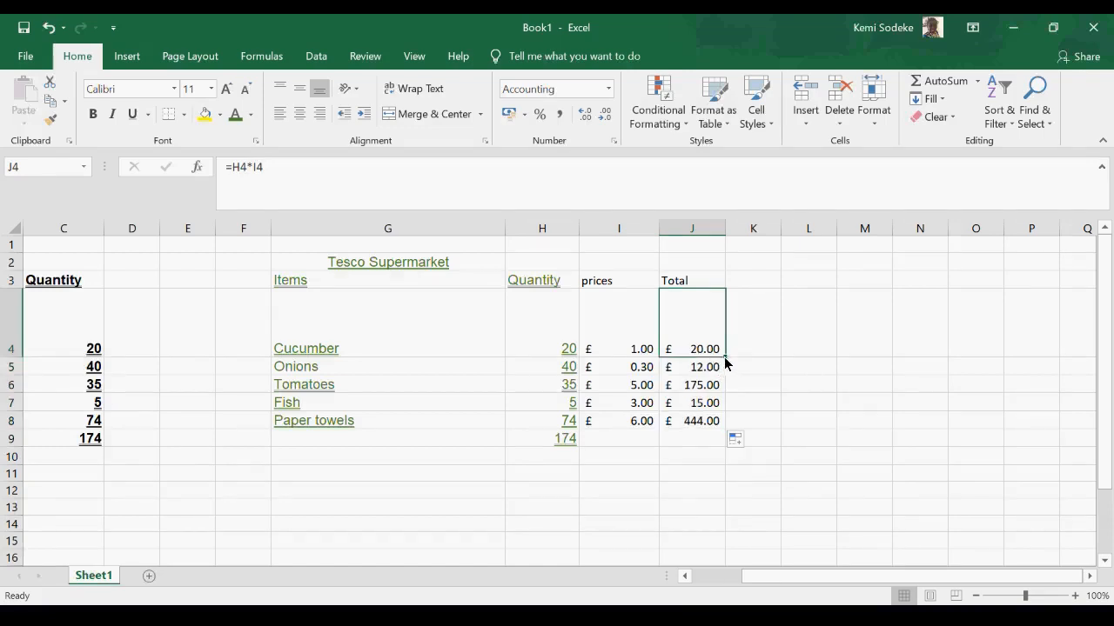
pyautogui.moveTo(726, 358); pyautogui.dragTo(703, 472)
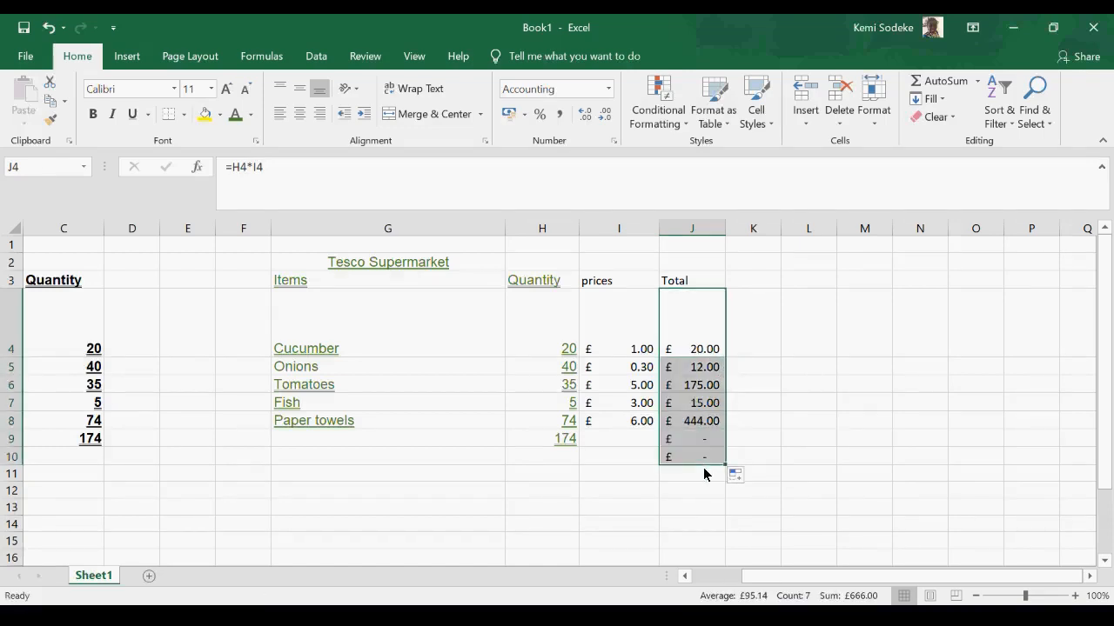
pyautogui.moveTo(703, 373); pyautogui.dragTo(695, 464)
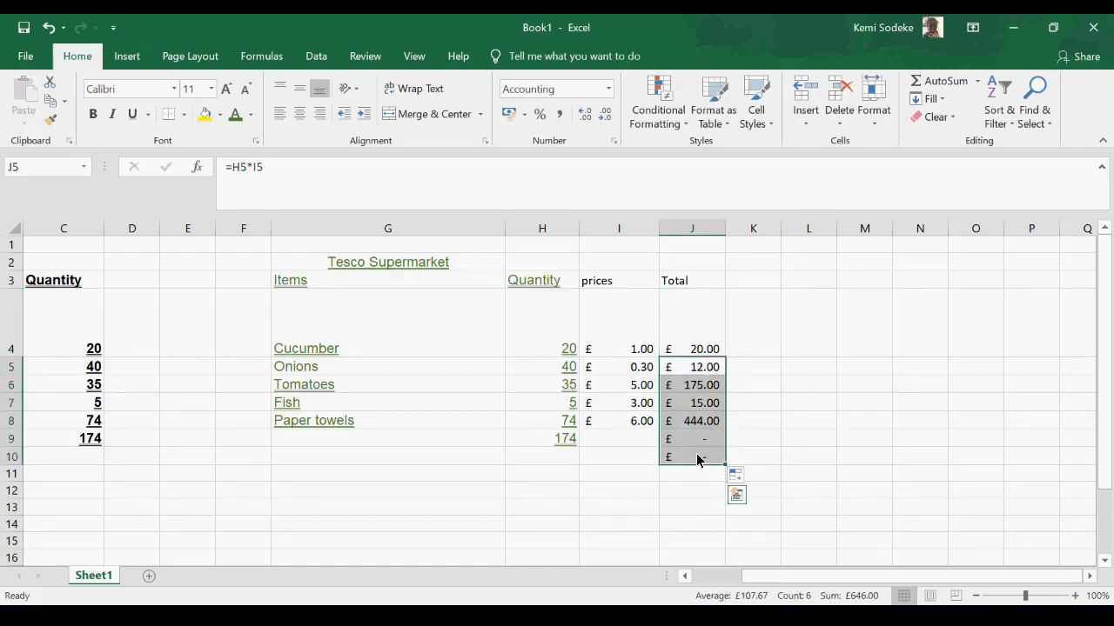
pyautogui.press('Delete')
# - Fill the cucumber total formula in J4 down through J8 for the remaining items
pyautogui.click(699, 354)
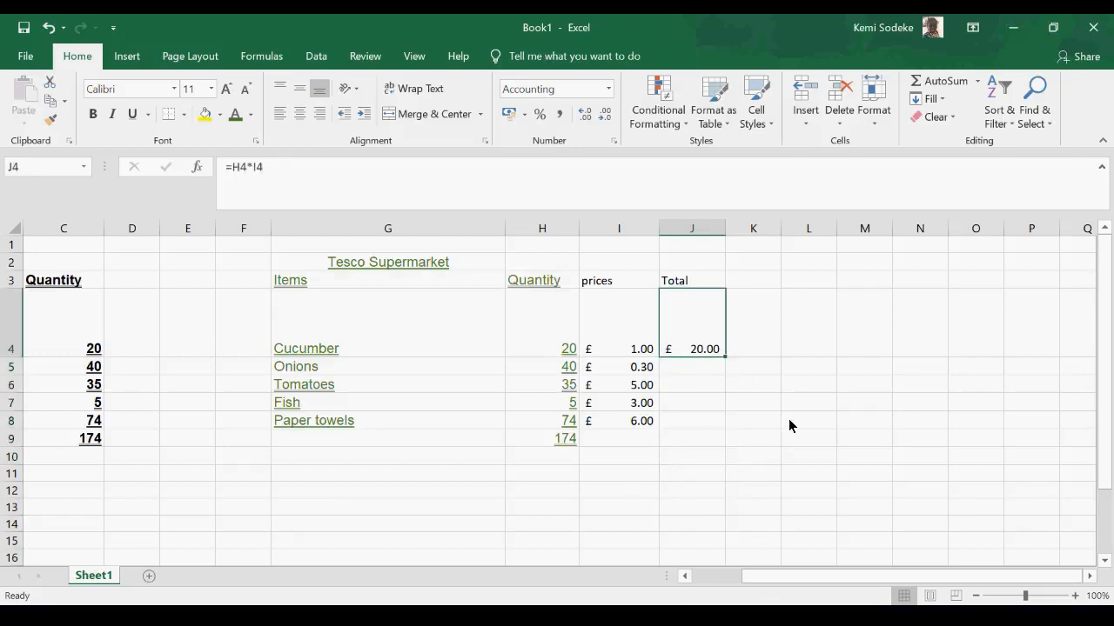
pyautogui.doubleClick(726, 358)
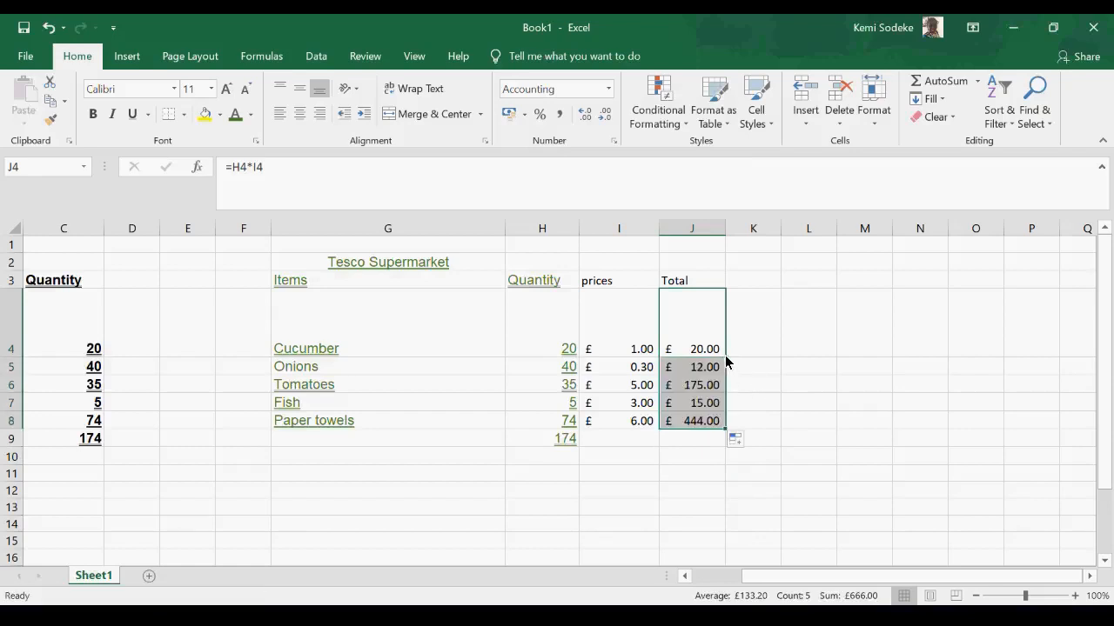
pyautogui.click(754, 385)
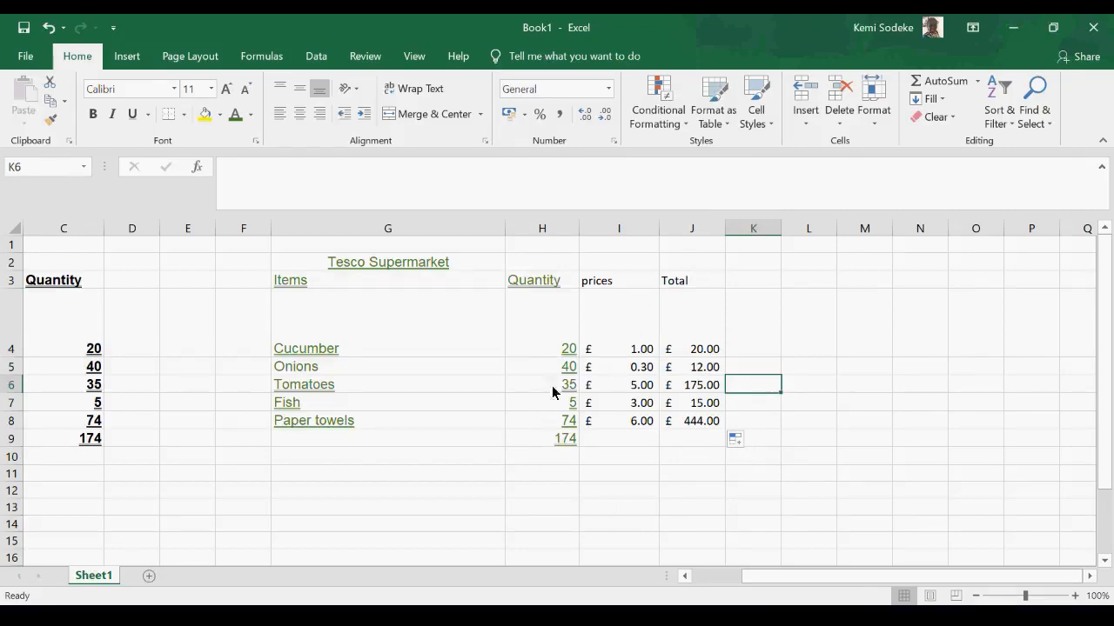
# - Copy the quantity sum formula from H9 into J9 to add up the item totals
pyautogui.click(555, 441)
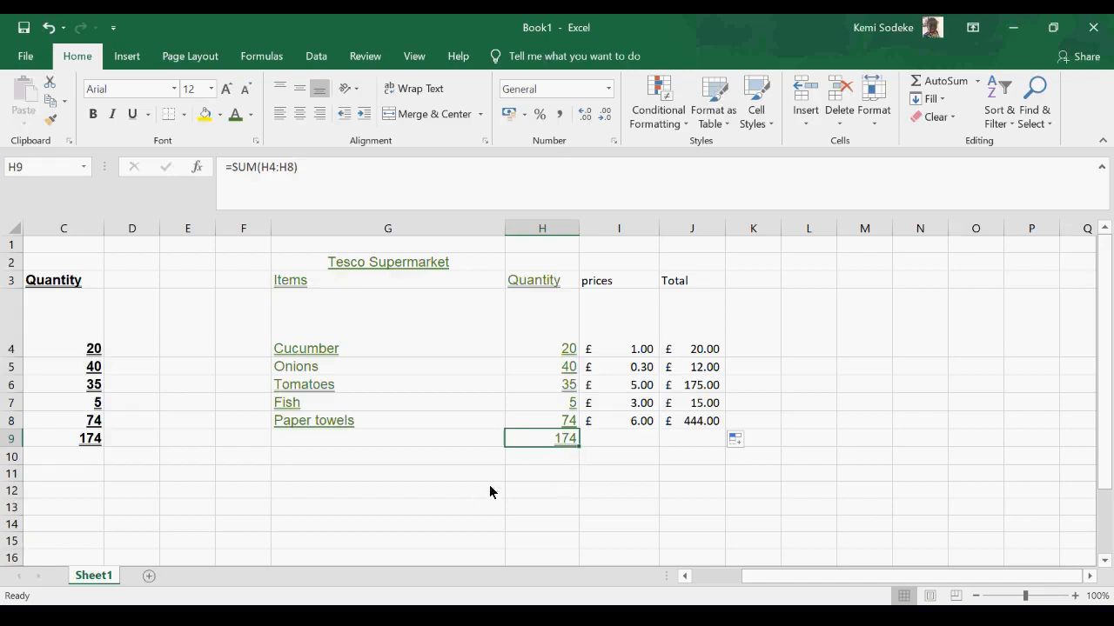
pyautogui.click(51, 103)
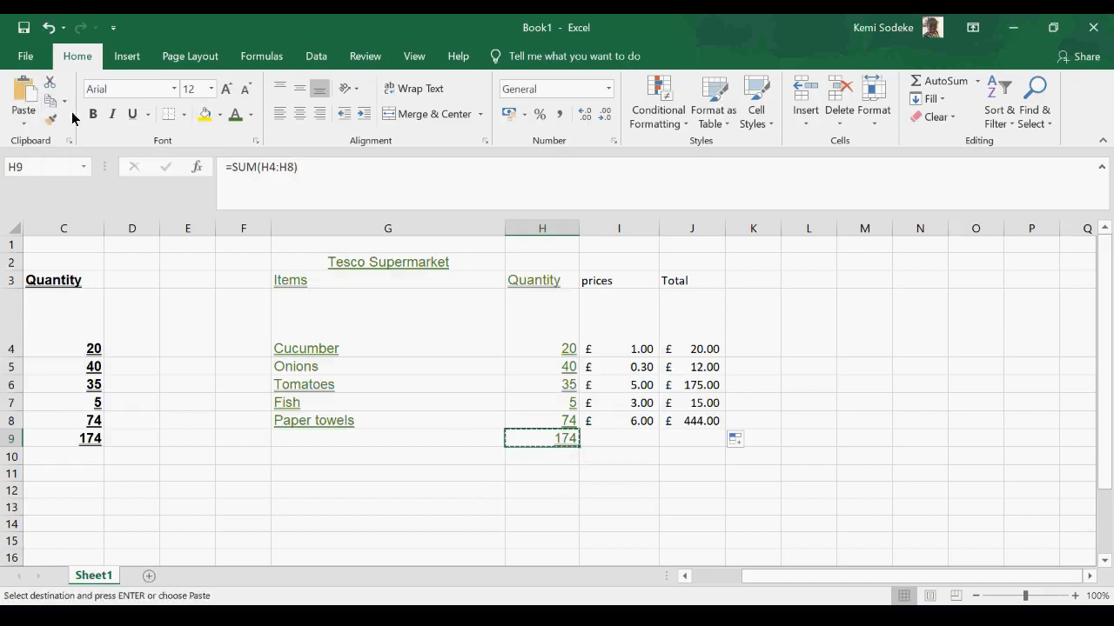
pyautogui.click(692, 442)
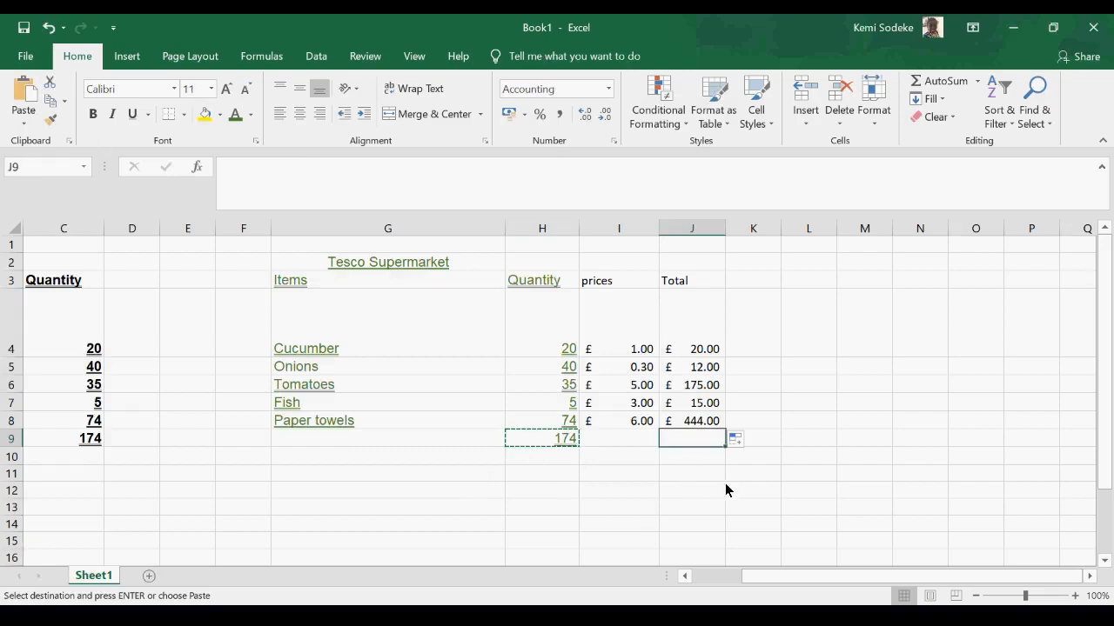
pyautogui.click(23, 91)
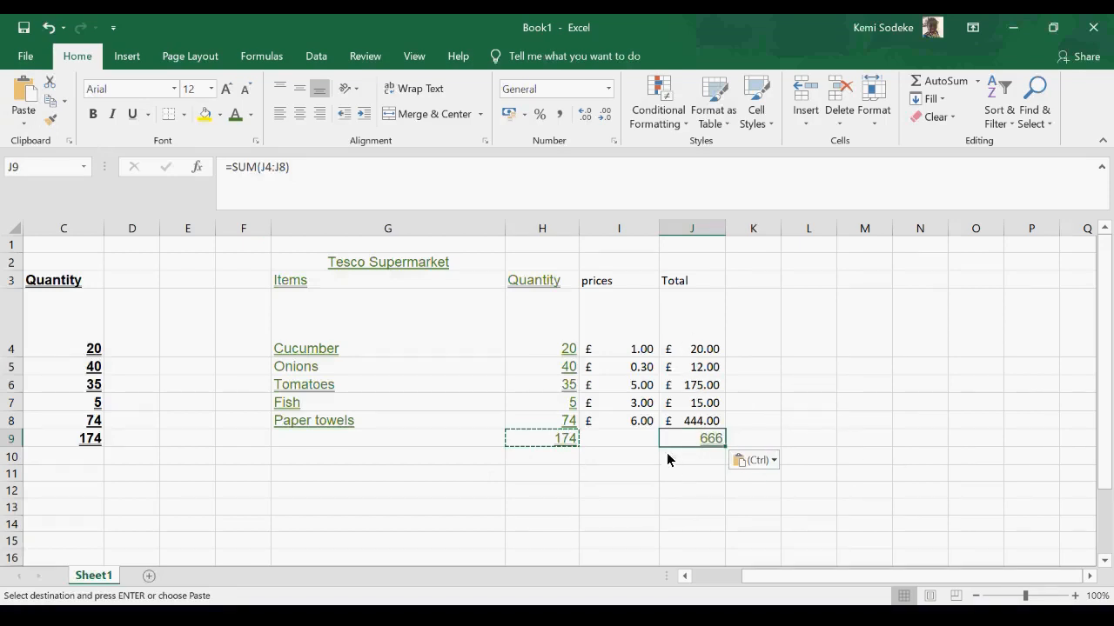
pyautogui.click(701, 492)
# - Format the grand total in J9 as Currency with the £ symbol and two decimal places
pyautogui.click(697, 441)
pyautogui.click(615, 142)
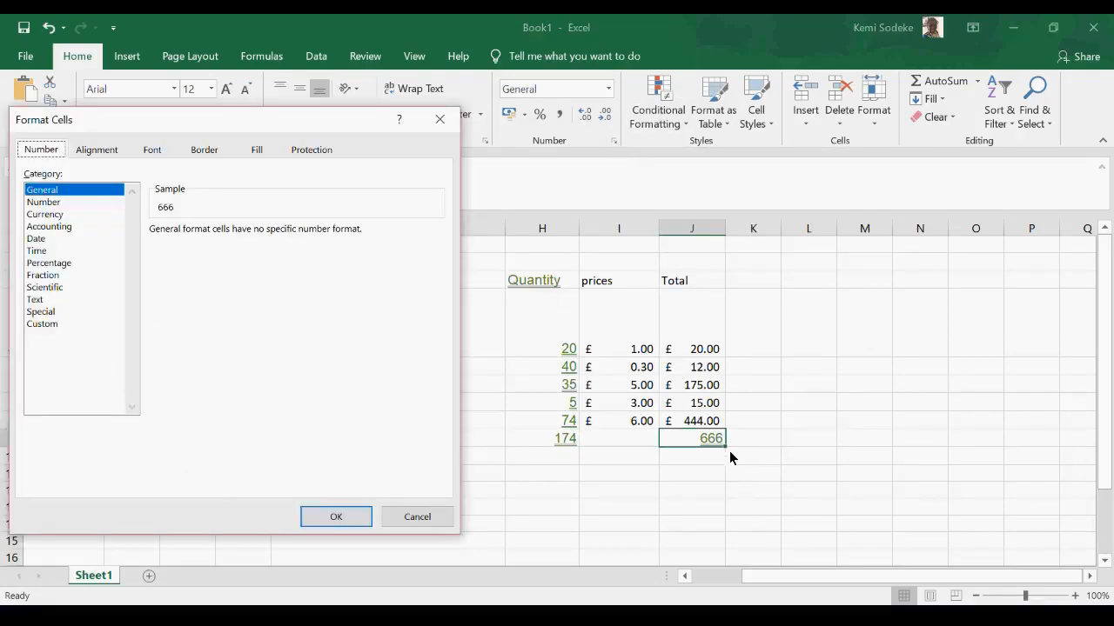
pyautogui.click(52, 215)
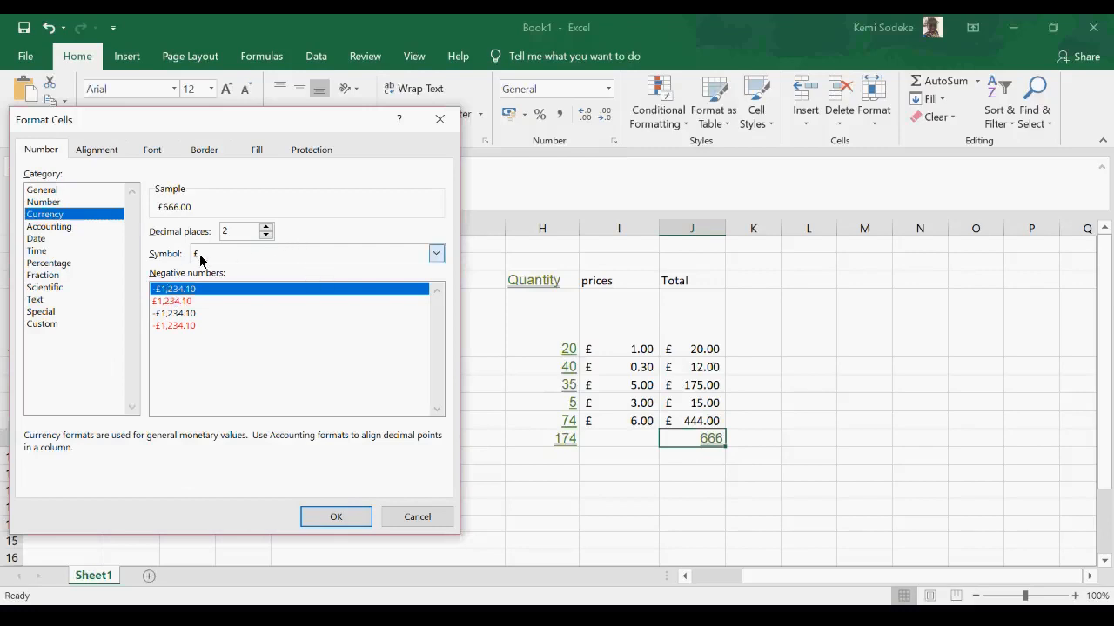
pyautogui.click(266, 235)
pyautogui.click(266, 234)
pyautogui.click(268, 227)
pyautogui.click(267, 228)
pyautogui.click(342, 519)
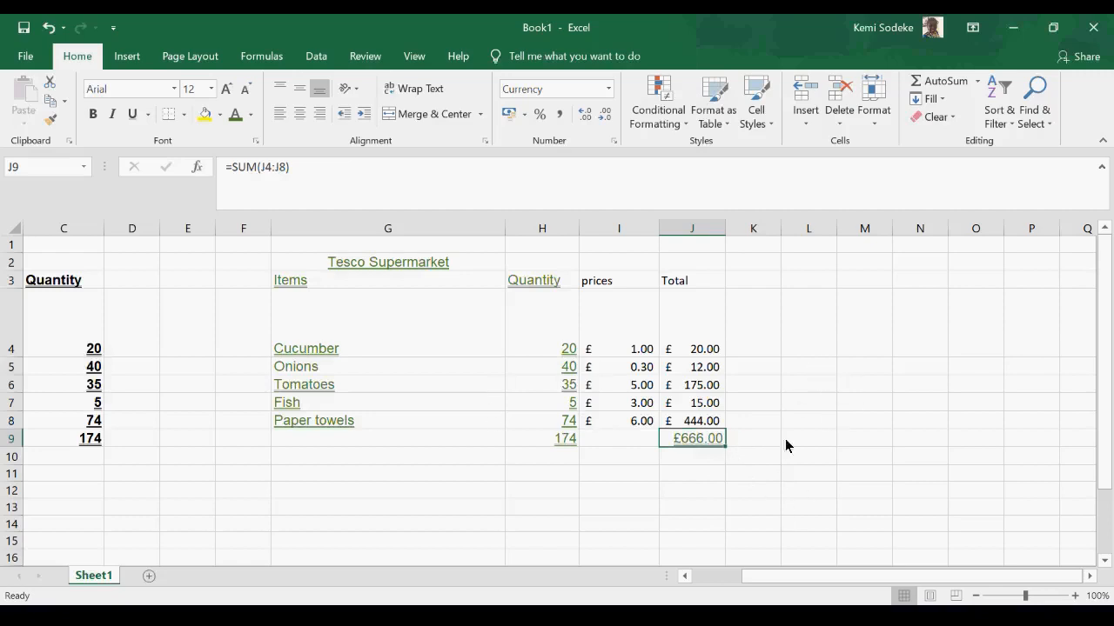
pyautogui.click(795, 300)
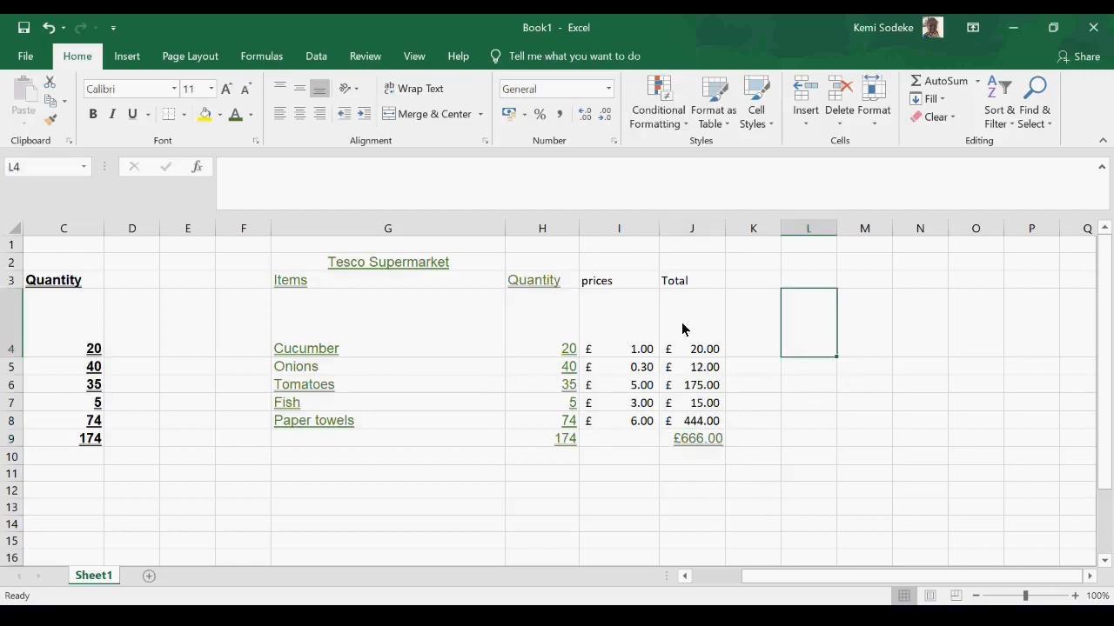
# - Apply the percentage format to the cucumber total in J4
pyautogui.moveTo(752, 439); pyautogui.dragTo(766, 457)
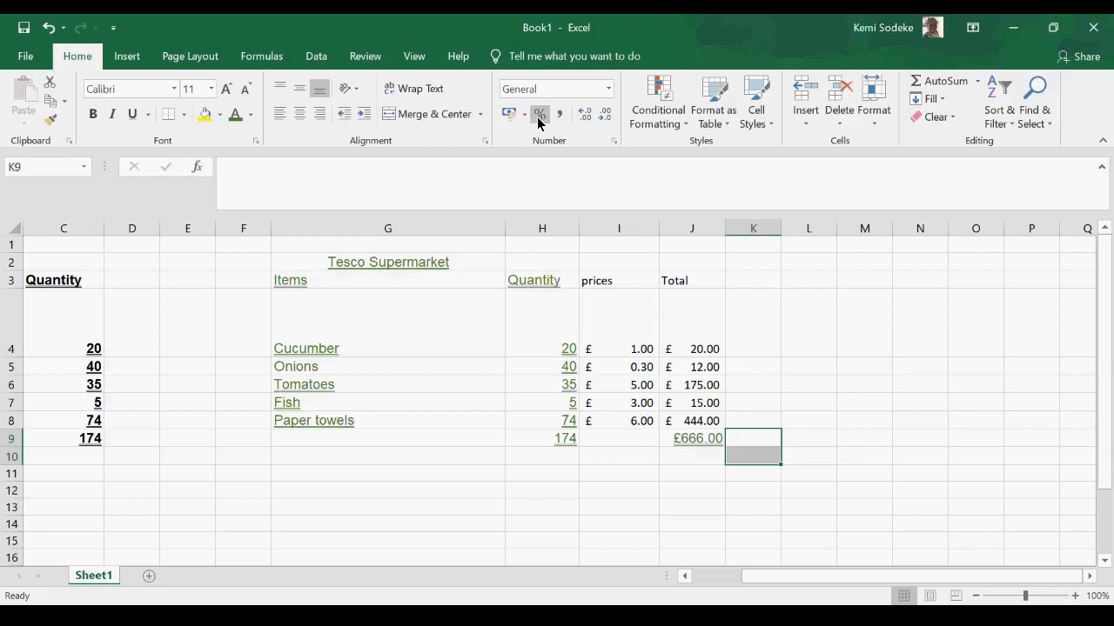
pyautogui.click(704, 352)
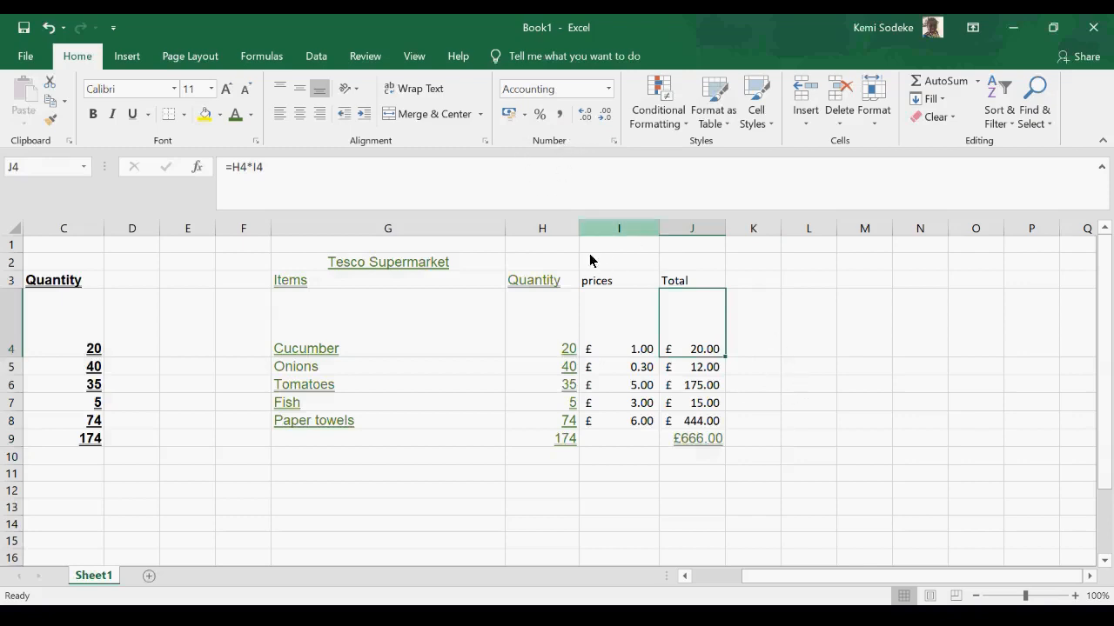
pyautogui.click(539, 116)
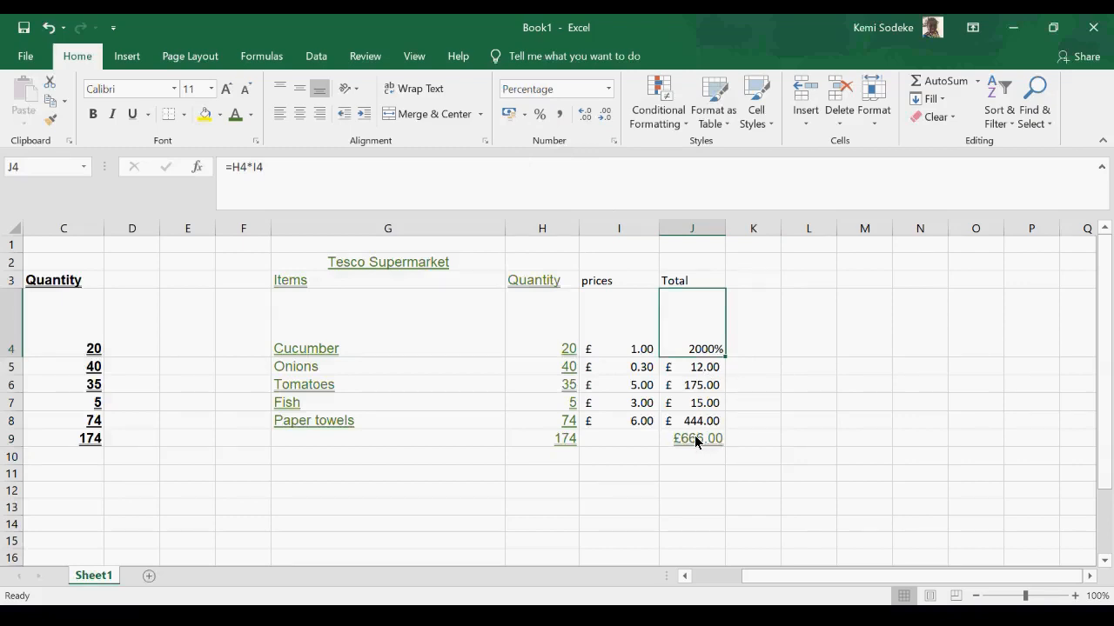
# - Enter 3000 in K9 and apply the comma style to it
pyautogui.click(760, 439)
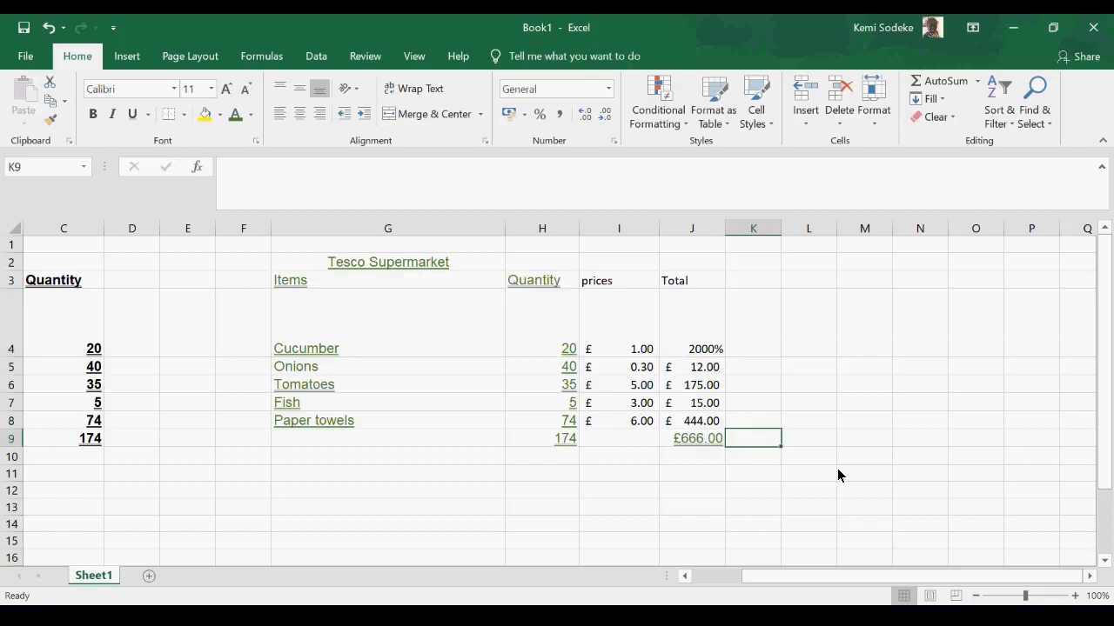
pyautogui.write('3000')
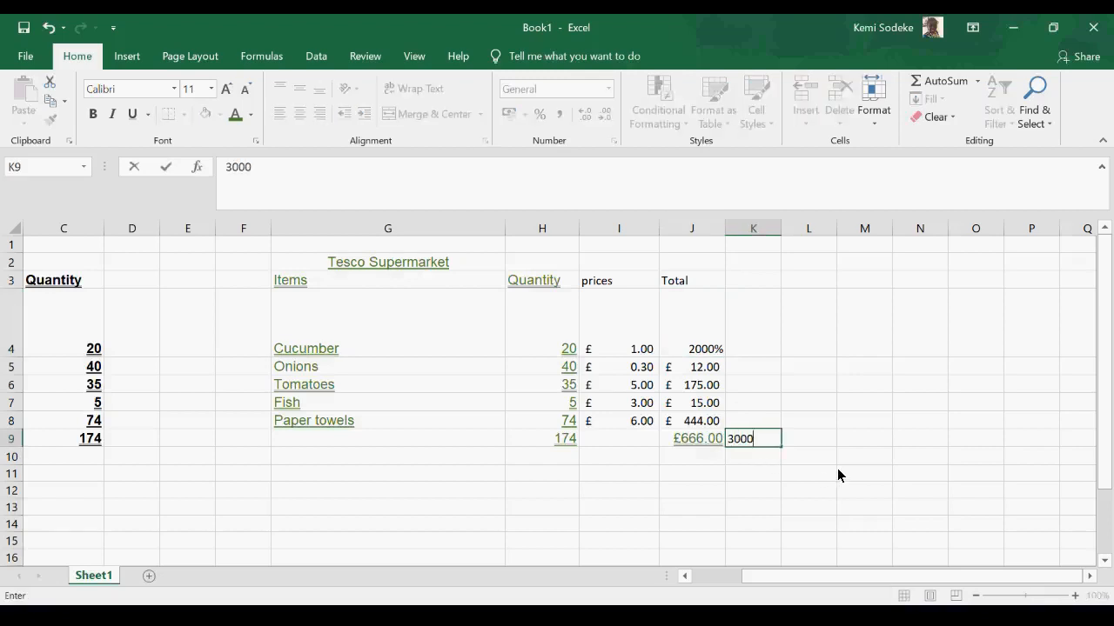
pyautogui.press('Return')
pyautogui.press('Up')
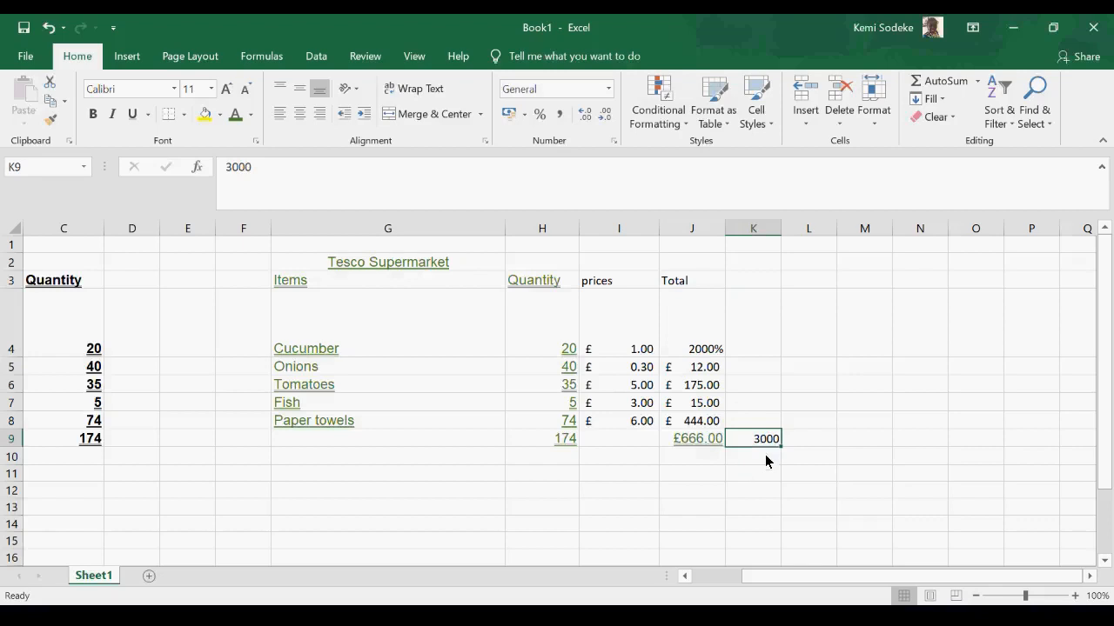
pyautogui.click(560, 114)
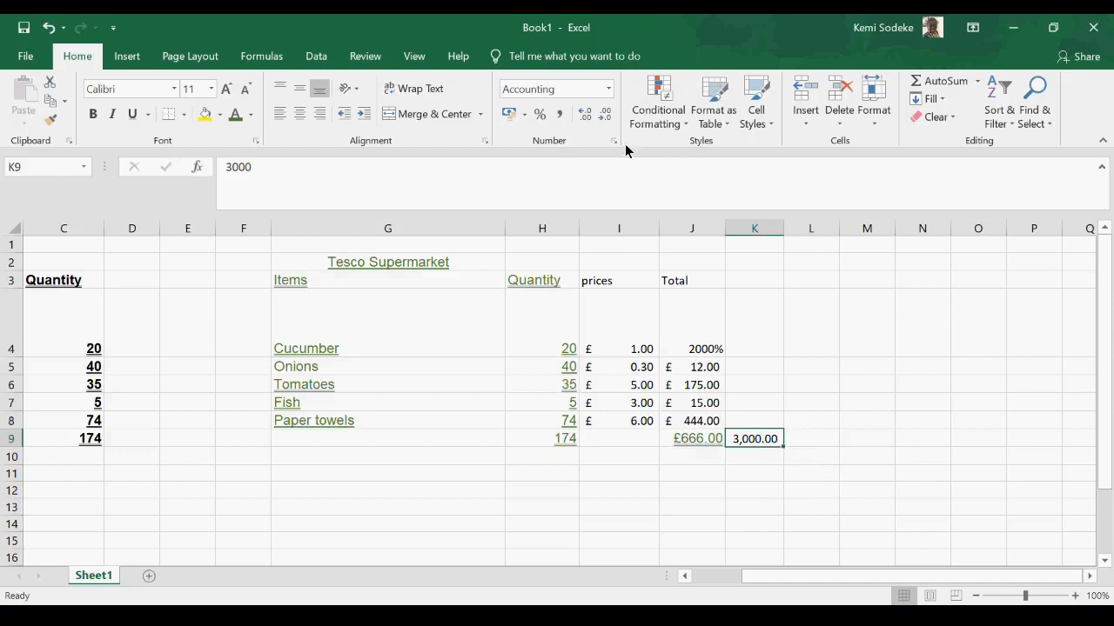
# - Reduce the decimals in K9 to none, increase them to four, and bring them back to two
pyautogui.click(604, 115)
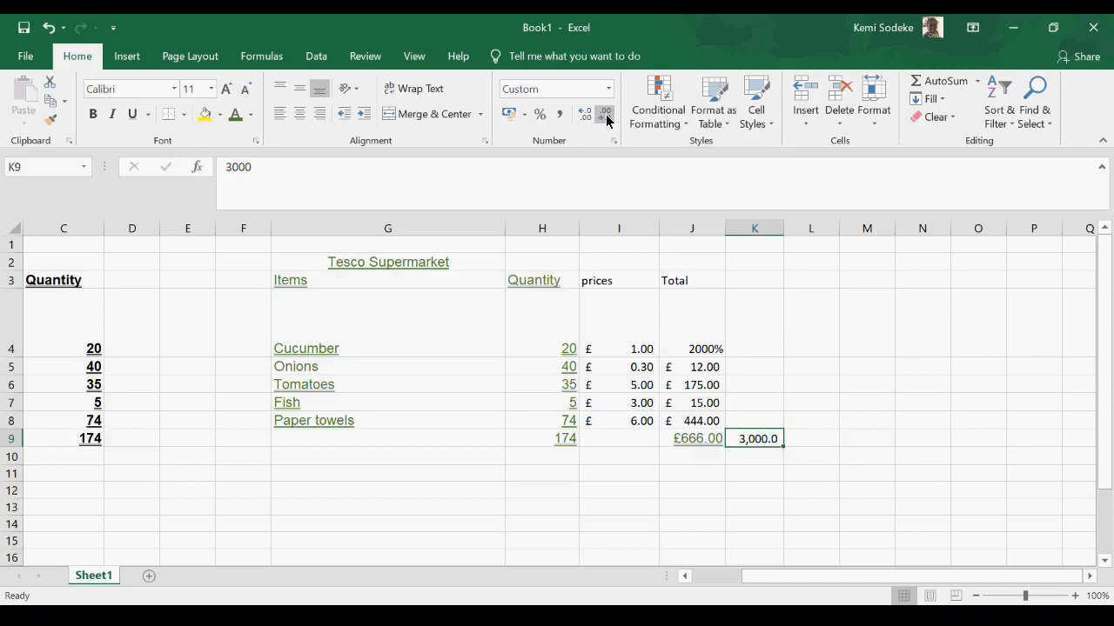
pyautogui.click(604, 116)
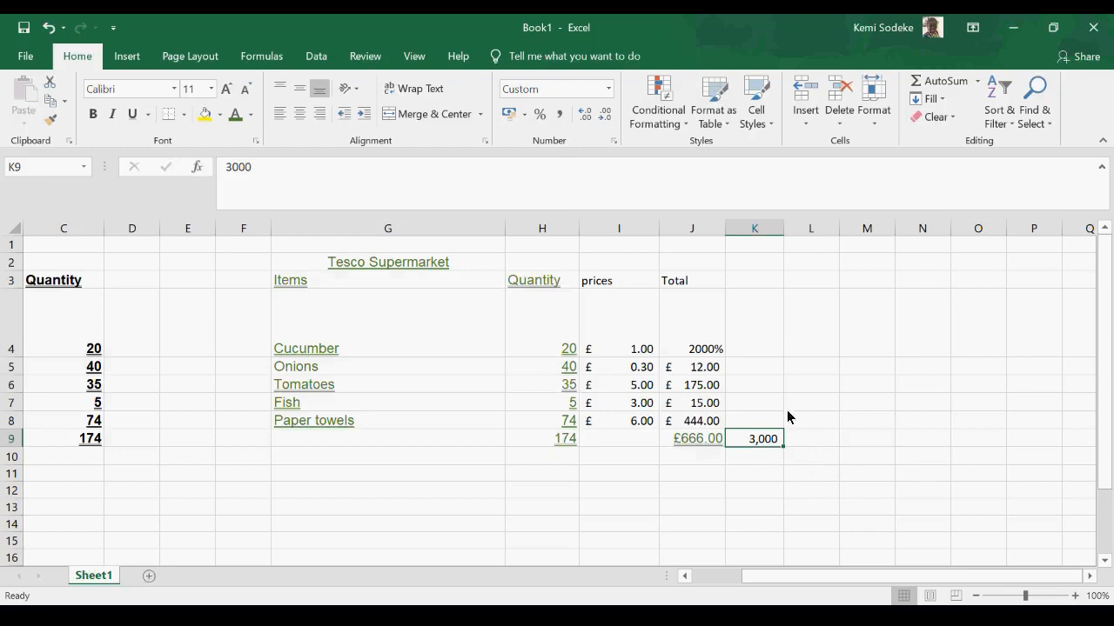
pyautogui.click(584, 115)
pyautogui.click(585, 115)
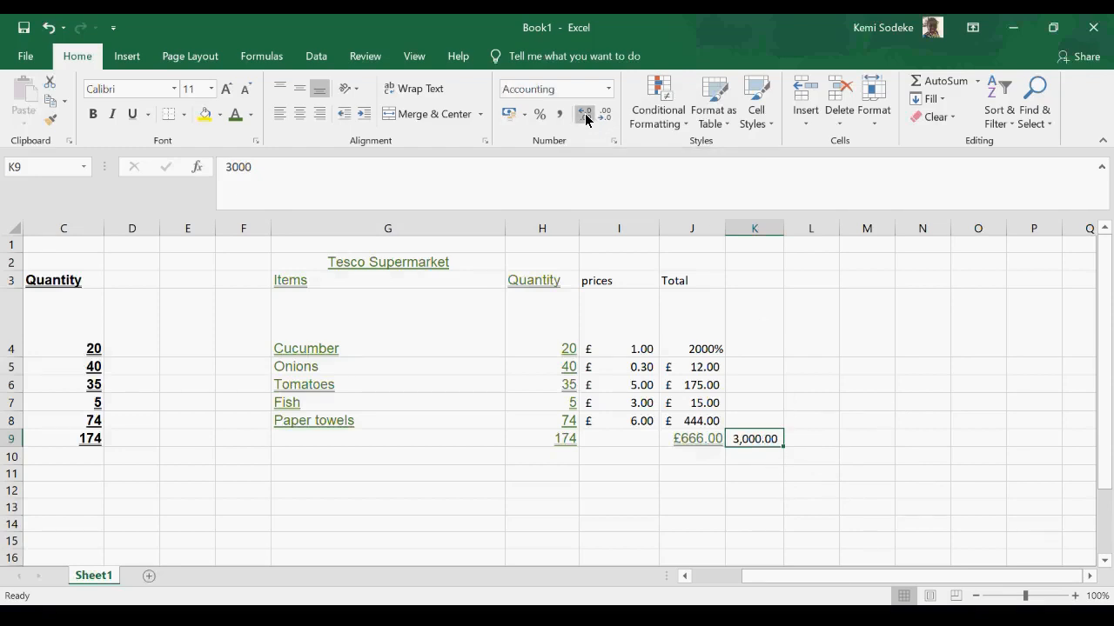
pyautogui.click(584, 115)
pyautogui.click(585, 116)
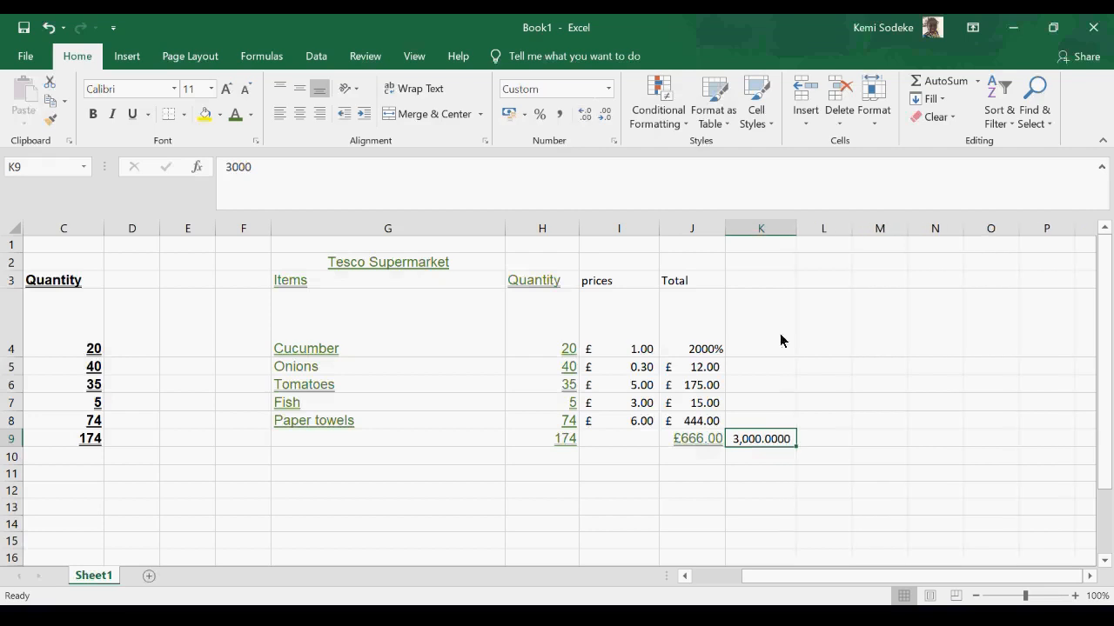
pyautogui.click(612, 118)
pyautogui.click(612, 119)
pyautogui.click(857, 438)
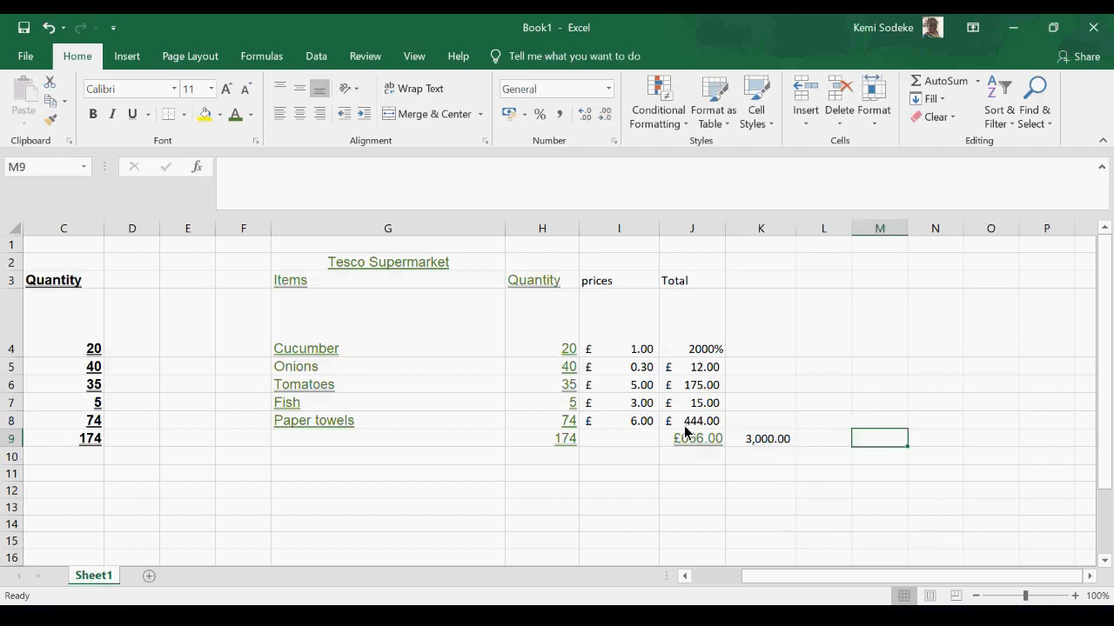
# - Examine the number formats available for K9 and the kinds of conditional formatting rules on offer
pyautogui.click(779, 439)
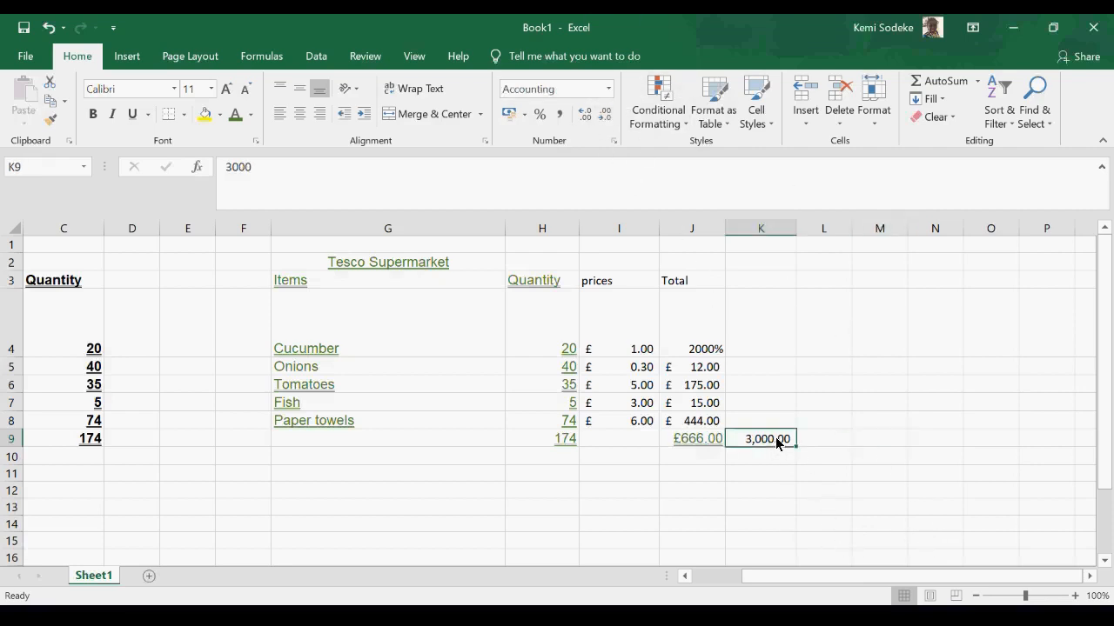
pyautogui.click(609, 88)
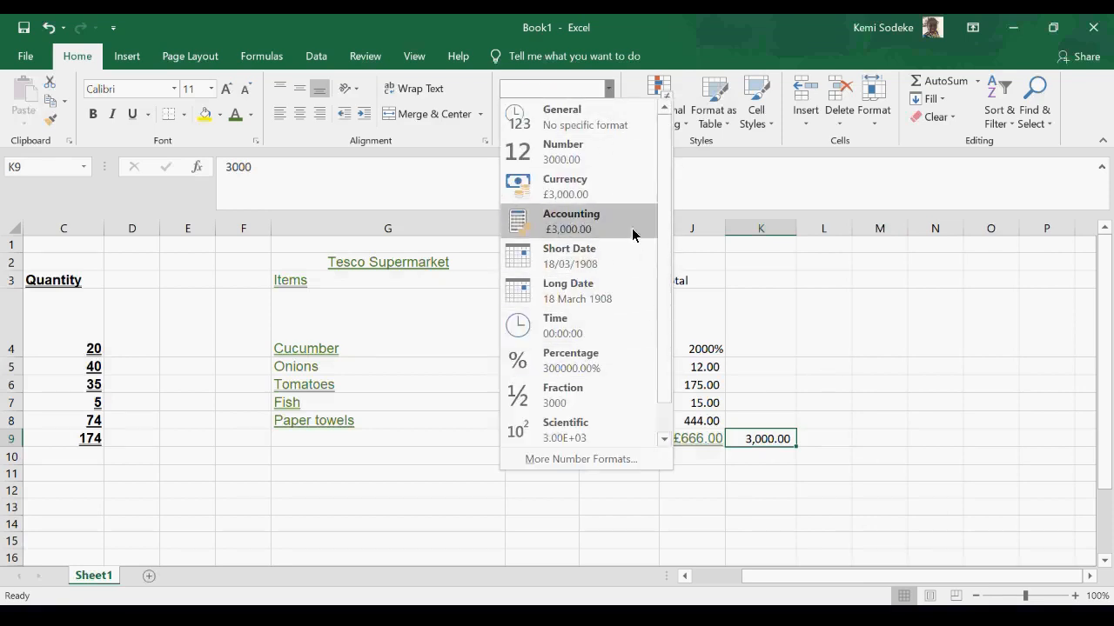
pyautogui.scroll(-1, 662, 217)
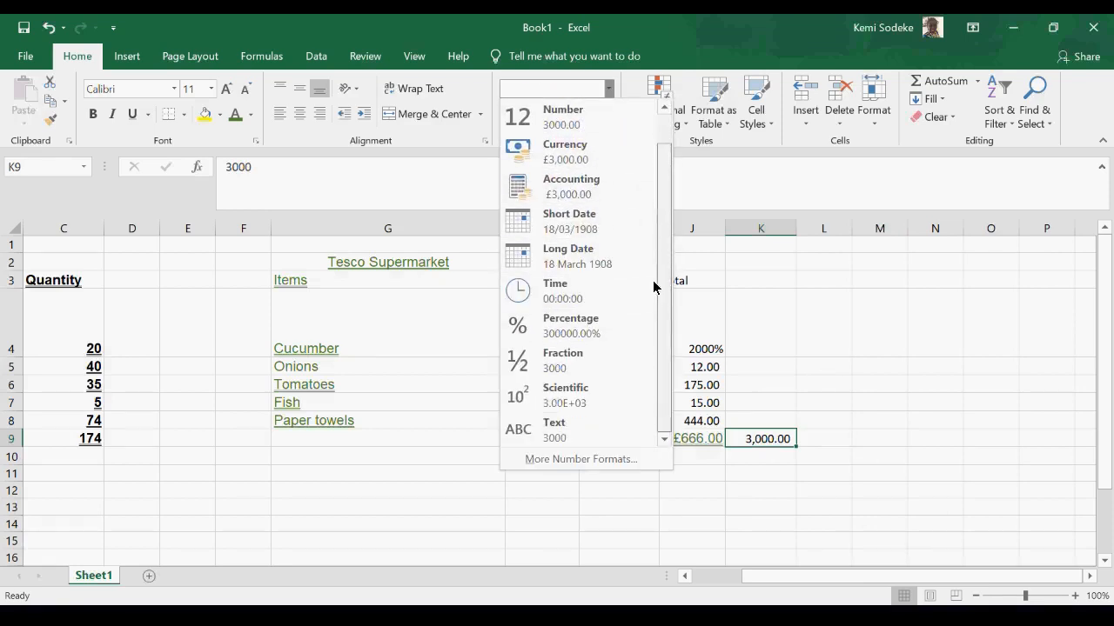
pyautogui.scroll(1, 664, 166)
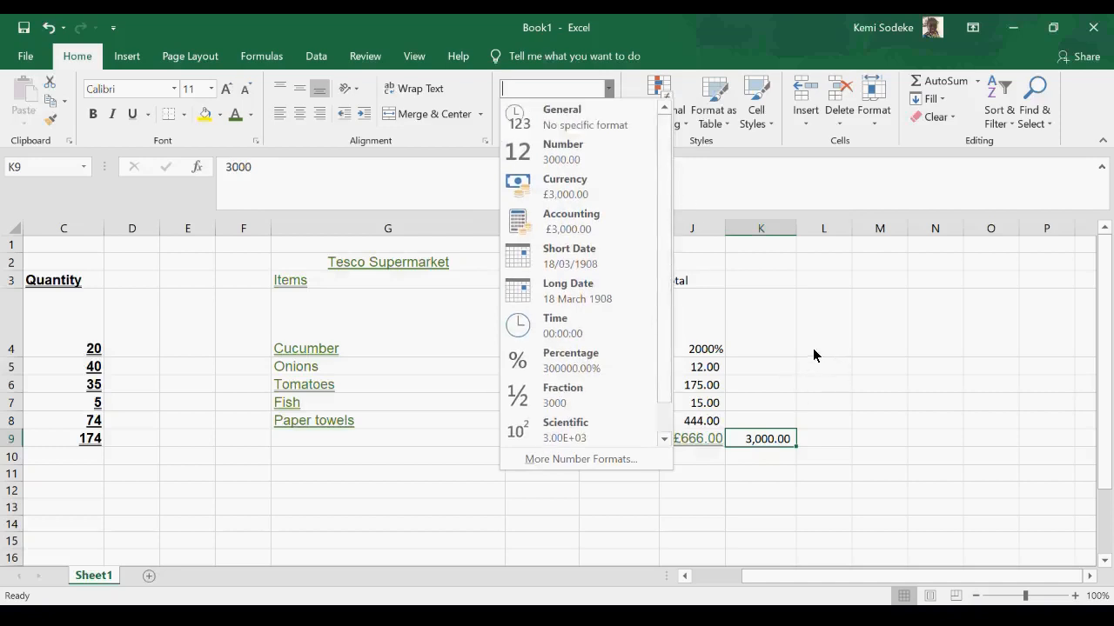
pyautogui.click(850, 363)
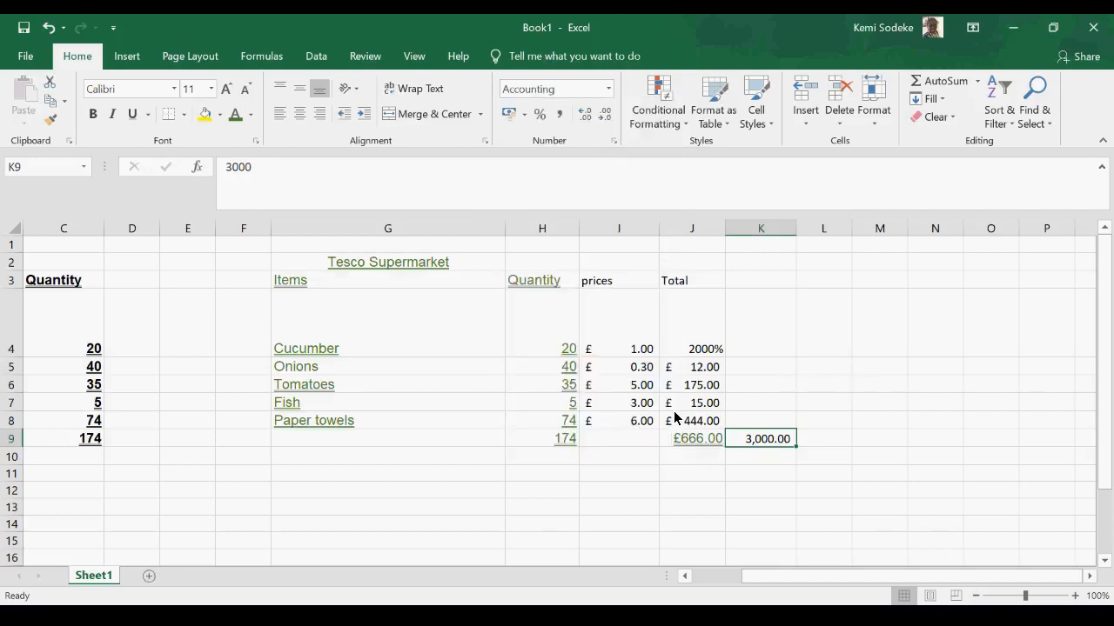
pyautogui.click(488, 495)
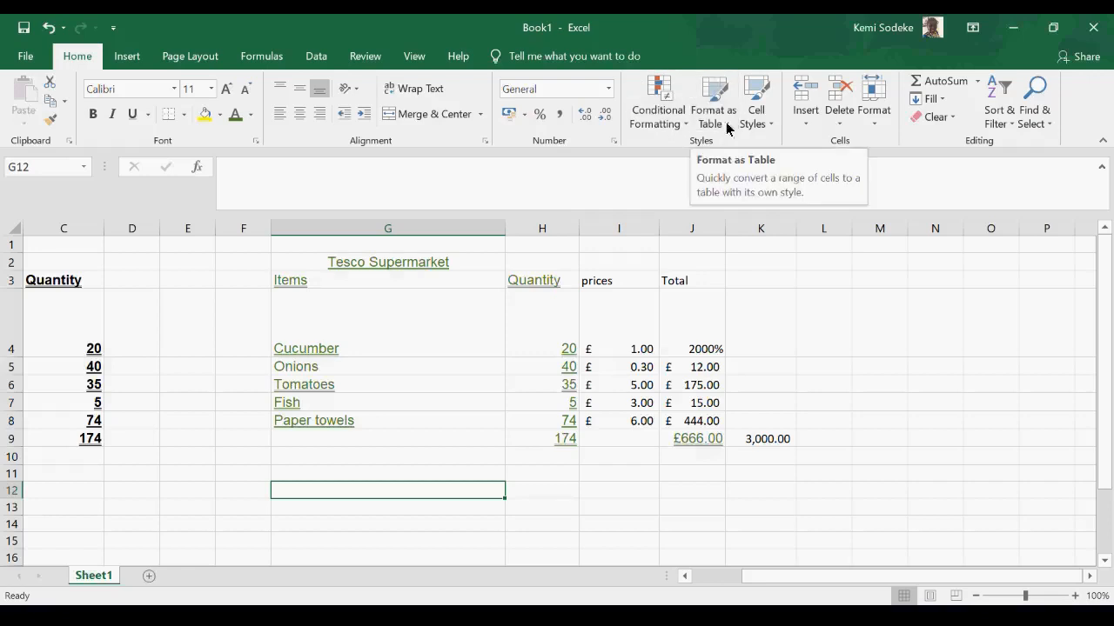
pyautogui.click(858, 389)
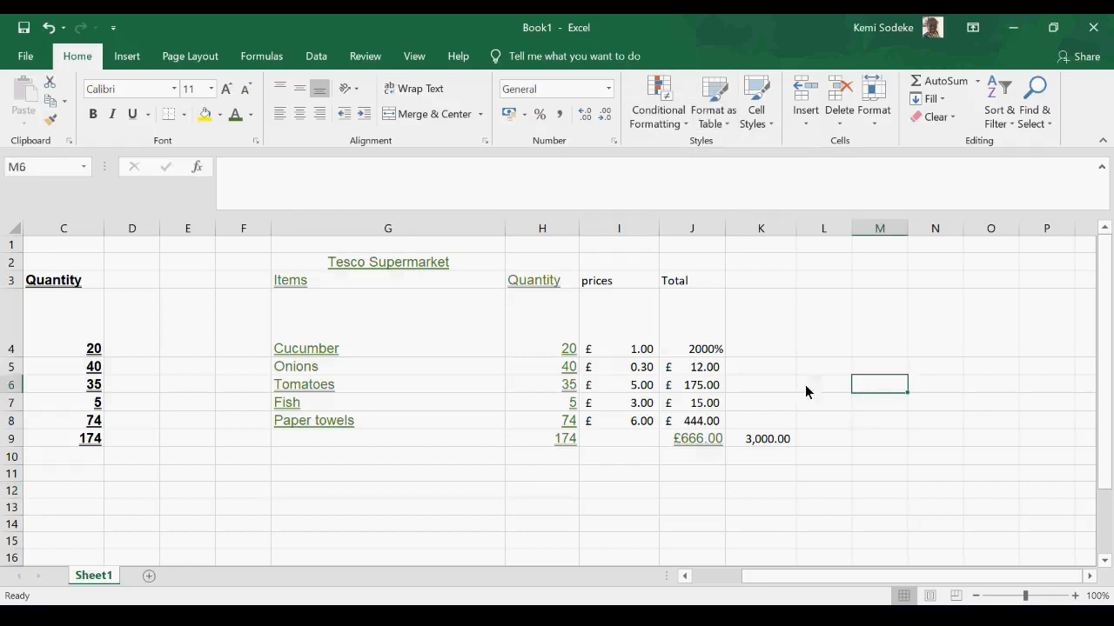
pyautogui.click(687, 125)
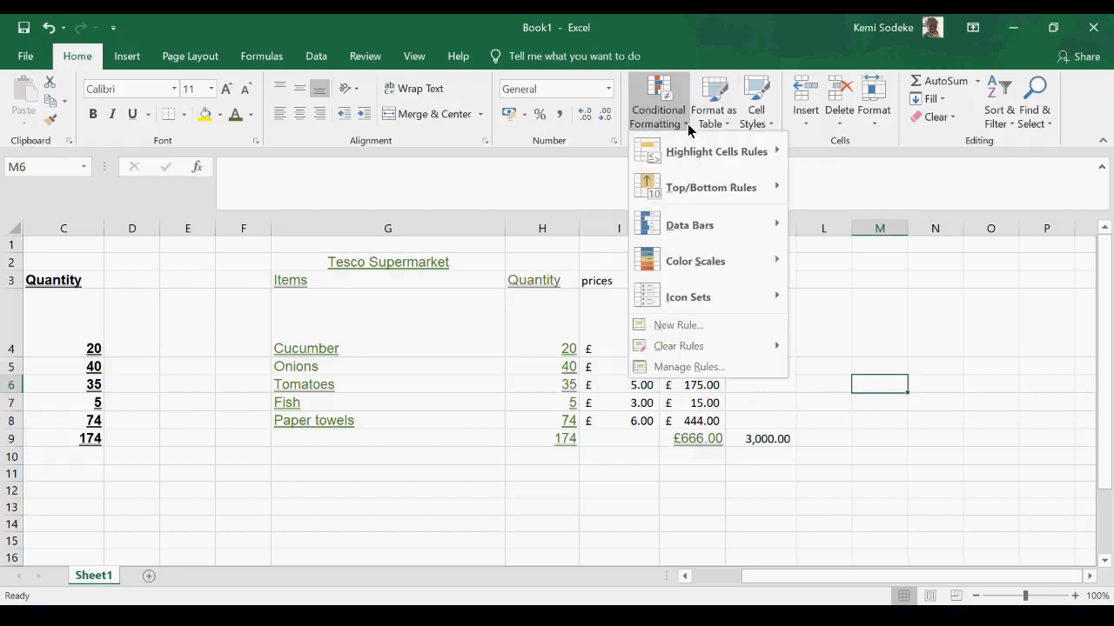
pyautogui.press('Escape')
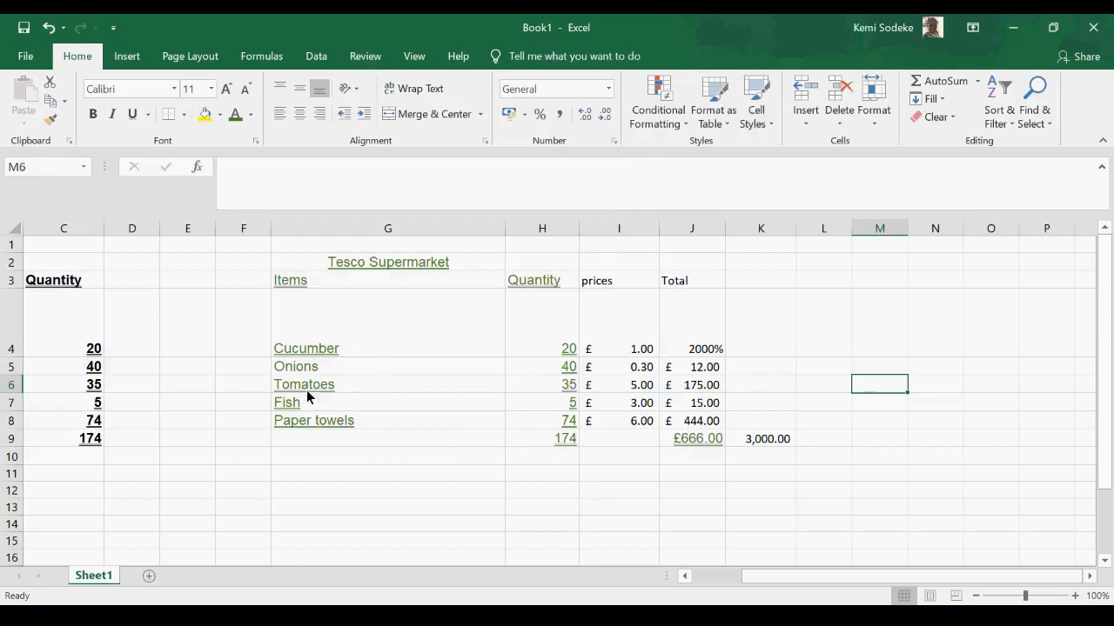
# - Enter Fish as an item in G9, below Paper towels
pyautogui.click(337, 443)
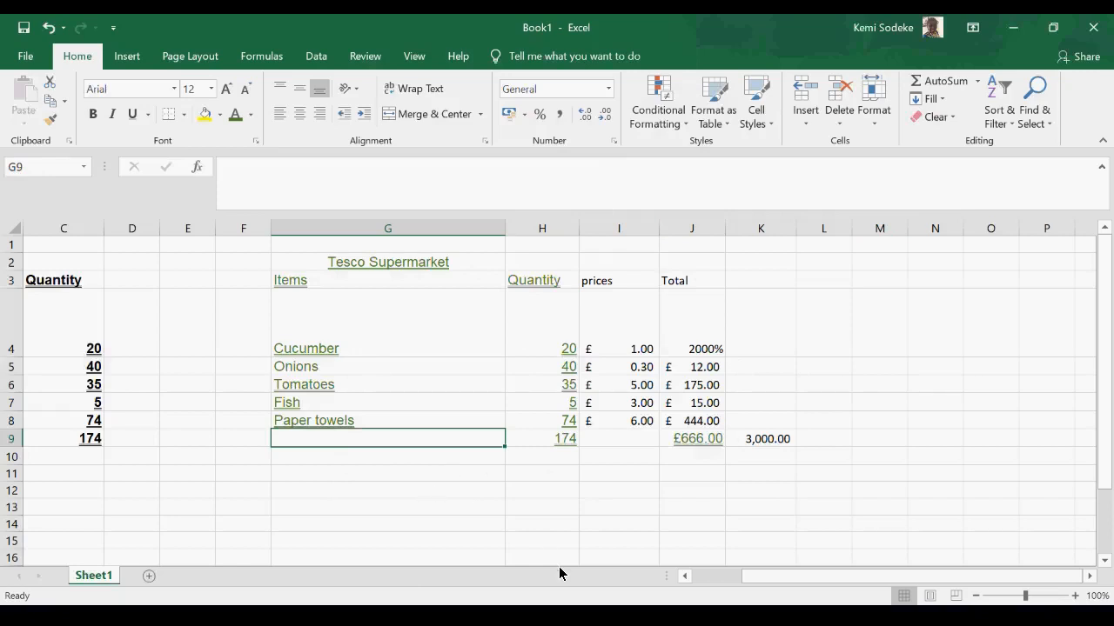
pyautogui.write('Fish')
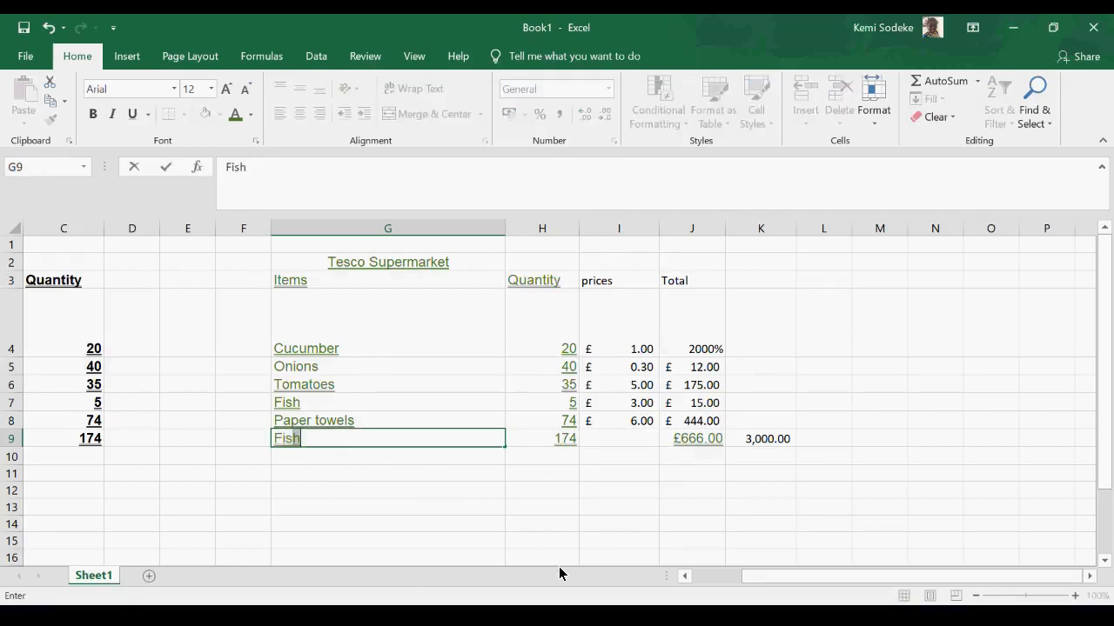
pyautogui.press('Return')
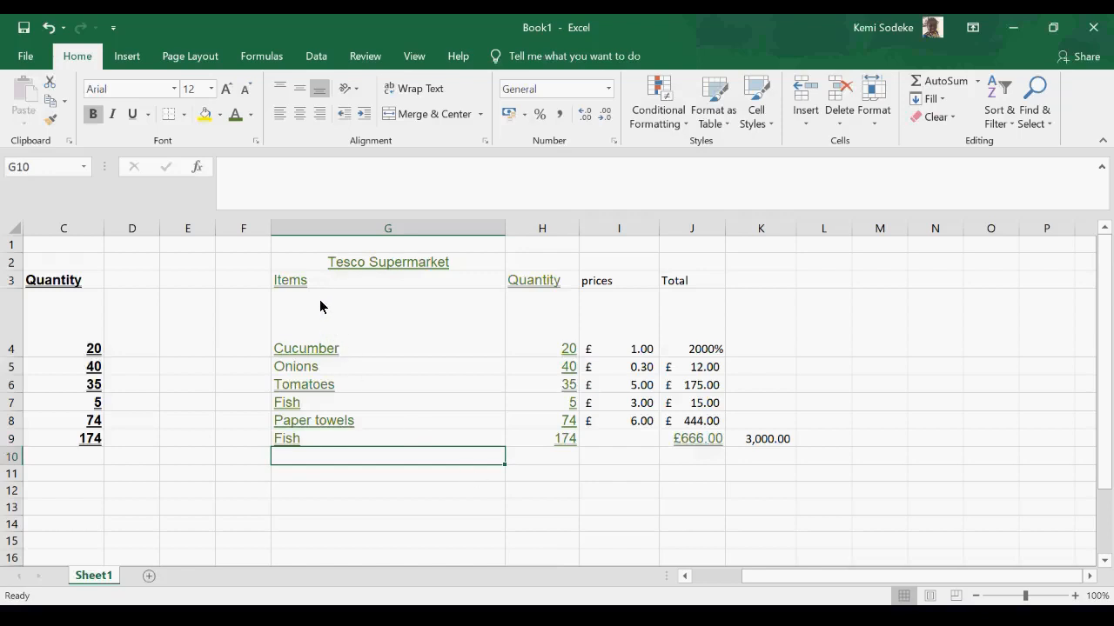
# - Highlight duplicate values in G2:G9 with Light Red Fill with Dark Red Text using conditional formatting
pyautogui.moveTo(348, 266); pyautogui.dragTo(344, 440)
pyautogui.click(687, 128)
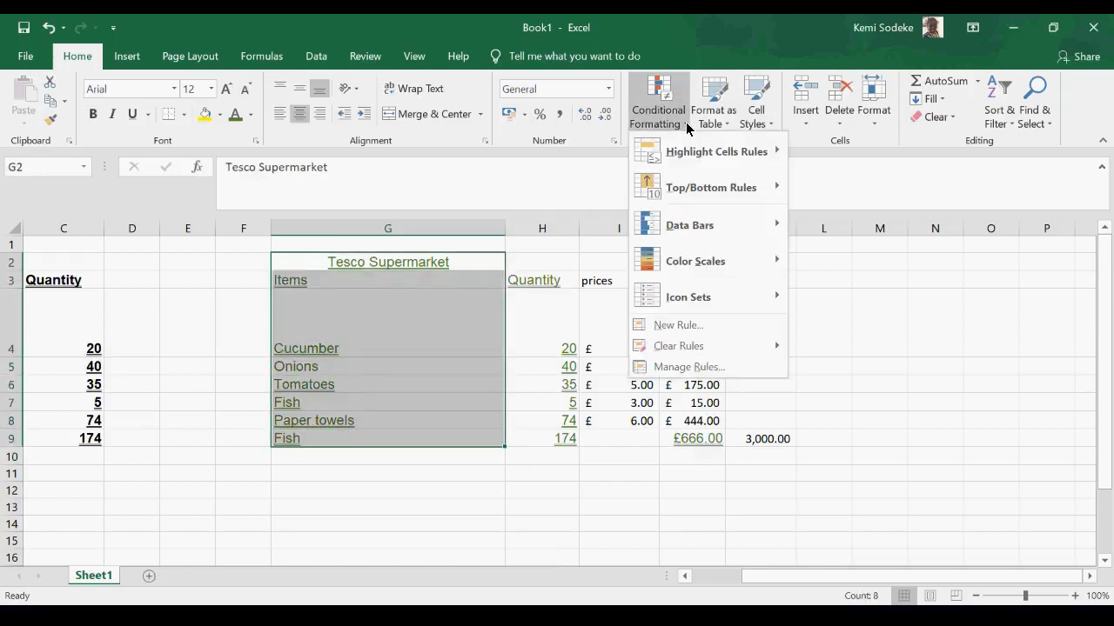
pyautogui.moveTo(701, 155)
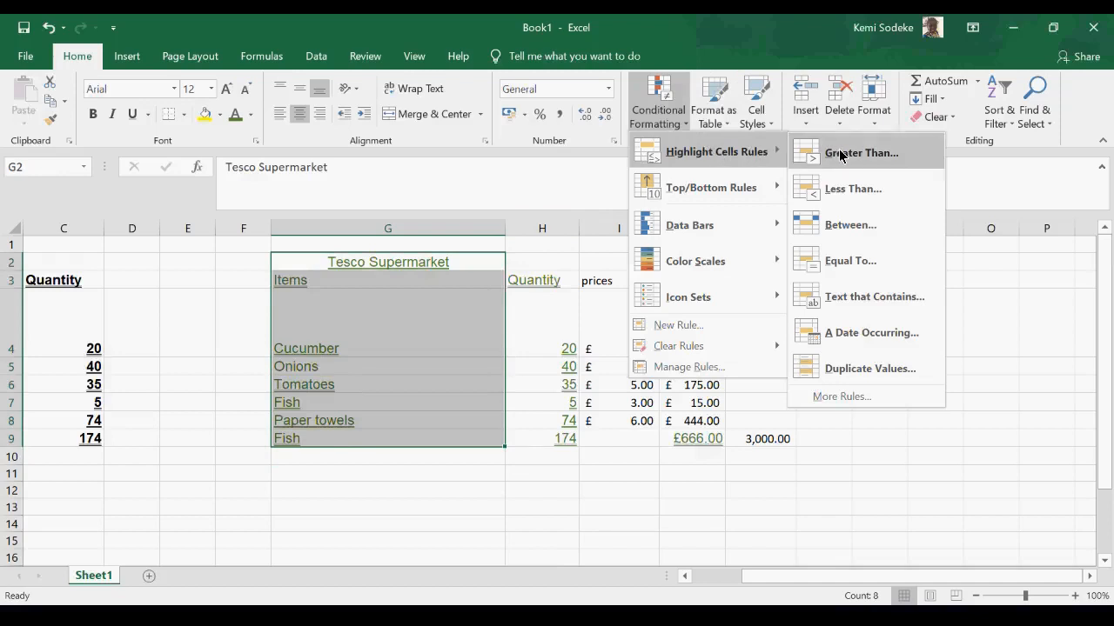
pyautogui.click(870, 369)
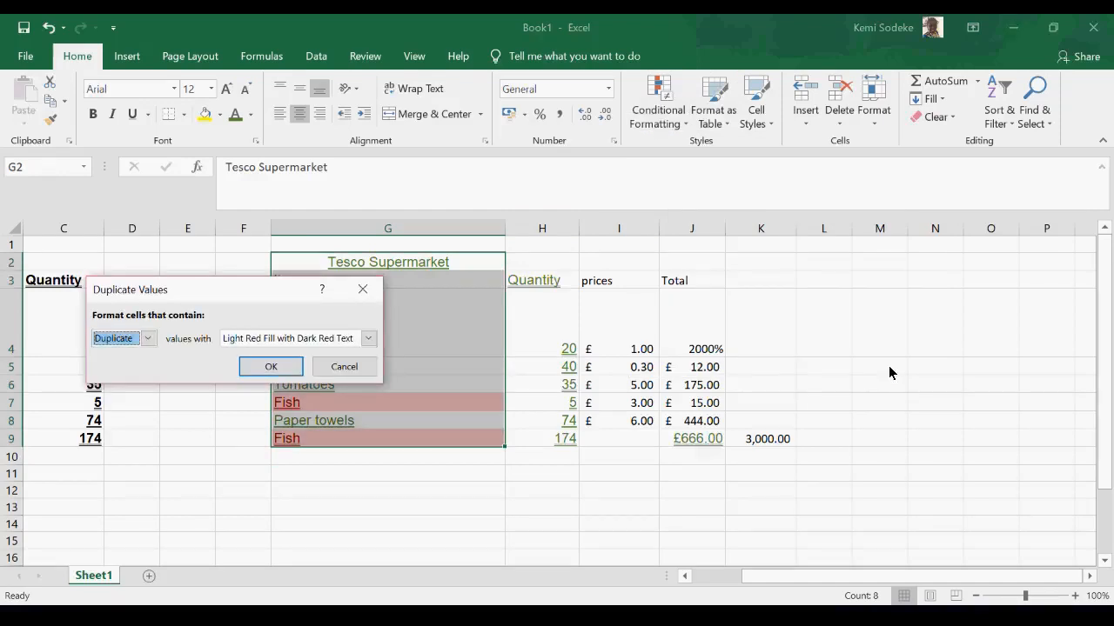
pyautogui.moveTo(236, 299); pyautogui.dragTo(778, 170)
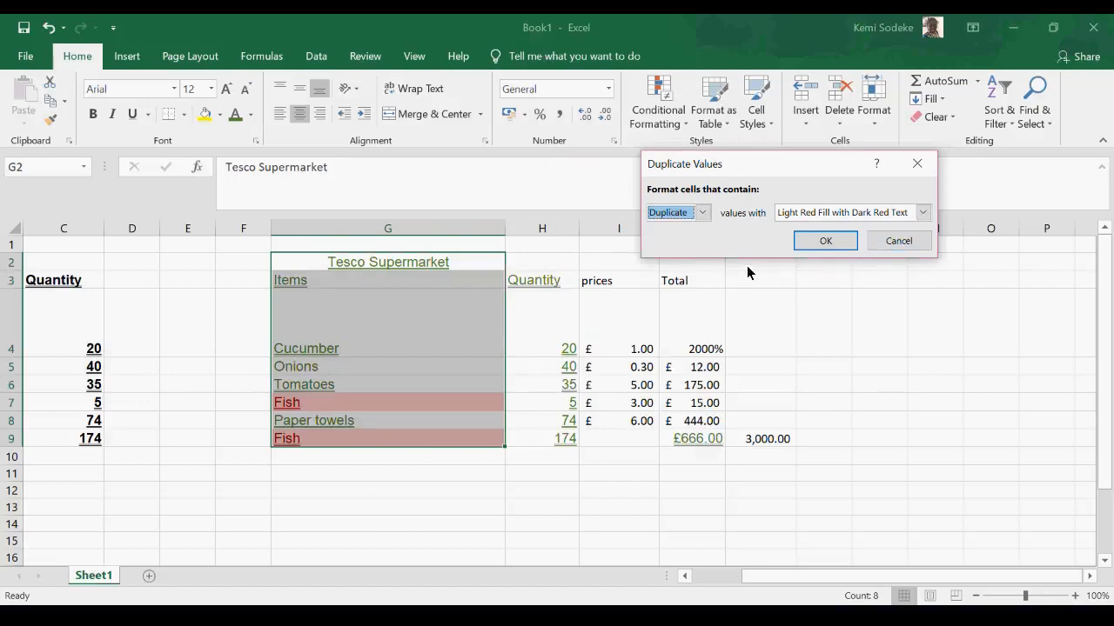
pyautogui.click(828, 244)
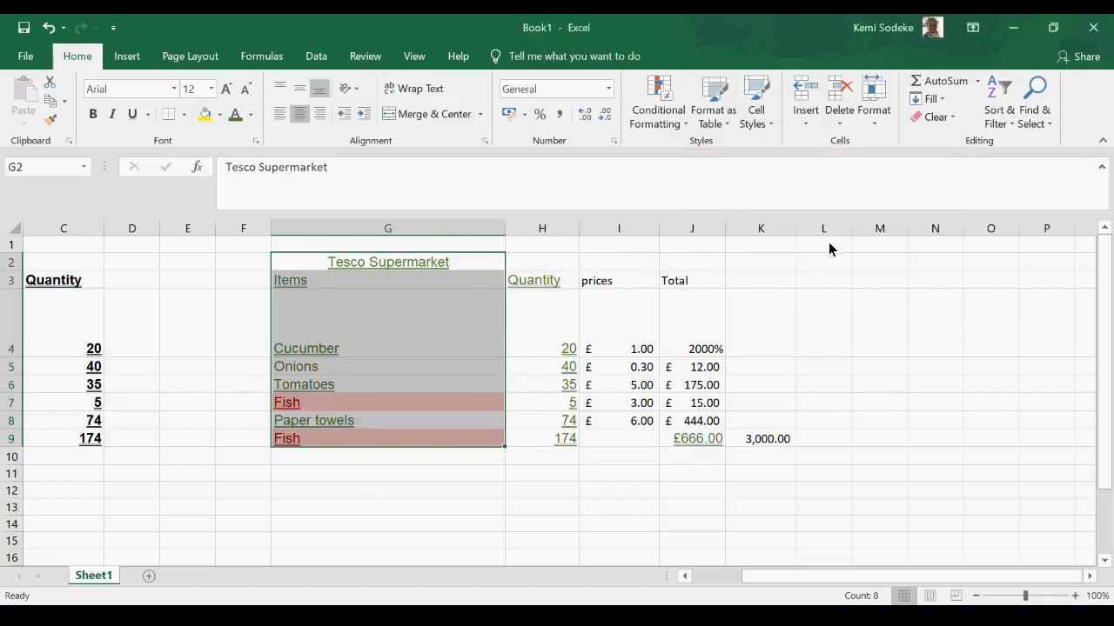
pyautogui.click(386, 509)
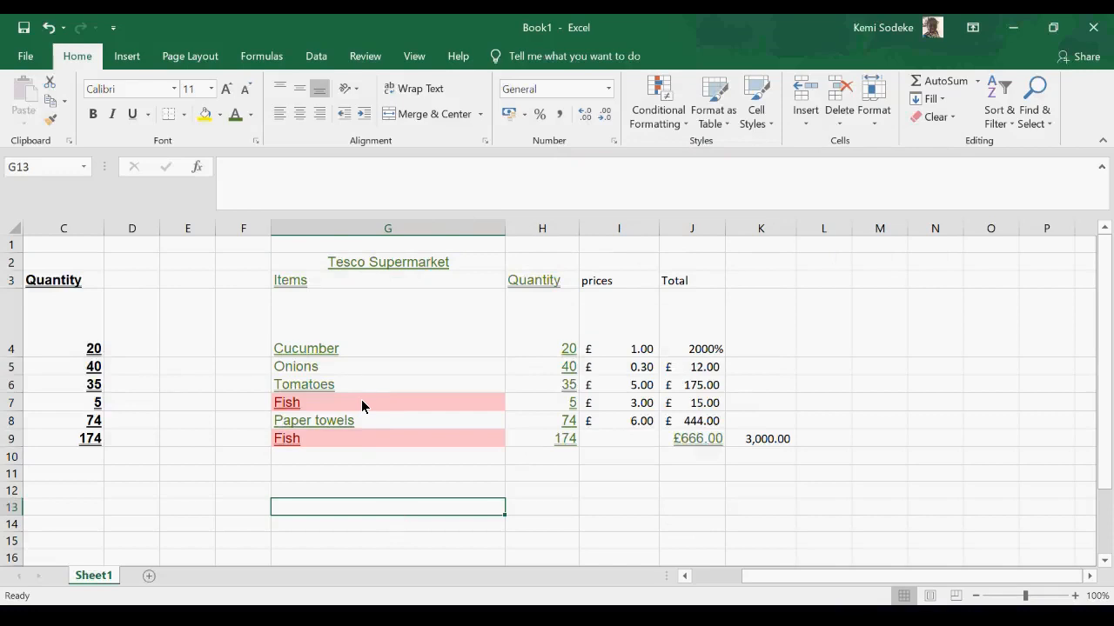
# - Undo the duplicate-value highlighting in the items column and look over the other highlight cells rules
pyautogui.click(355, 402)
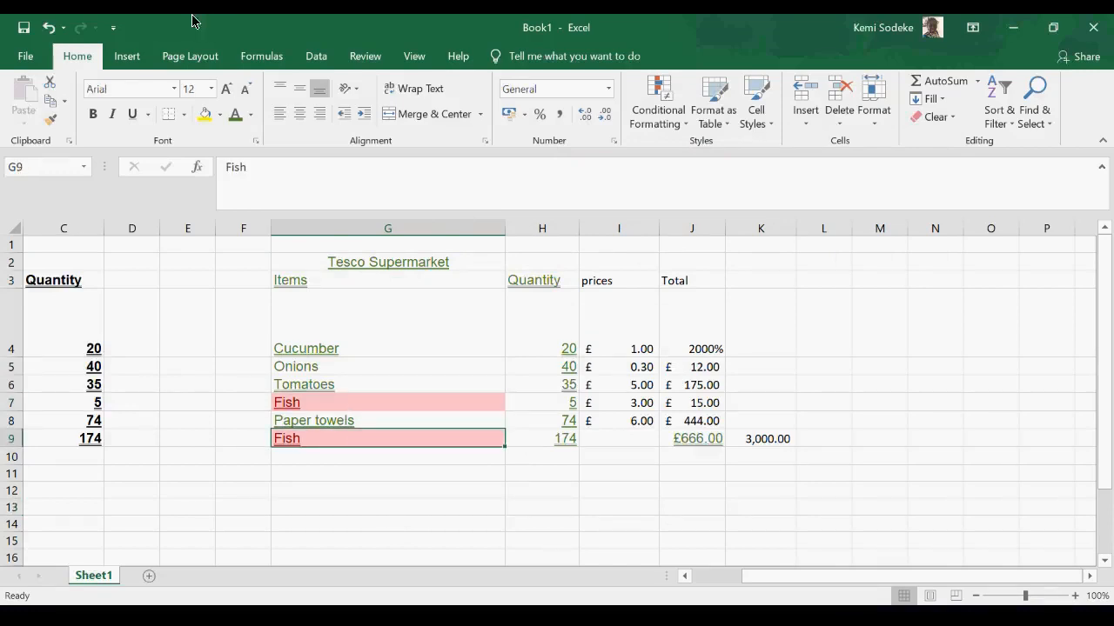
pyautogui.click(48, 27)
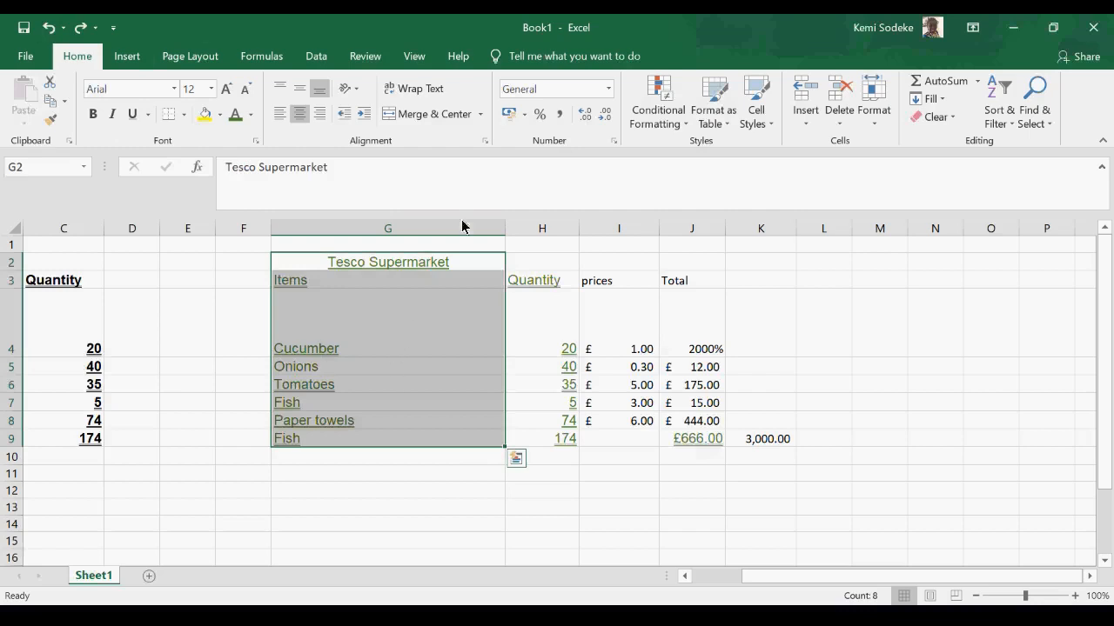
pyautogui.click(672, 124)
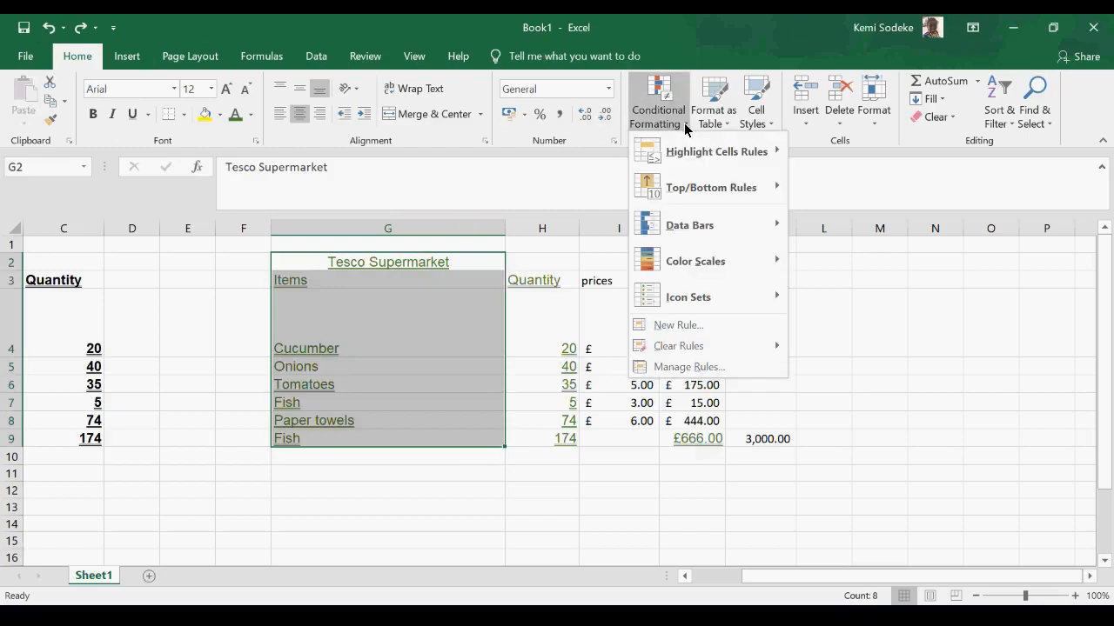
pyautogui.moveTo(724, 156)
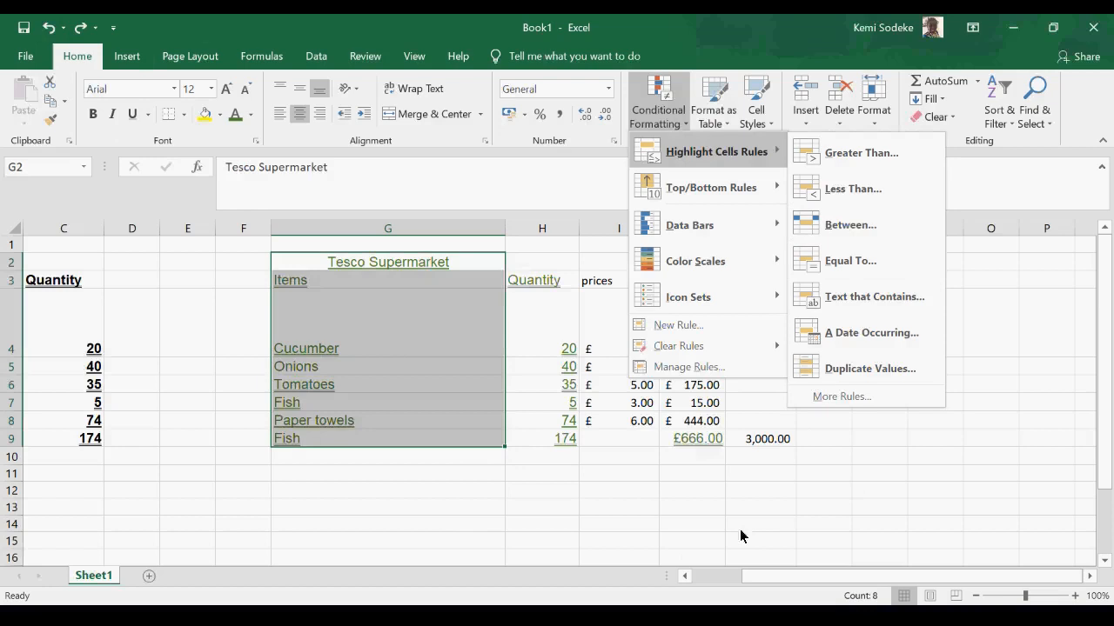
pyautogui.click(495, 525)
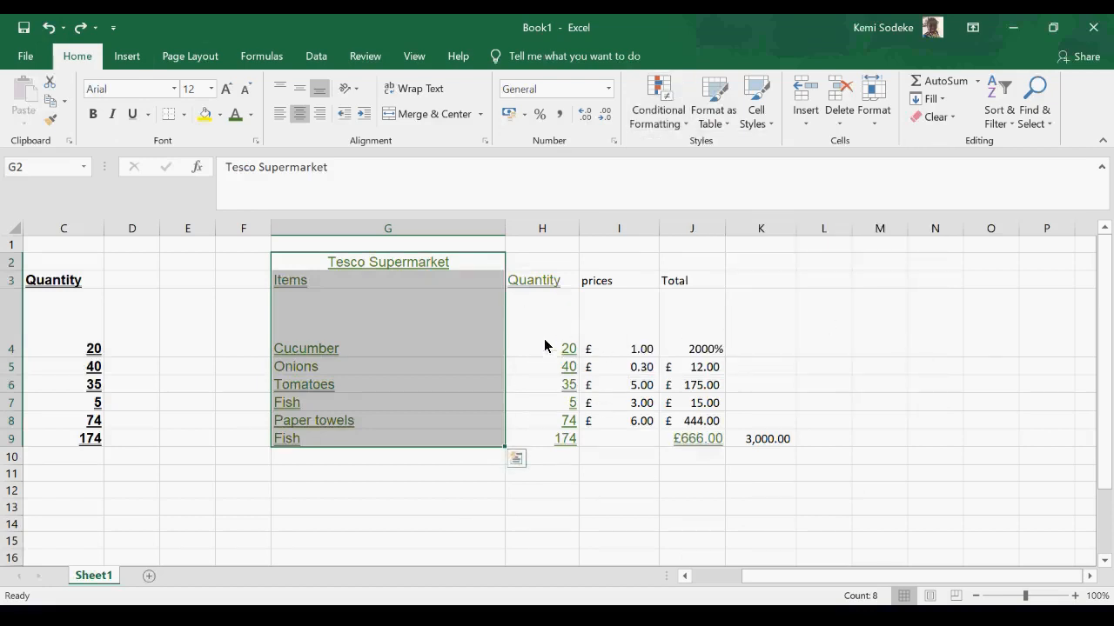
# - Start a new formula-based conditional formatting rule for the quantities in H4:H9, with >20 as its formula
pyautogui.moveTo(557, 315); pyautogui.dragTo(557, 441)
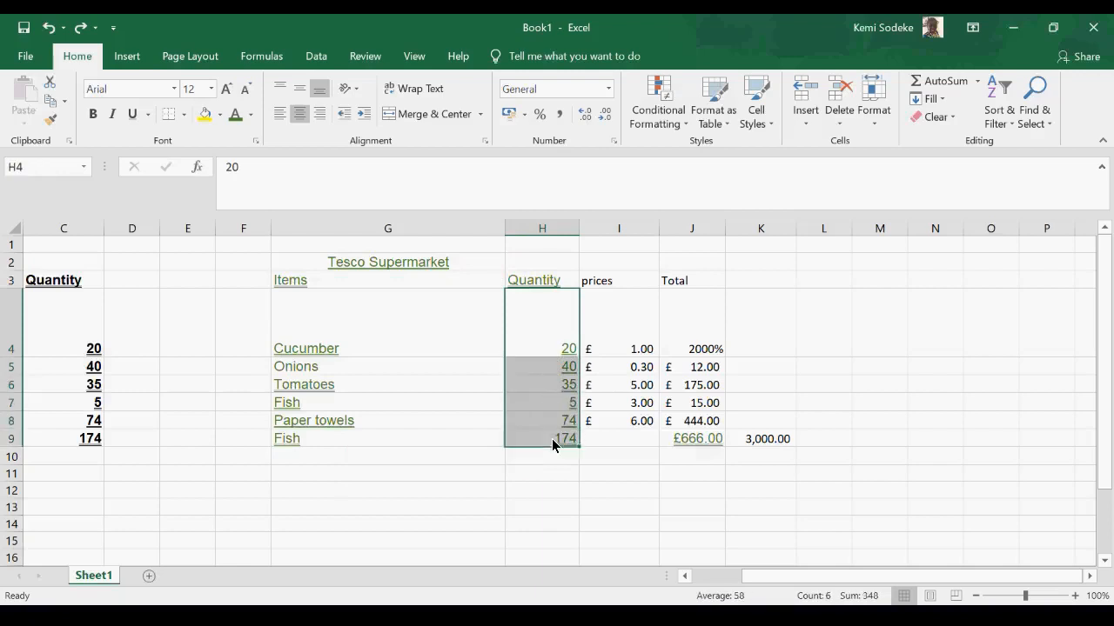
pyautogui.click(687, 129)
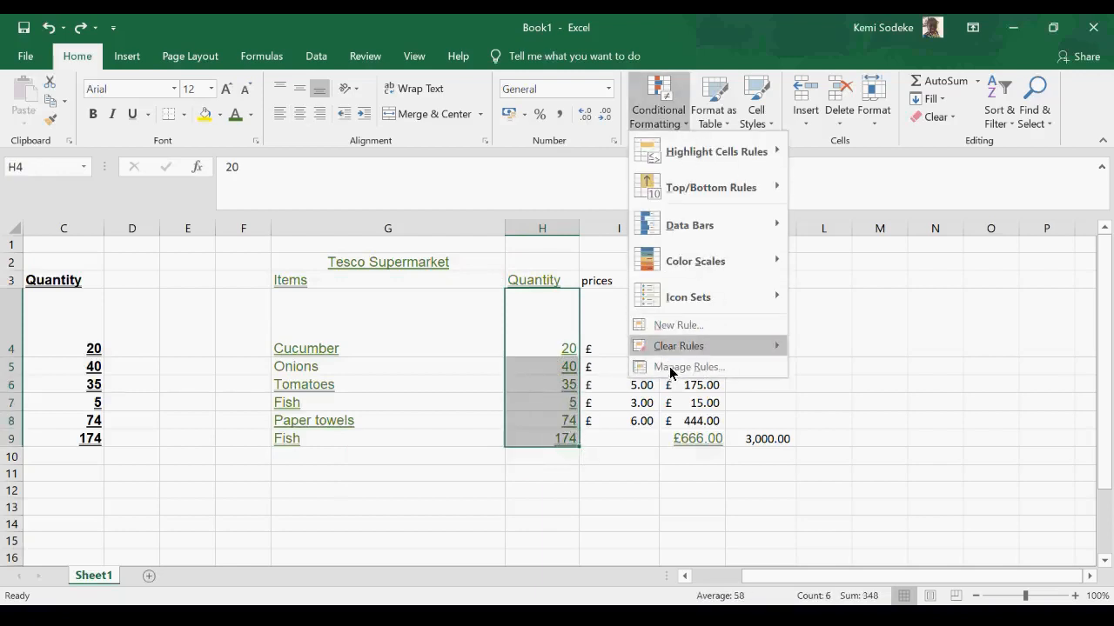
pyautogui.click(696, 325)
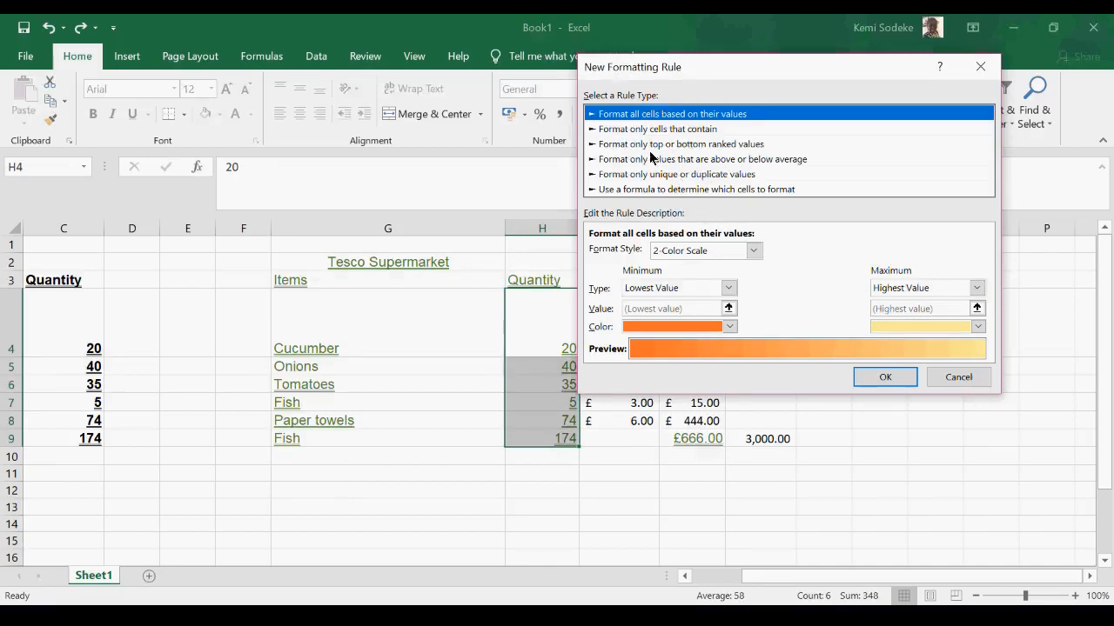
pyautogui.click(678, 189)
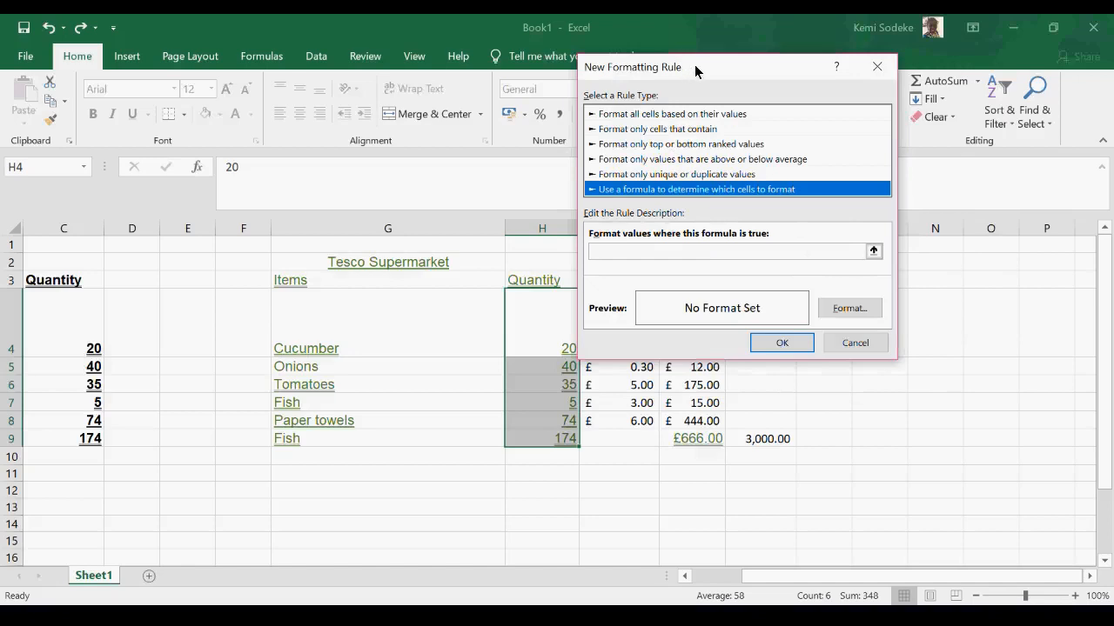
pyautogui.moveTo(696, 71); pyautogui.dragTo(757, 66)
pyautogui.click(696, 245)
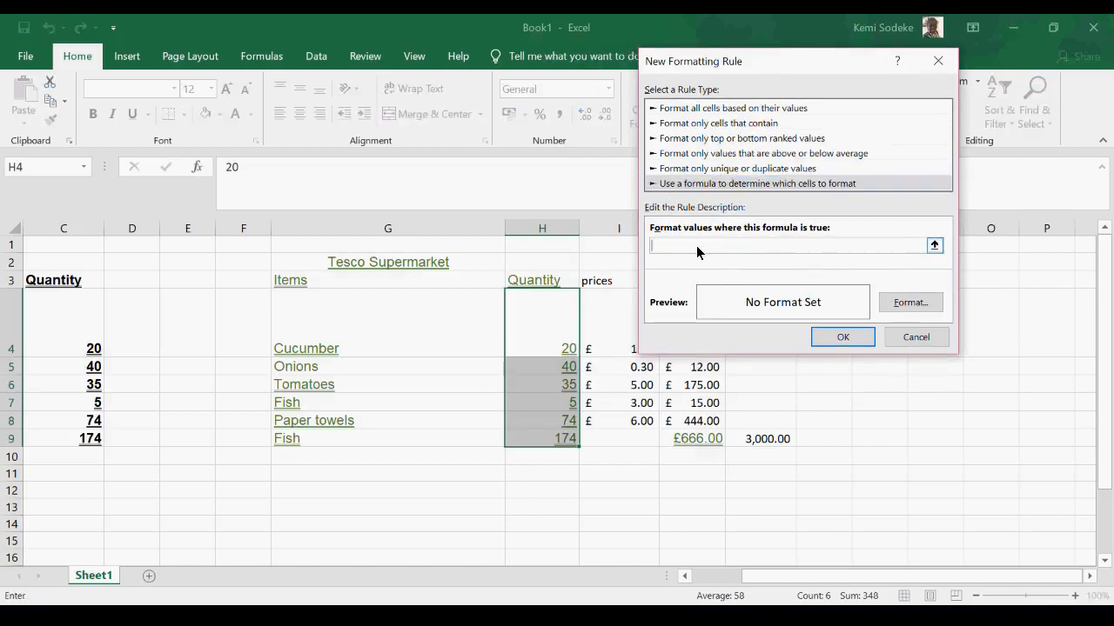
pyautogui.write('>20')
# - Give the >20 rule a darker blue background fill and apply it to the quantities
pyautogui.click(913, 307)
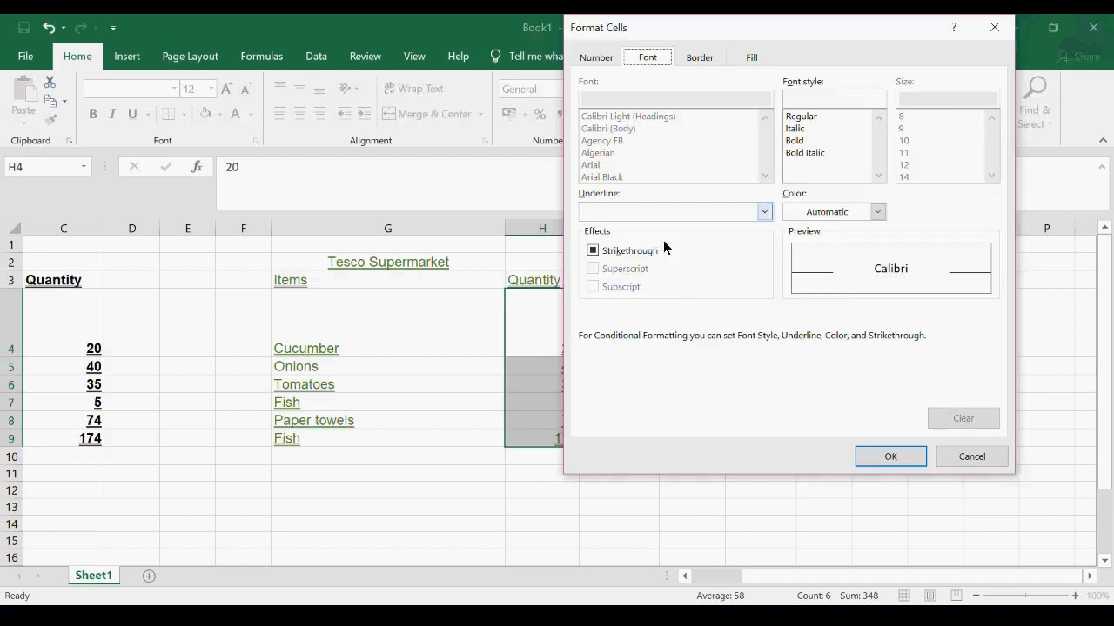
pyautogui.click(753, 58)
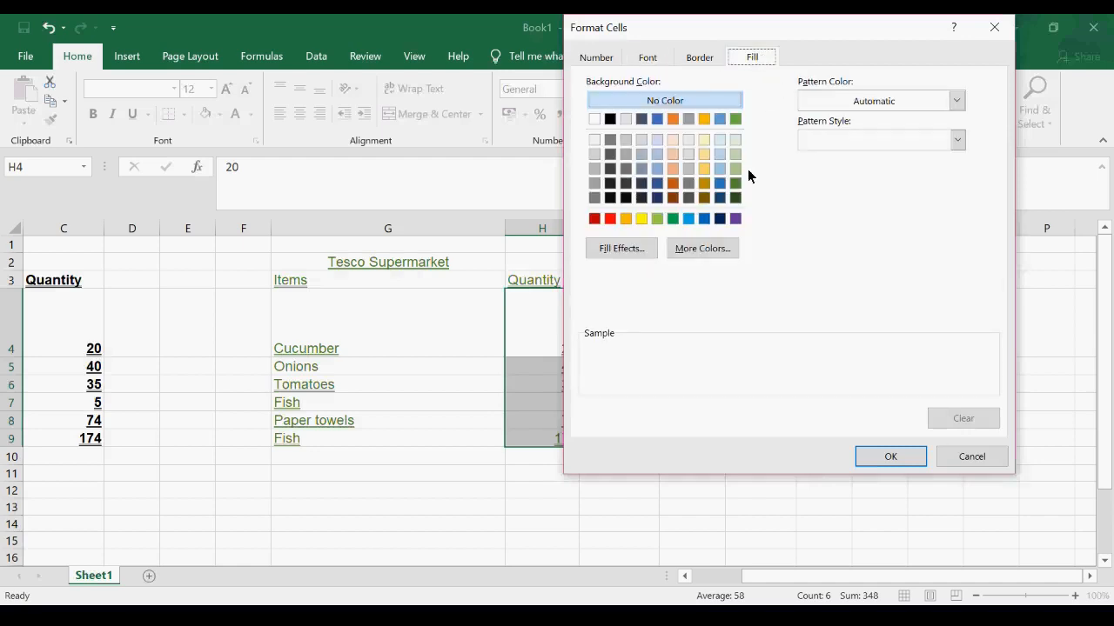
pyautogui.click(719, 183)
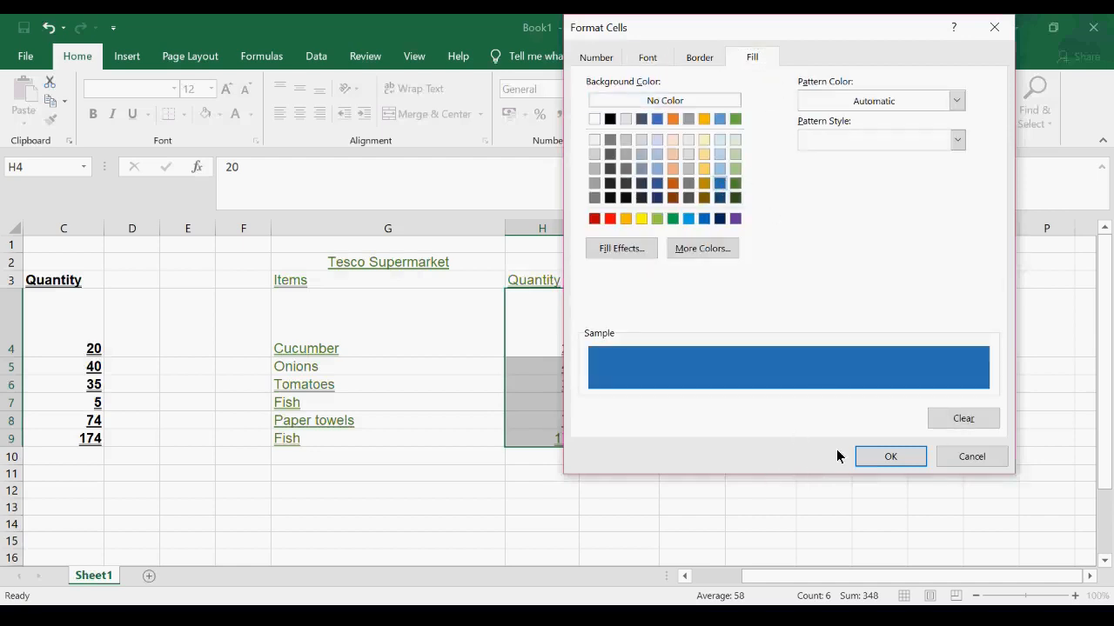
pyautogui.click(888, 457)
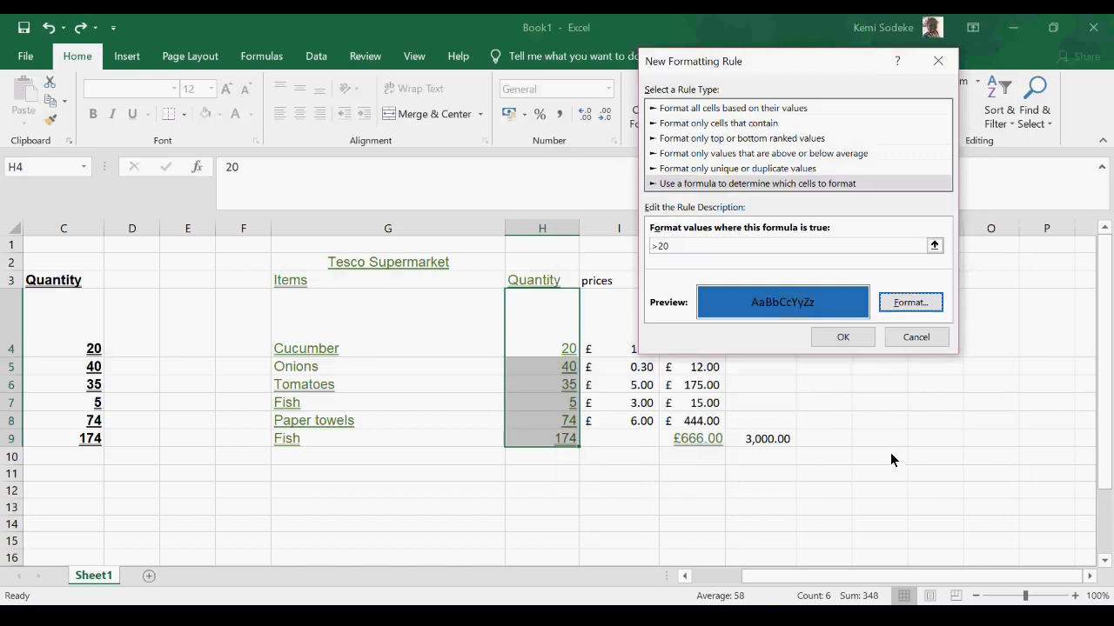
pyautogui.click(843, 338)
pyautogui.click(543, 344)
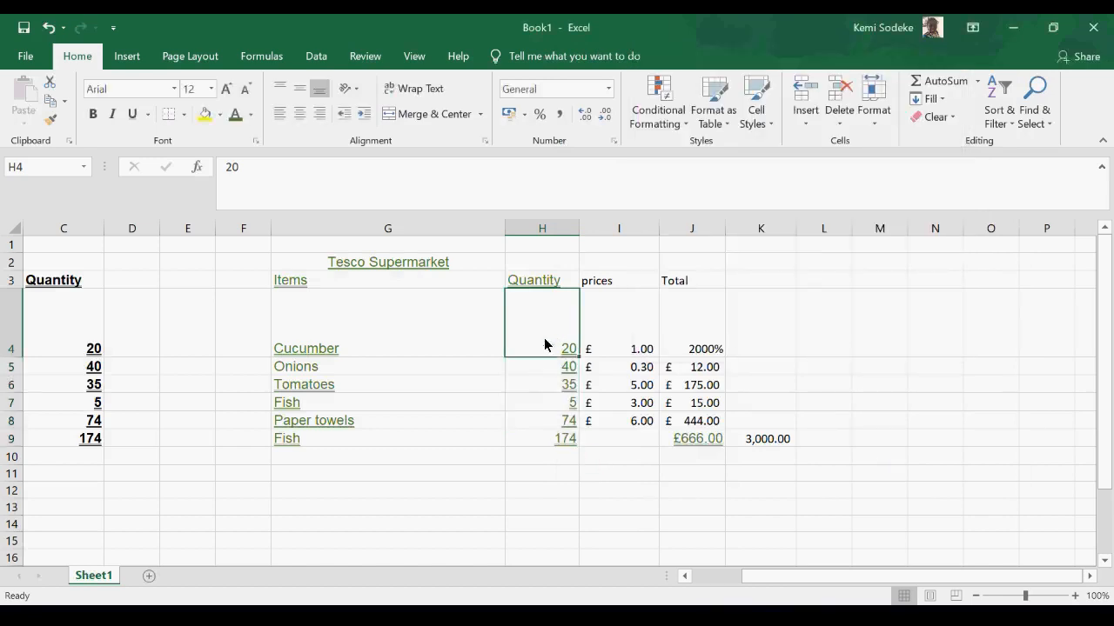
# - Apply the comma style to the item quantities in H4:H8
pyautogui.moveTo(546, 304); pyautogui.dragTo(523, 421)
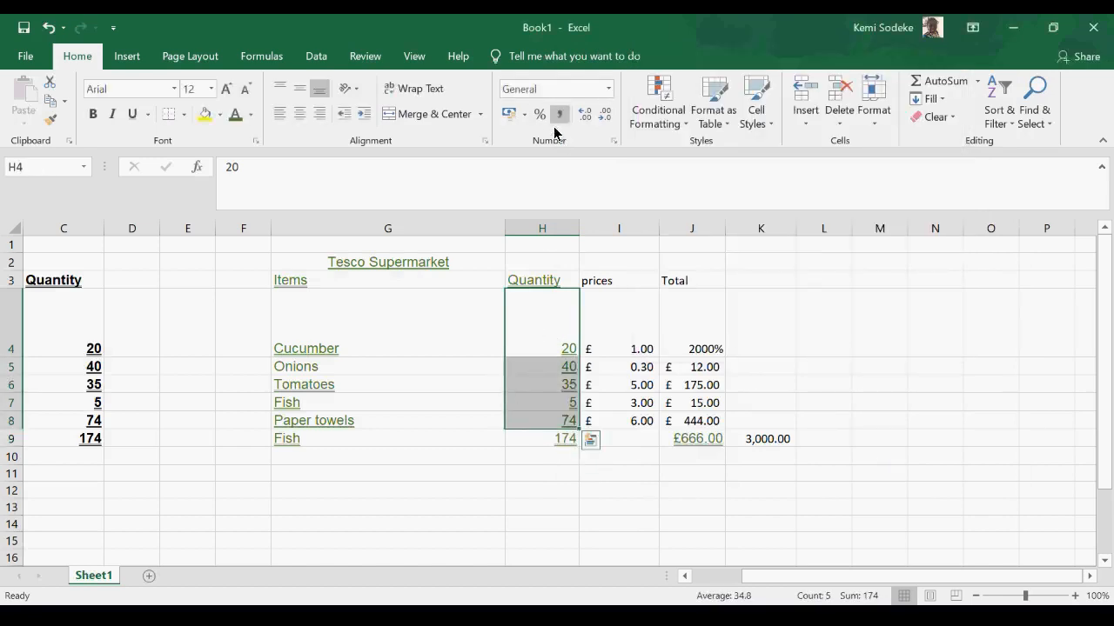
pyautogui.click(559, 114)
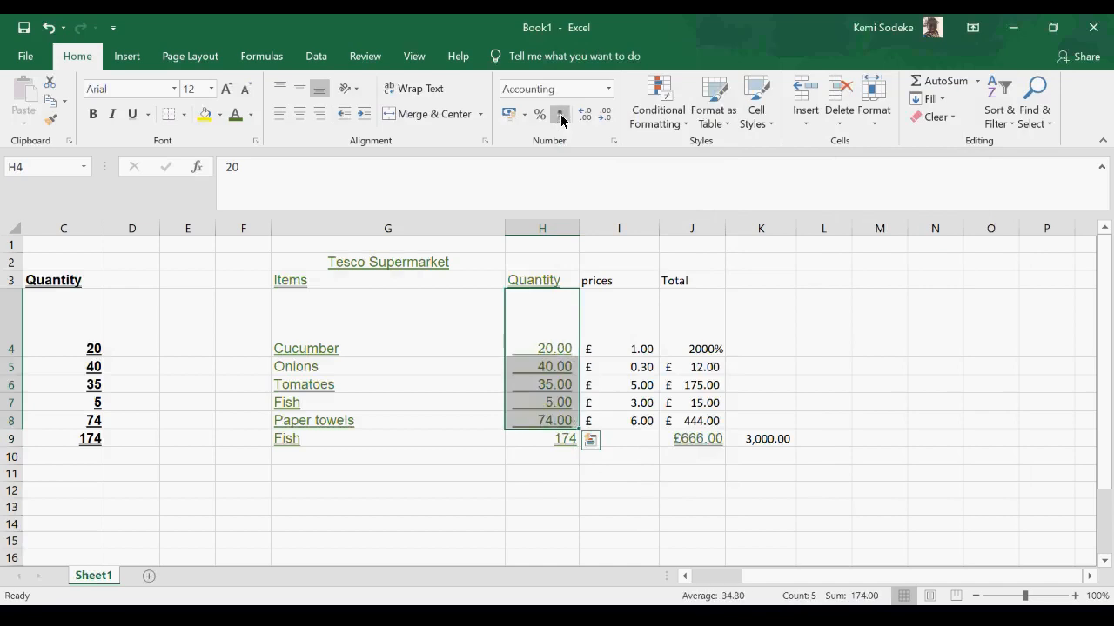
# - Remove both decimal places from the item quantities in H4:H8
pyautogui.click(606, 115)
pyautogui.click(608, 117)
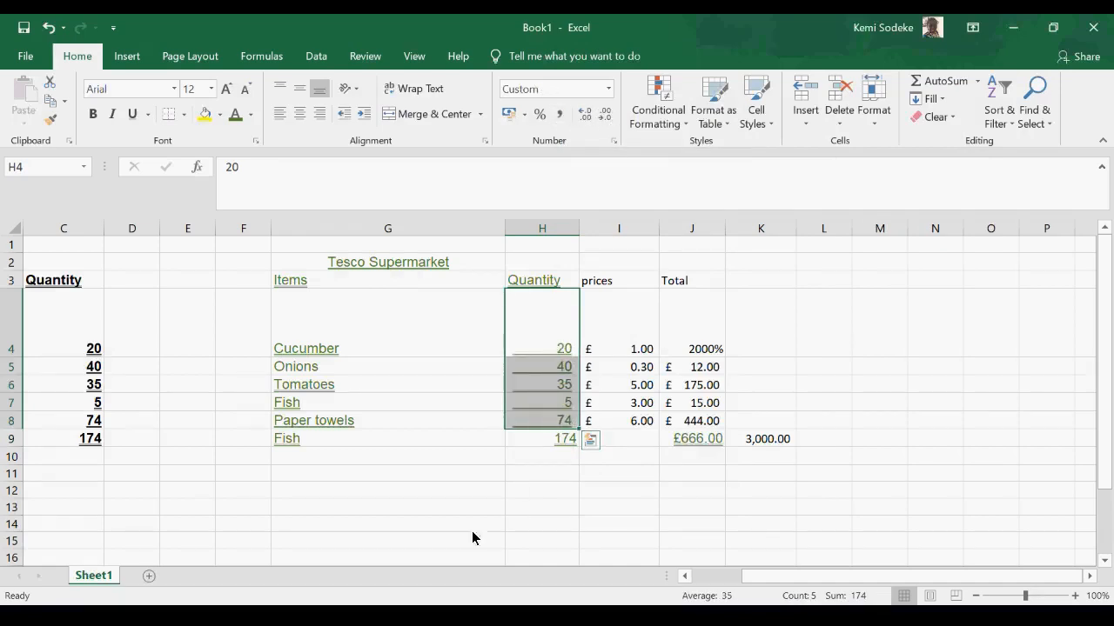
pyautogui.click(534, 527)
# - Start a new conditional formatting rule for H4:H8 as a 2-color scale with a minimum of type Number and value 20
pyautogui.moveTo(547, 318); pyautogui.dragTo(546, 416)
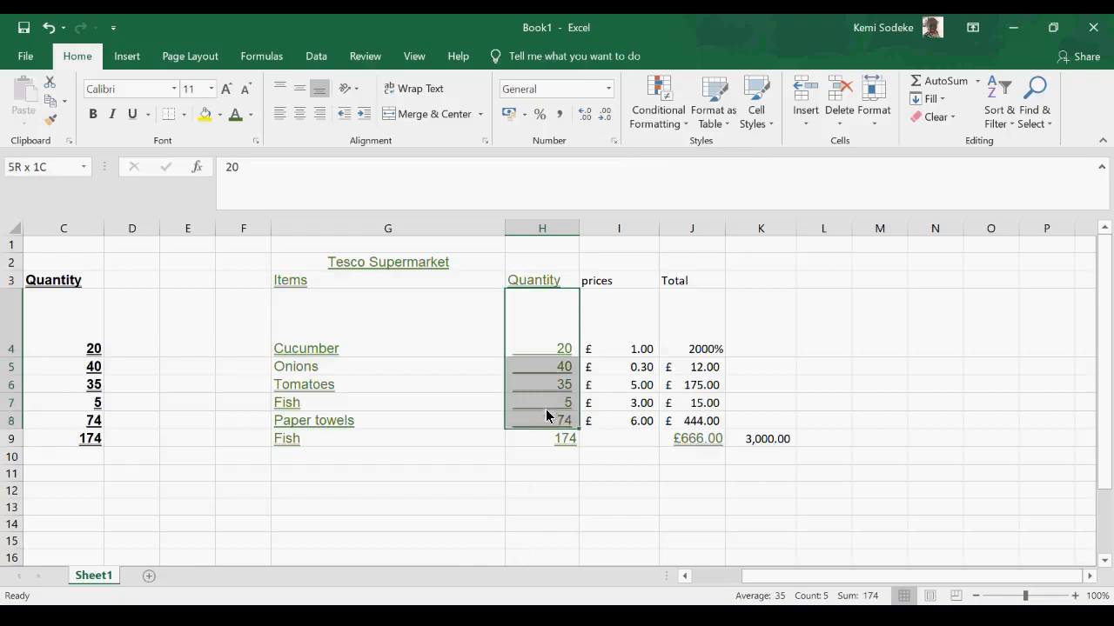
pyautogui.click(683, 129)
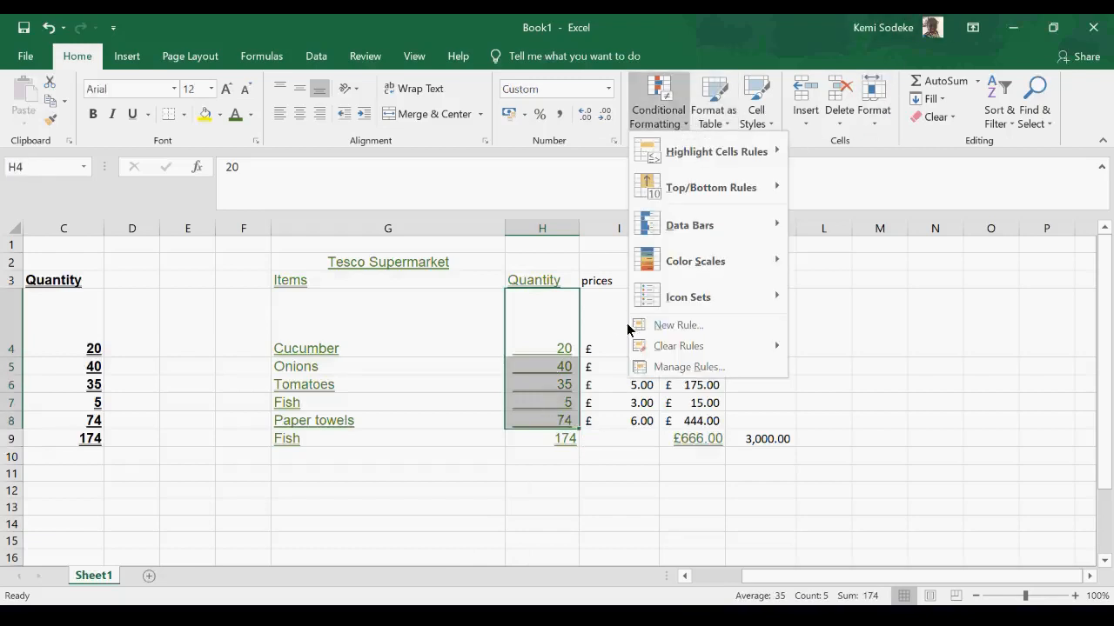
pyautogui.click(696, 327)
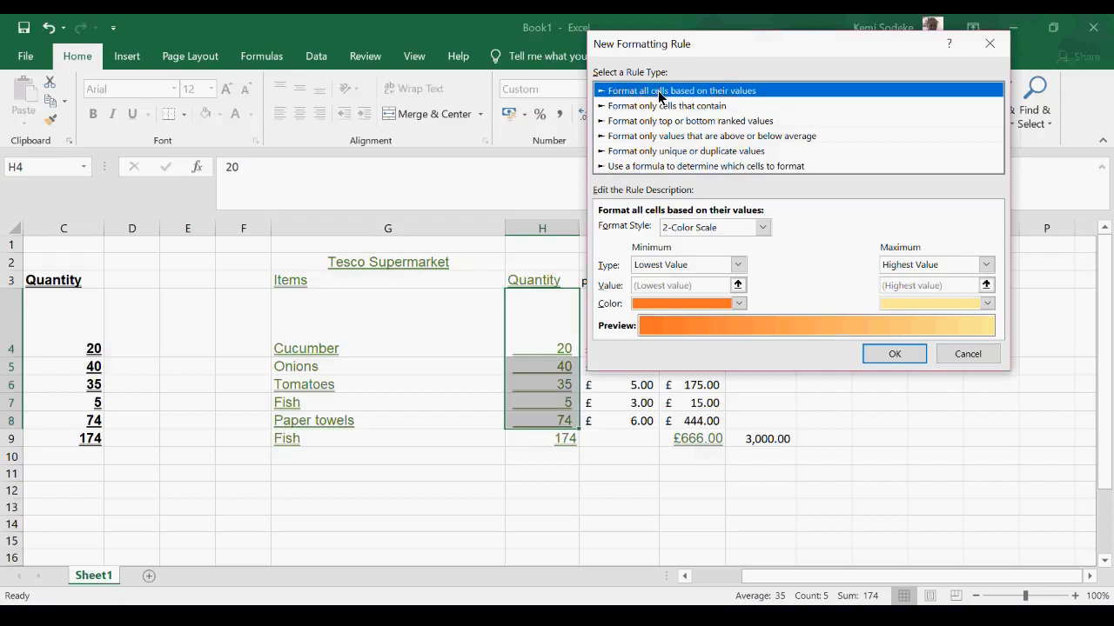
pyautogui.click(738, 266)
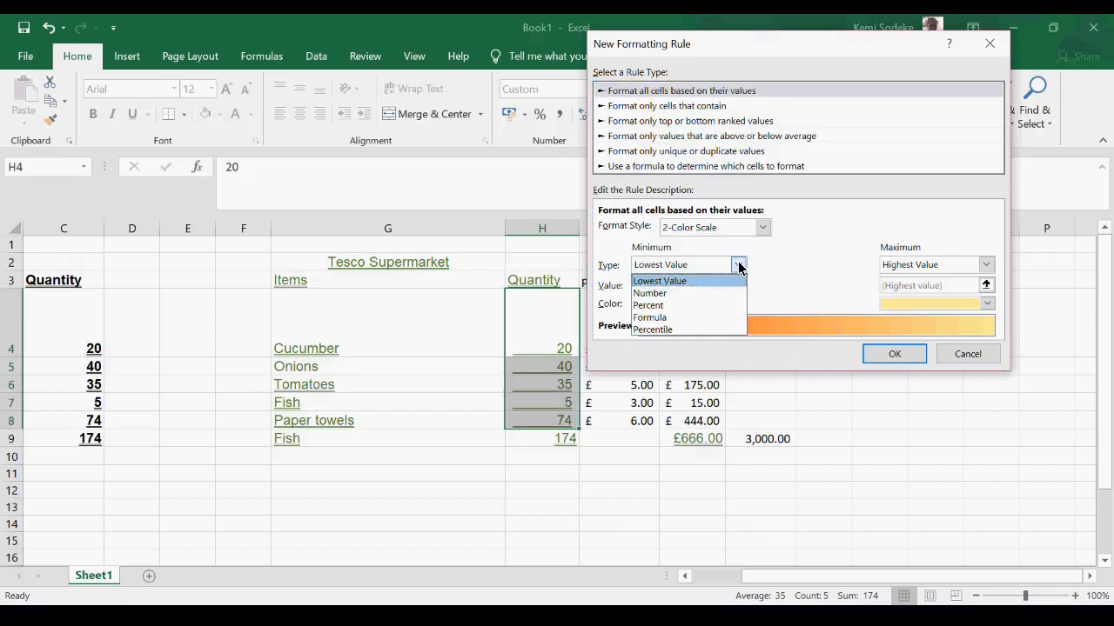
pyautogui.click(659, 294)
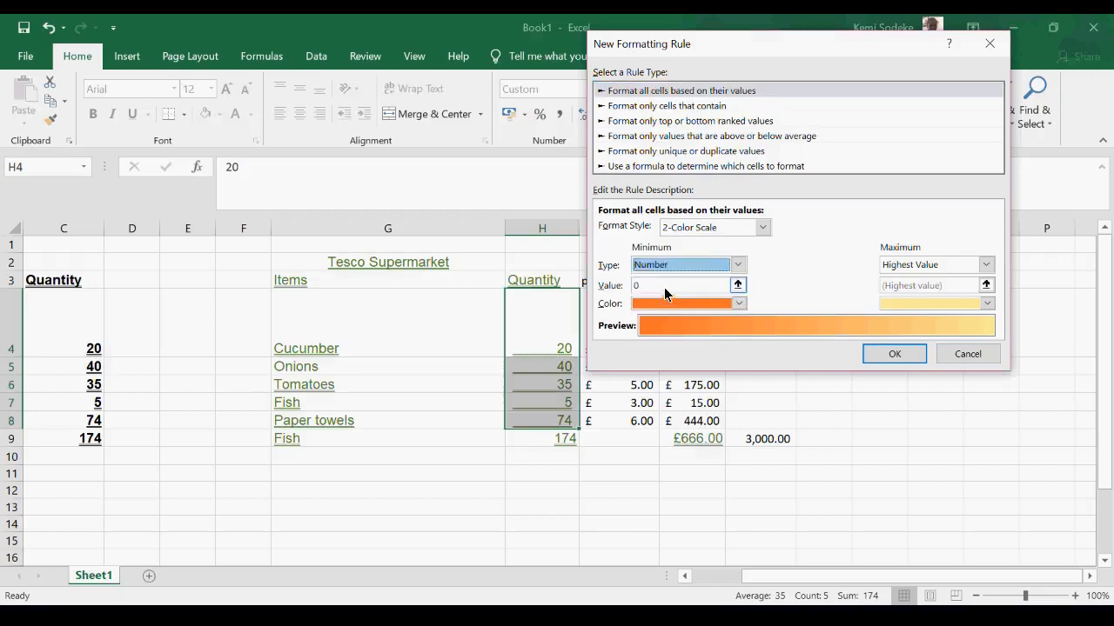
pyautogui.click(737, 285)
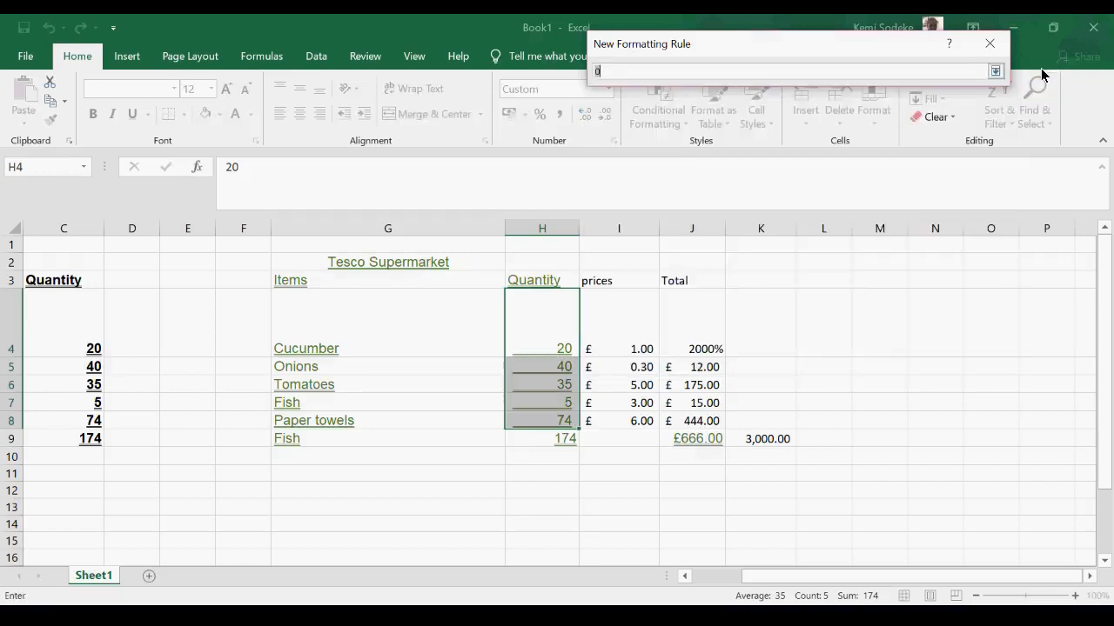
pyautogui.click(995, 70)
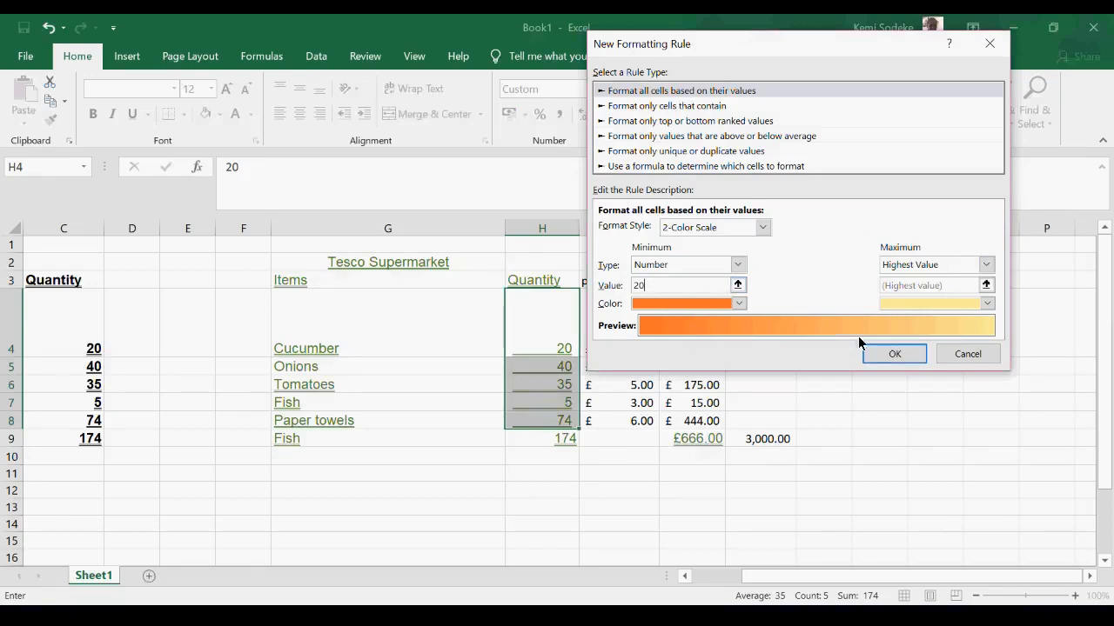
# - Look through the other rule types and make the rule format only cells that contain a value greater than 20
pyautogui.click(707, 166)
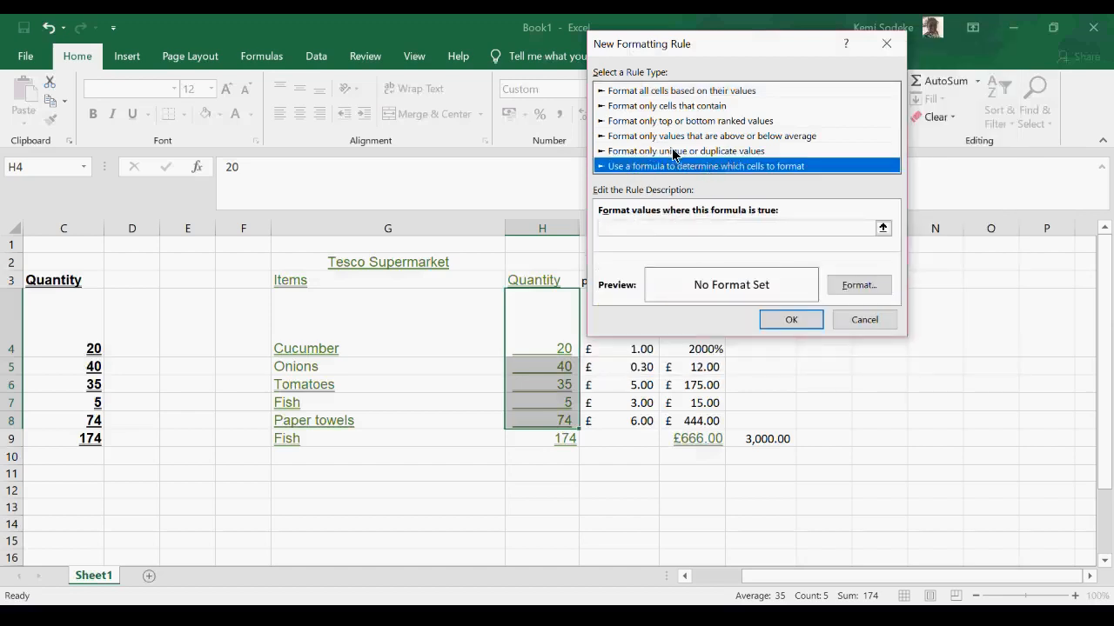
pyautogui.click(680, 153)
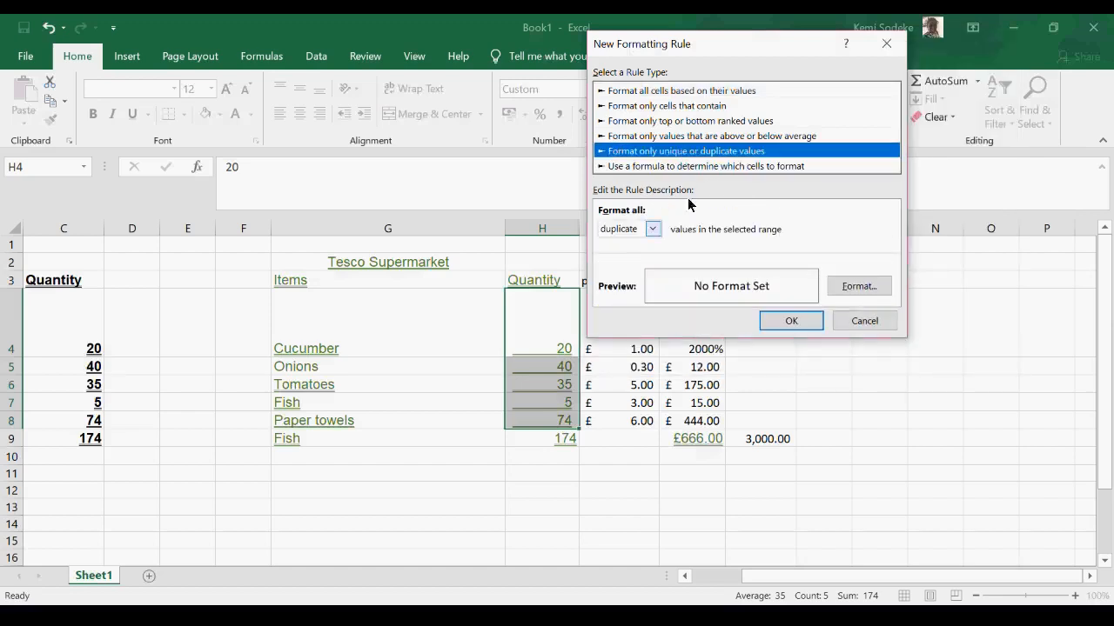
pyautogui.click(652, 229)
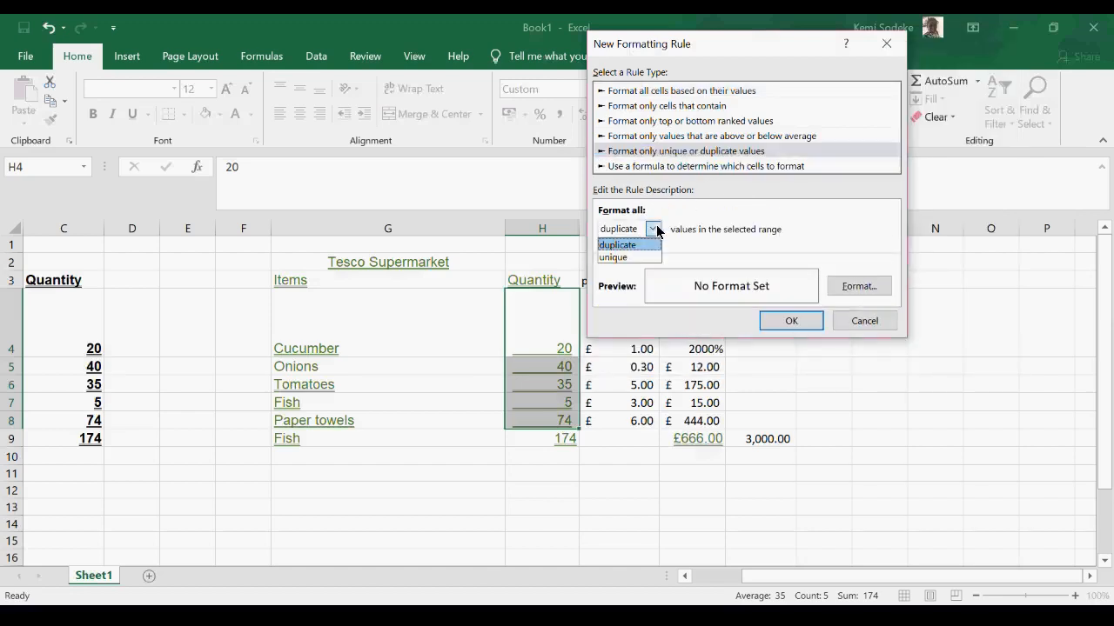
pyautogui.click(699, 112)
pyautogui.click(694, 108)
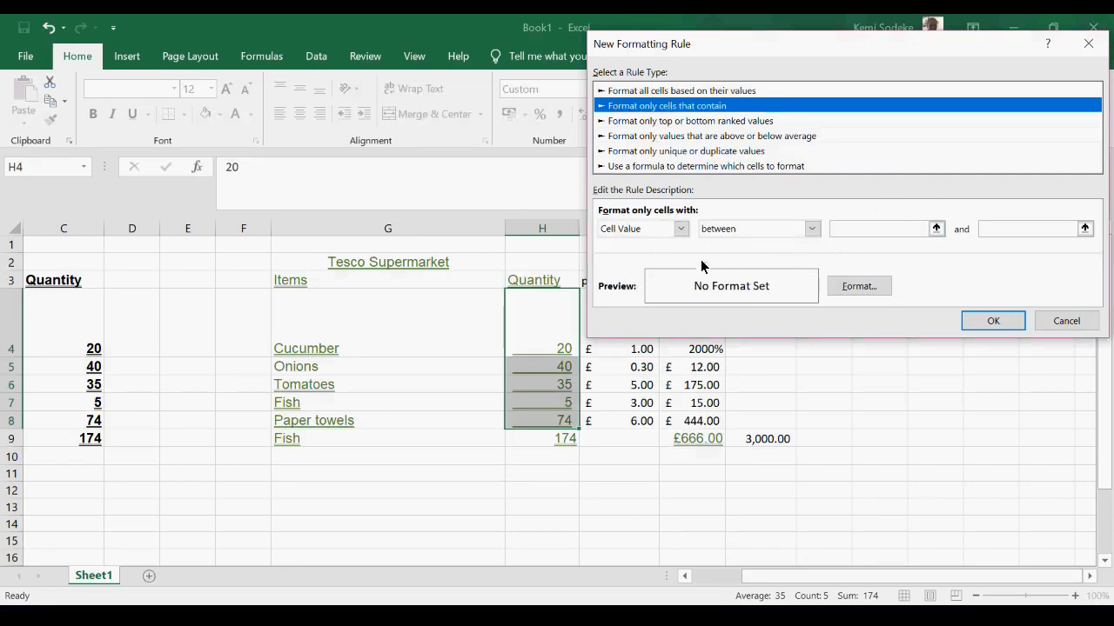
pyautogui.click(813, 230)
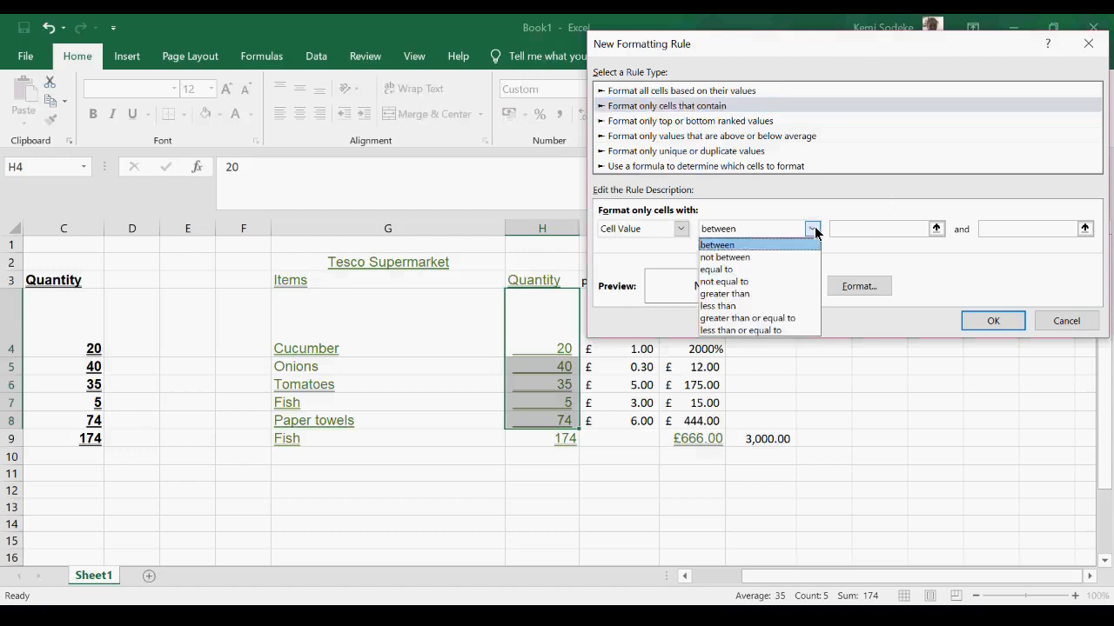
pyautogui.click(744, 294)
pyautogui.click(862, 231)
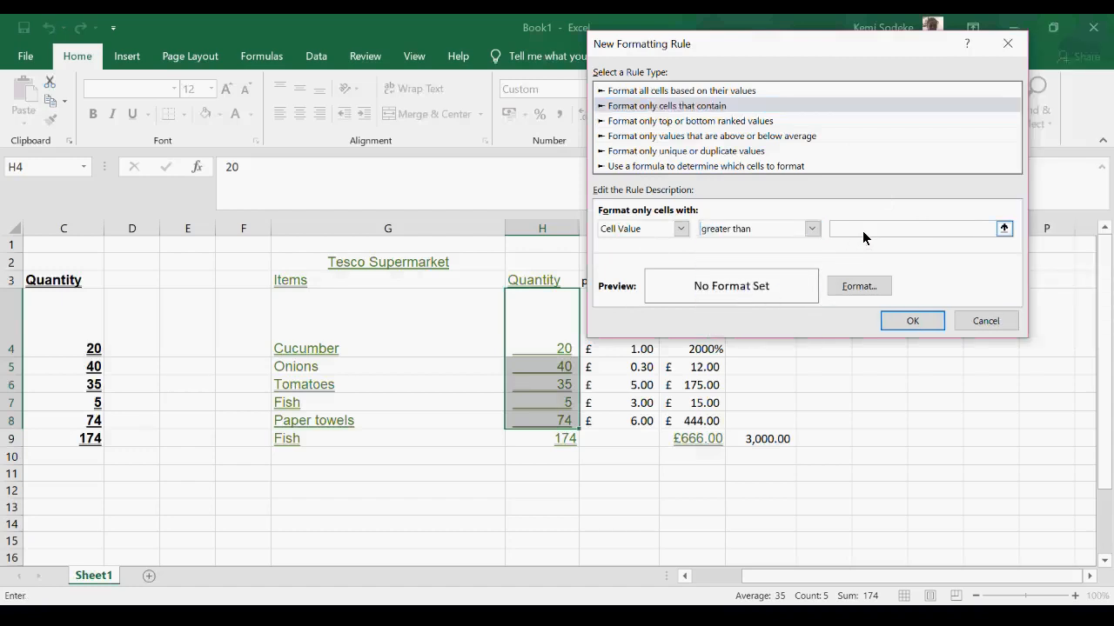
# - Give the greater-than-20 rule a dark green background fill and apply it to the quantities
pyautogui.click(860, 286)
pyautogui.click(745, 183)
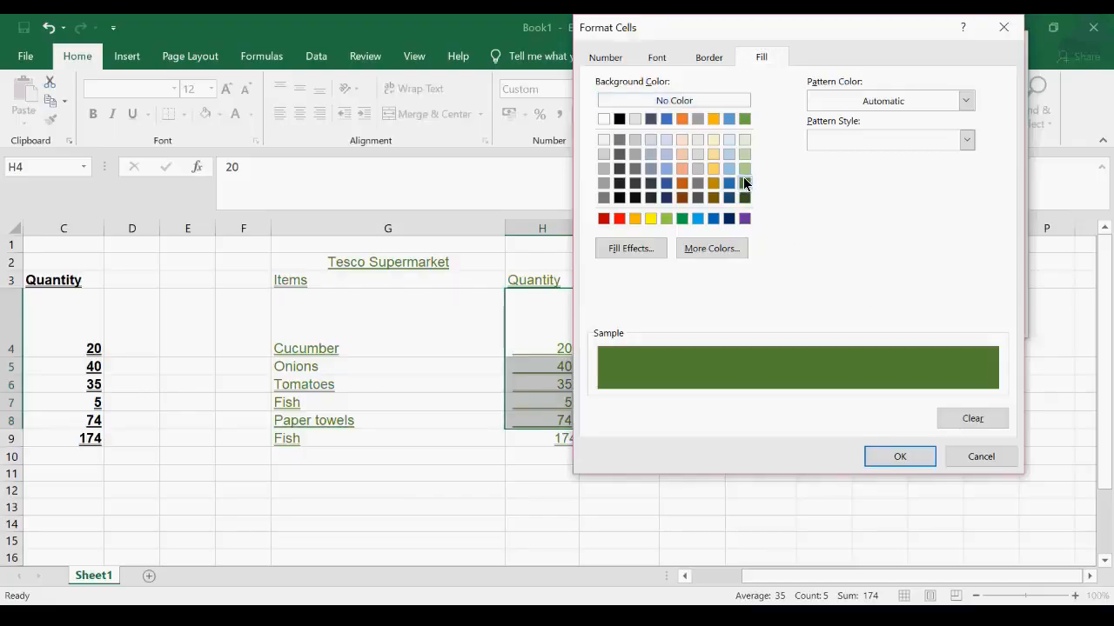
pyautogui.click(899, 458)
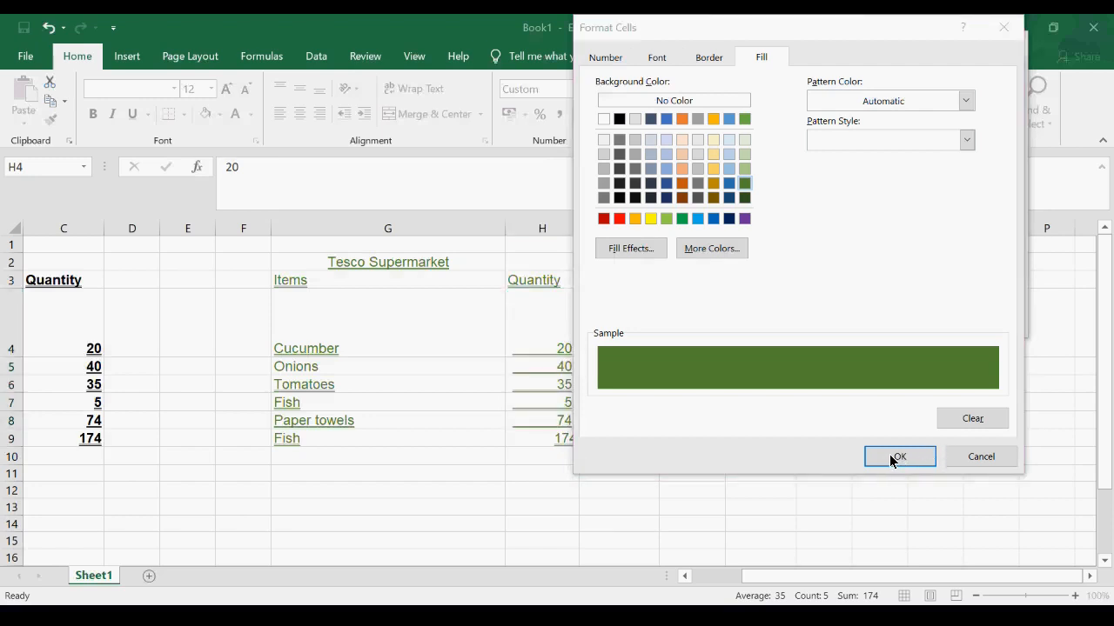
pyautogui.click(909, 459)
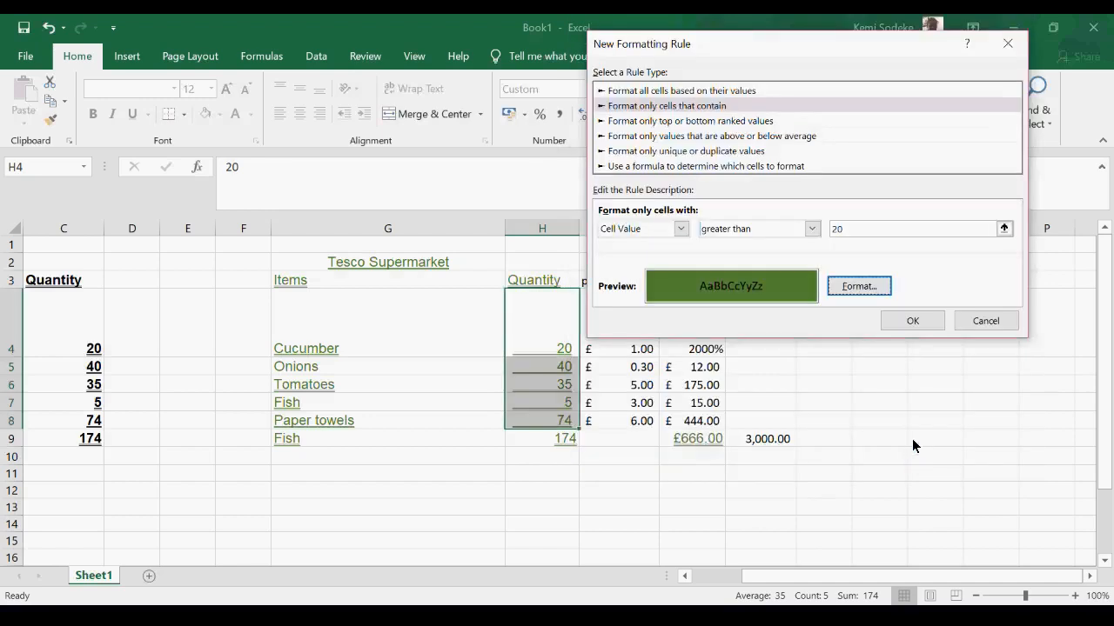
pyautogui.click(911, 327)
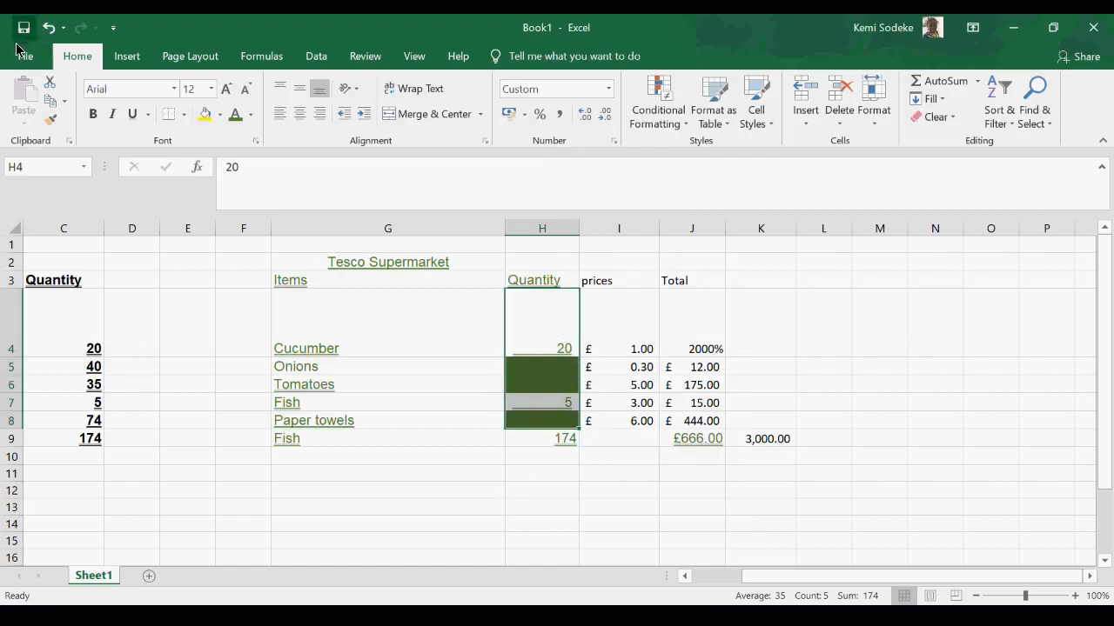
# - Undo the green conditional formatting on the quantities in H4:H8
pyautogui.moveTo(540, 312); pyautogui.dragTo(531, 423)
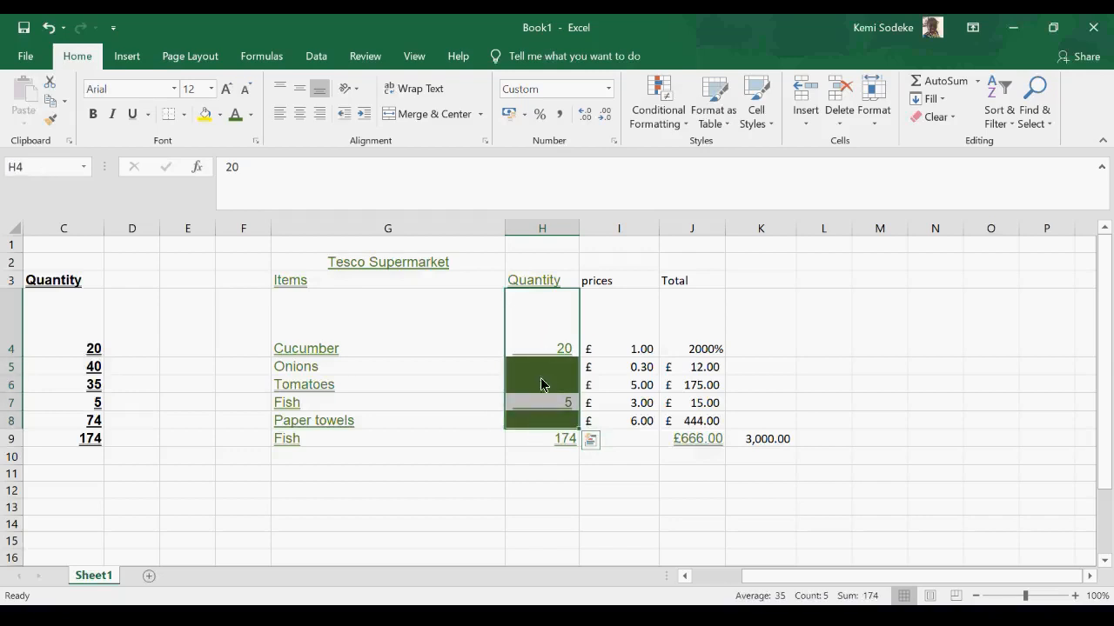
pyautogui.click(49, 27)
pyautogui.click(537, 475)
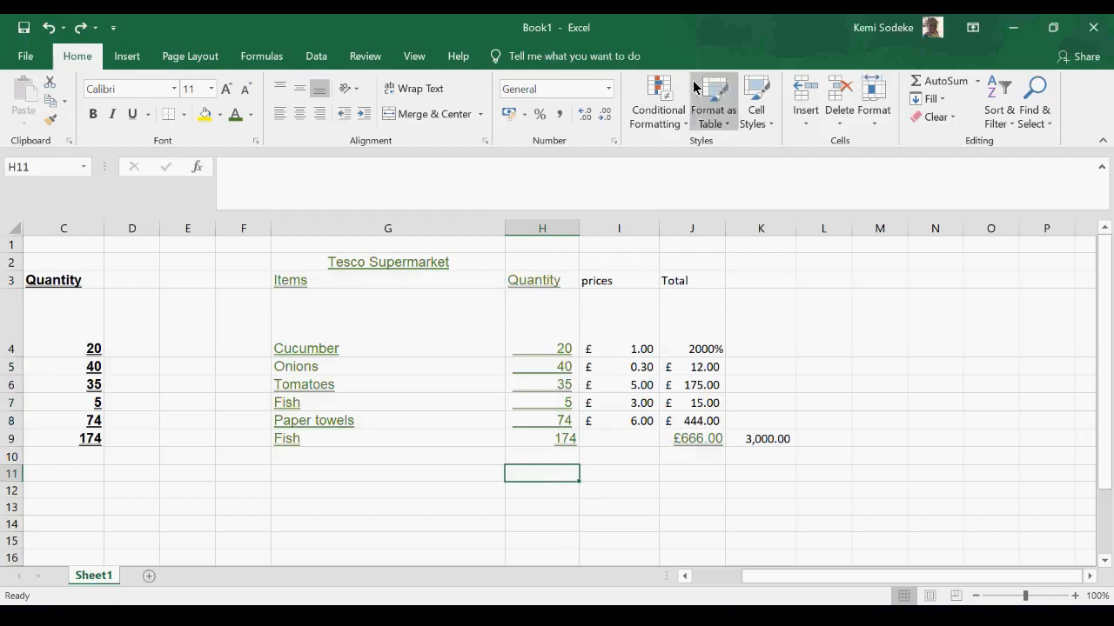
pyautogui.click(687, 127)
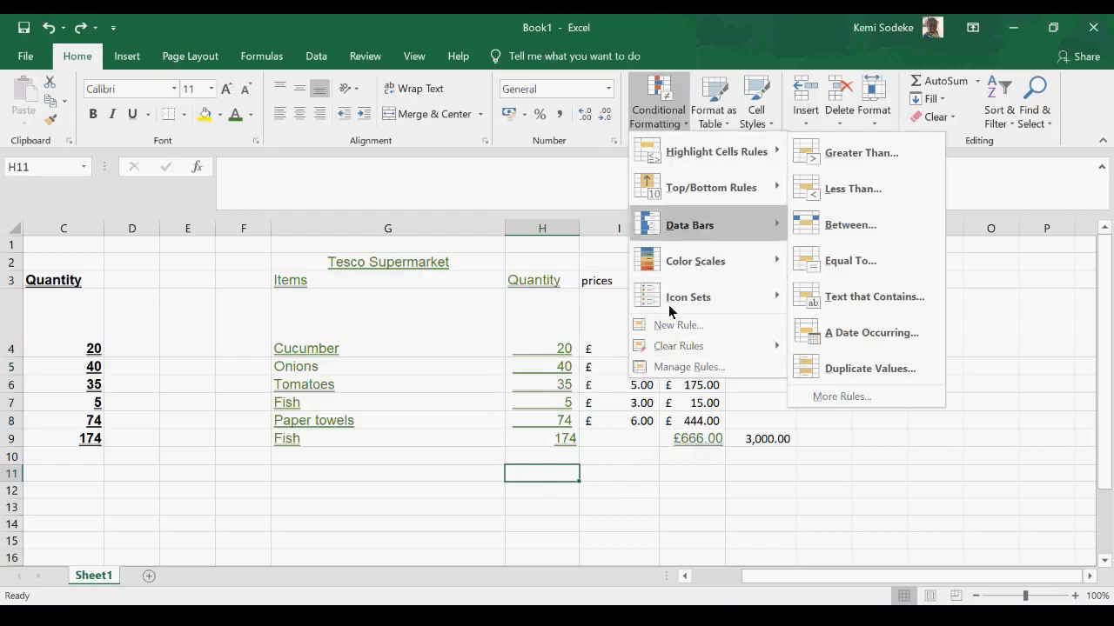
pyautogui.moveTo(705, 185)
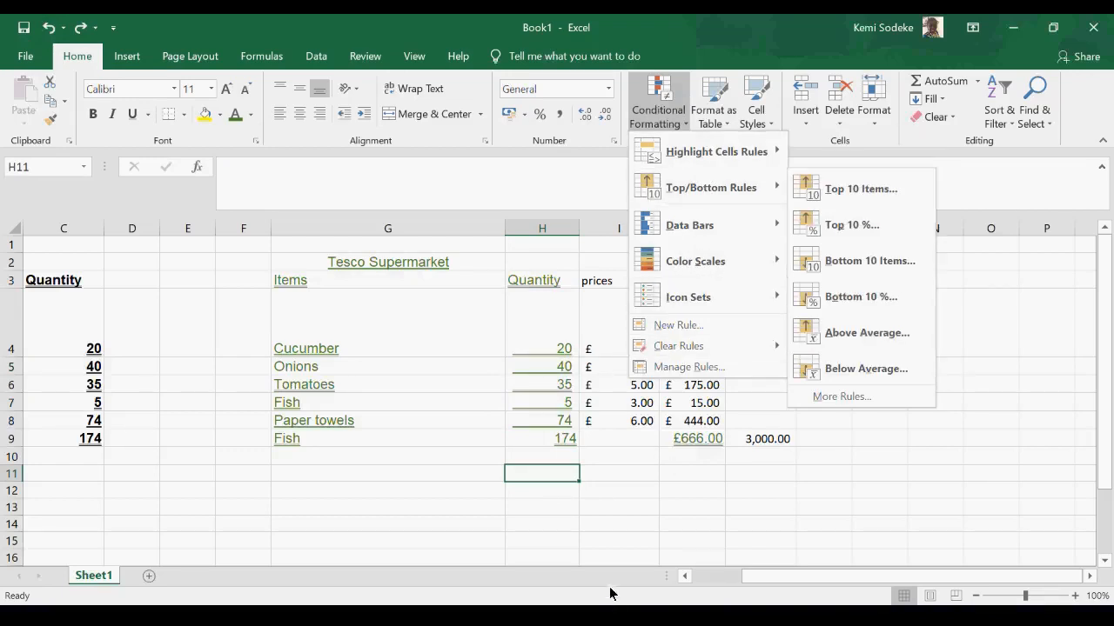
pyautogui.click(616, 517)
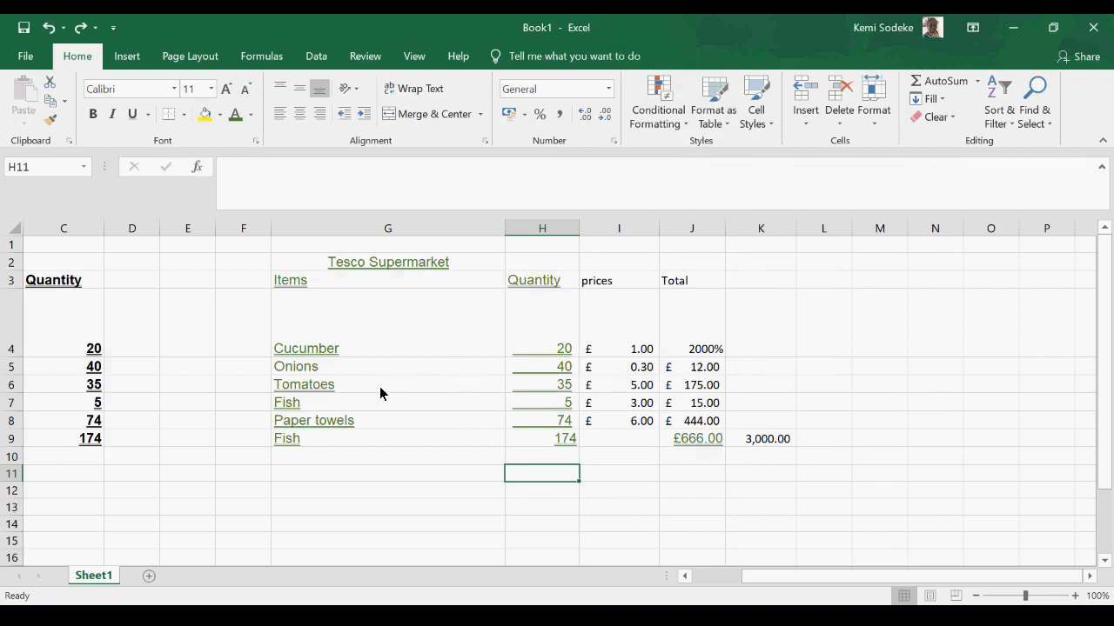
pyautogui.click(706, 576)
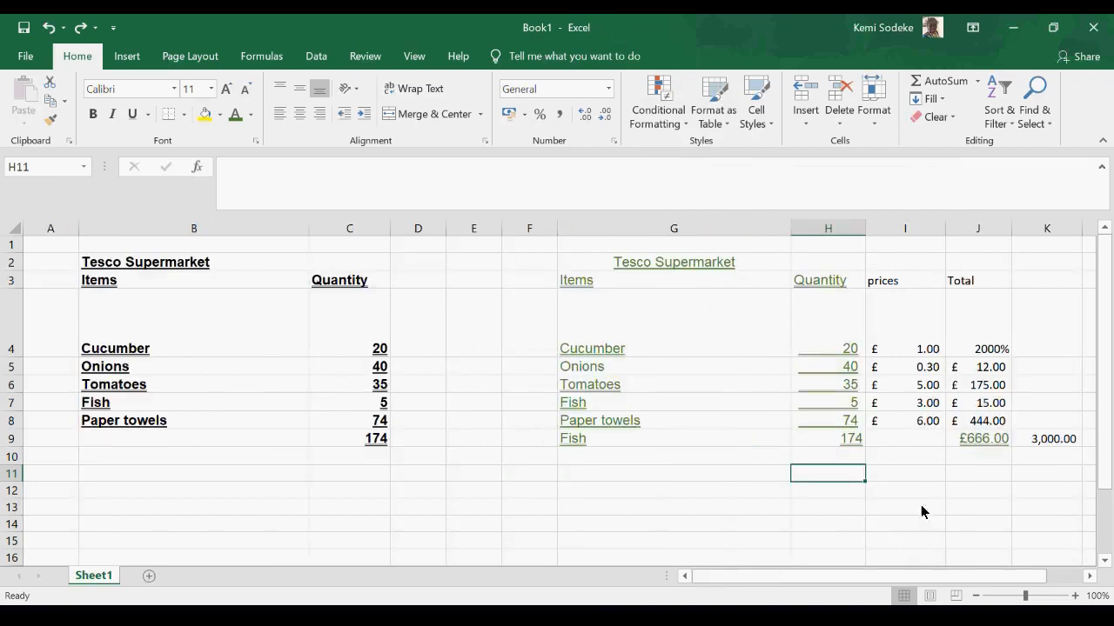
pyautogui.moveTo(922, 512); pyautogui.dragTo(877, 485)
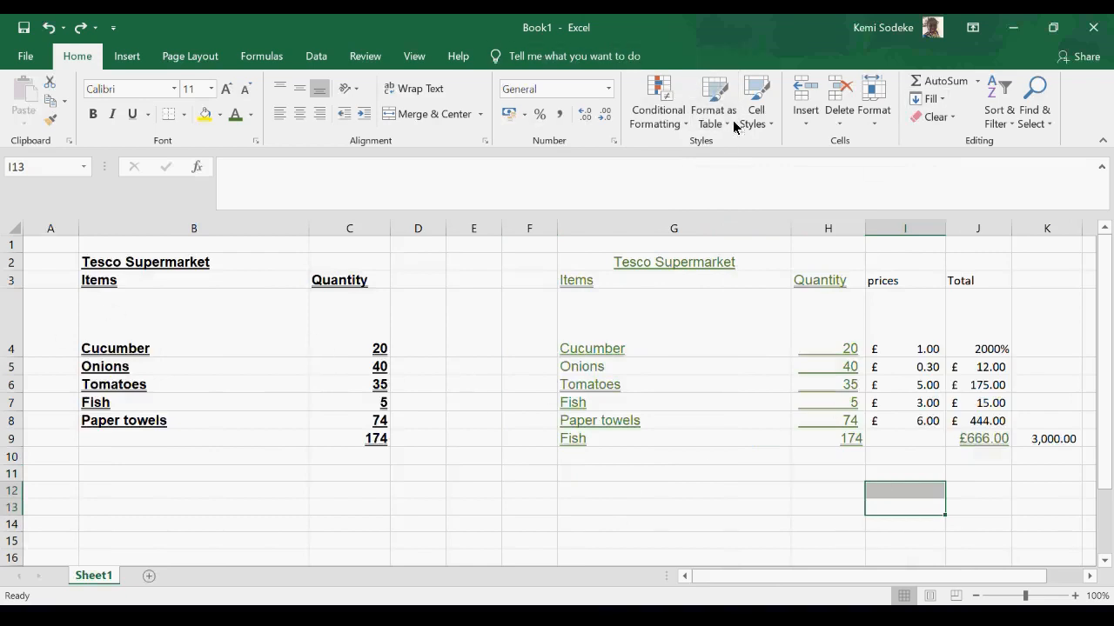
pyautogui.click(736, 491)
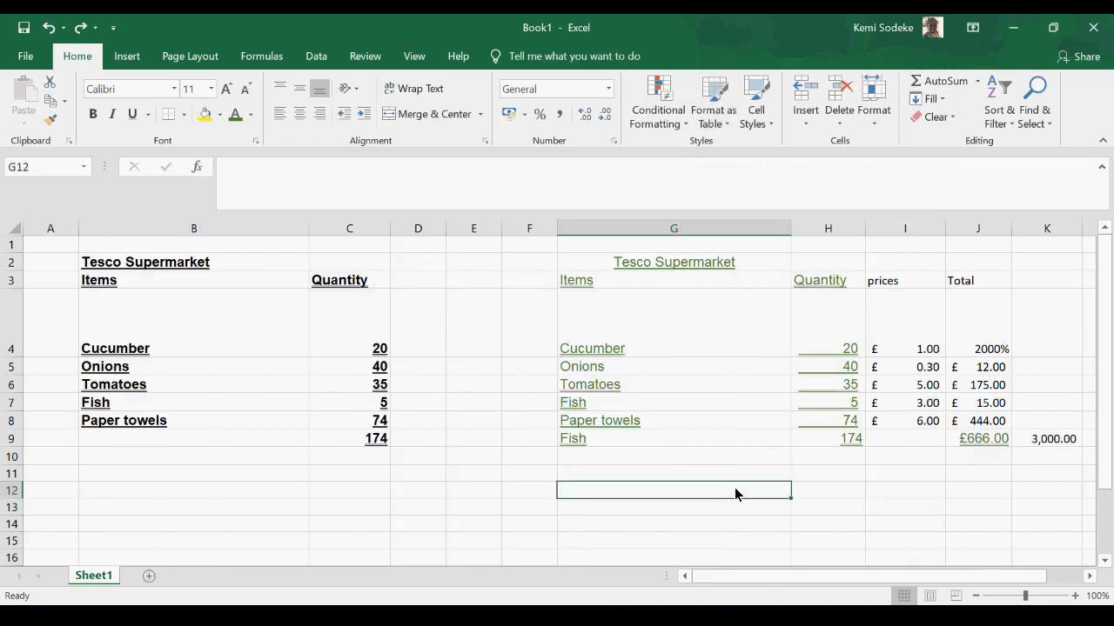
pyautogui.click(1089, 578)
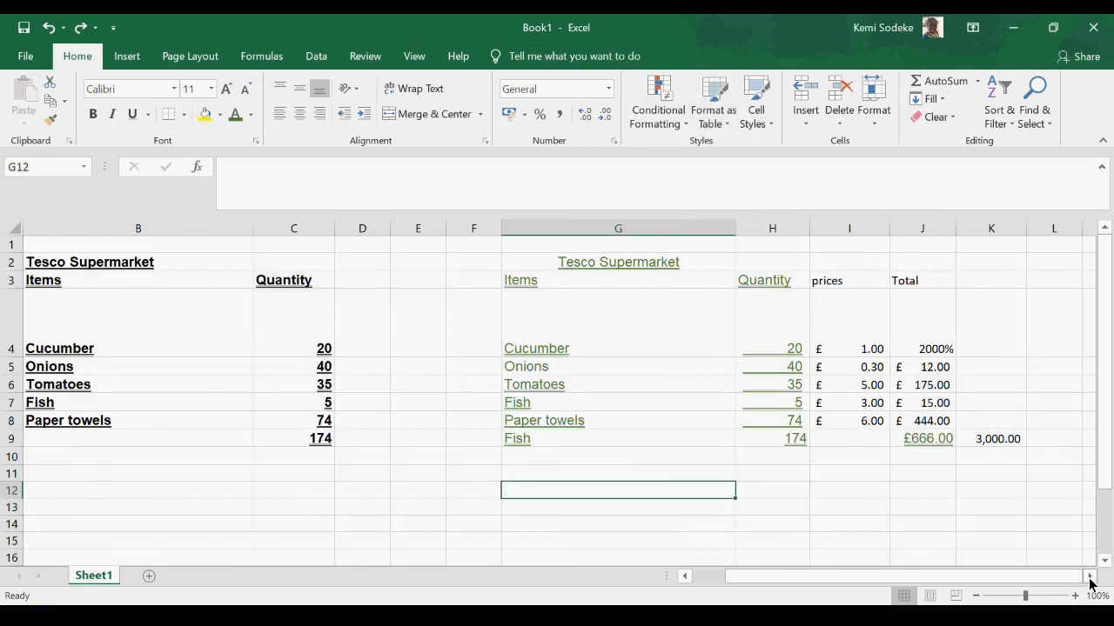
pyautogui.click(898, 494)
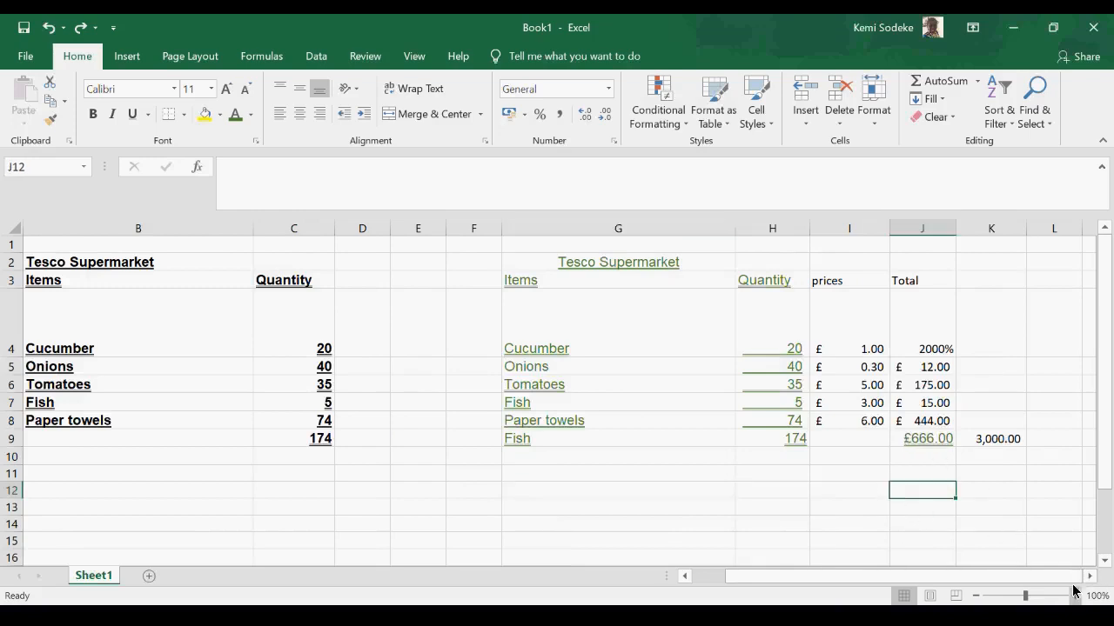
pyautogui.click(1089, 578)
pyautogui.click(589, 498)
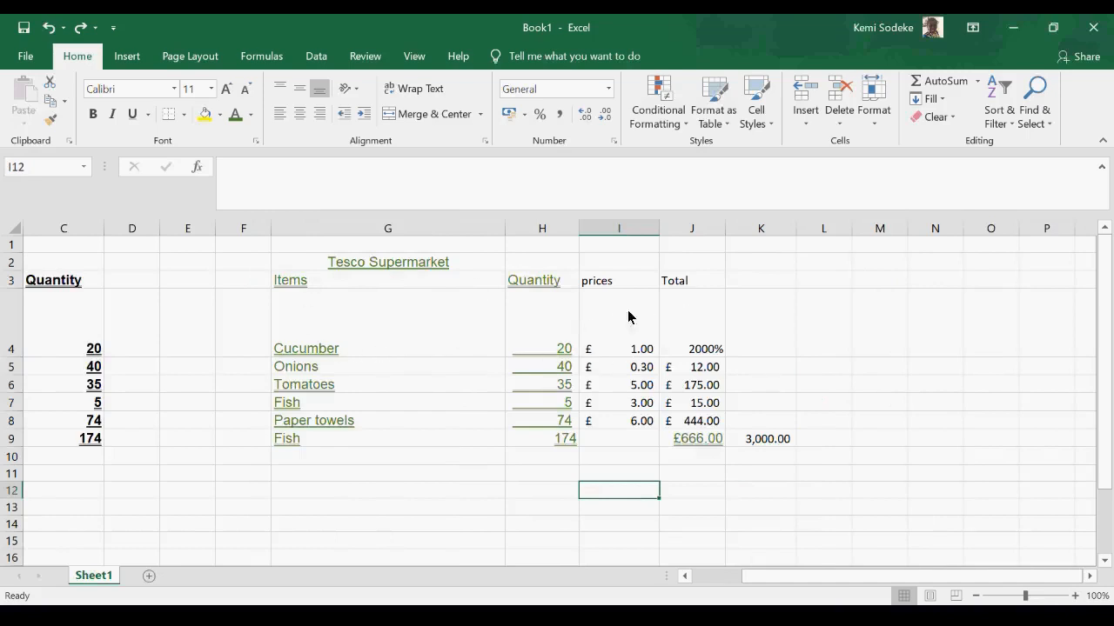
# - Copy the currency formatting from the Onions total in J5 to the Cucumber total in J4
pyautogui.click(697, 372)
pyautogui.click(50, 120)
pyautogui.click(687, 340)
# - Format G3:J9 as a table with headers in the Blue, Table Style Medium 2 style
pyautogui.moveTo(318, 287)
pyautogui.mouseDown()
pyautogui.moveTo(723, 299)
pyautogui.moveTo(662, 441)
pyautogui.moveTo(680, 438)
pyautogui.mouseUp()
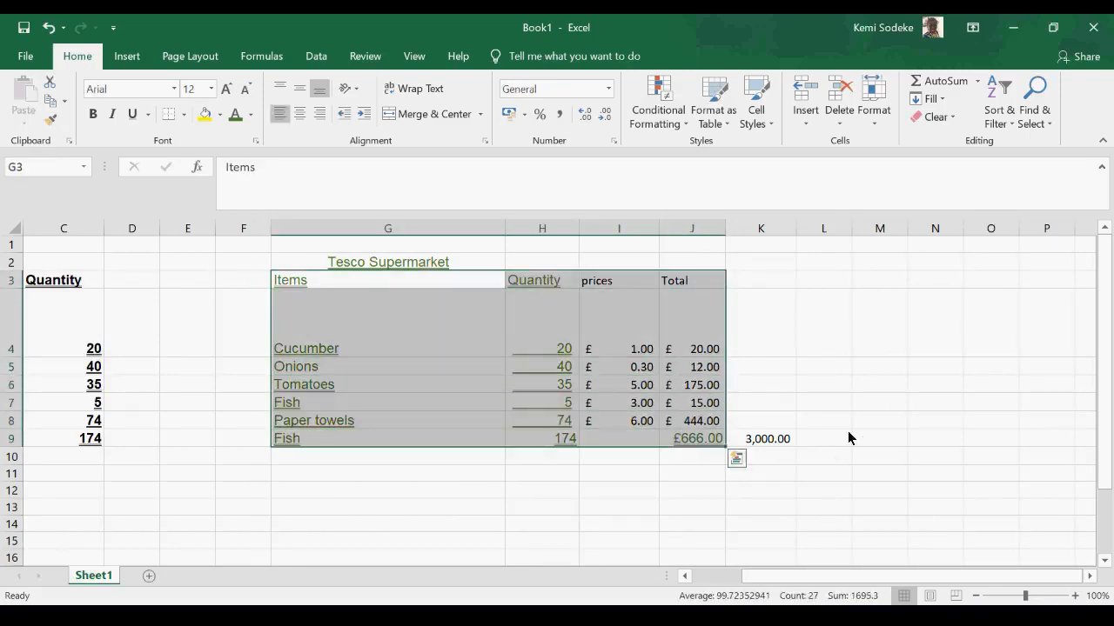
pyautogui.click(729, 127)
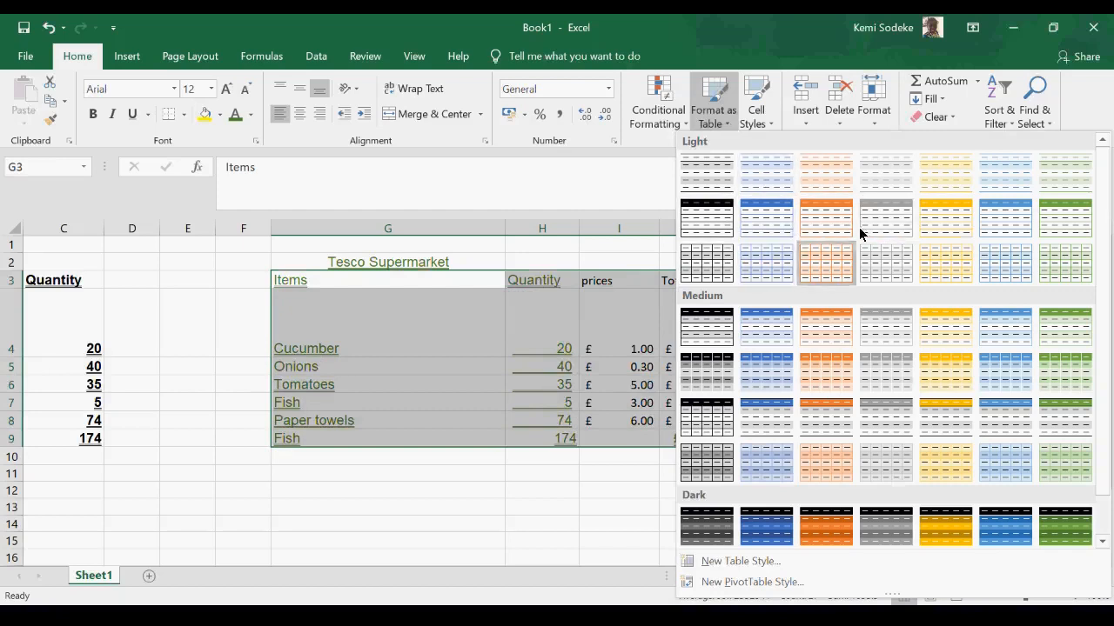
pyautogui.click(763, 326)
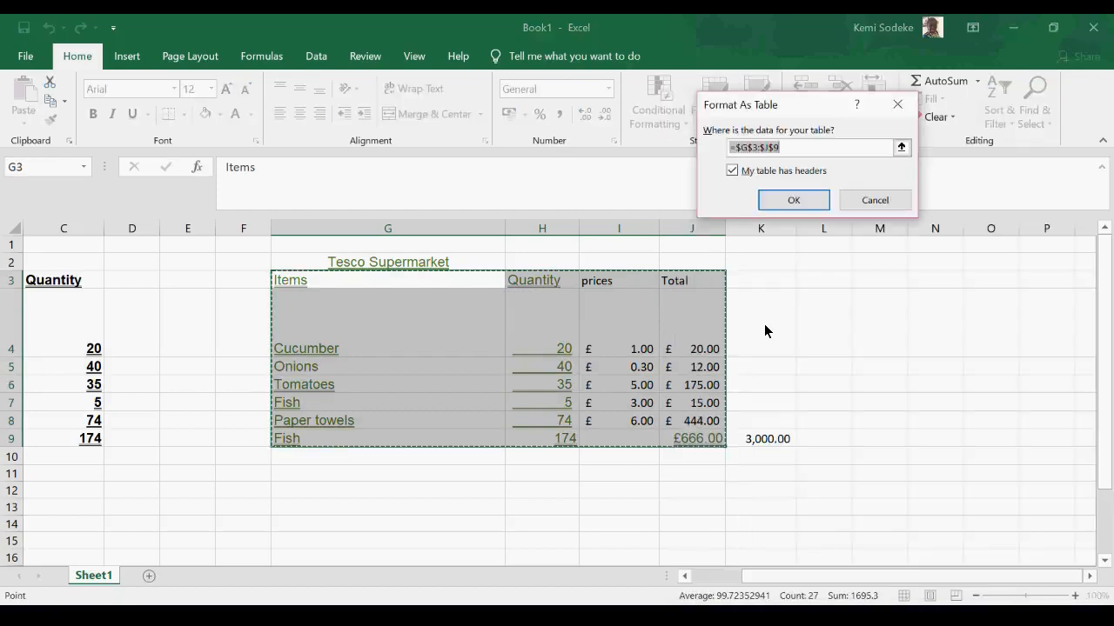
pyautogui.click(793, 202)
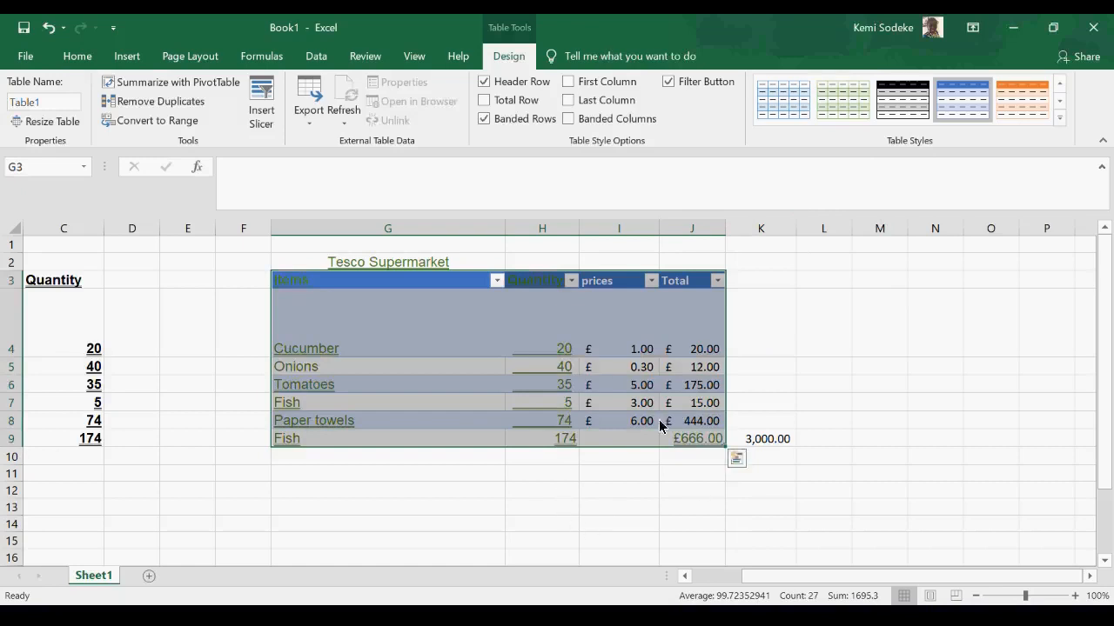
# - Set the font colour of the second Tesco Supermarket table and its title to Automatic, and slightly widen Quantity column H
pyautogui.click(286, 290)
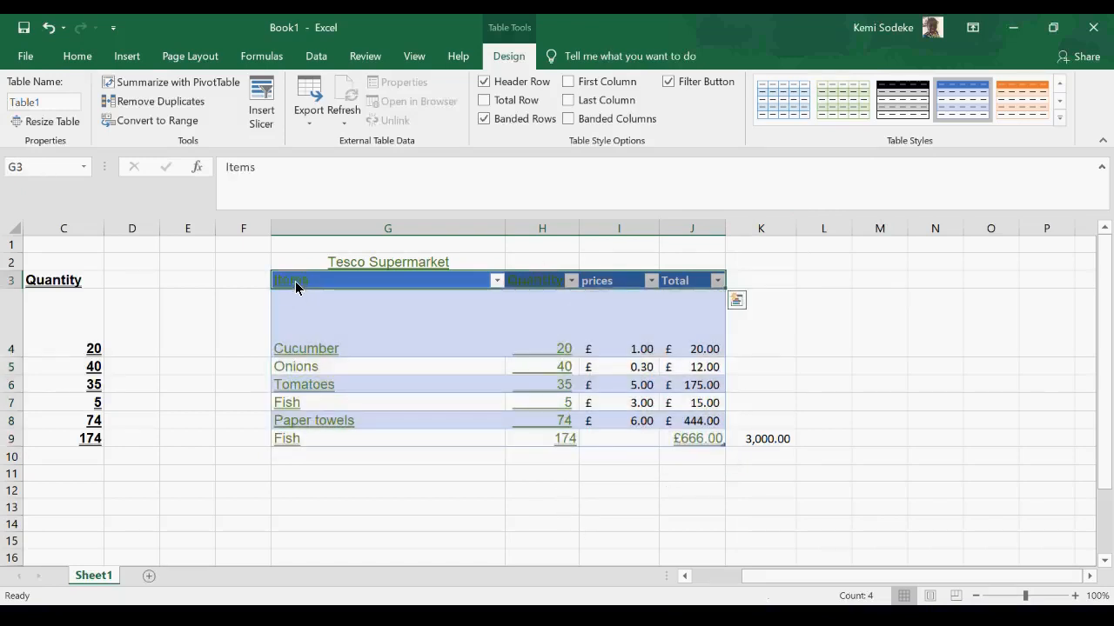
pyautogui.moveTo(309, 262); pyautogui.dragTo(748, 438)
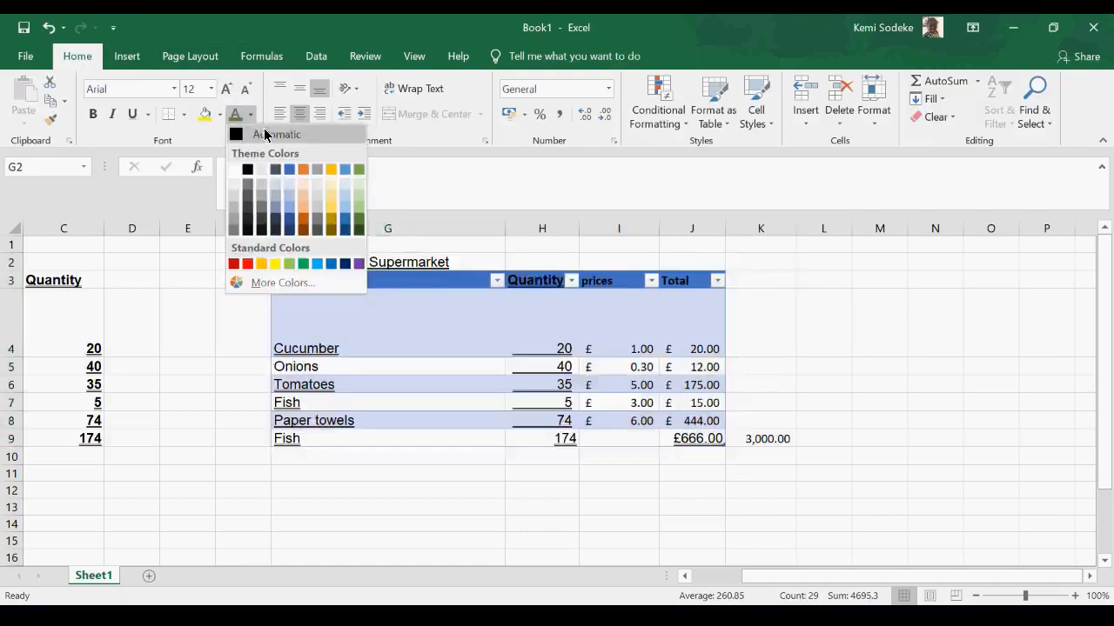
pyautogui.click(259, 134)
pyautogui.click(609, 490)
pyautogui.moveTo(580, 228); pyautogui.dragTo(598, 228)
pyautogui.click(833, 351)
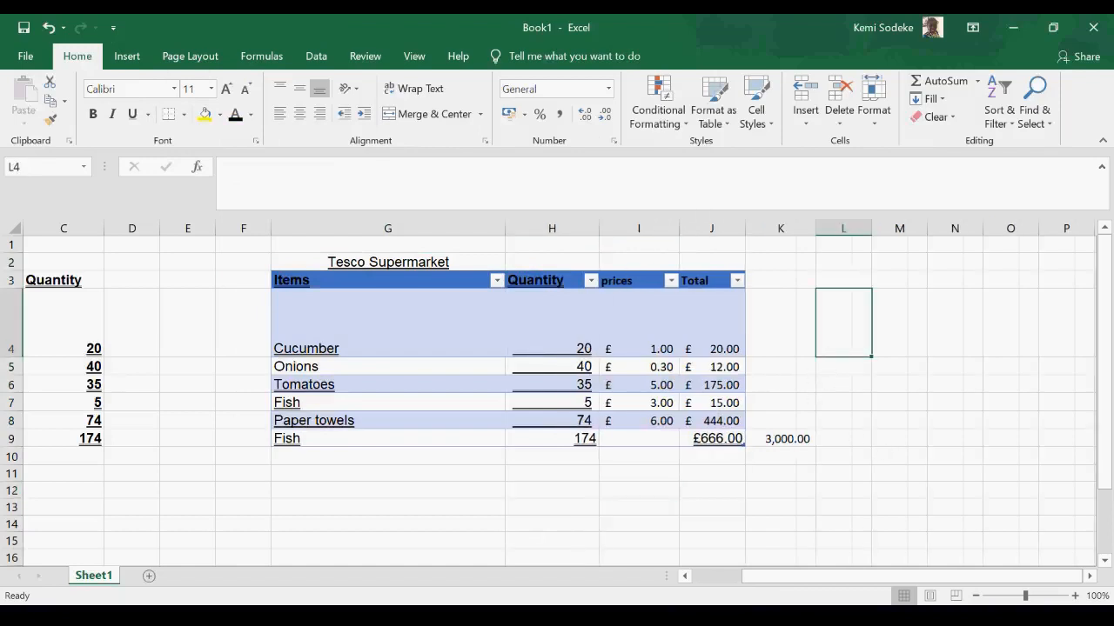
# - Check the topic list in the Basic Excel Topics workbook and return to Book1
pyautogui.click(669, 609)
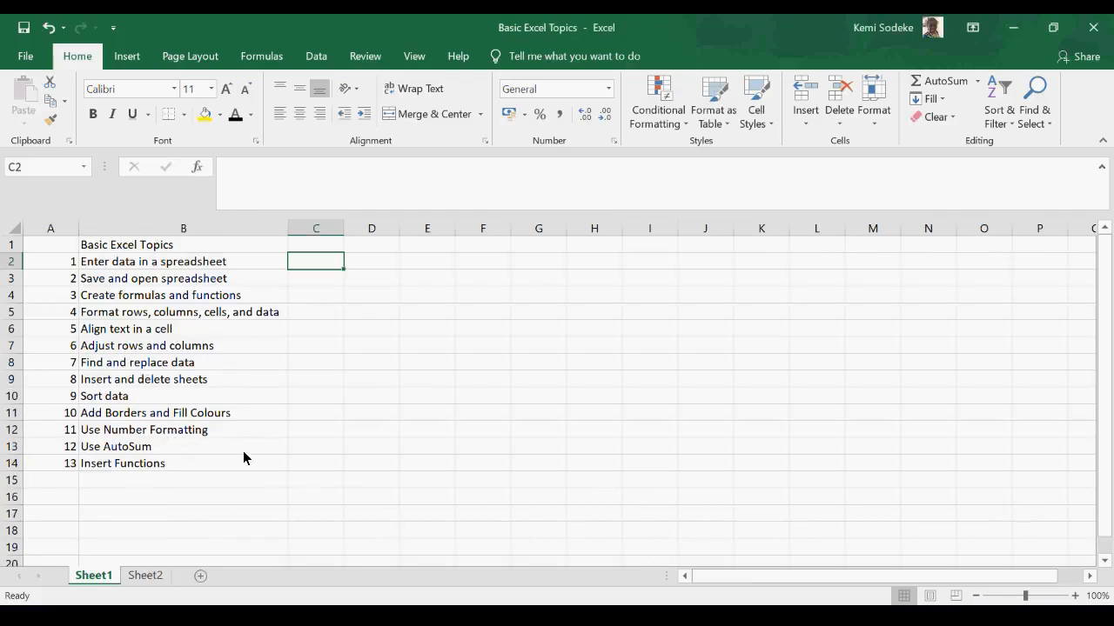
pyautogui.click(673, 608)
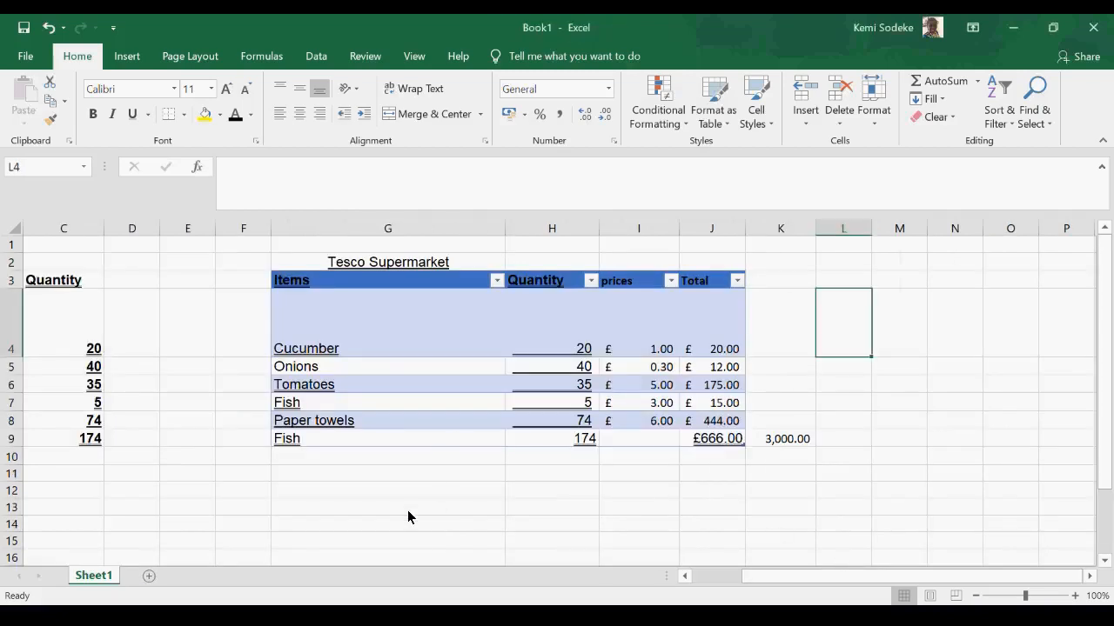
pyautogui.click(408, 512)
pyautogui.click(967, 403)
# - Delete columns F through K, which hold the formatted copy of the Tesco Supermarket table
pyautogui.moveTo(247, 514); pyautogui.dragTo(305, 513)
pyautogui.click(709, 577)
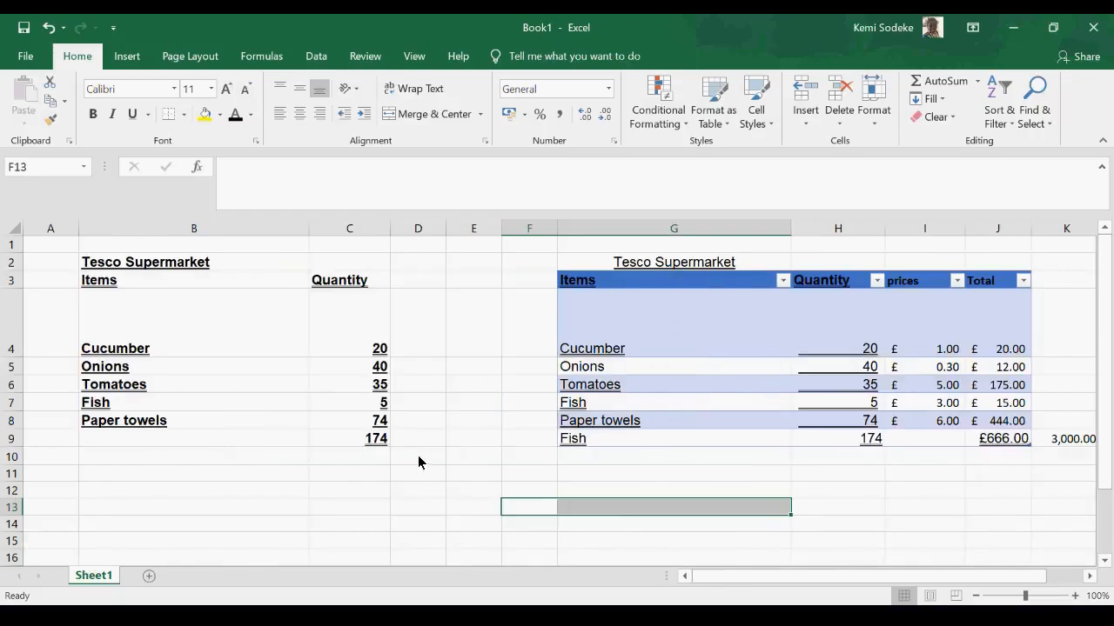
pyautogui.click(419, 493)
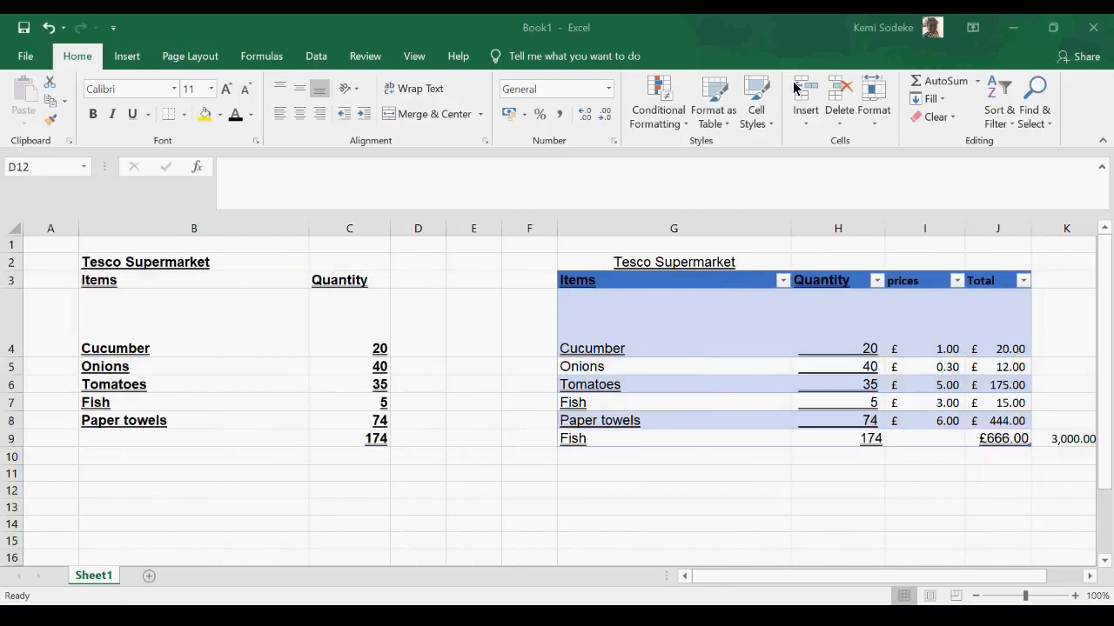
pyautogui.click(346, 498)
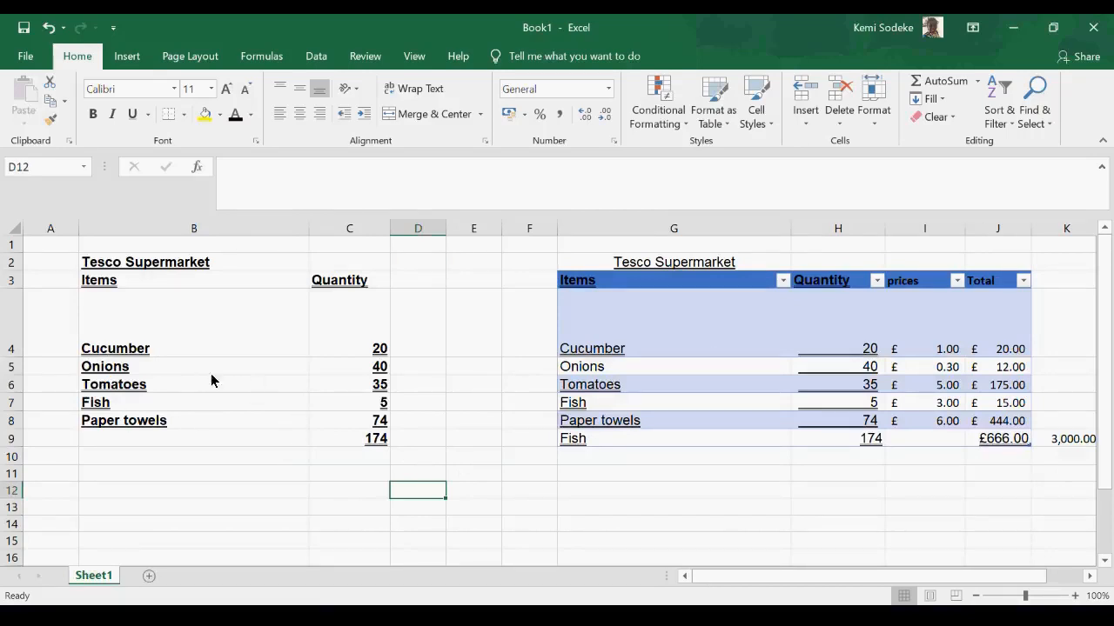
pyautogui.click(537, 233)
pyautogui.moveTo(538, 233); pyautogui.dragTo(1031, 228)
pyautogui.rightClick(1031, 229)
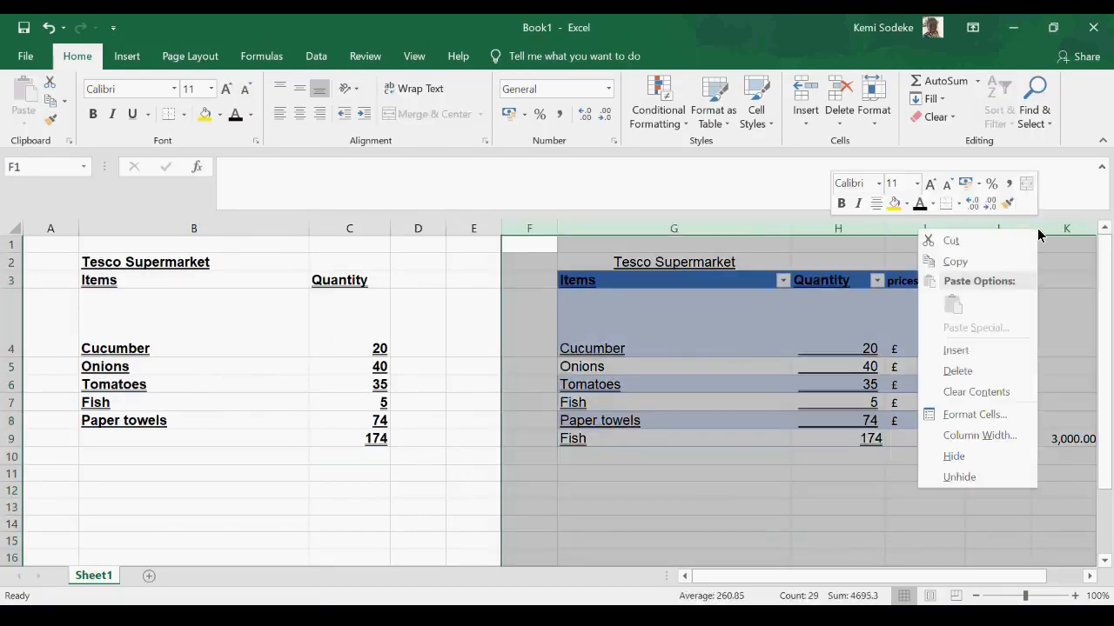
pyautogui.click(960, 370)
pyautogui.click(118, 510)
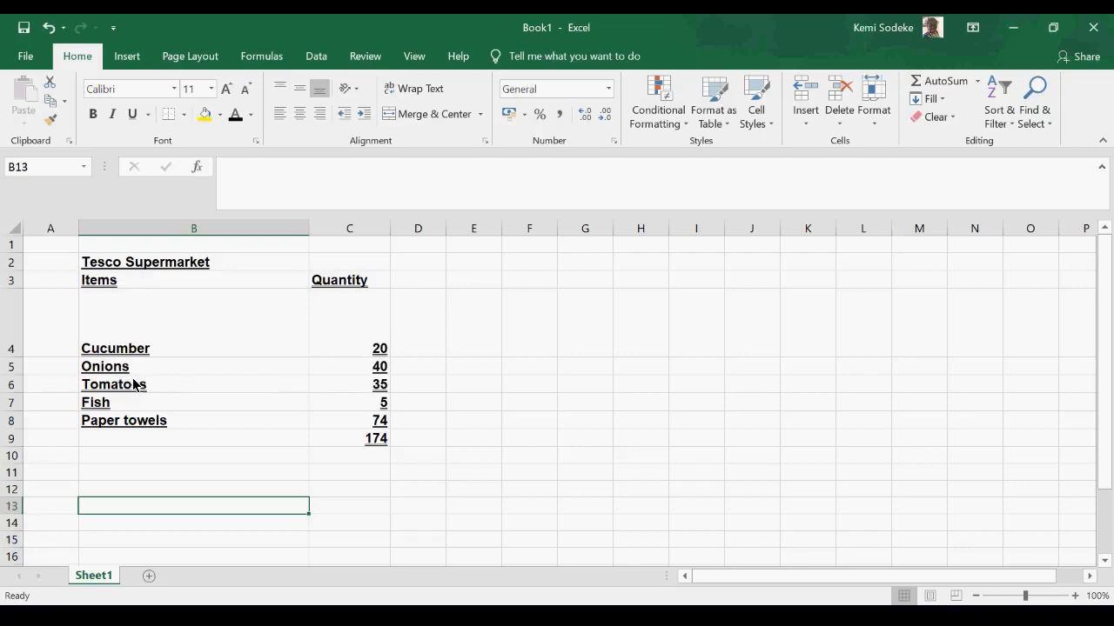
# - Insert a blank row above Onions and slightly reduce its height
pyautogui.rightClick(10, 372)
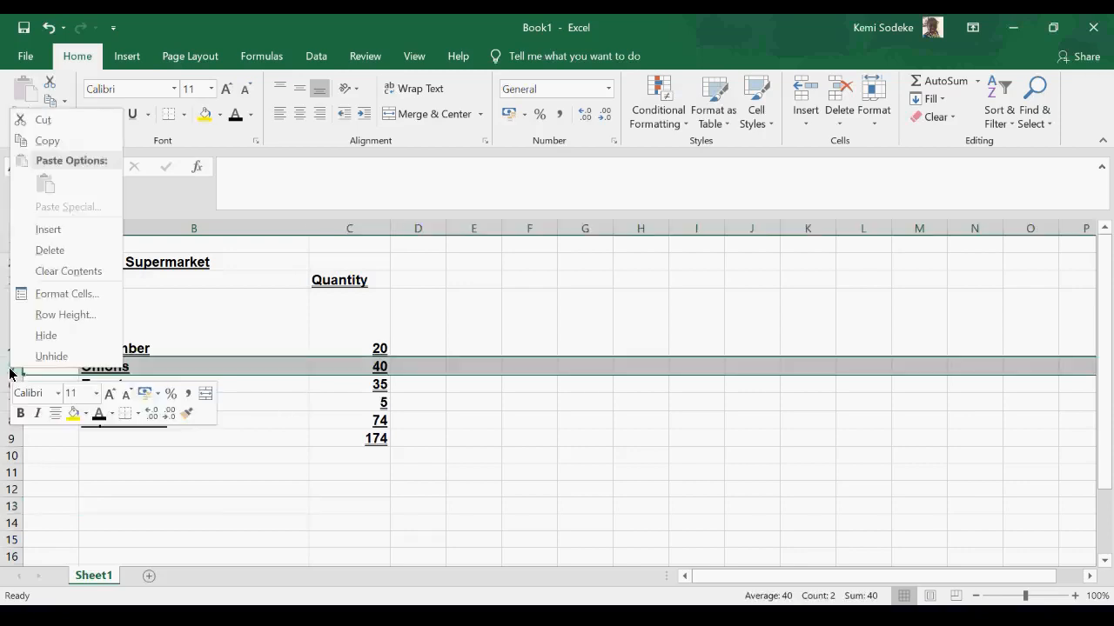
pyautogui.press('Escape')
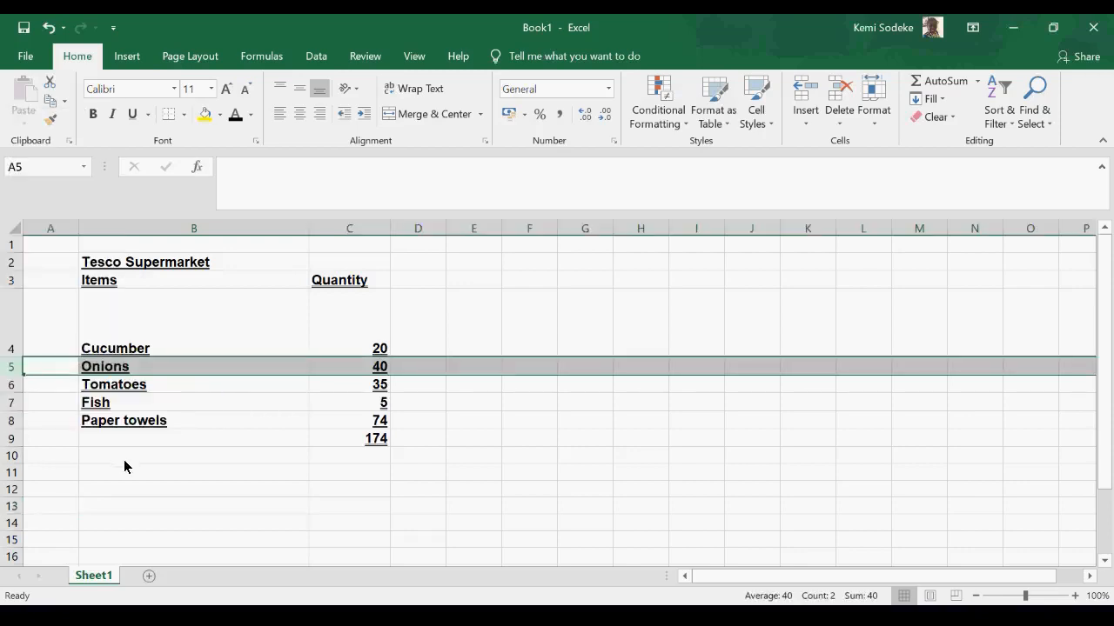
pyautogui.rightClick(12, 373)
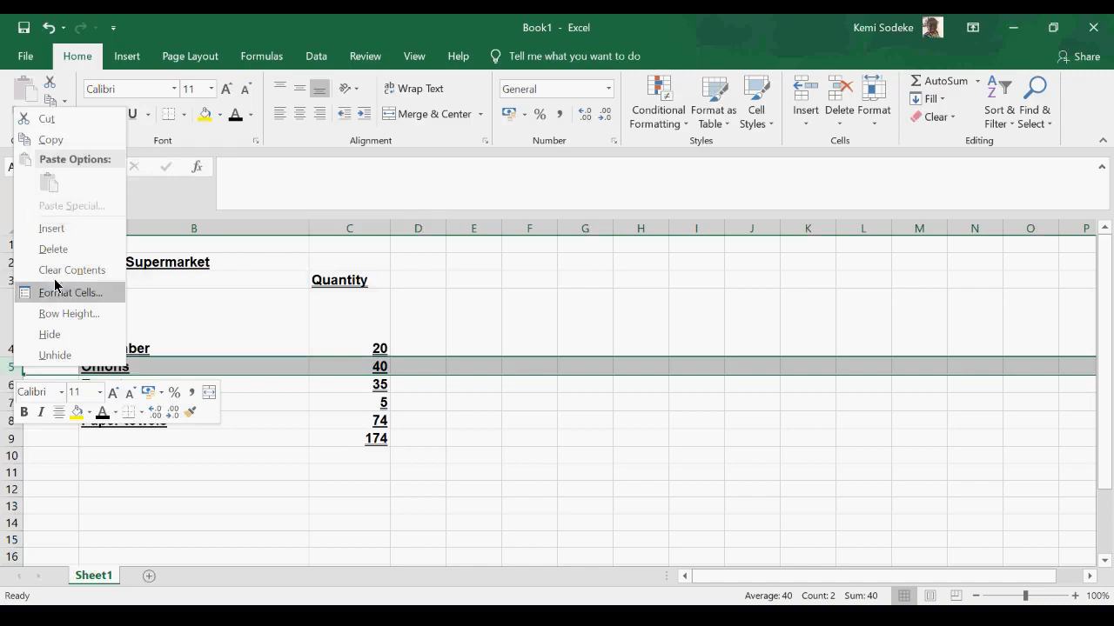
pyautogui.click(72, 234)
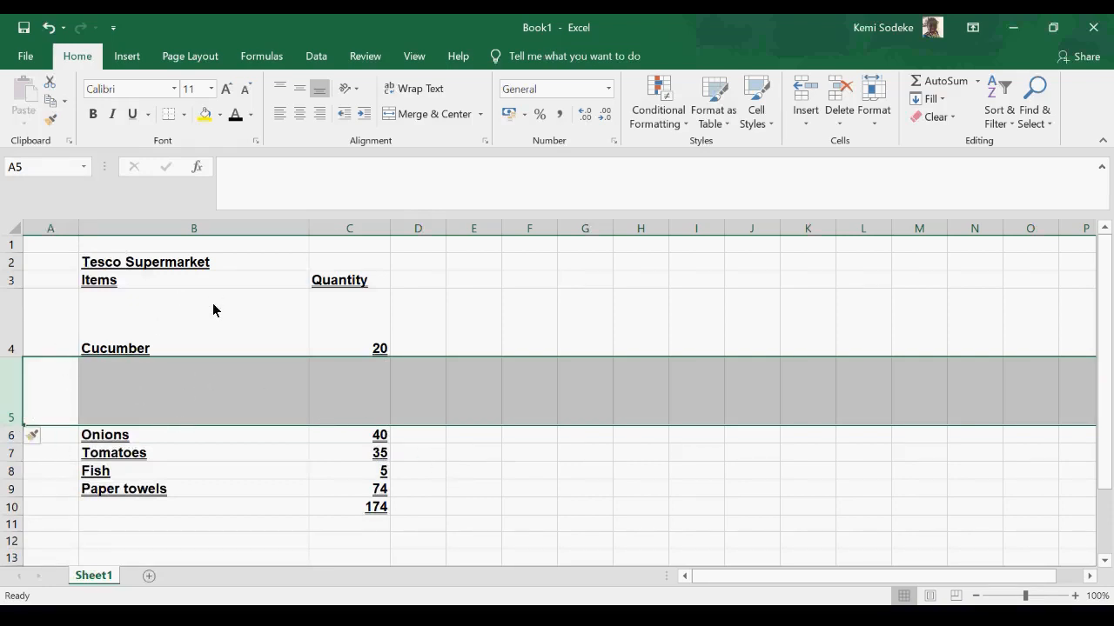
pyautogui.moveTo(17, 426); pyautogui.dragTo(17, 420)
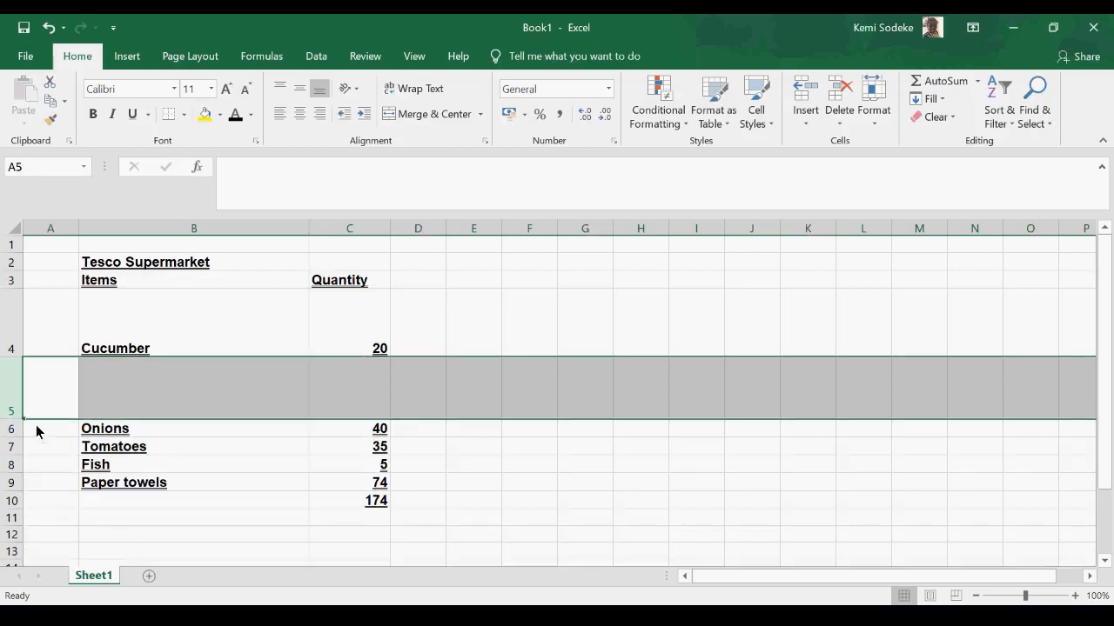
# - Undo the row height change and the row insertion above Onions
pyautogui.click(49, 29)
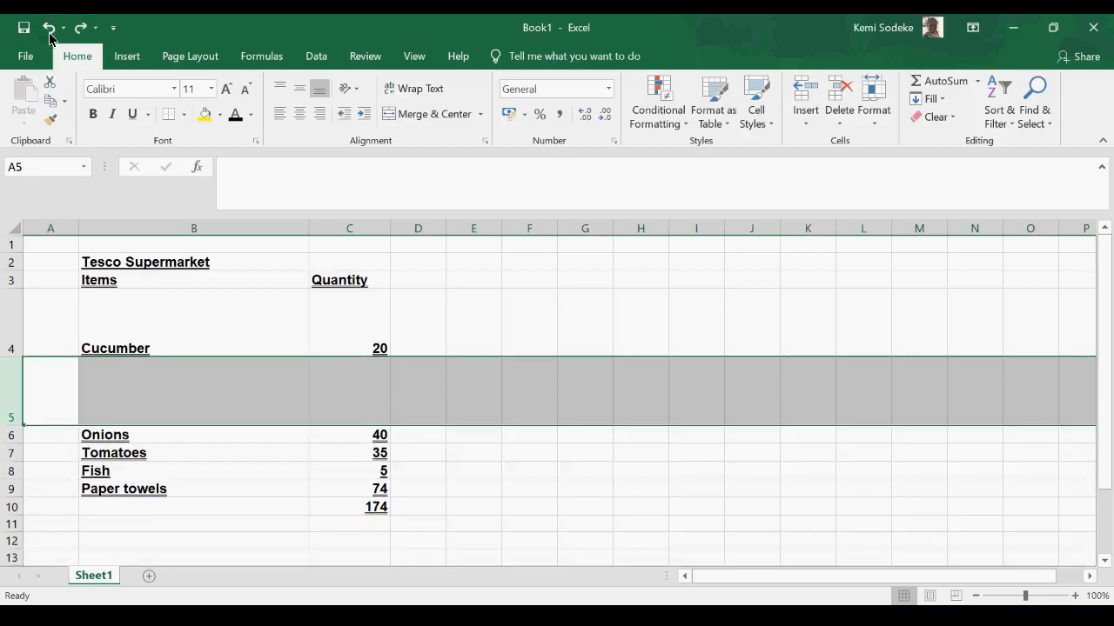
pyautogui.click(48, 29)
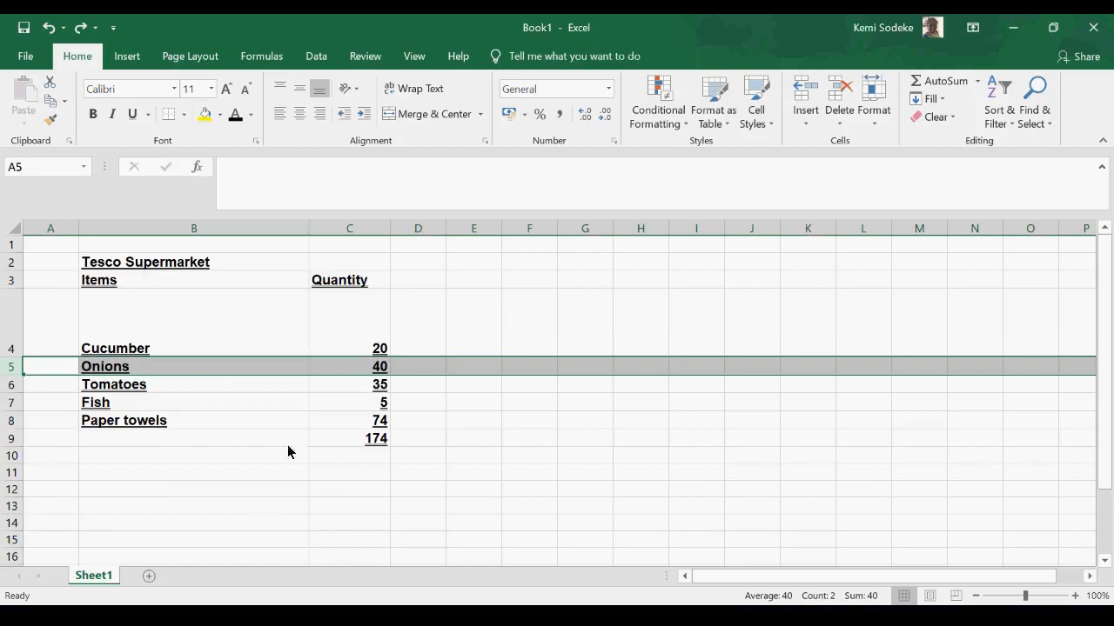
# - Insert a blank row above Onions and set it to Format Same As Below
pyautogui.rightClick(15, 374)
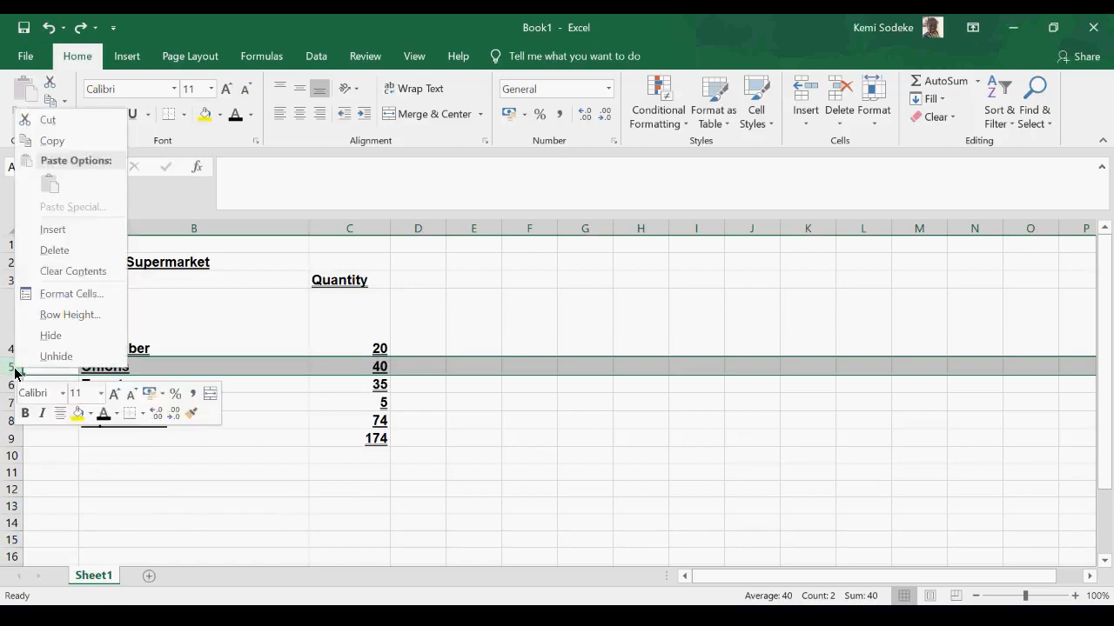
pyautogui.click(52, 230)
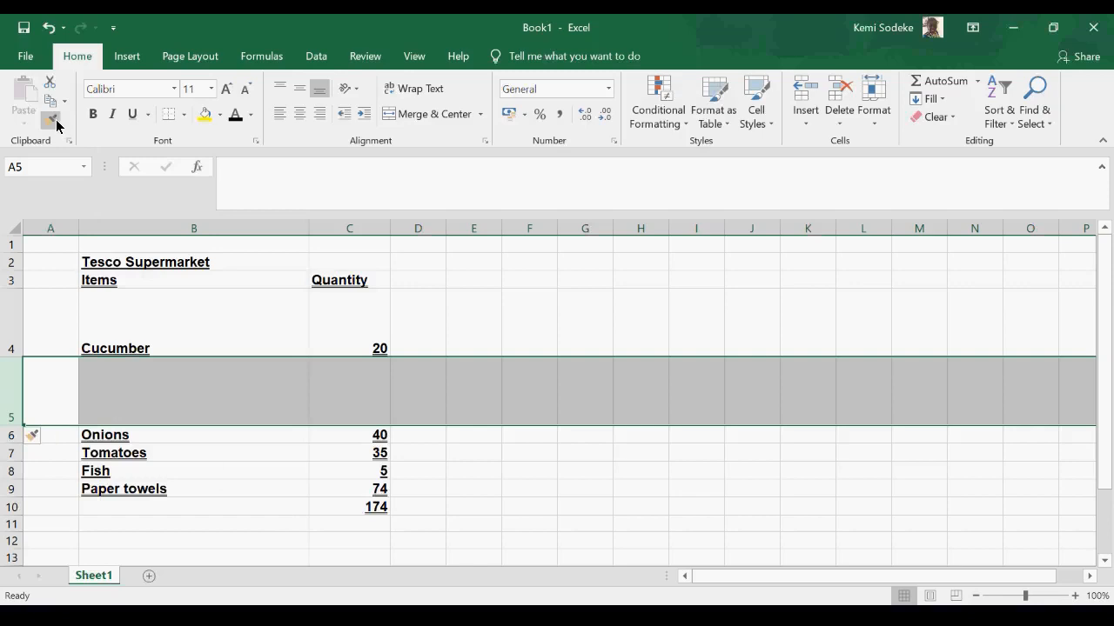
pyautogui.click(48, 444)
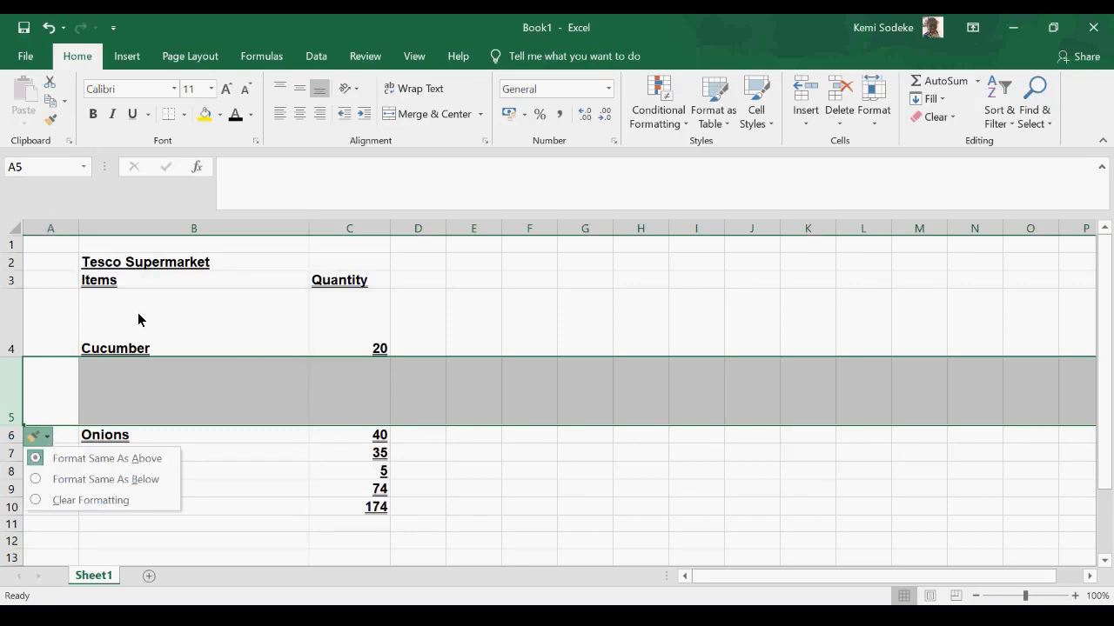
pyautogui.click(35, 481)
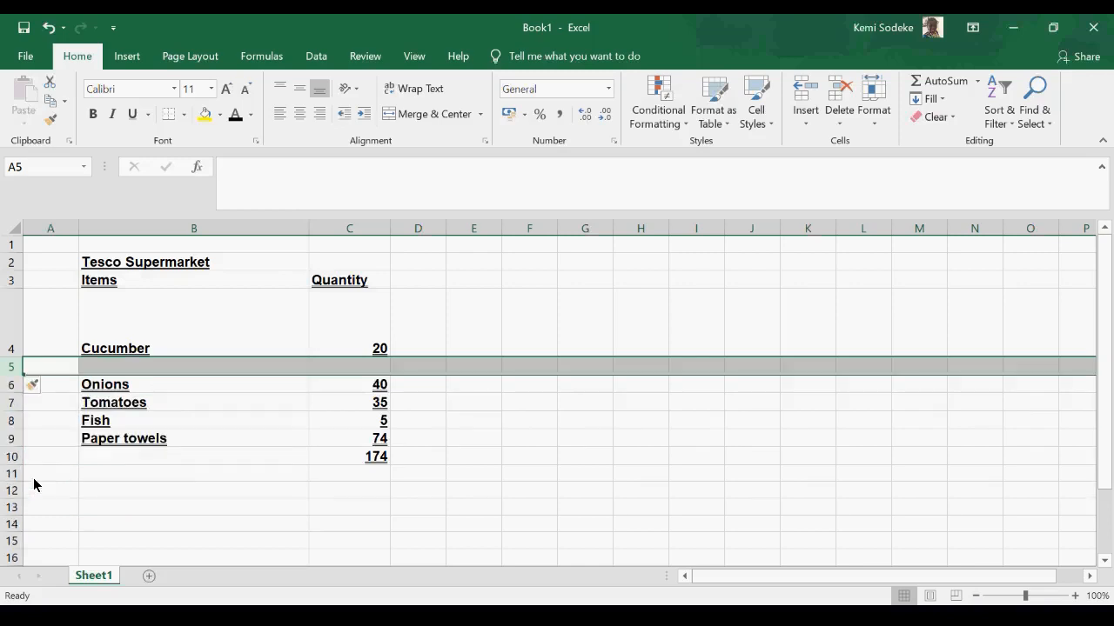
pyautogui.click(178, 474)
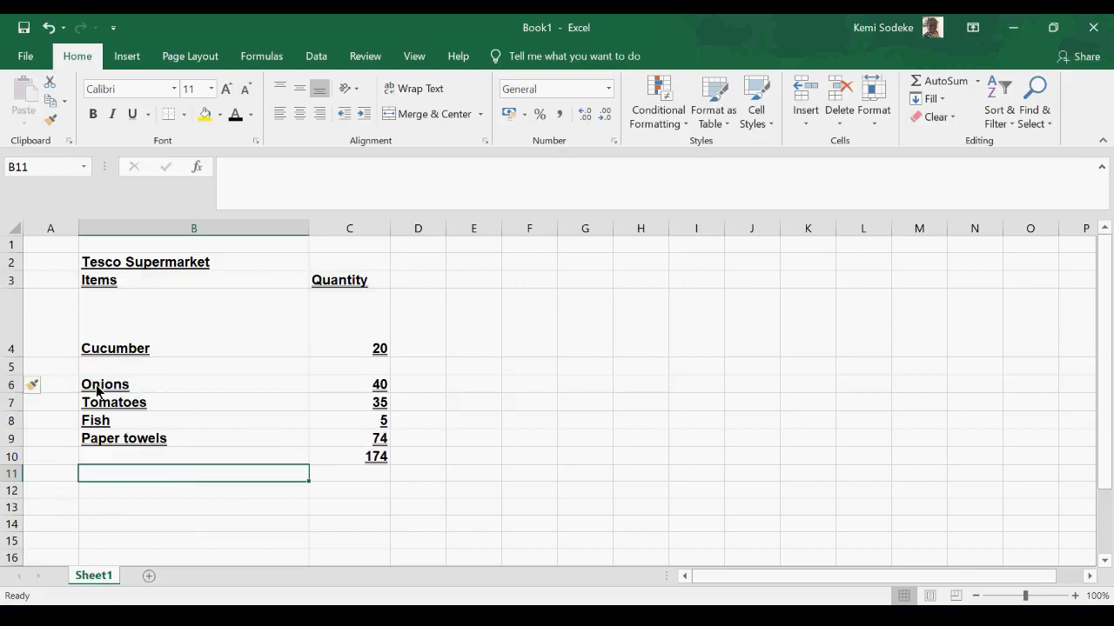
# - Fill the Onions item and quantity cells B6:C6 with yellow
pyautogui.moveTo(120, 385); pyautogui.dragTo(329, 386)
pyautogui.click(207, 115)
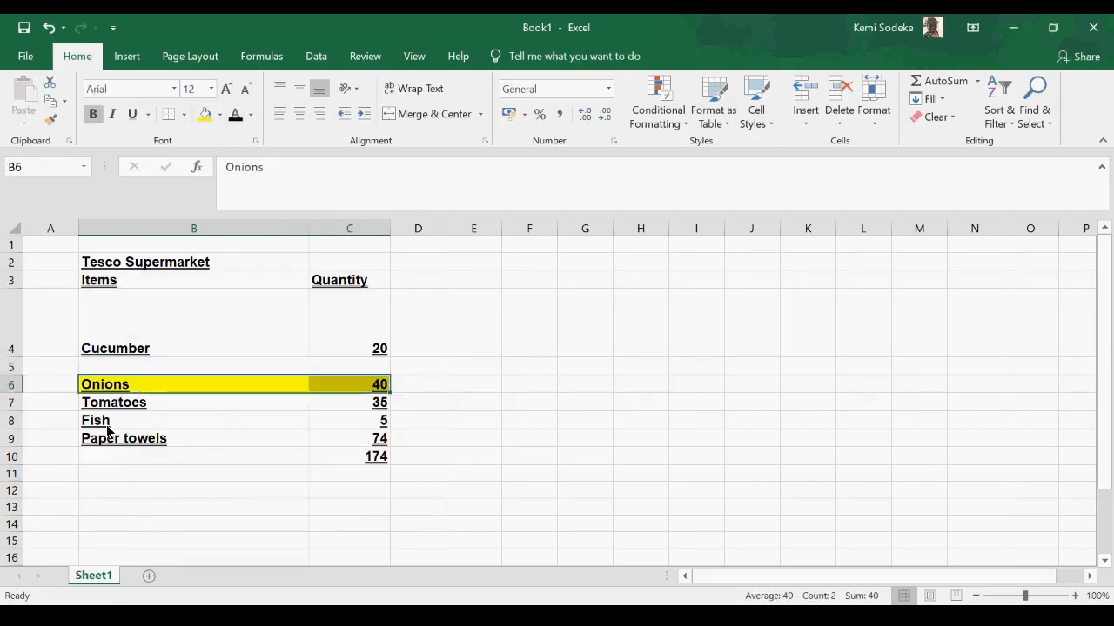
# - Delete the blank row 5 between Cucumber and Onions
pyautogui.click(11, 367)
pyautogui.rightClick(11, 366)
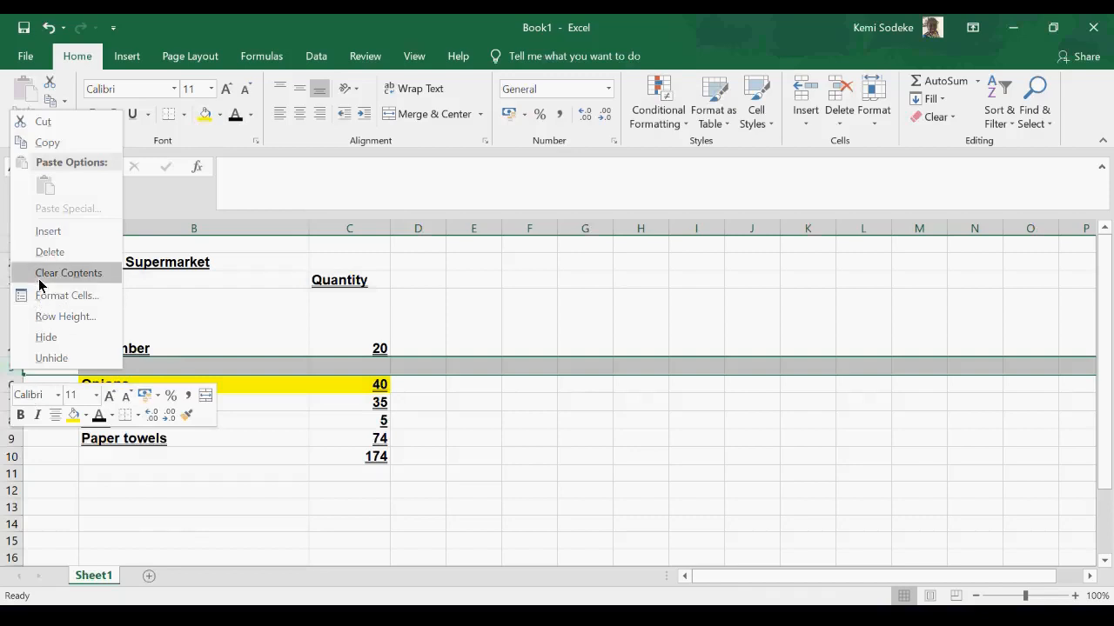
pyautogui.click(50, 251)
pyautogui.click(109, 500)
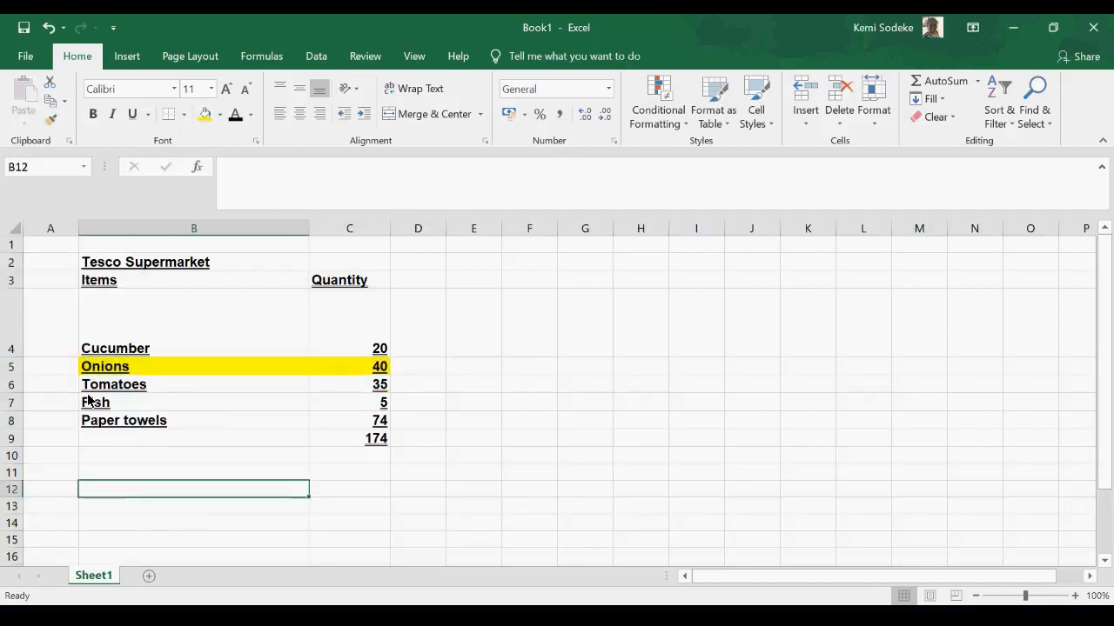
# - Insert a blank row above the yellow Onions row and give it the same format as the row below
pyautogui.click(12, 367)
pyautogui.rightClick(12, 366)
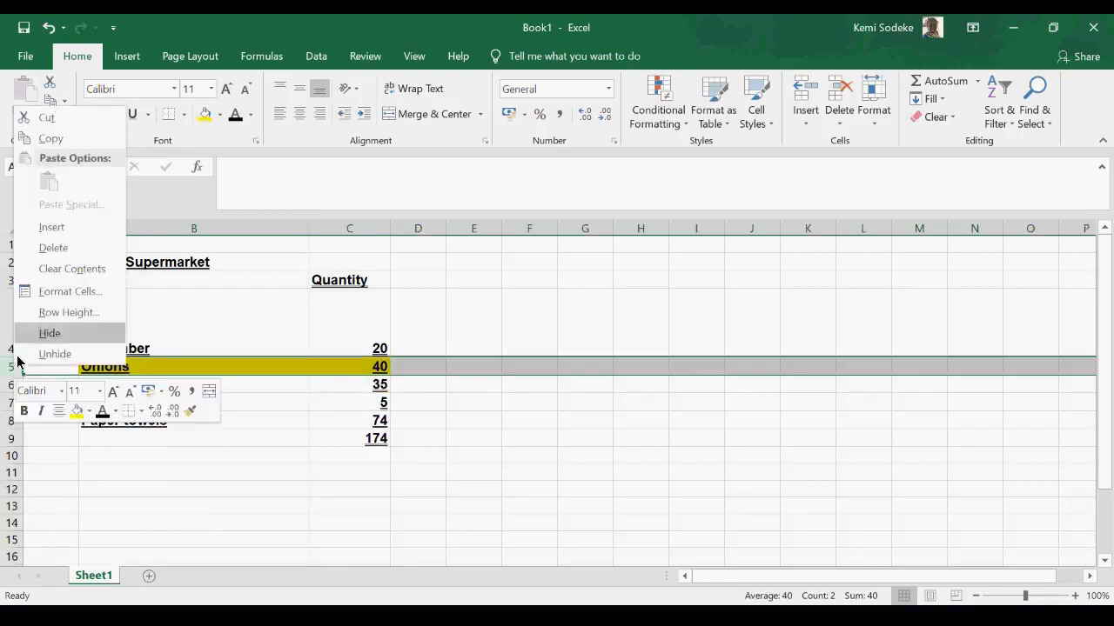
pyautogui.click(63, 233)
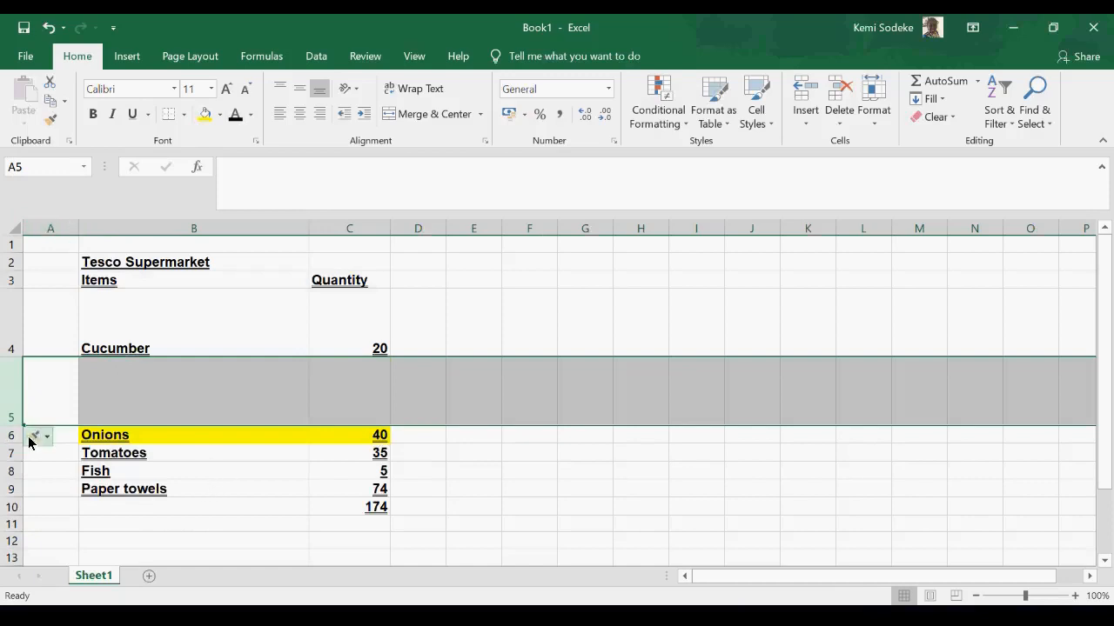
pyautogui.click(35, 437)
pyautogui.click(111, 479)
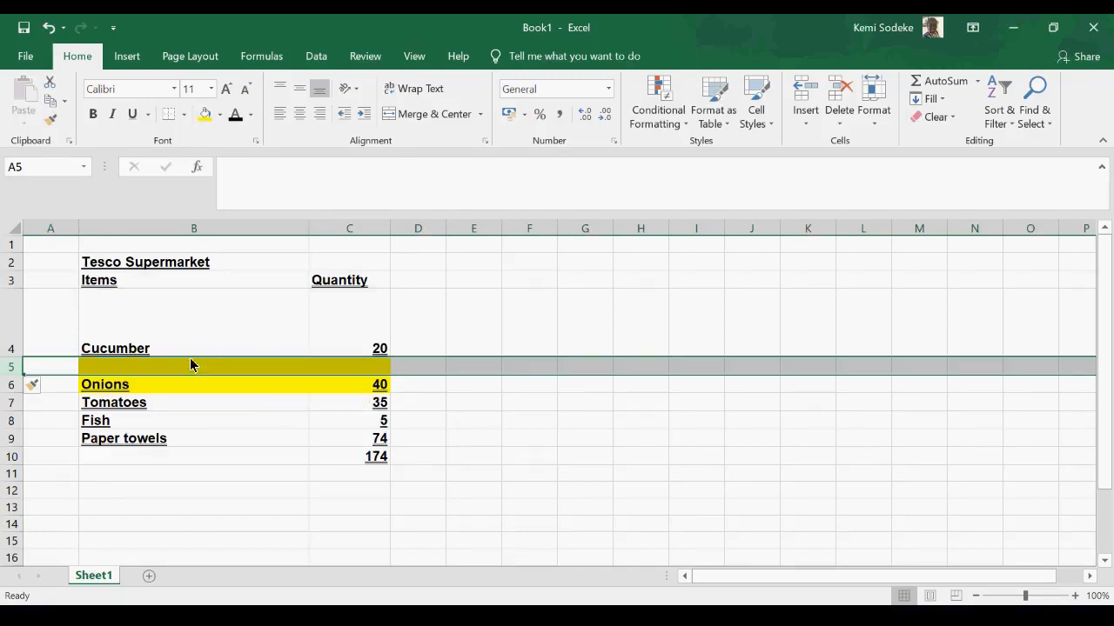
# - Clear the formatting that the inserted row 5 took from the Onions row and reduce its height
pyautogui.click(46, 388)
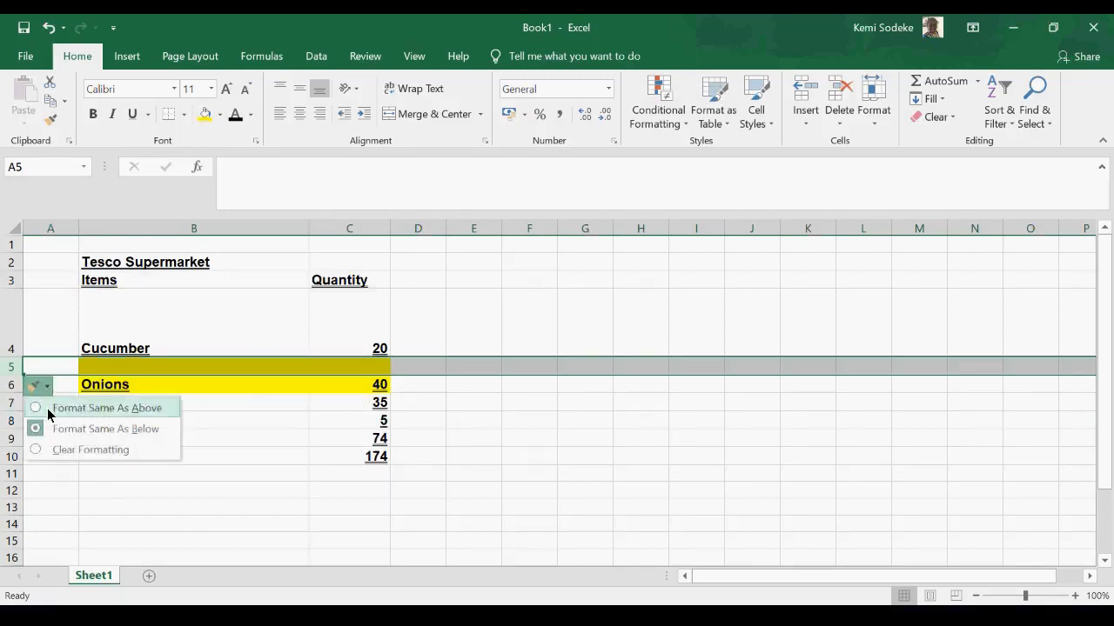
pyautogui.click(83, 446)
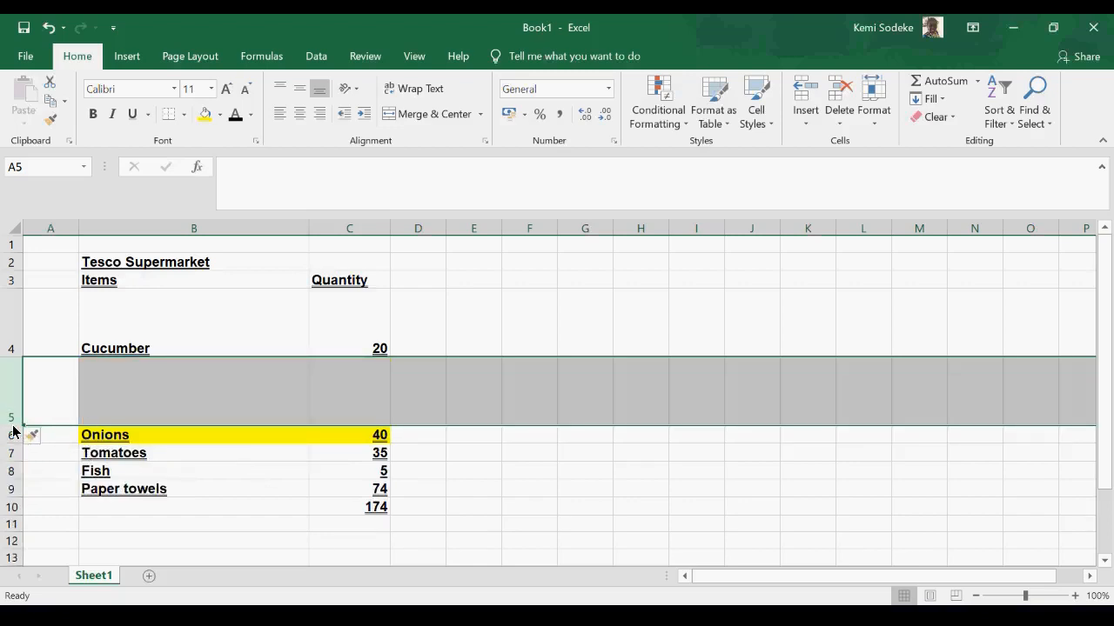
pyautogui.moveTo(12, 429); pyautogui.dragTo(25, 382)
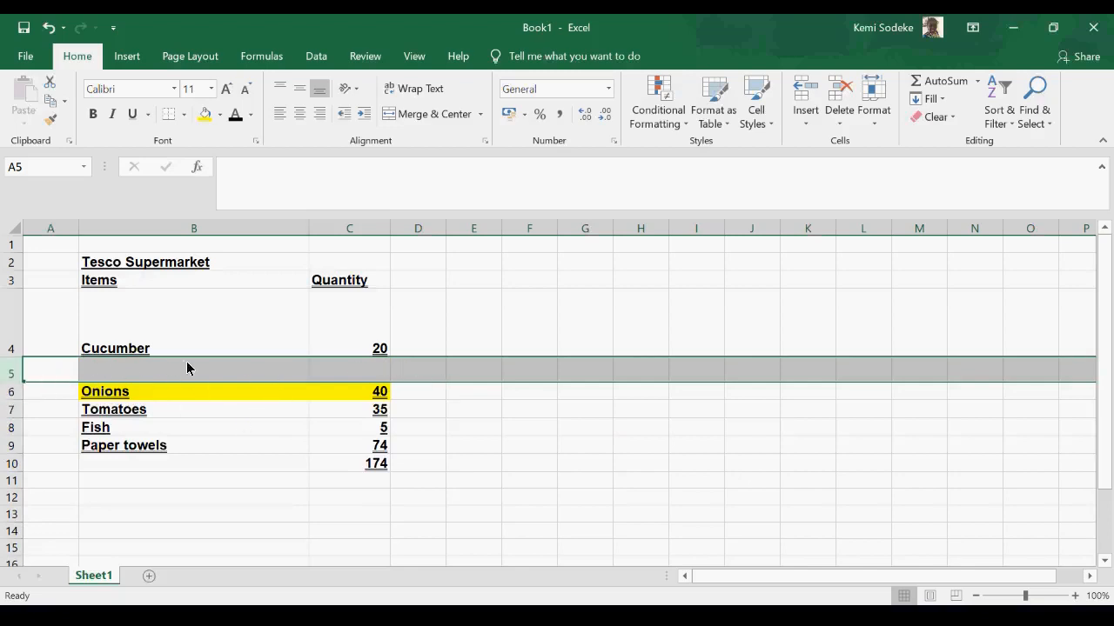
# - Delete the inserted blank row 5 above the yellow Onions row
pyautogui.rightClick(16, 374)
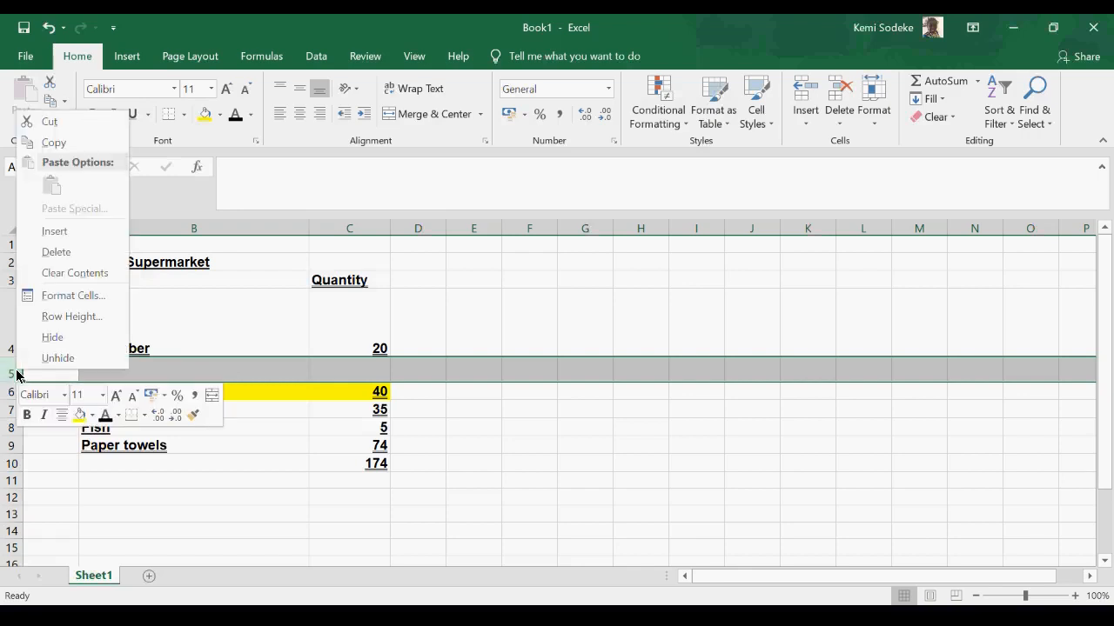
pyautogui.click(77, 253)
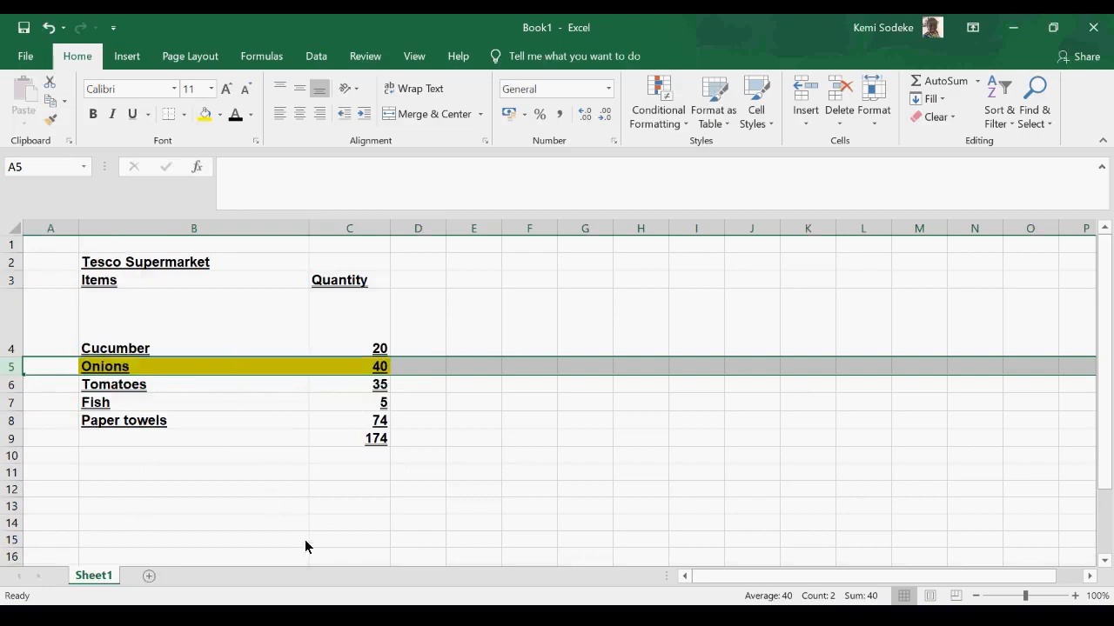
pyautogui.click(217, 477)
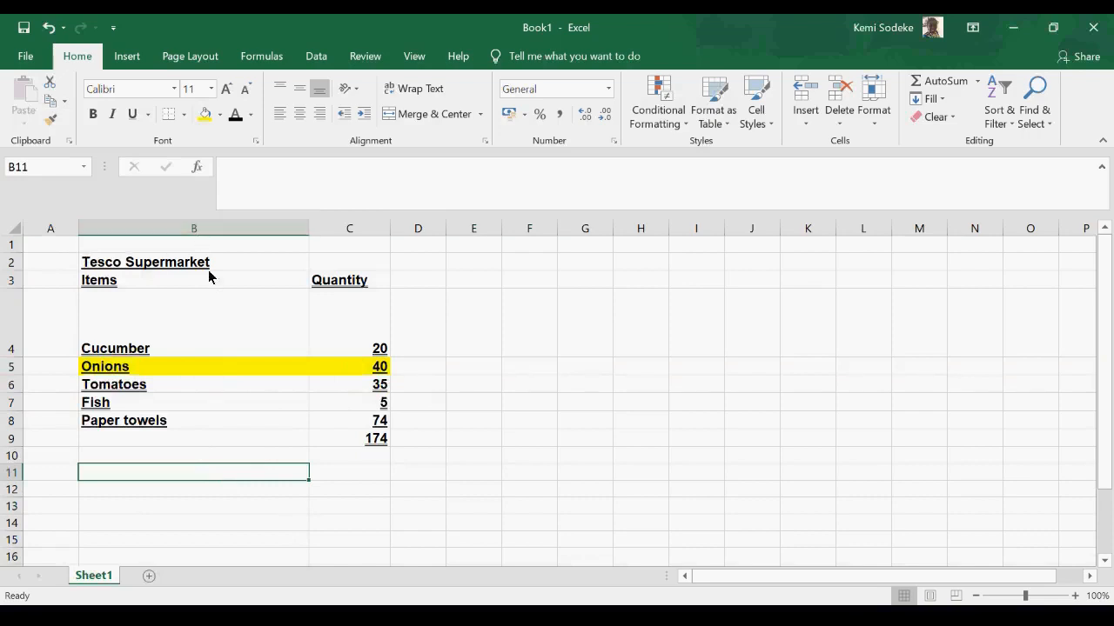
# - Insert blank cells at B5:C5 above the Onions entry by shifting cells down, and undo the insertion
pyautogui.moveTo(112, 367); pyautogui.dragTo(358, 367)
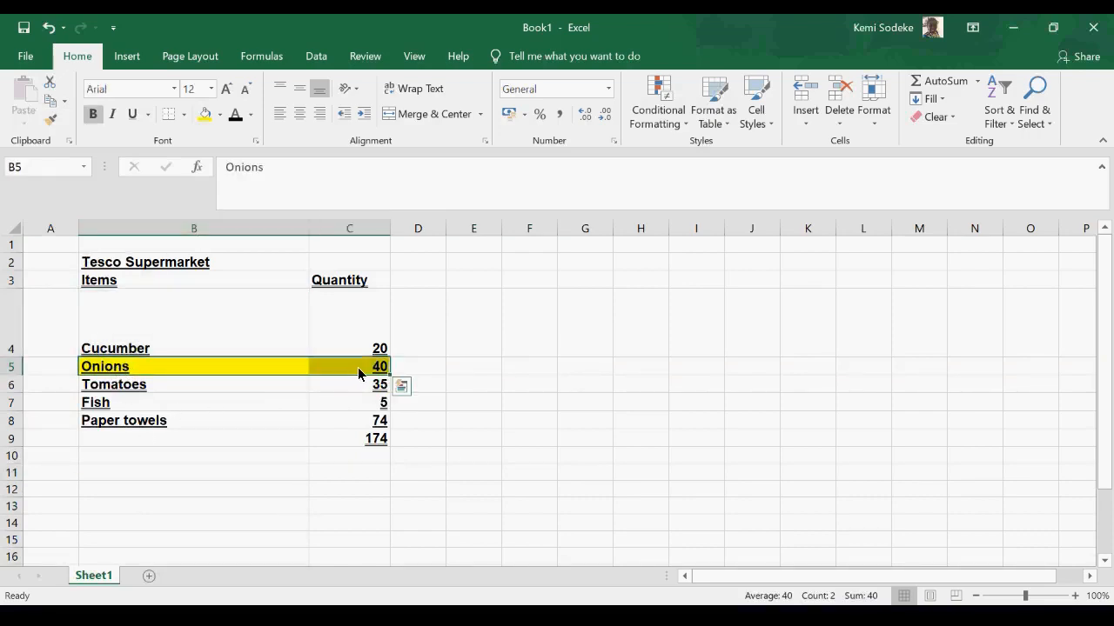
pyautogui.rightClick(357, 376)
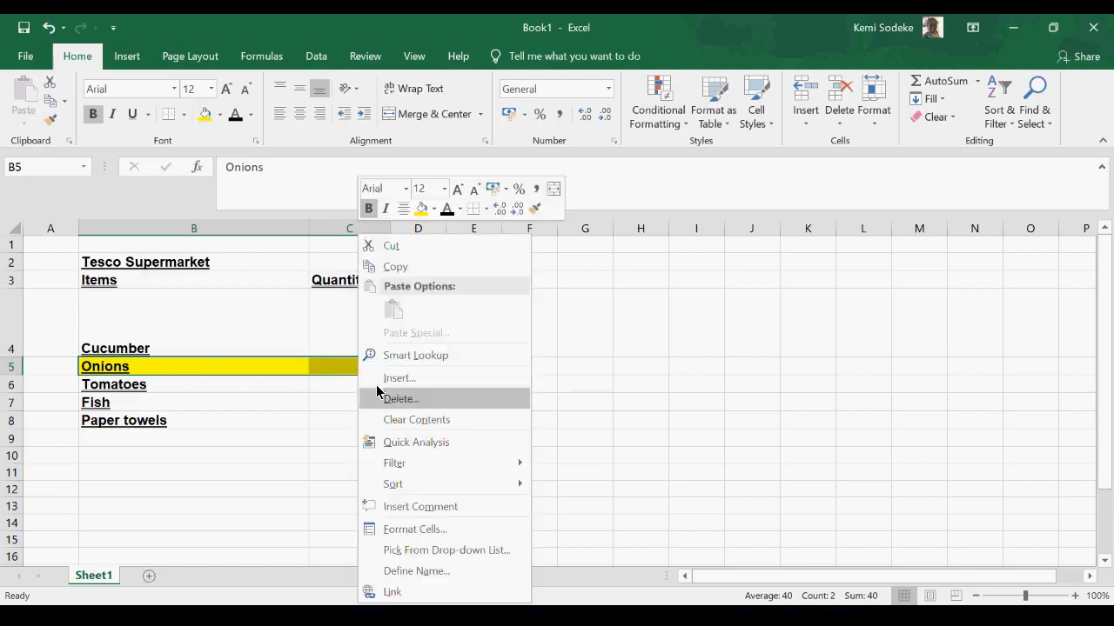
pyautogui.click(392, 380)
pyautogui.moveTo(390, 298); pyautogui.dragTo(597, 278)
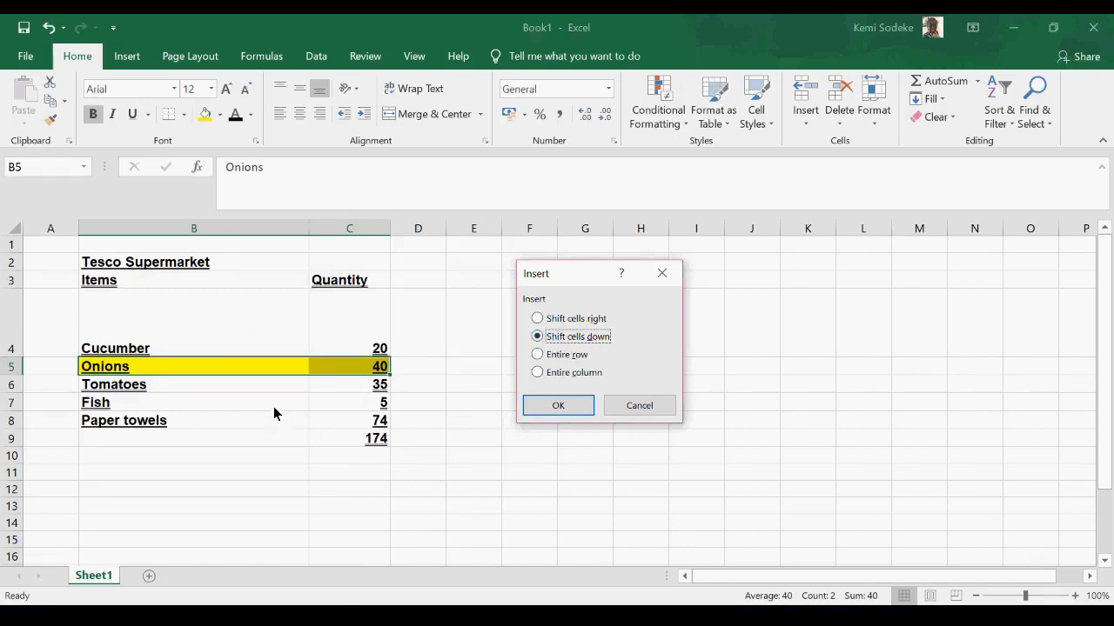
pyautogui.click(563, 407)
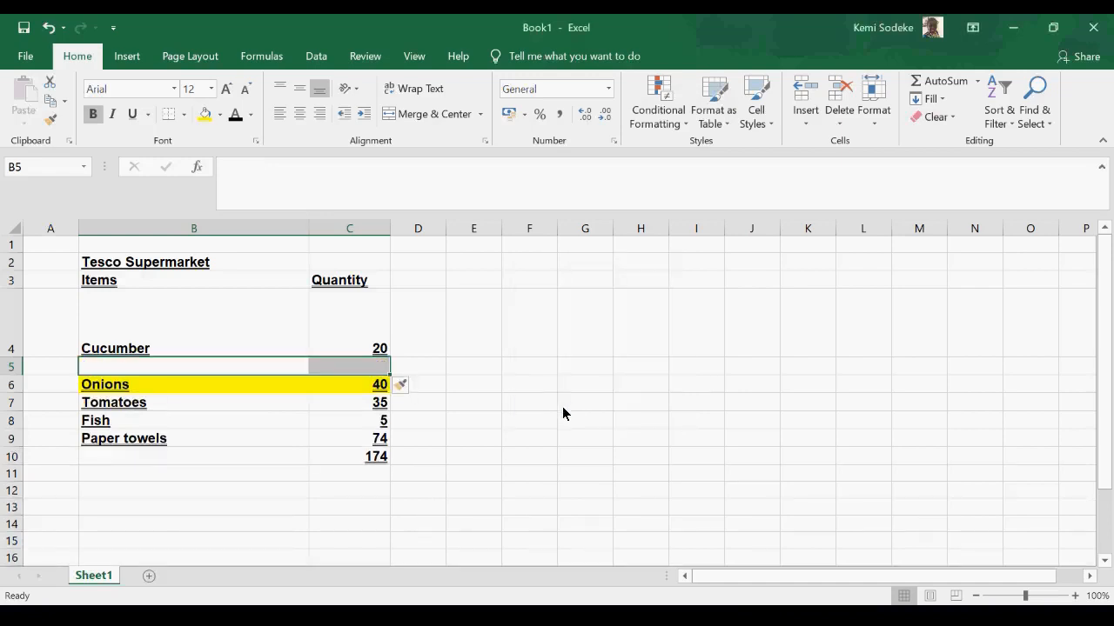
pyautogui.click(415, 386)
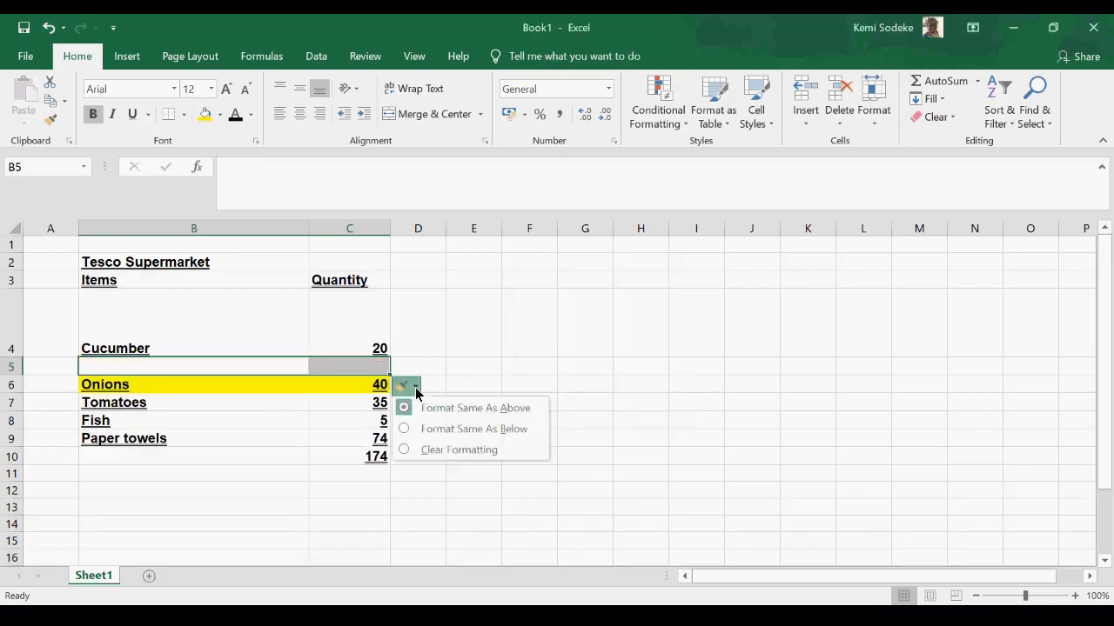
pyautogui.click(450, 495)
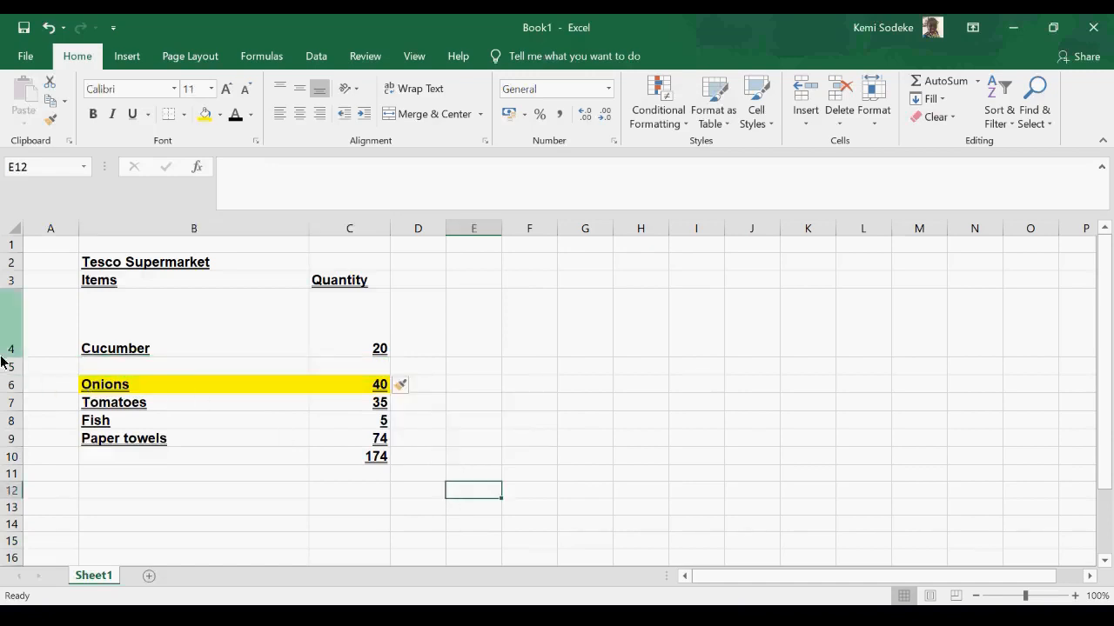
pyautogui.click(48, 29)
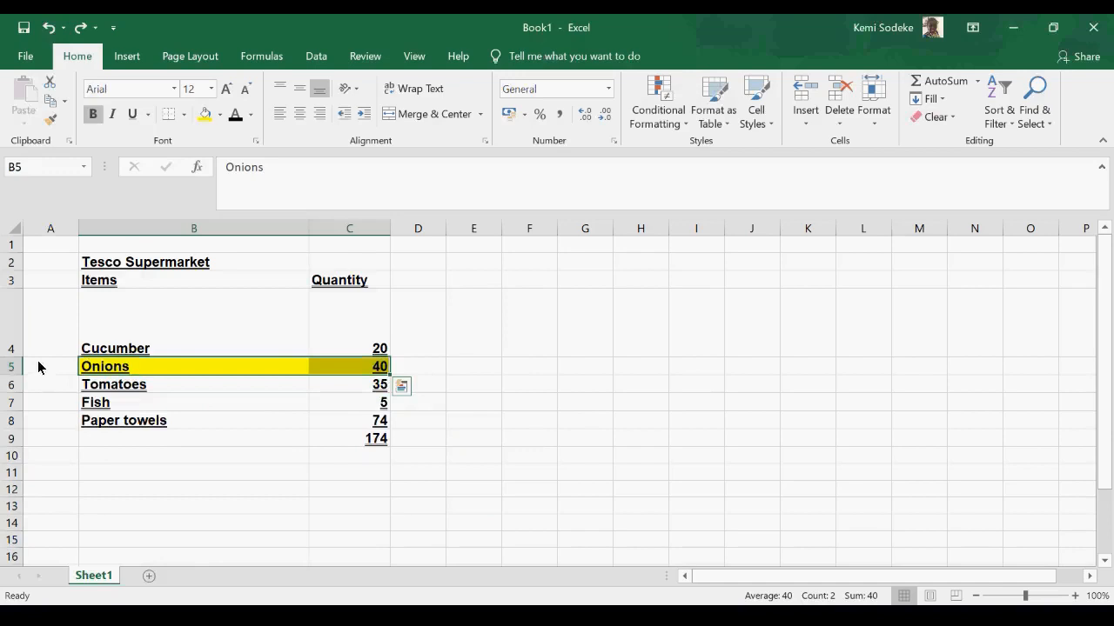
# - Insert blank cells at B5:C5 by shifting the Onions entry to the right, and undo the insertion
pyautogui.rightClick(111, 369)
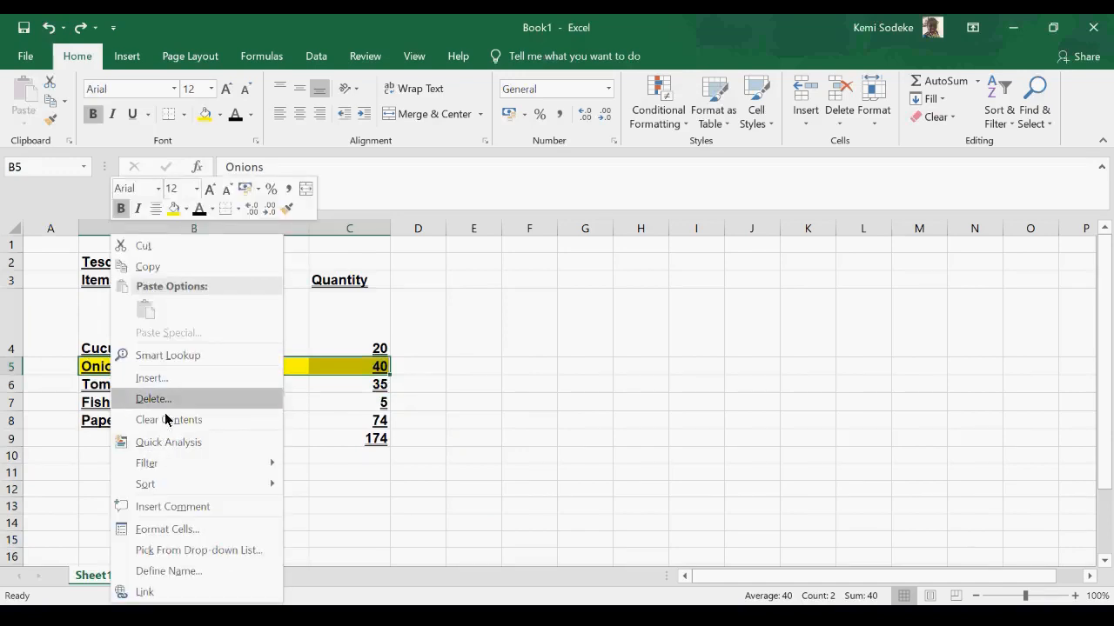
pyautogui.click(165, 380)
pyautogui.moveTo(187, 292); pyautogui.dragTo(884, 360)
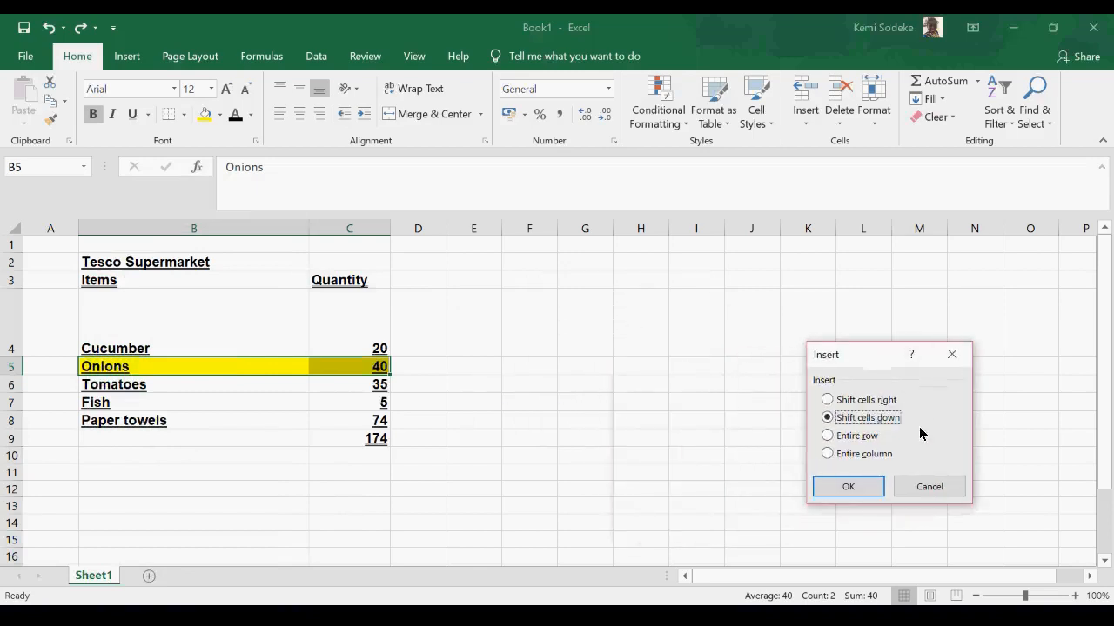
pyautogui.click(879, 400)
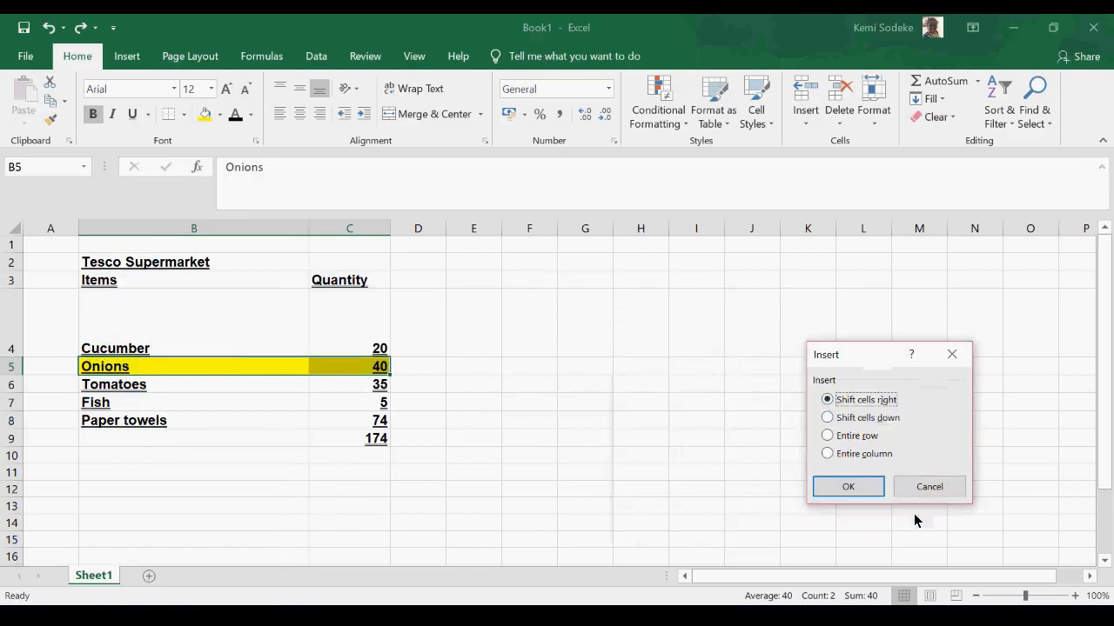
pyautogui.click(858, 488)
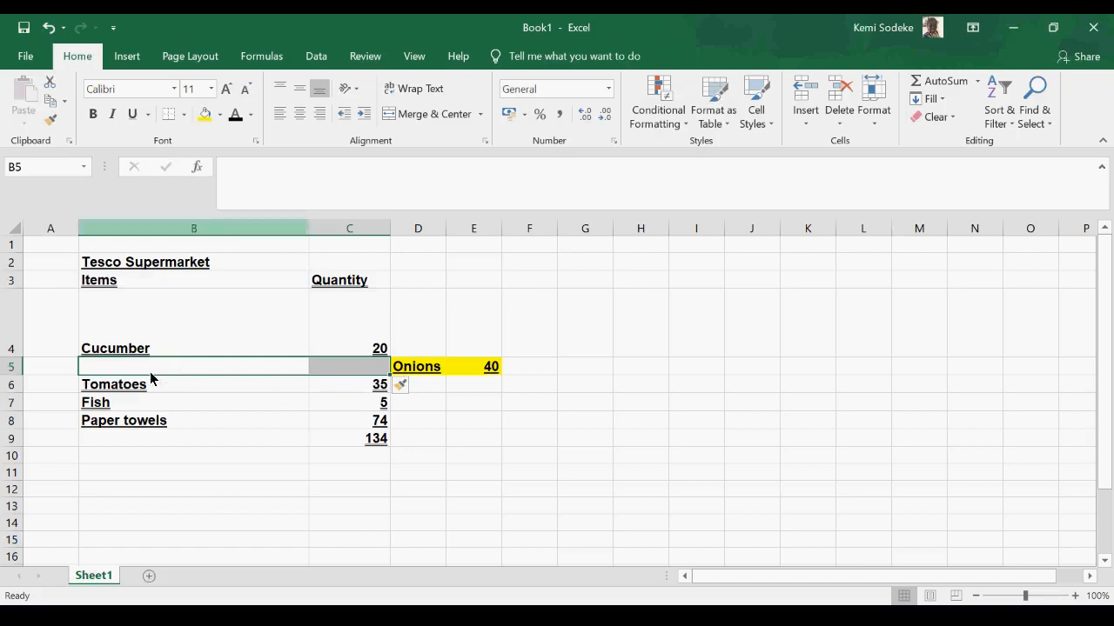
pyautogui.click(50, 30)
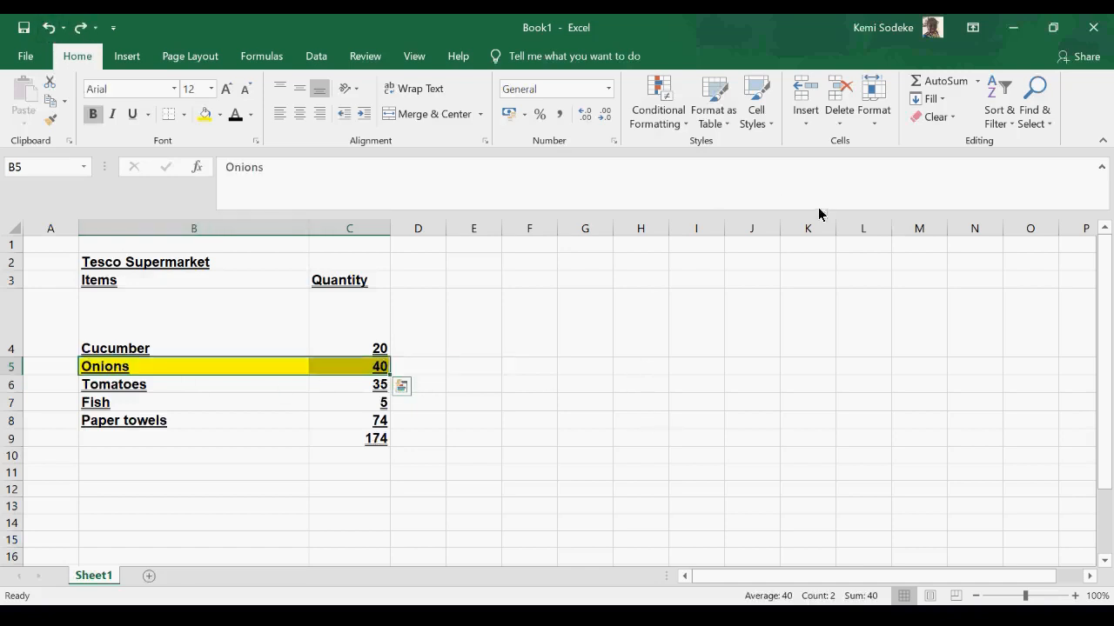
# - Use Insert Cells on the Onions cells B5:C5 with the option to shift cells down
pyautogui.click(806, 125)
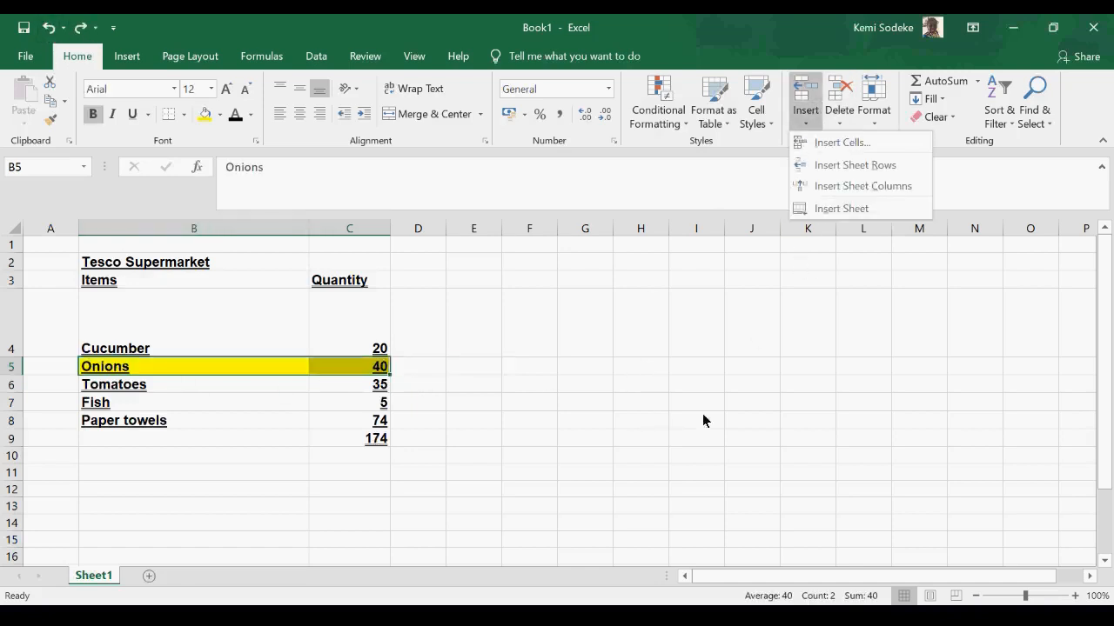
pyautogui.click(684, 365)
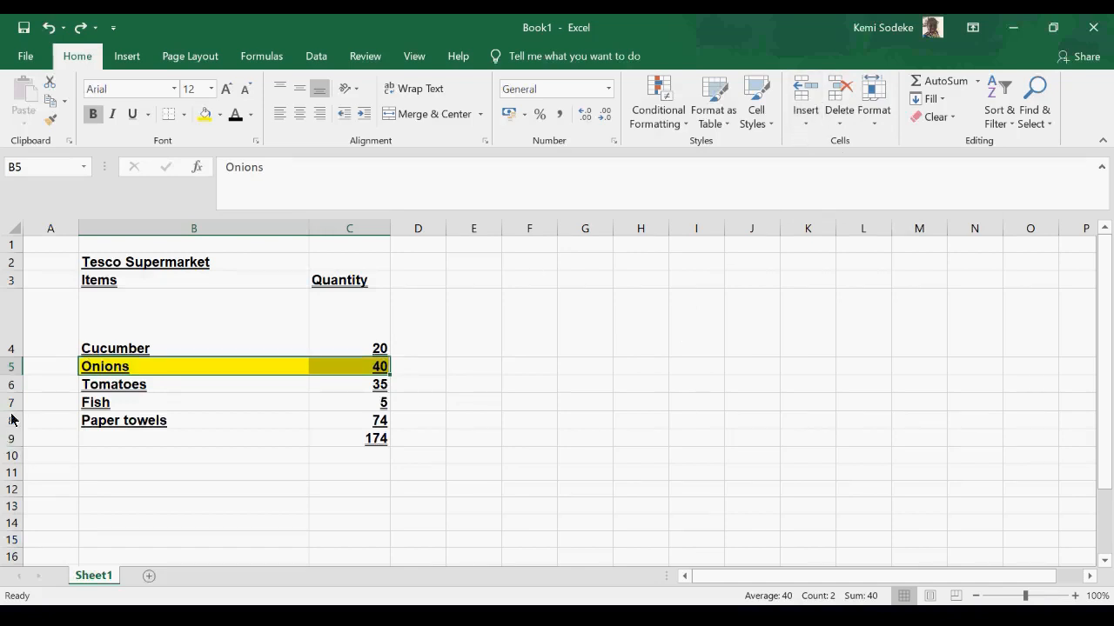
pyautogui.moveTo(125, 372); pyautogui.dragTo(355, 370)
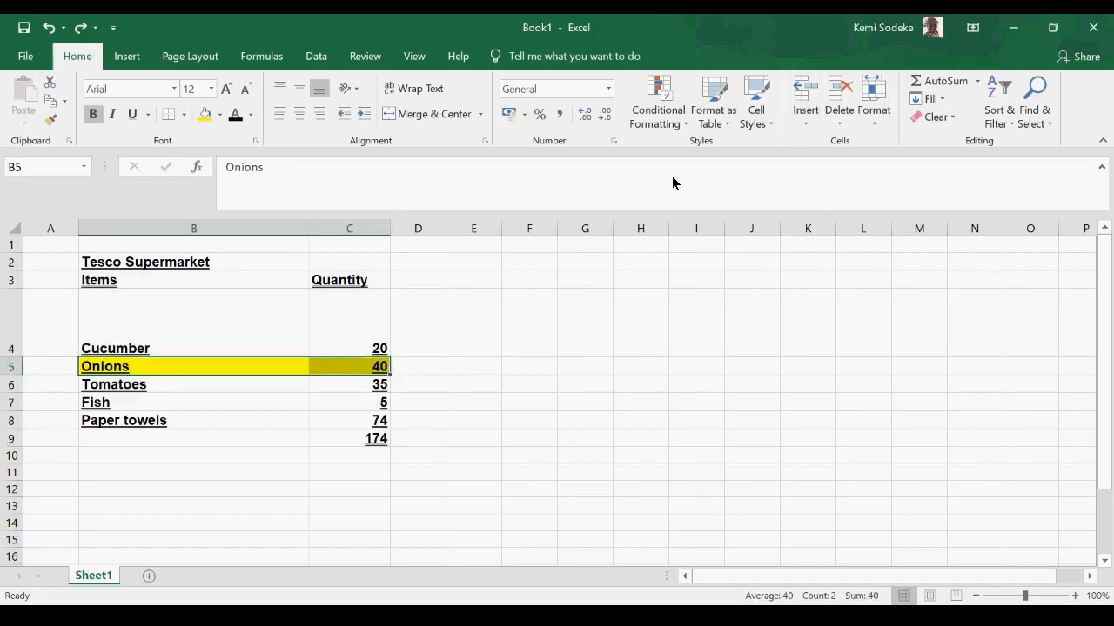
pyautogui.click(801, 126)
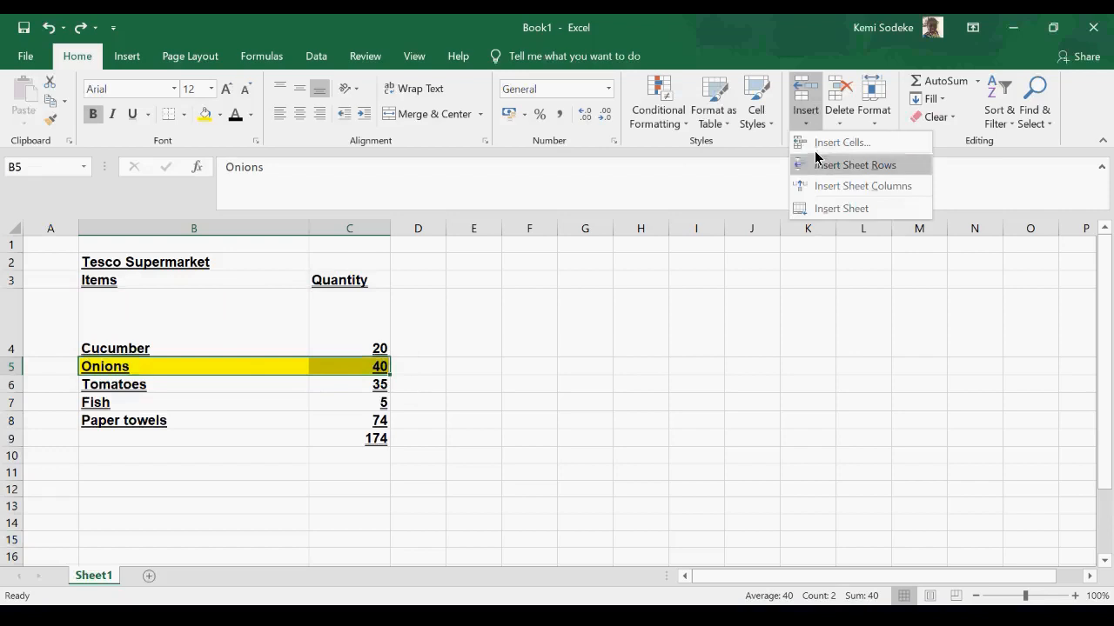
pyautogui.click(860, 146)
pyautogui.moveTo(774, 85); pyautogui.dragTo(738, 238)
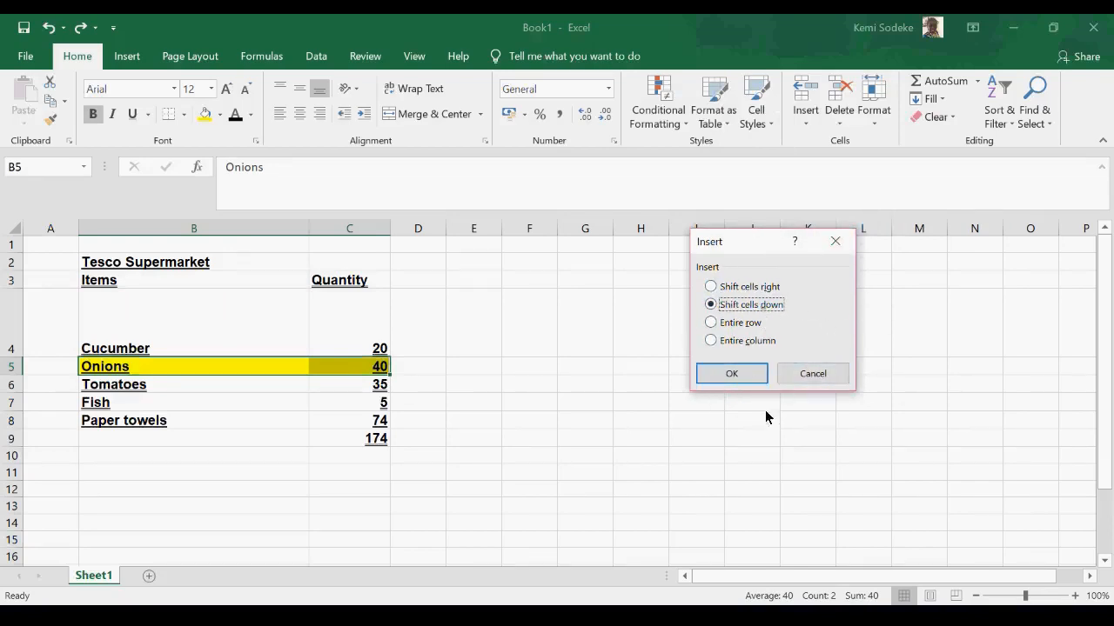
pyautogui.click(741, 375)
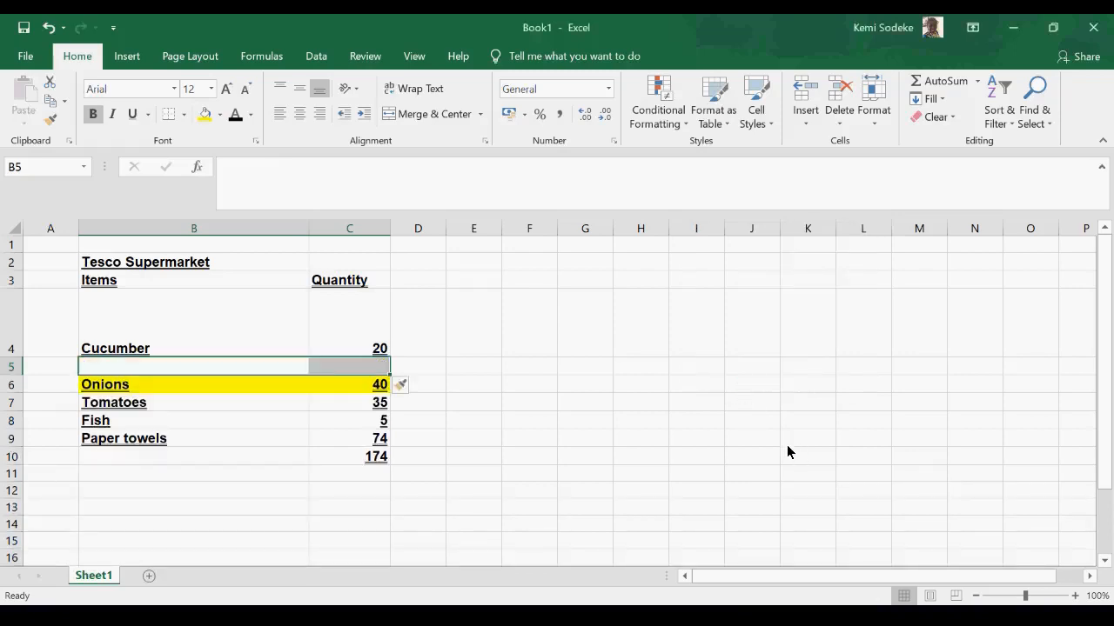
# - Delete the blank cells B5:C5 above Onions with the option to shift cells up
pyautogui.click(840, 124)
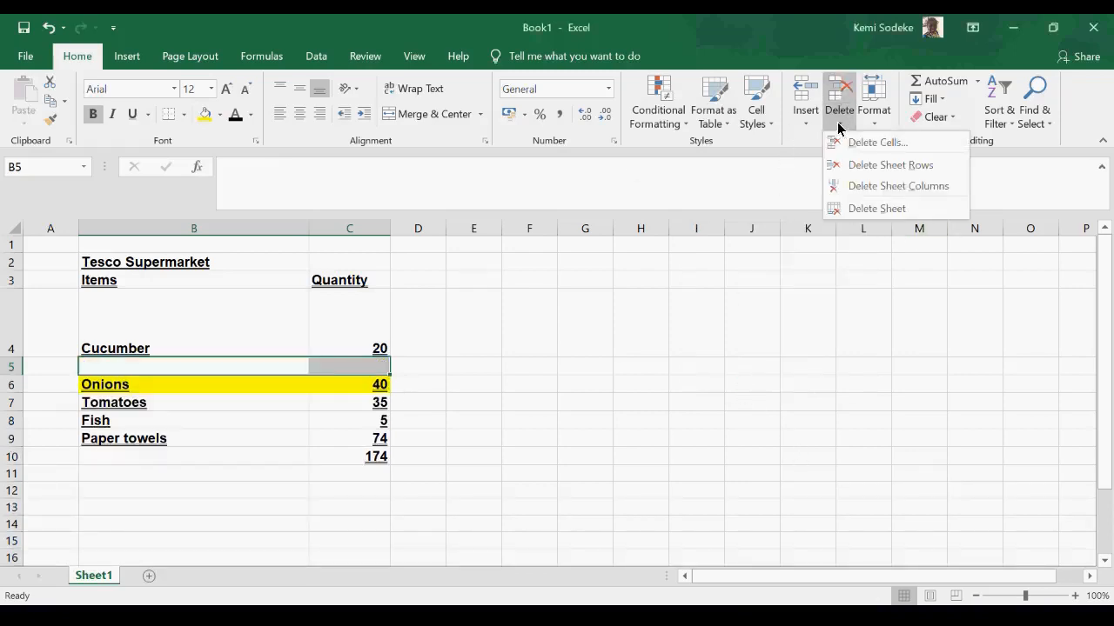
pyautogui.click(881, 145)
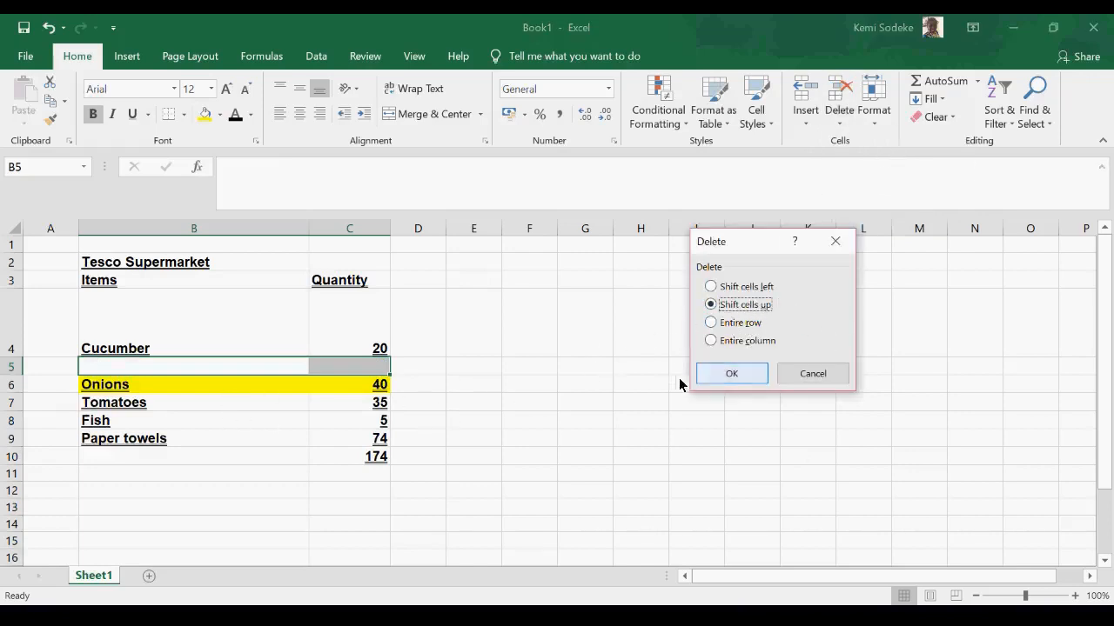
pyautogui.click(746, 384)
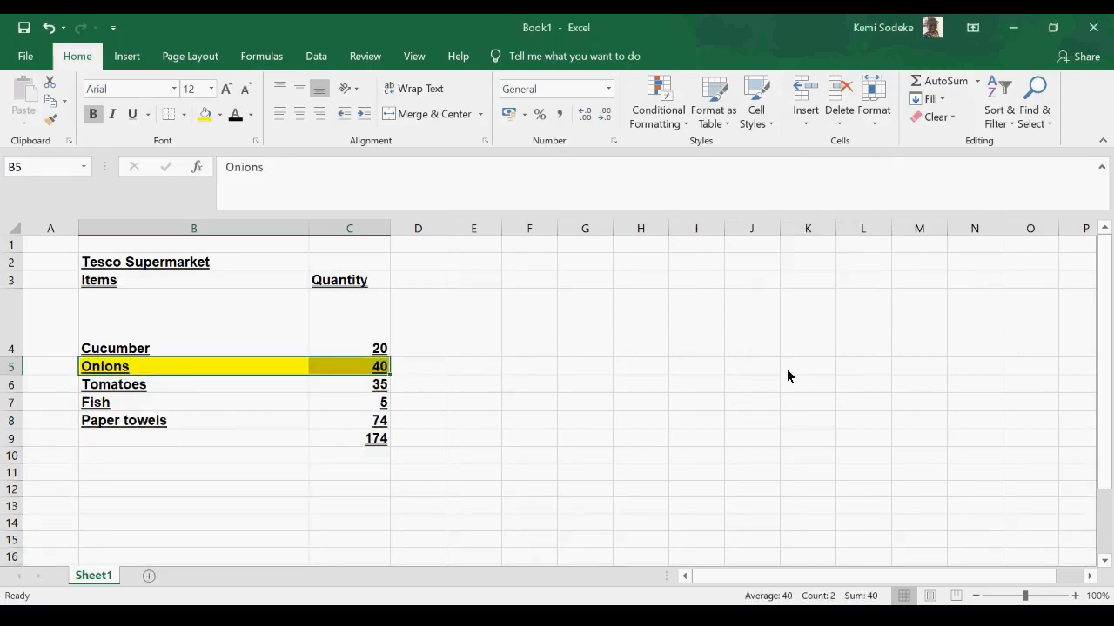
pyautogui.click(735, 346)
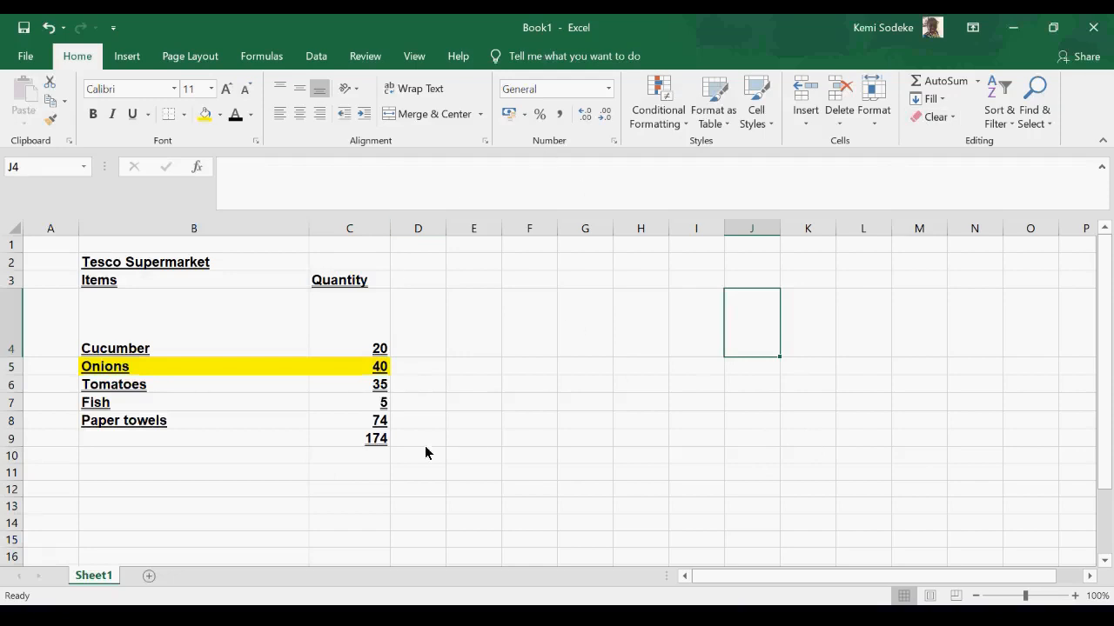
# - Clear the Quantity total in C9 and calculate it again with AutoSum over C4:C8
pyautogui.click(370, 439)
pyautogui.press('Delete')
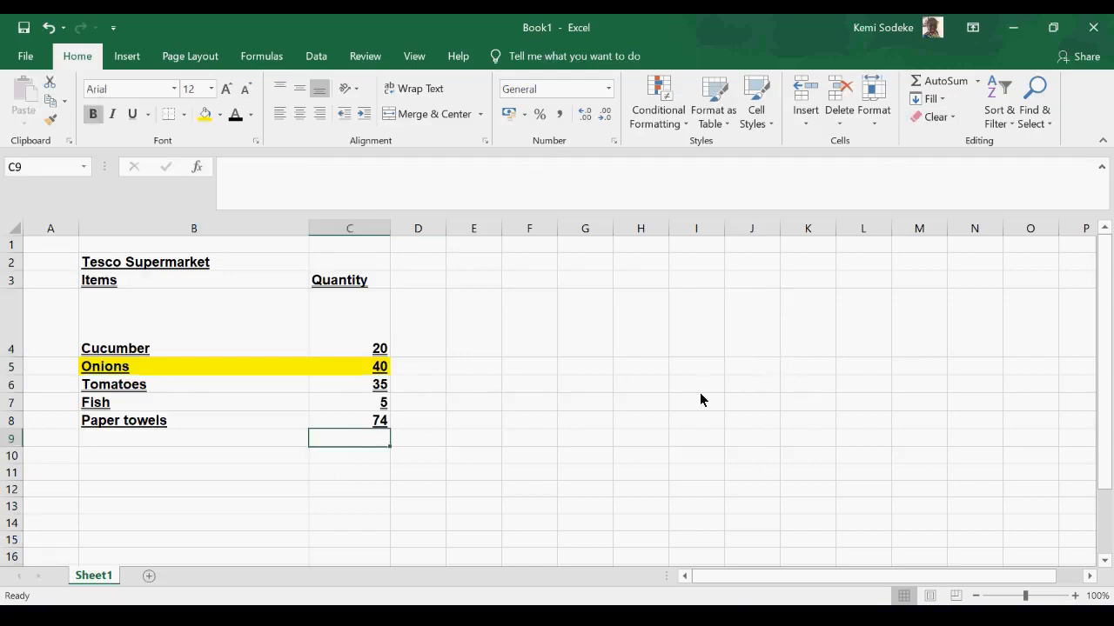
pyautogui.click(640, 388)
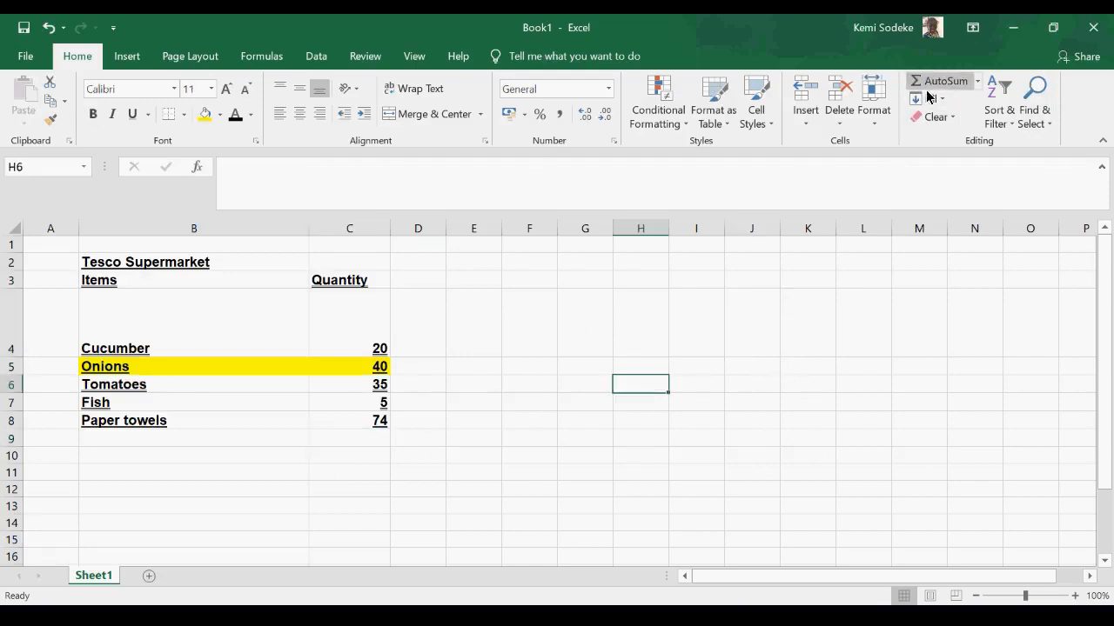
pyautogui.click(353, 438)
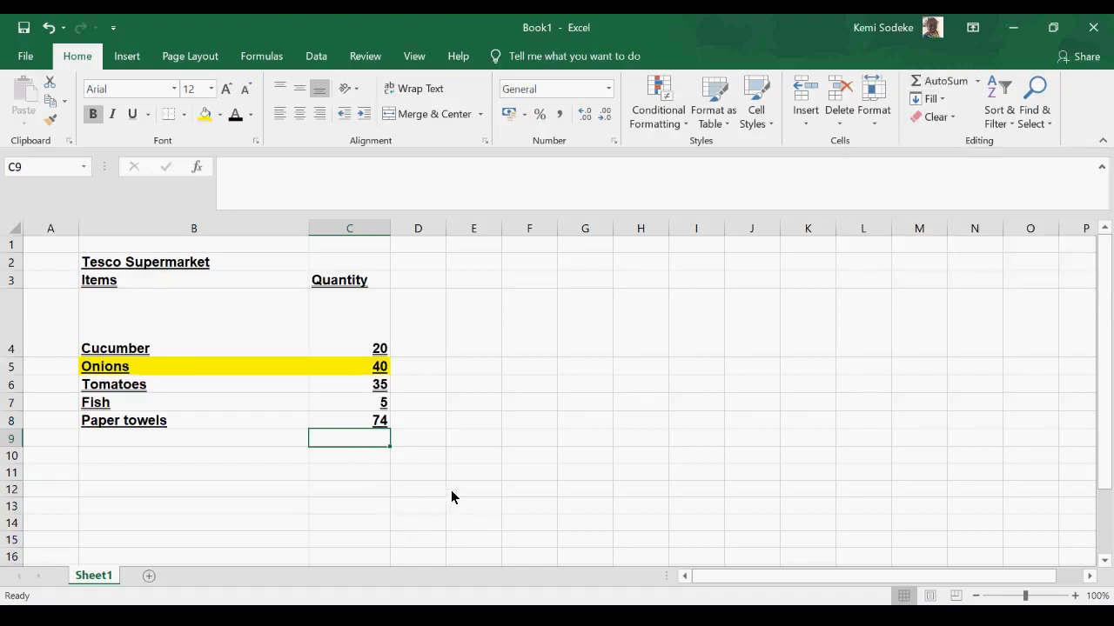
pyautogui.click(946, 84)
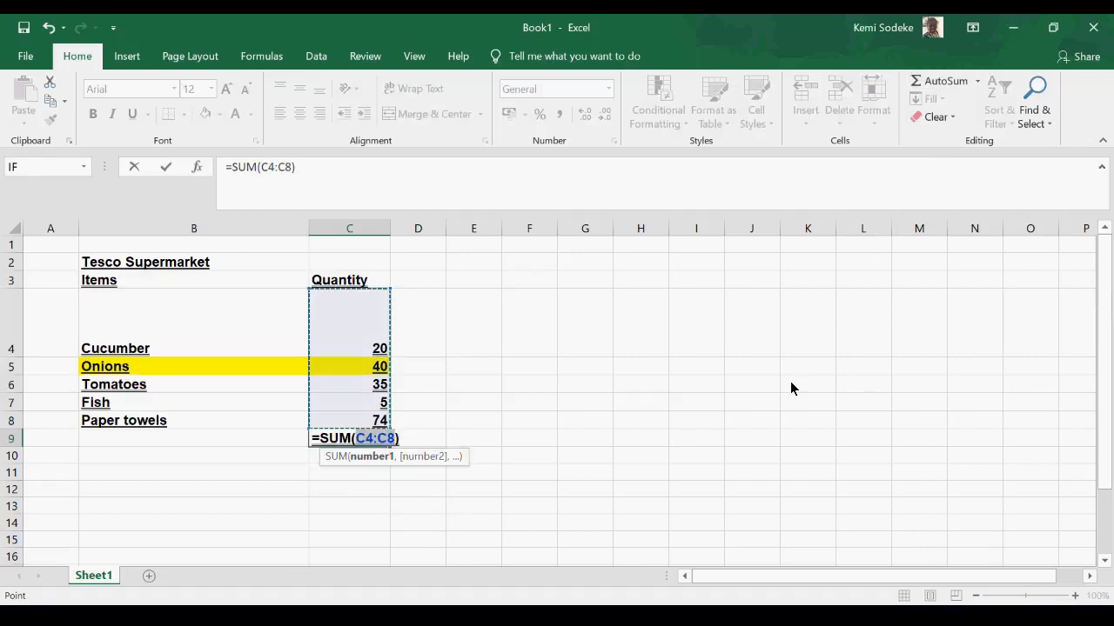
pyautogui.press('Return')
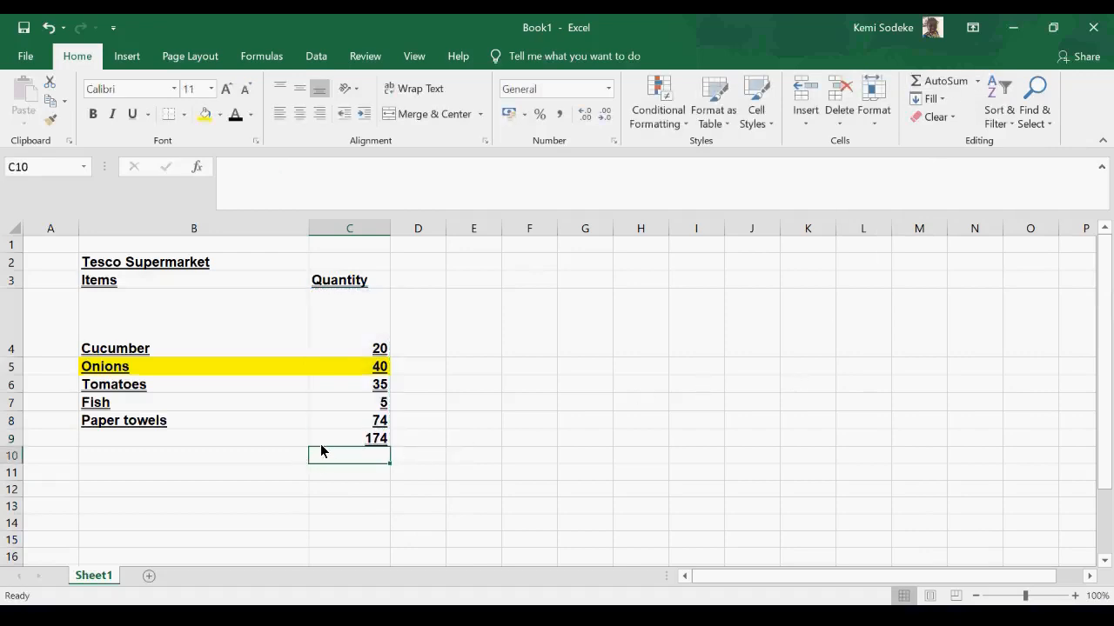
pyautogui.press('Up')
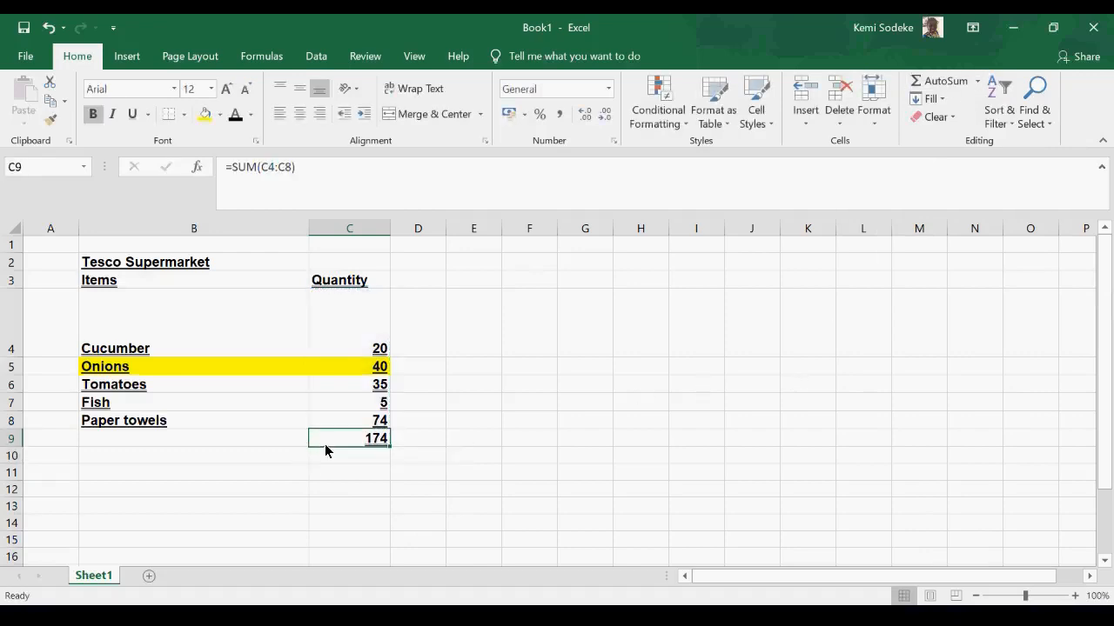
pyautogui.click(941, 101)
pyautogui.click(588, 482)
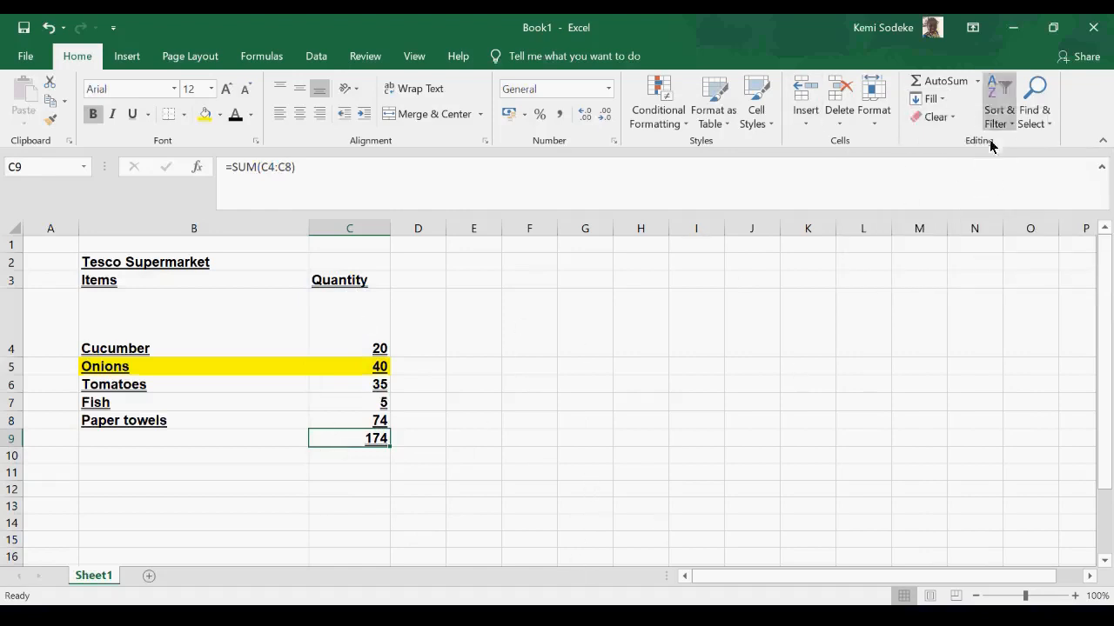
pyautogui.click(496, 406)
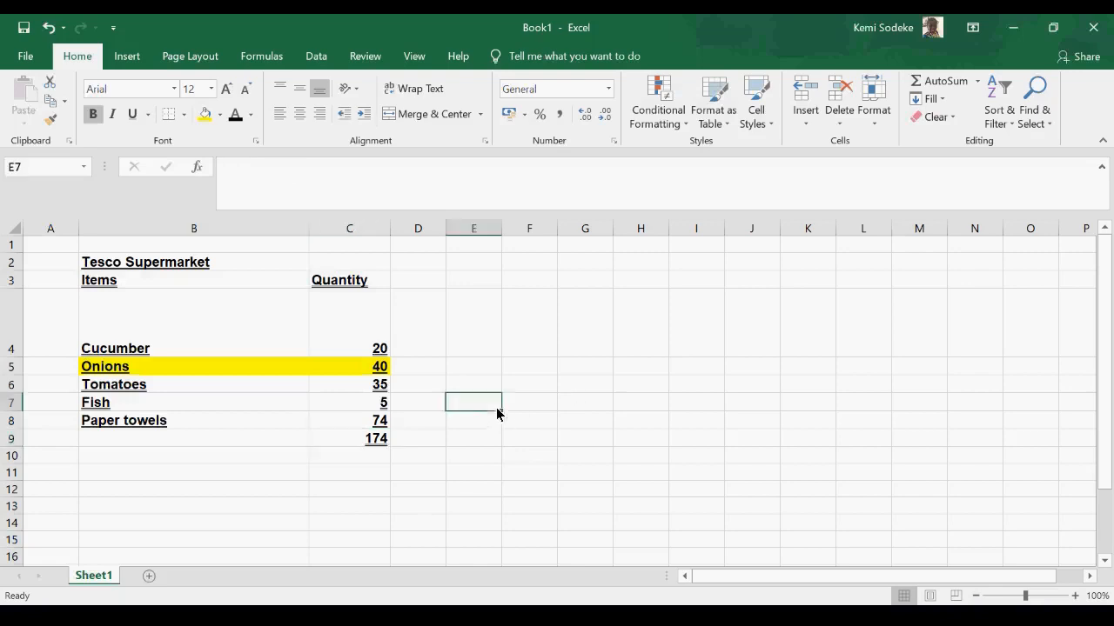
pyautogui.click(408, 287)
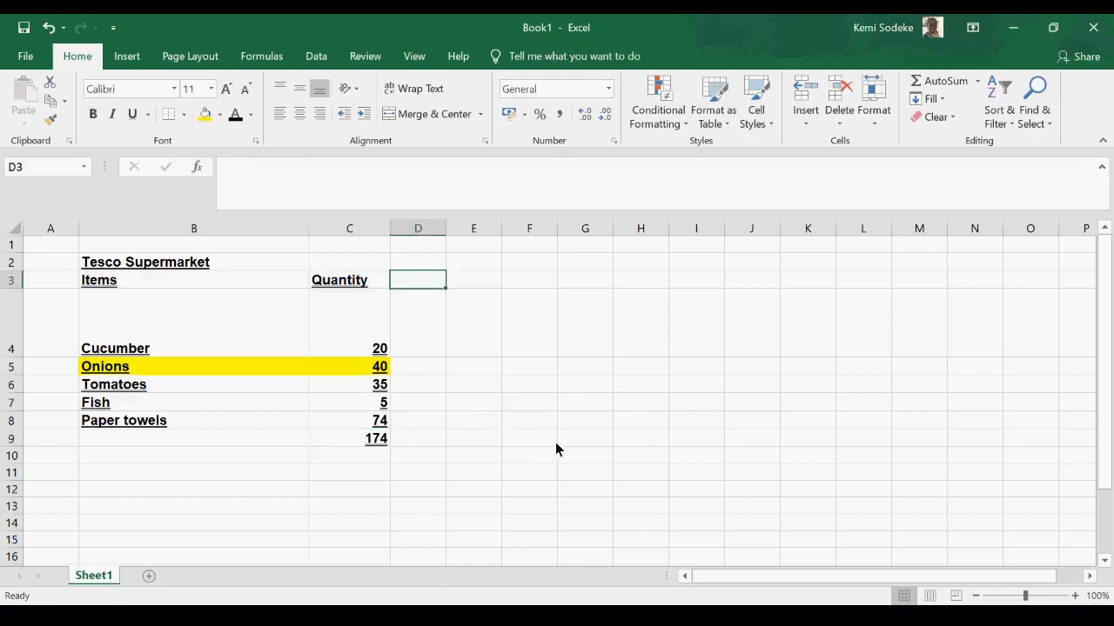
pyautogui.click(574, 412)
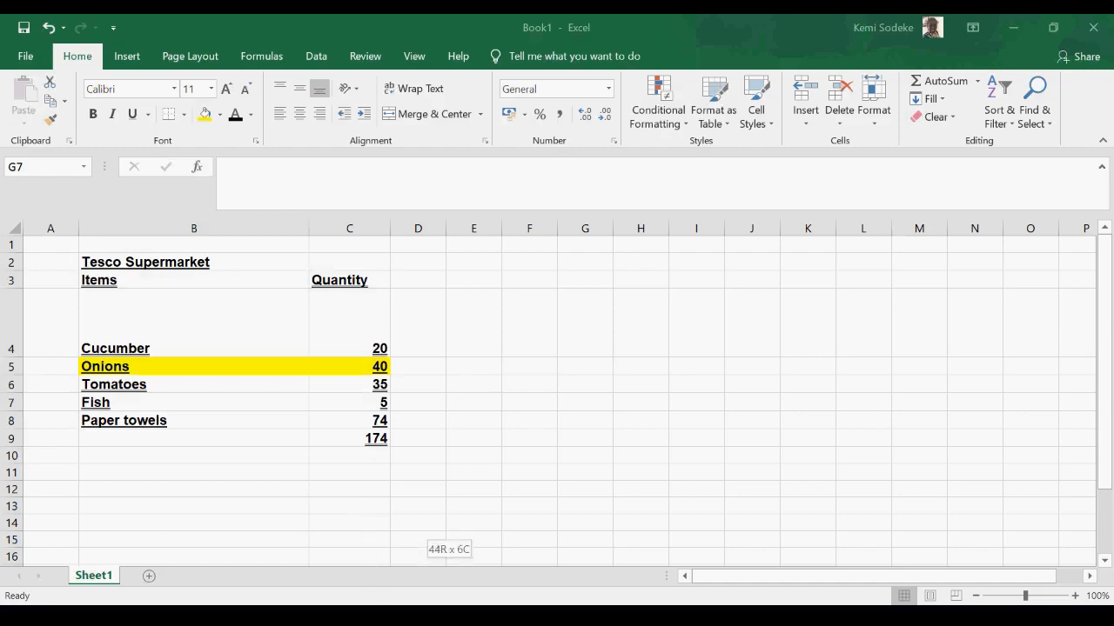
# - Select the product data range and turn on filtering for its column headings
pyautogui.moveTo(404, 552); pyautogui.dragTo(405, 530)
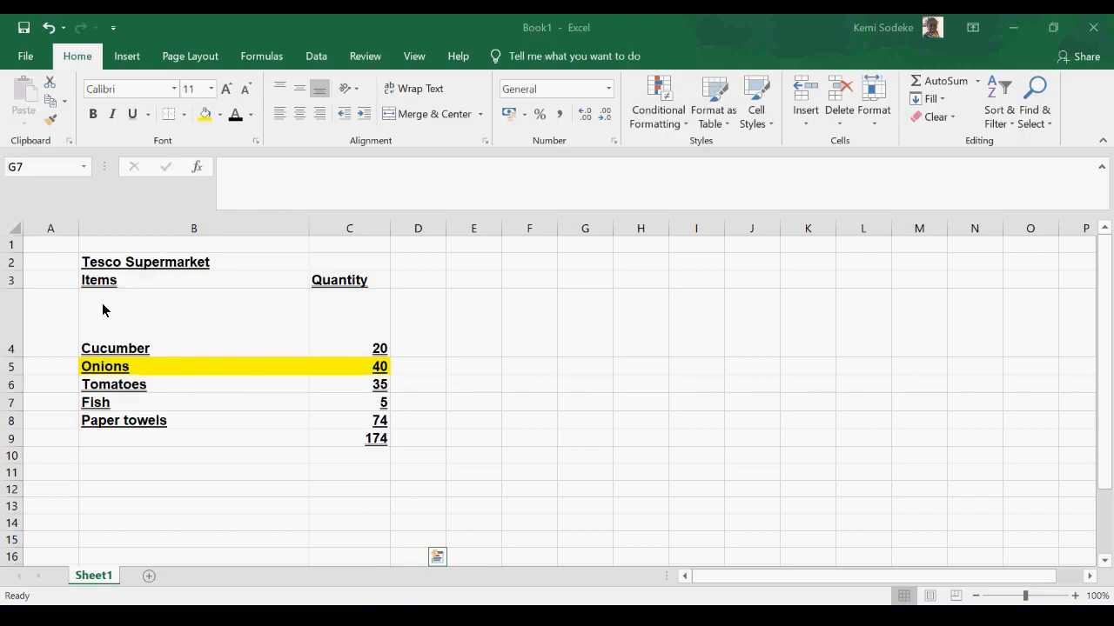
pyautogui.click(1014, 130)
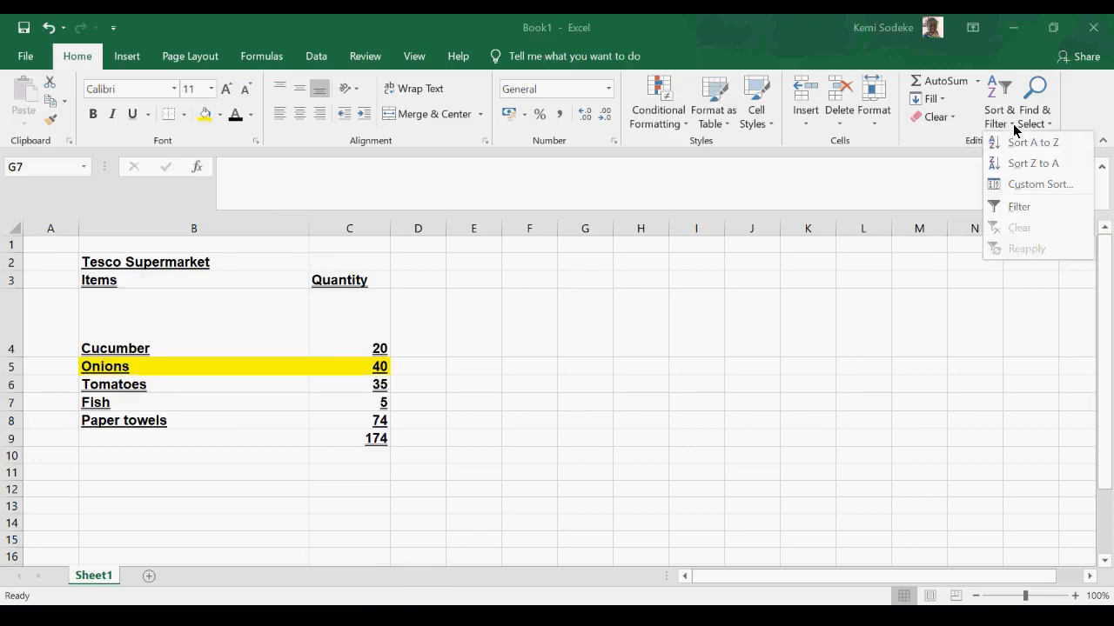
pyautogui.click(1034, 213)
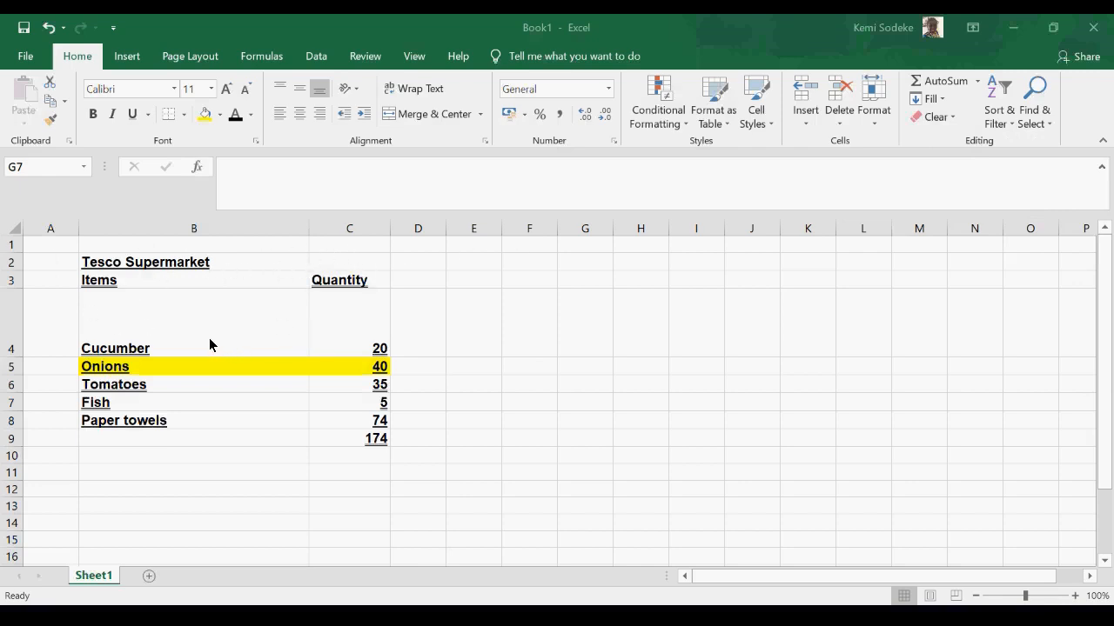
# - Filter the Product column to show only Bike
pyautogui.click(226, 250)
pyautogui.click(226, 251)
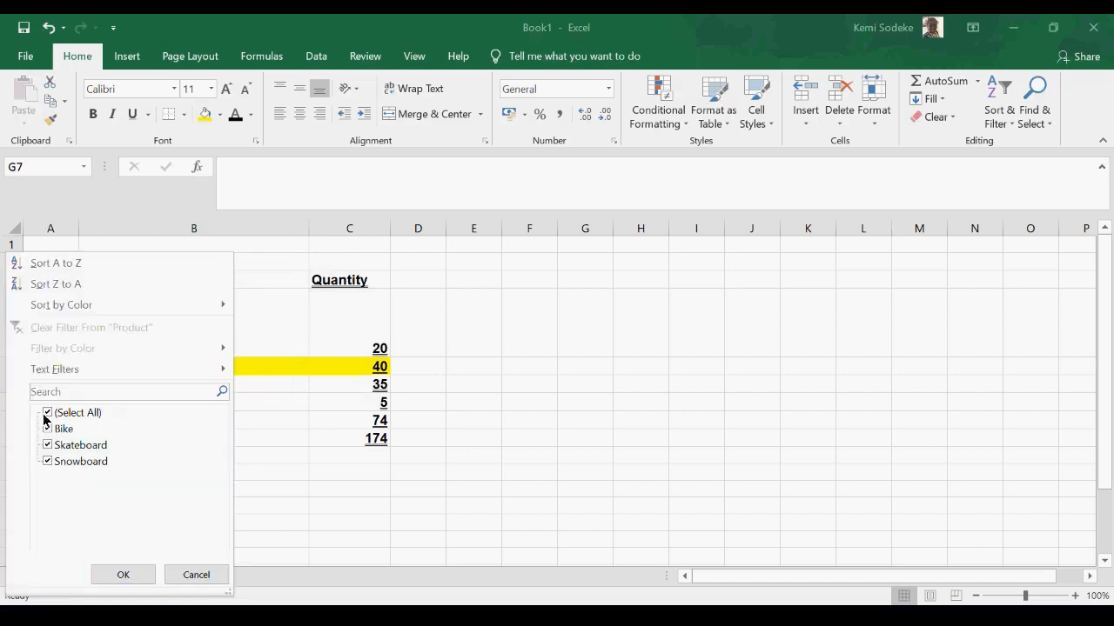
pyautogui.click(267, 315)
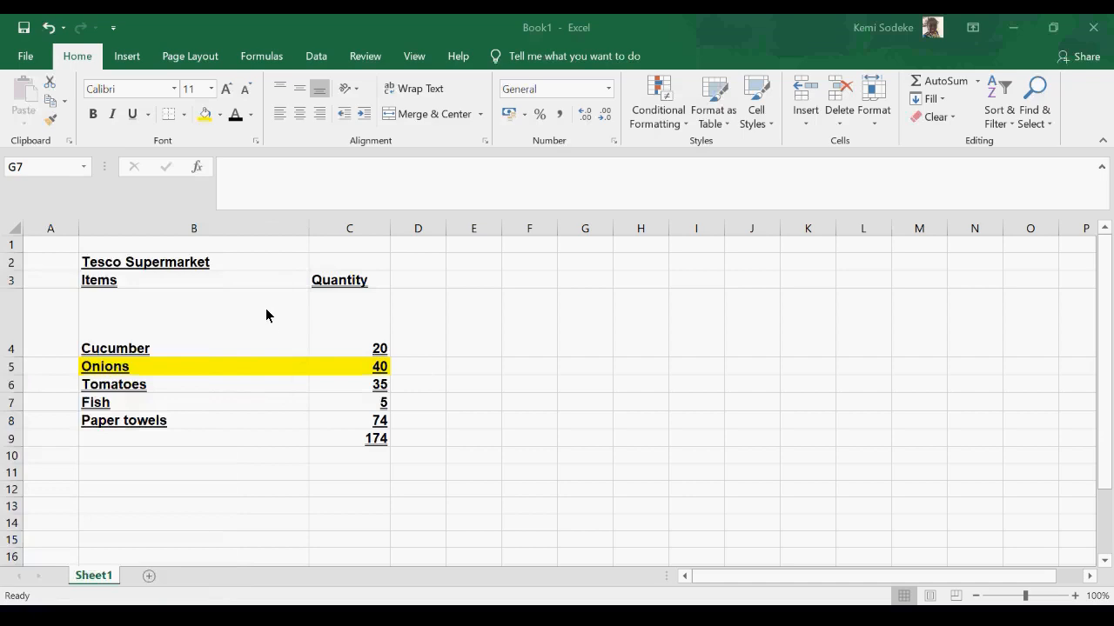
pyautogui.click(227, 250)
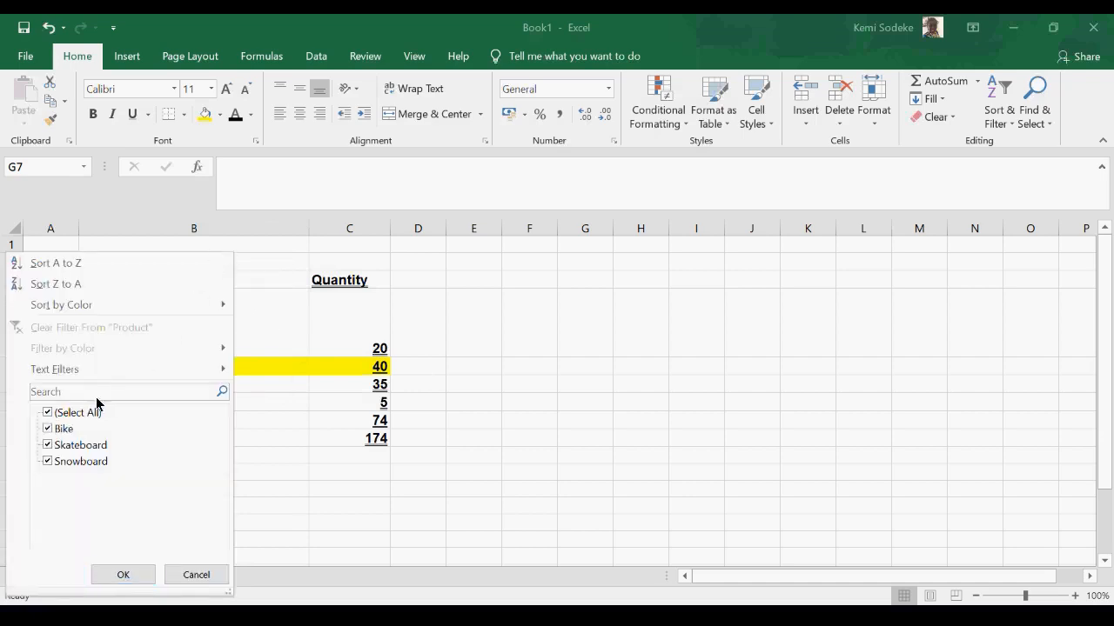
pyautogui.click(48, 414)
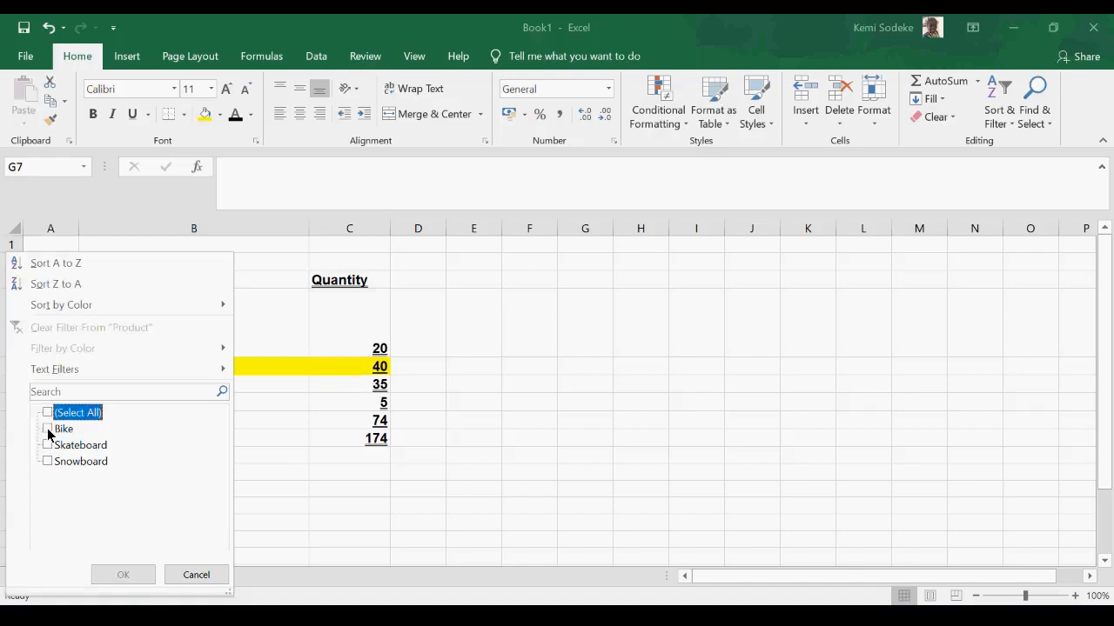
pyautogui.click(48, 430)
pyautogui.click(122, 575)
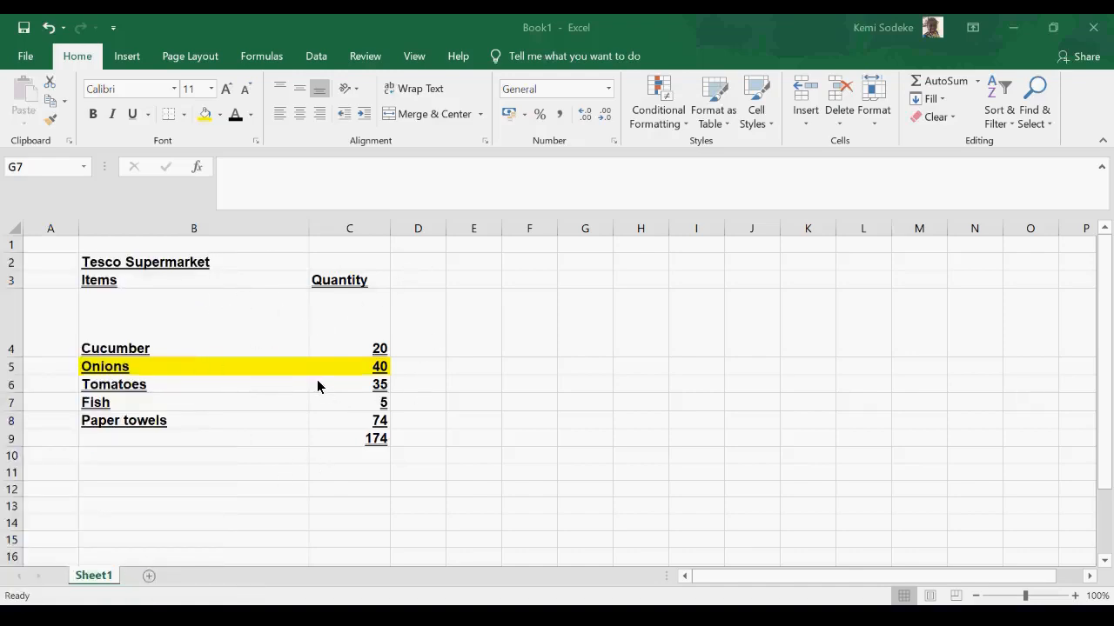
# - Change the Product filter to show only Skateboard instead of Bike
pyautogui.click(220, 244)
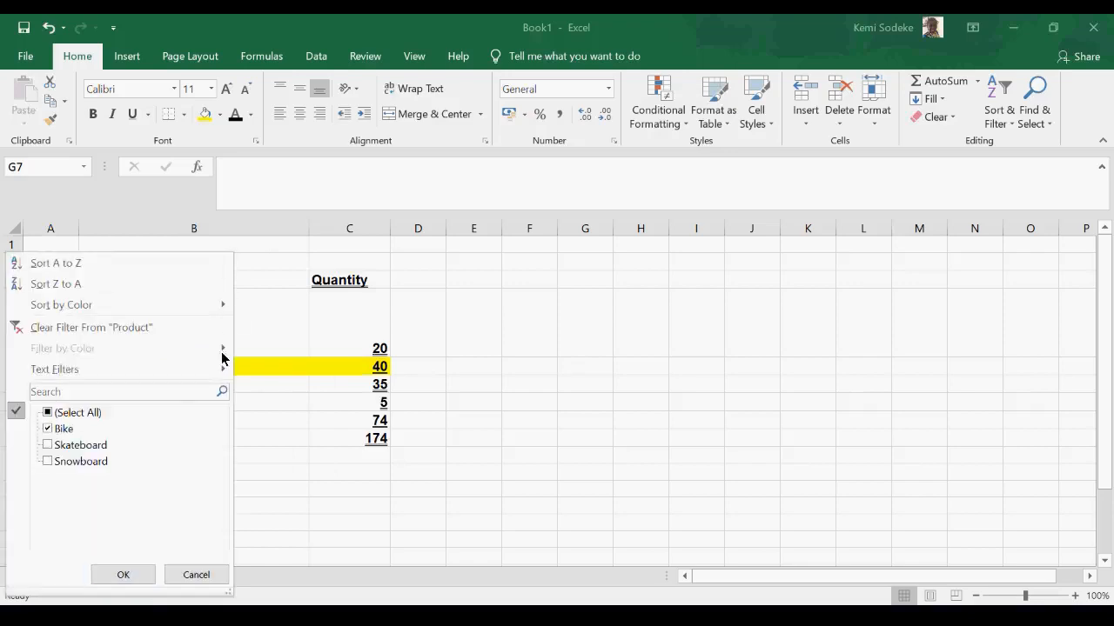
pyautogui.click(48, 447)
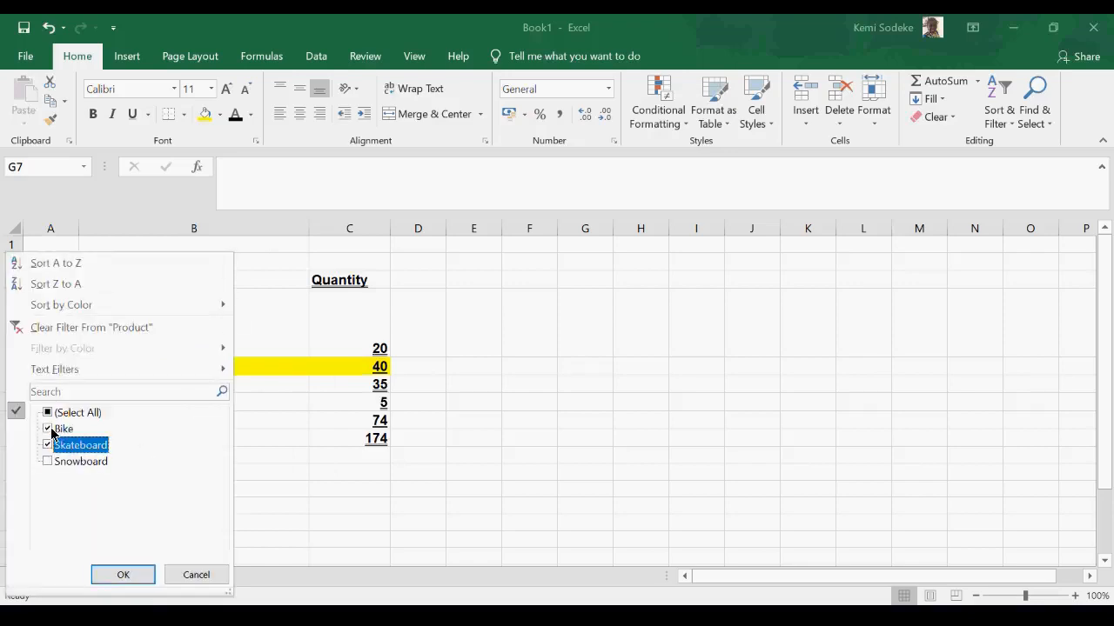
pyautogui.click(49, 430)
pyautogui.click(107, 575)
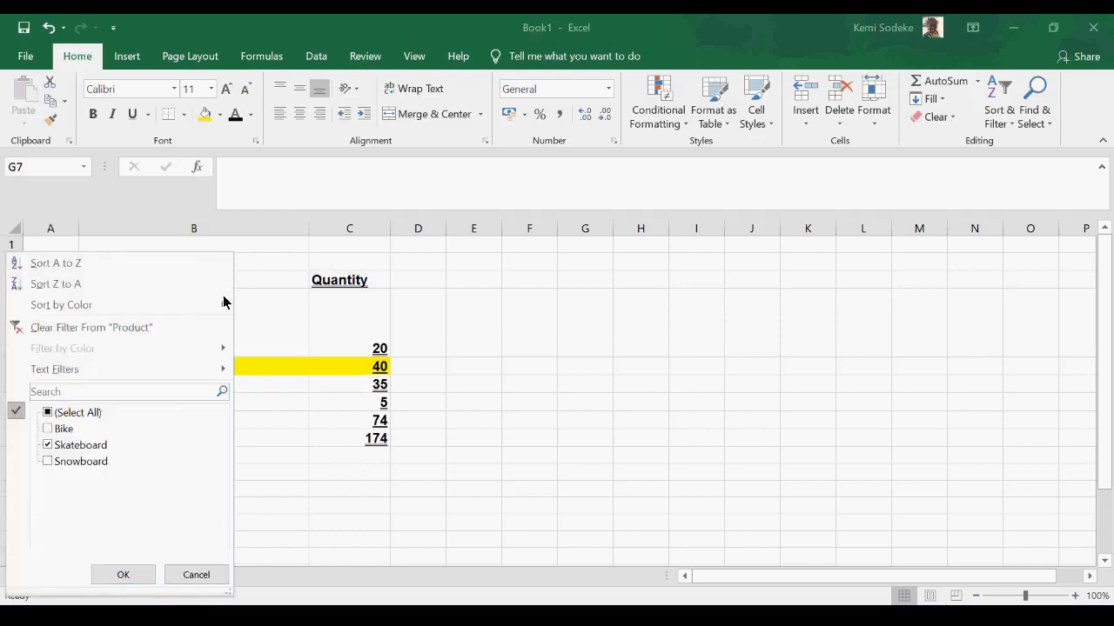
# - Reselect Bike and the remaining products in the Product filter to show all rows
pyautogui.click(48, 429)
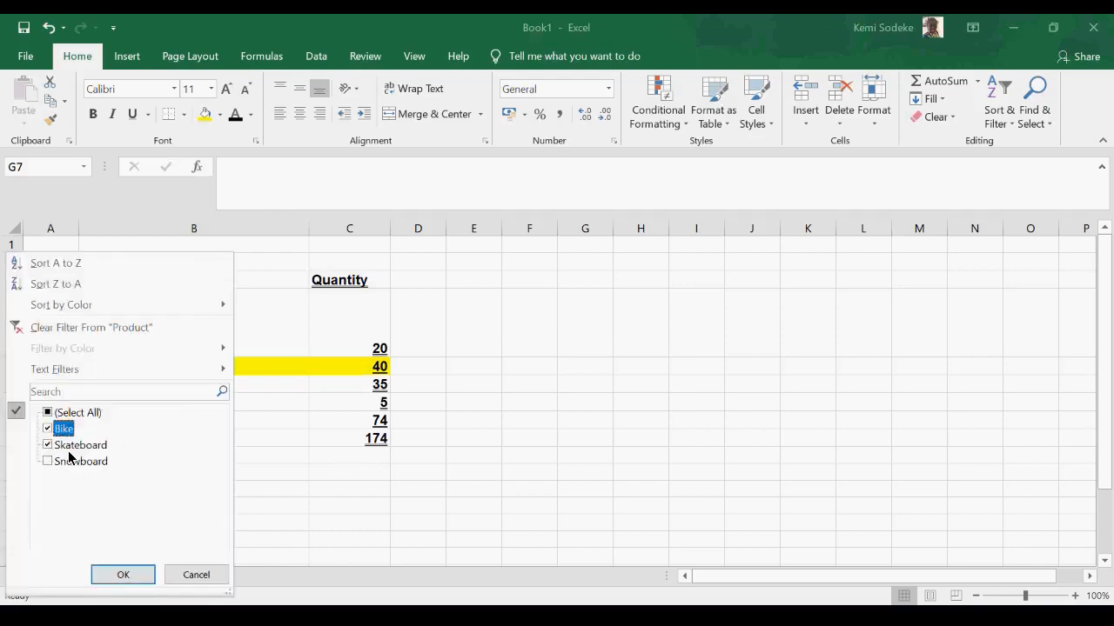
pyautogui.click(124, 578)
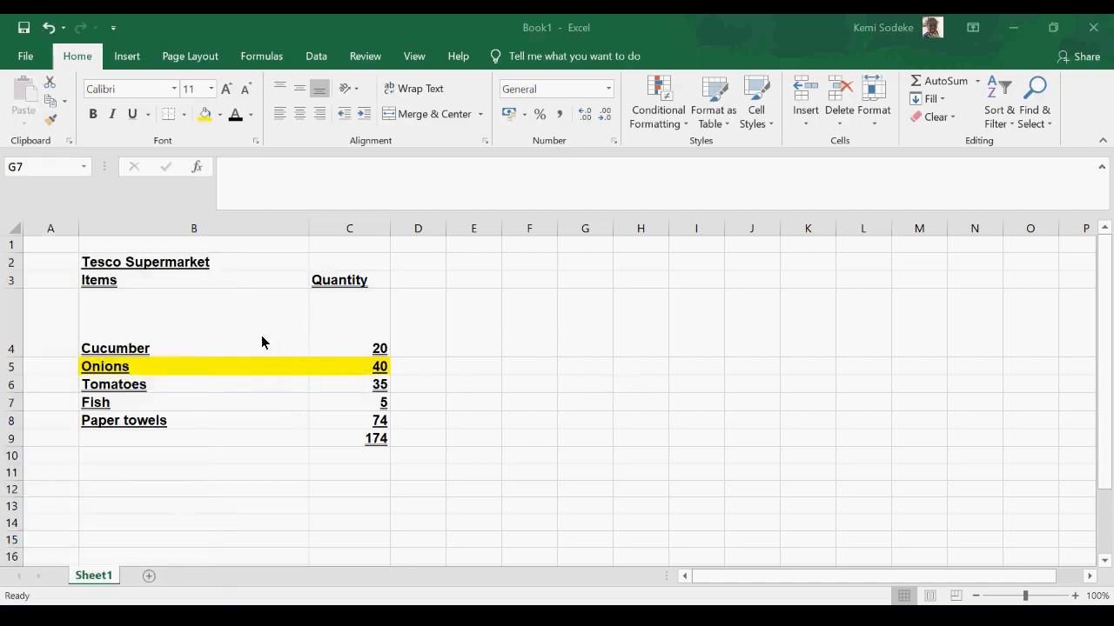
pyautogui.click(223, 246)
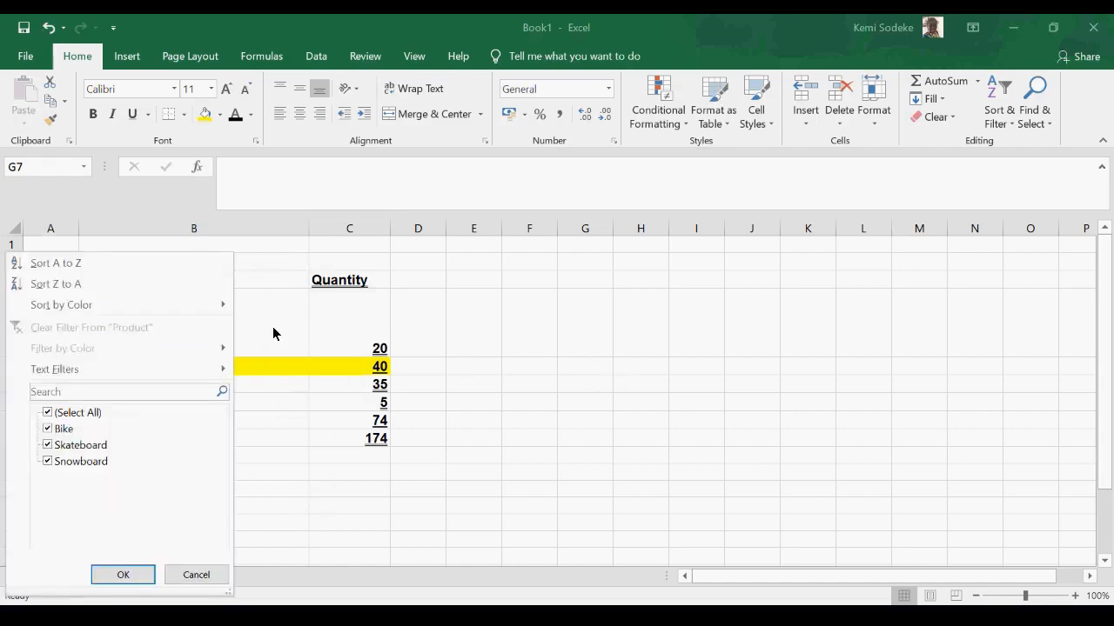
pyautogui.click(365, 322)
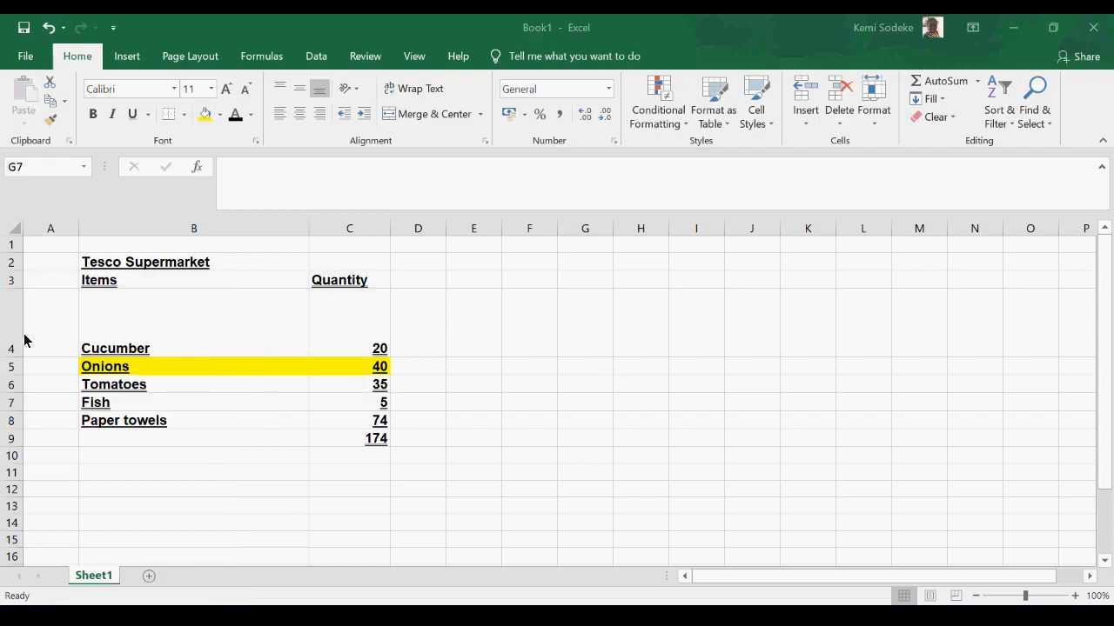
# - Sort the data by Region from A to Z and by Product from Z to A
pyautogui.click(82, 252)
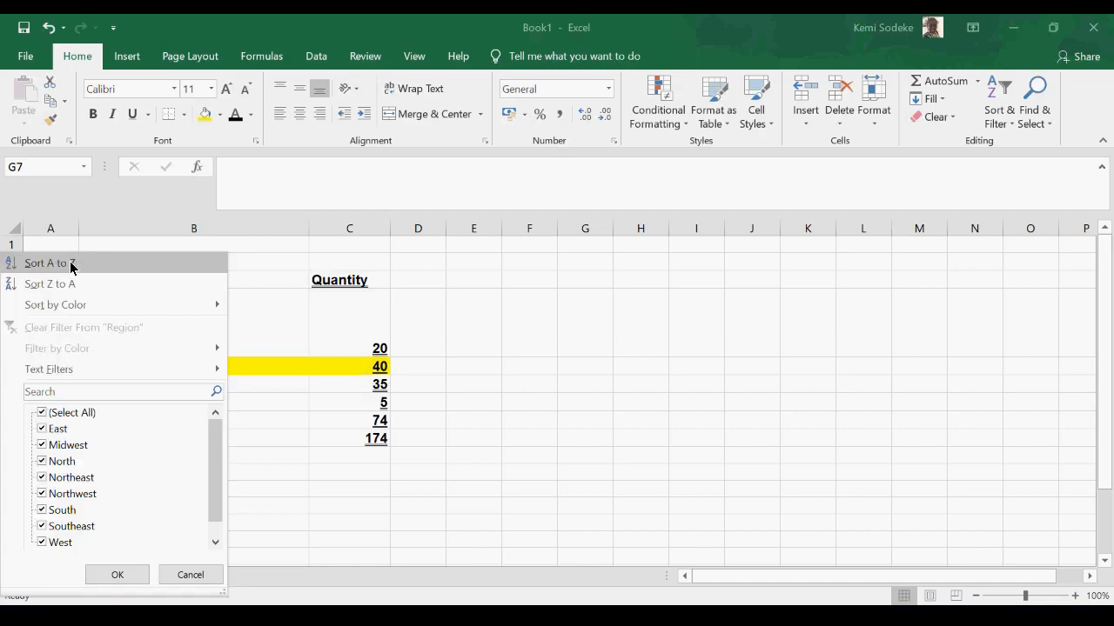
pyautogui.click(74, 264)
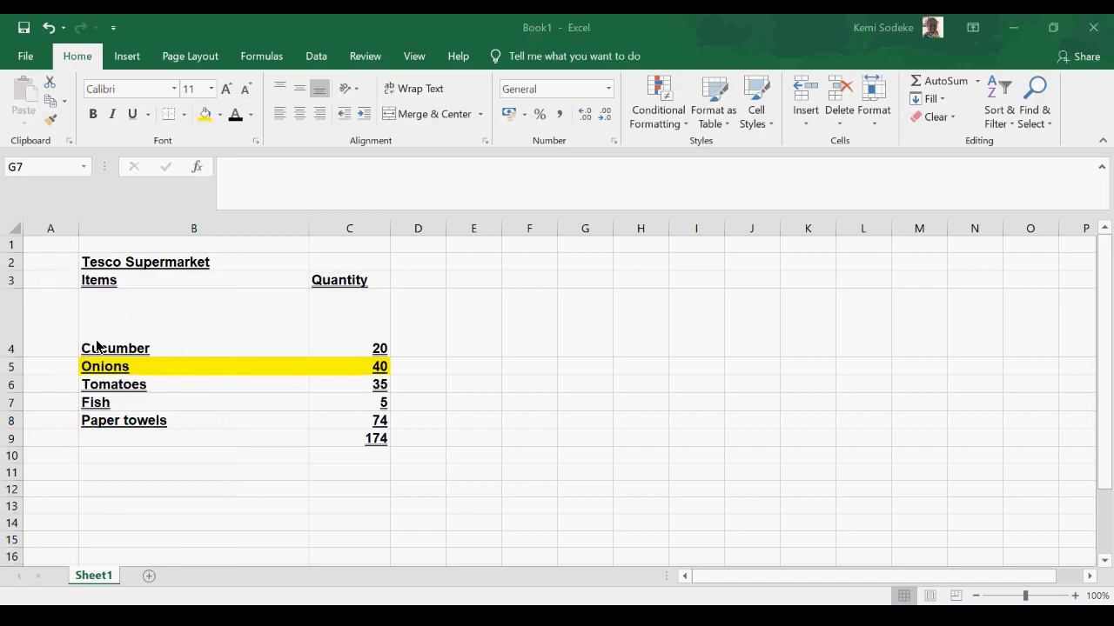
pyautogui.click(225, 246)
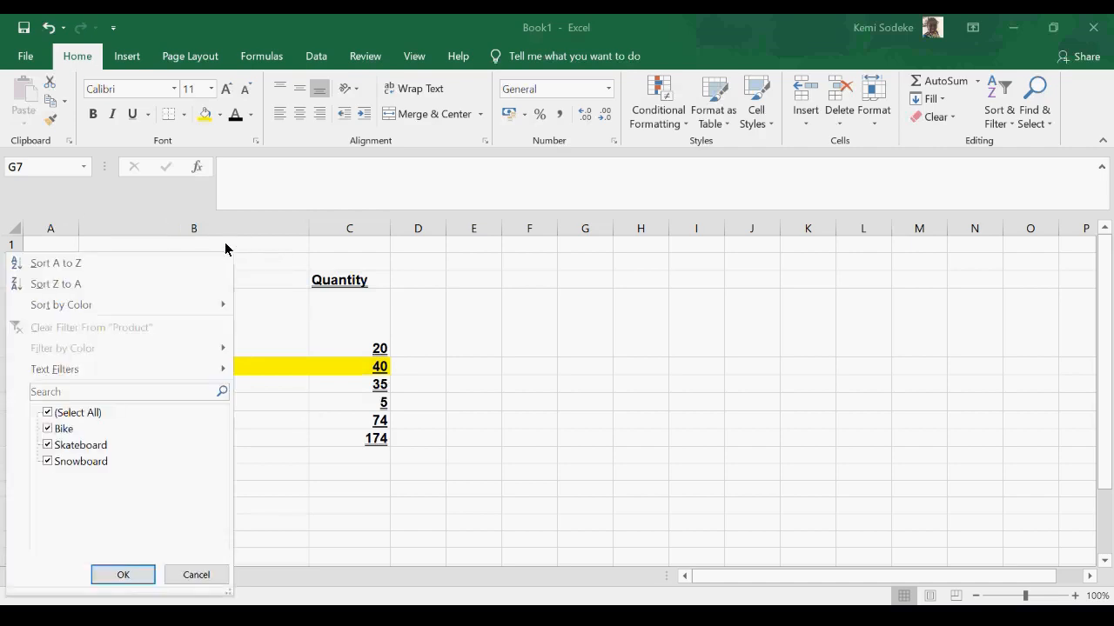
pyautogui.click(76, 285)
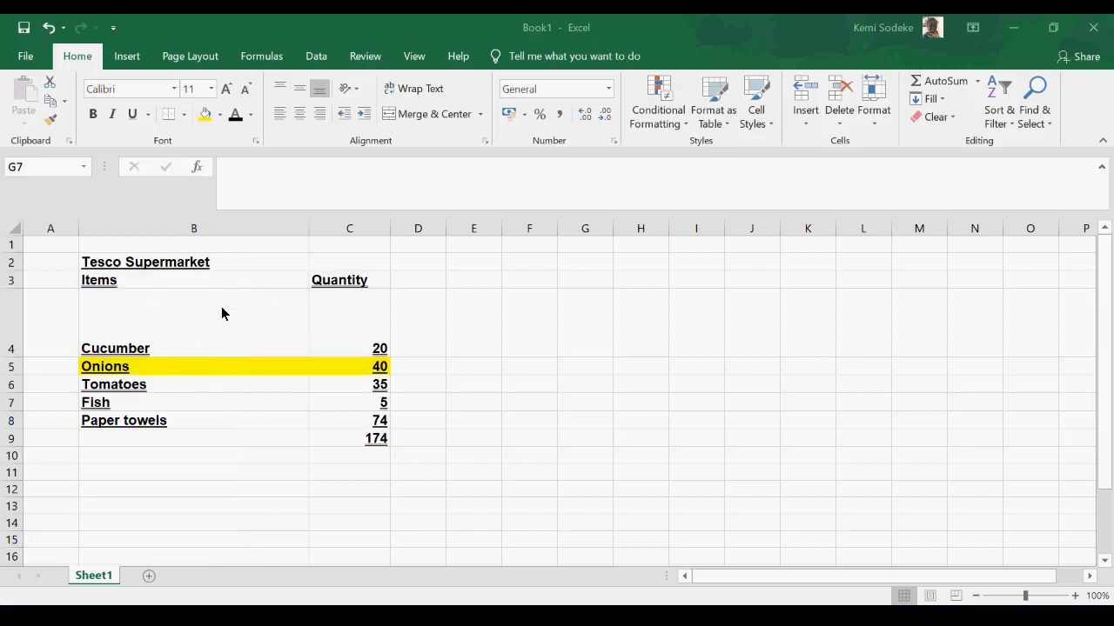
# - Clear the current filter and sort state from the product data
pyautogui.click(1015, 124)
pyautogui.click(910, 320)
pyautogui.click(1018, 131)
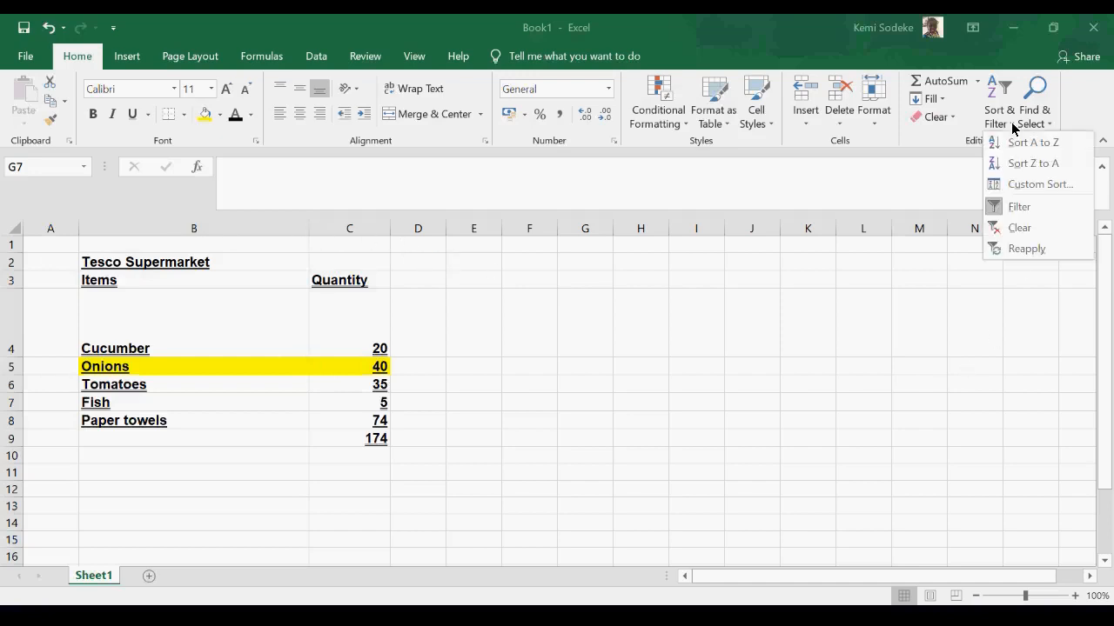
pyautogui.click(1024, 230)
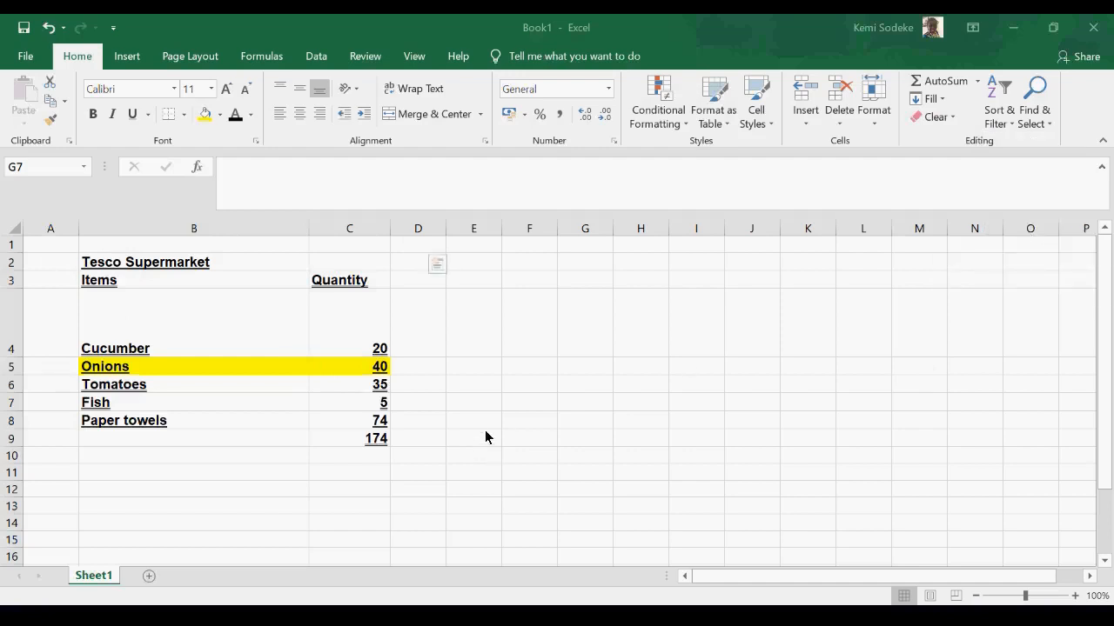
# - Turn off the column filters on the product data
pyautogui.click(1014, 132)
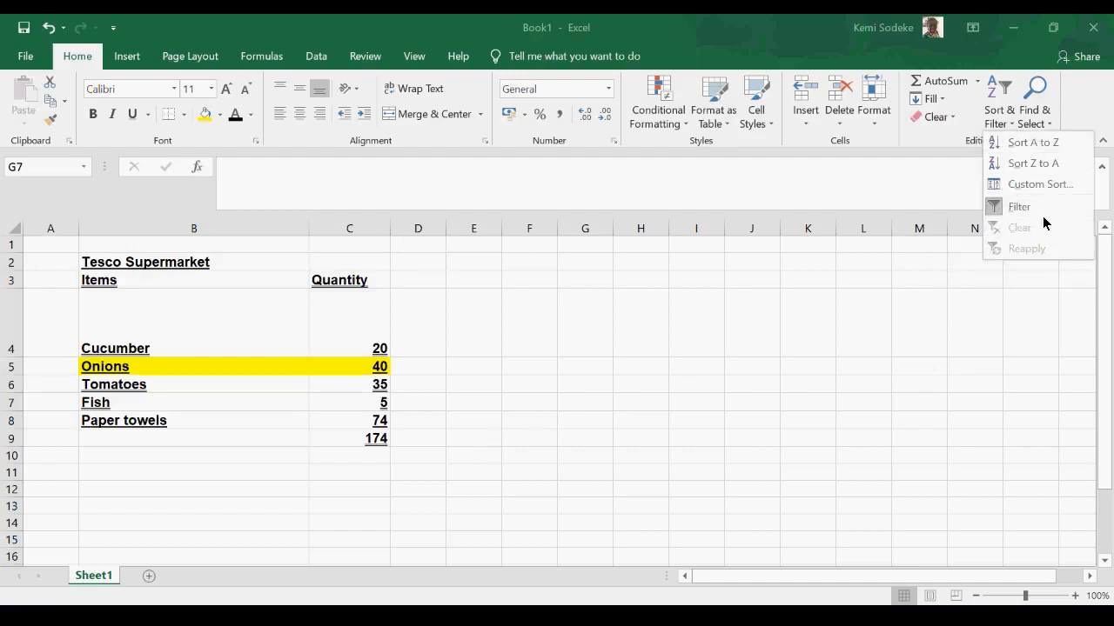
pyautogui.click(804, 366)
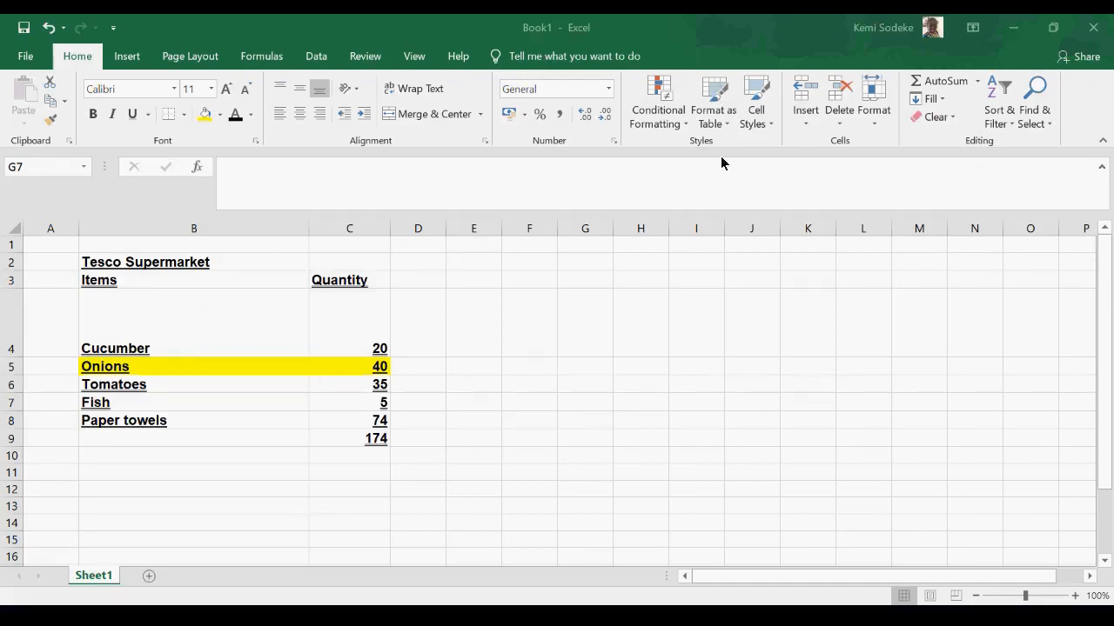
pyautogui.click(994, 123)
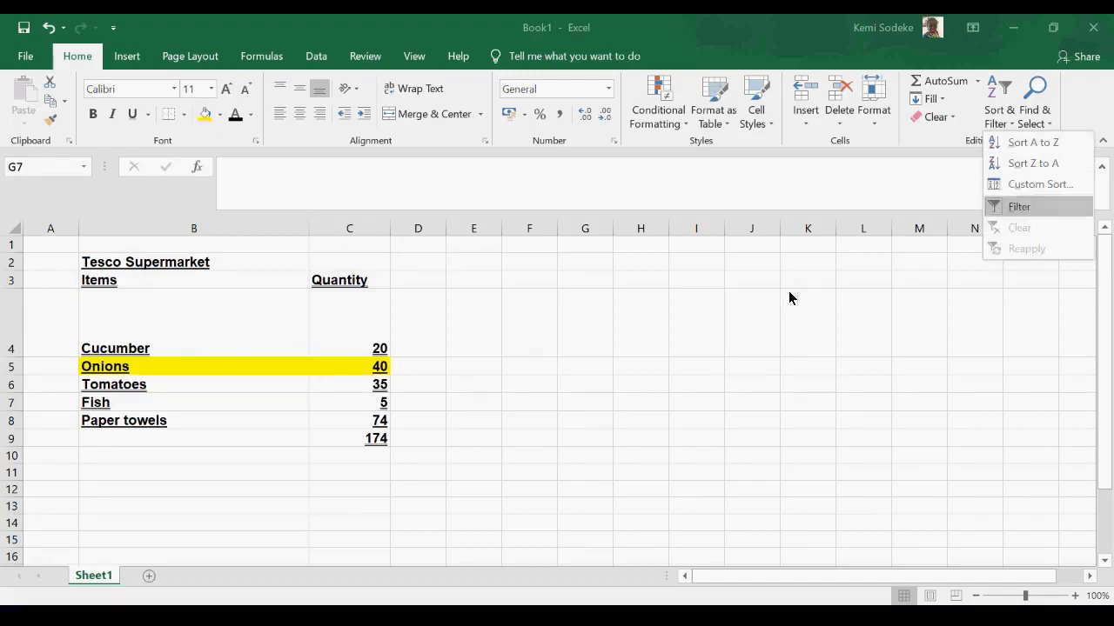
pyautogui.click(1019, 207)
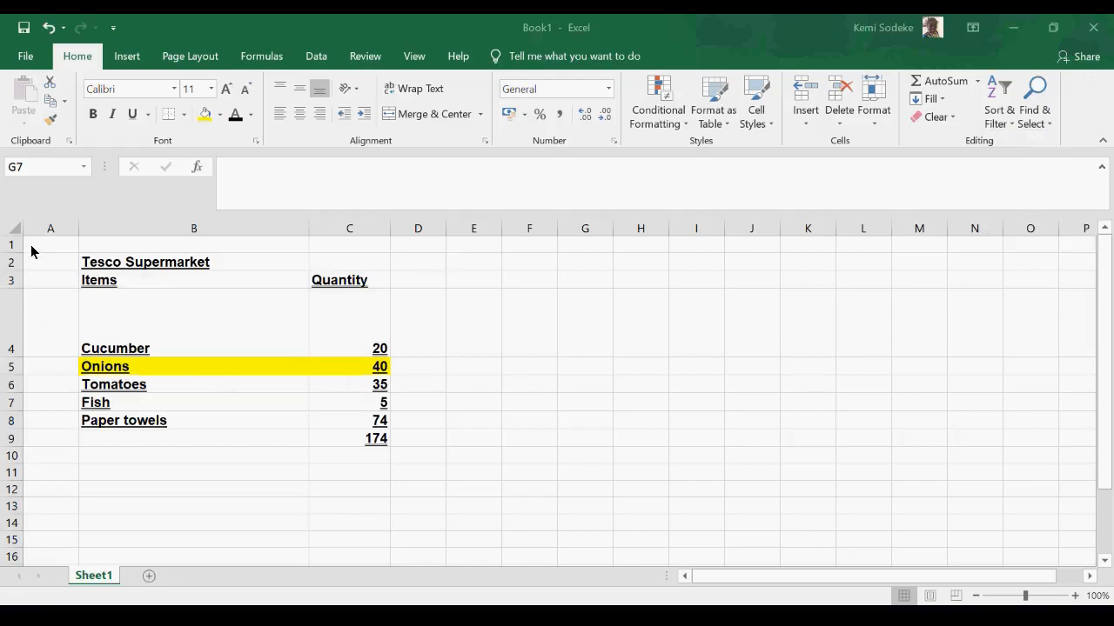
# - Select the product data range again and turn its column filters back on
pyautogui.moveTo(352, 538); pyautogui.dragTo(420, 538)
pyautogui.click(998, 122)
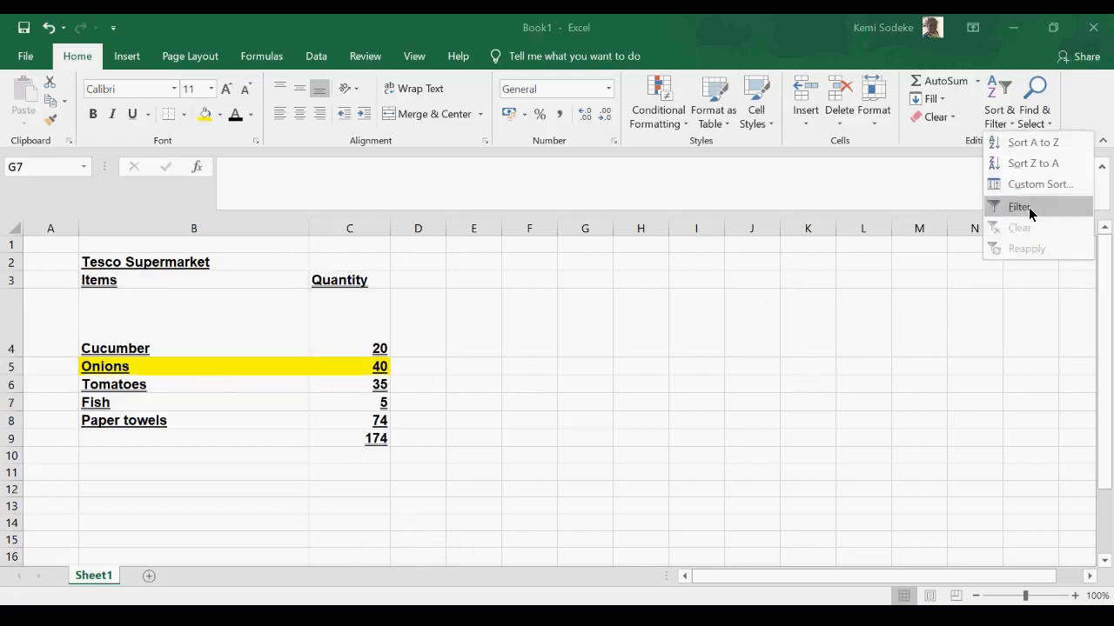
pyautogui.click(1030, 211)
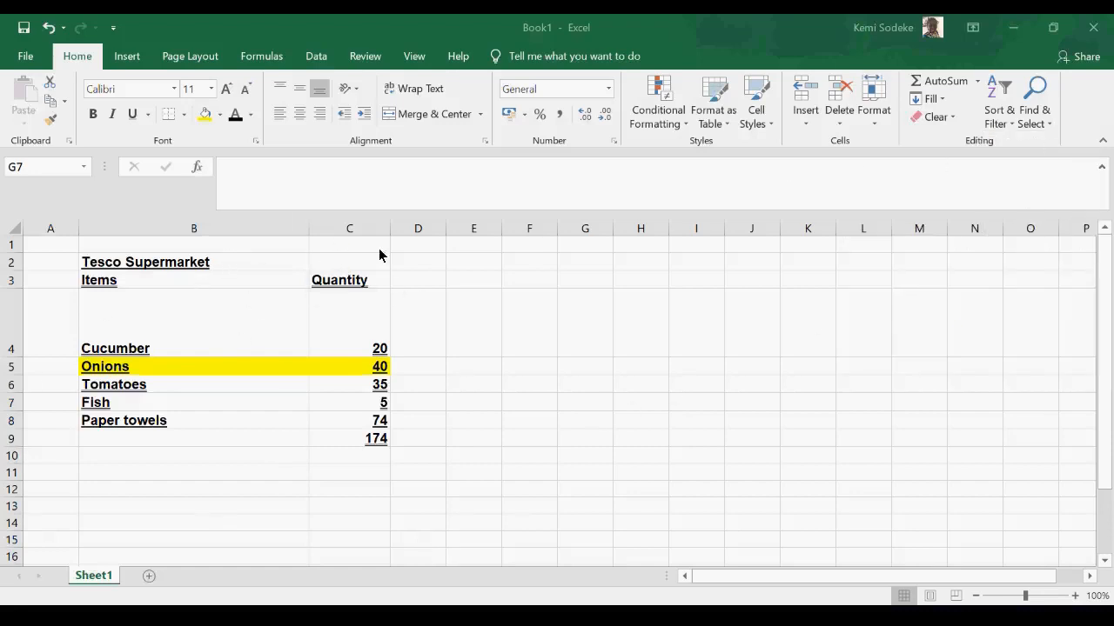
pyautogui.click(1043, 131)
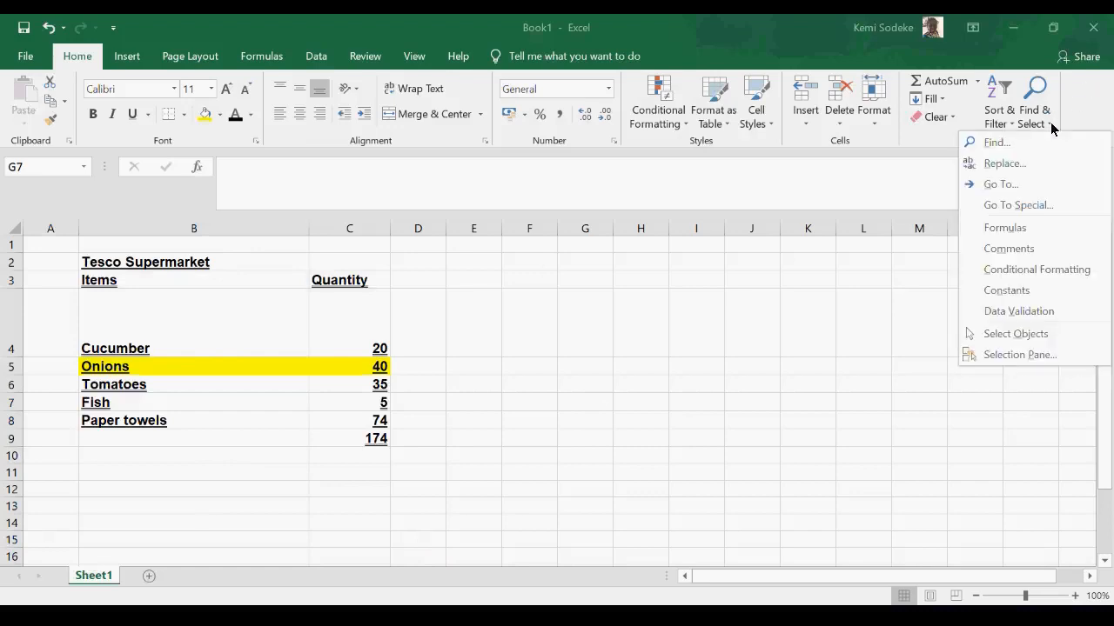
pyautogui.click(858, 346)
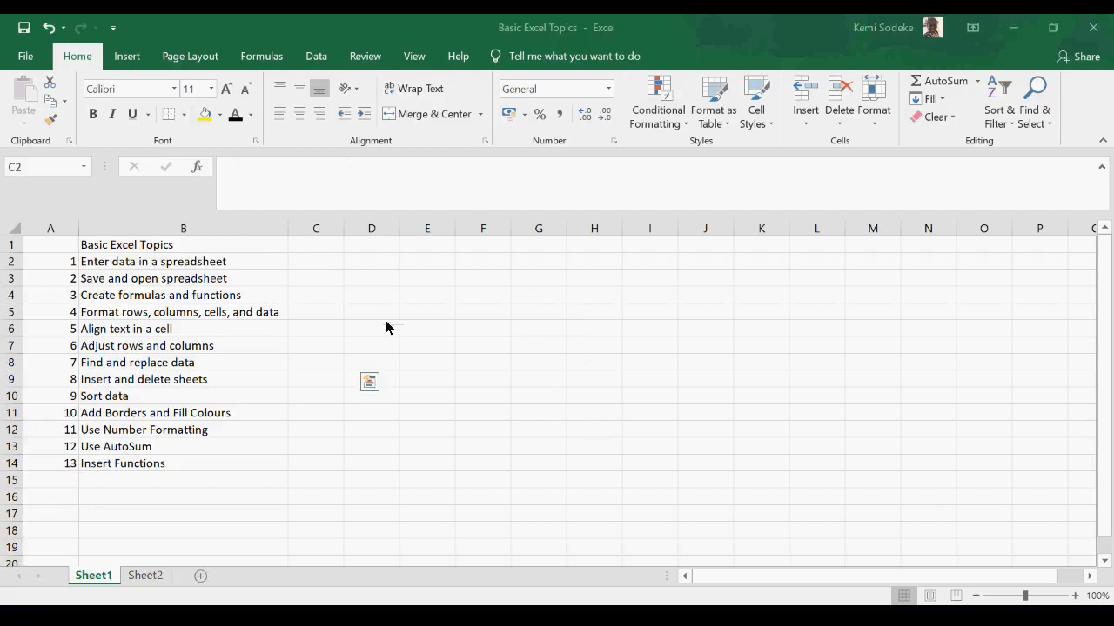
# - Select the table cells and apply All Borders to them
pyautogui.click(184, 116)
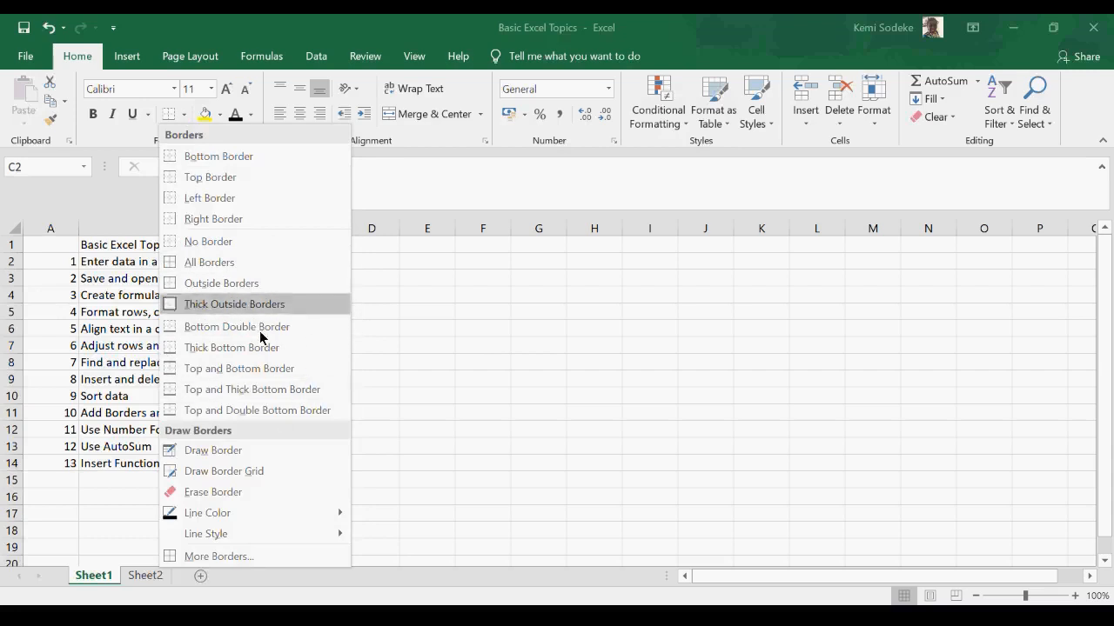
pyautogui.click(569, 322)
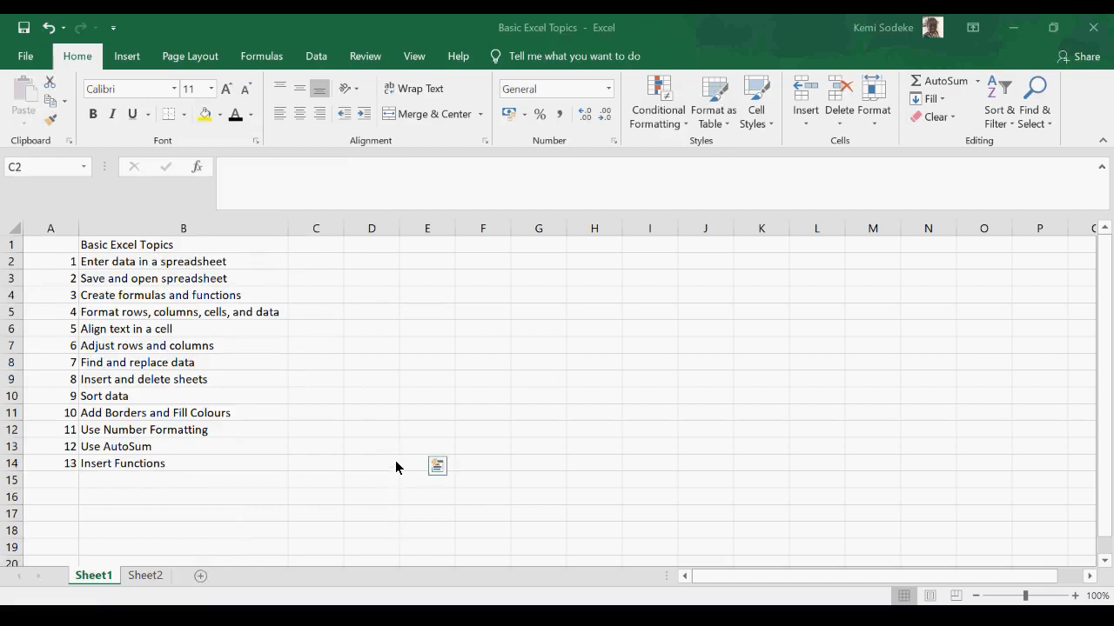
pyautogui.hotkey('ctrl', 'c')
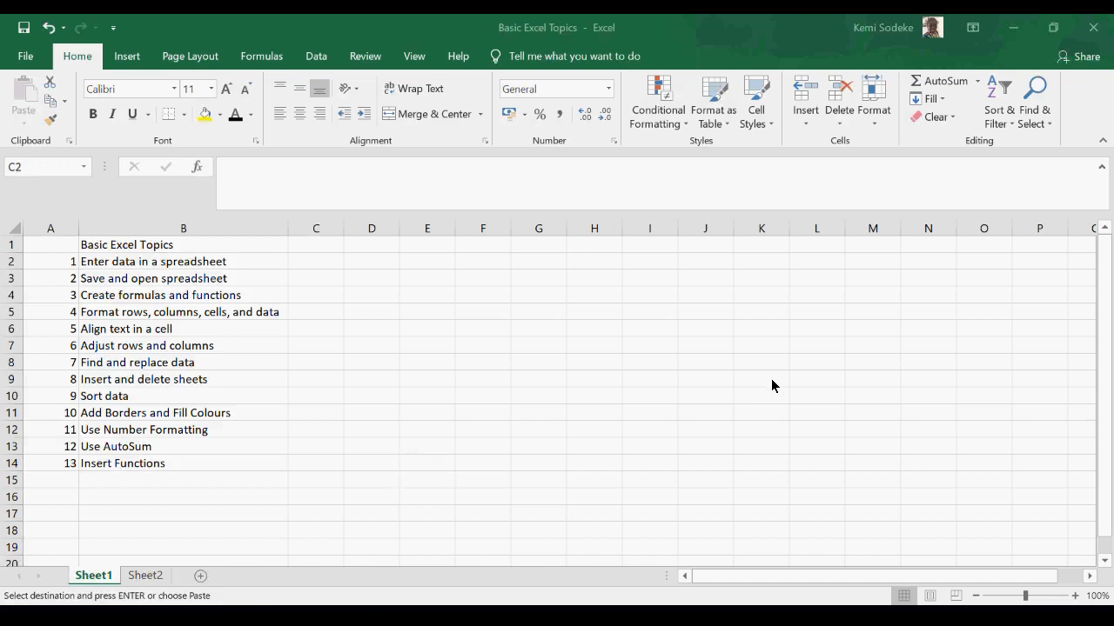
pyautogui.click(185, 122)
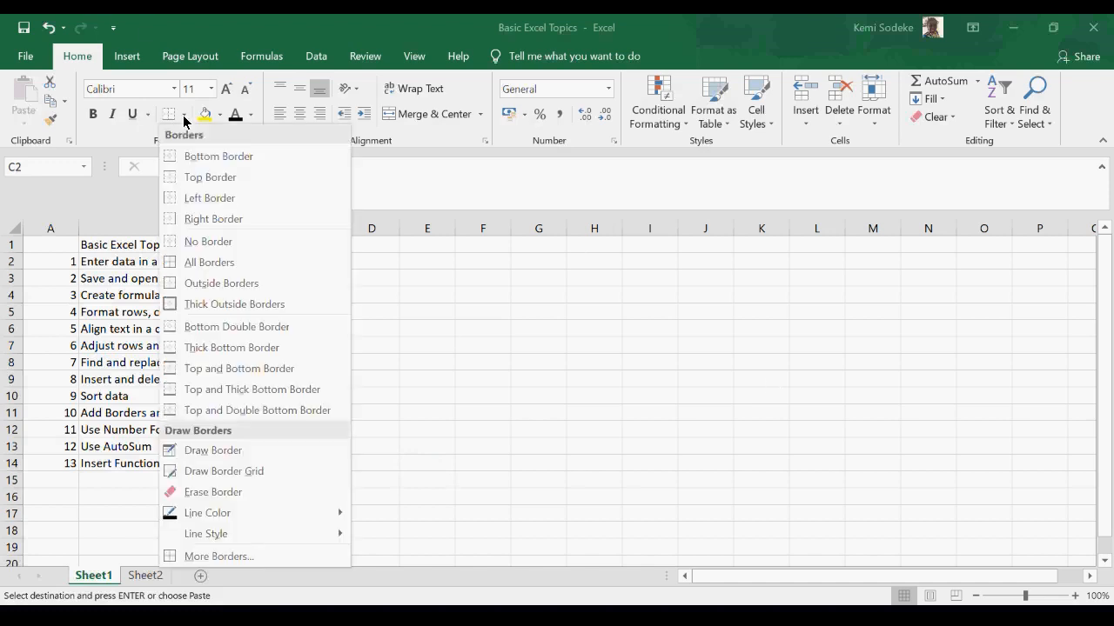
pyautogui.click(217, 265)
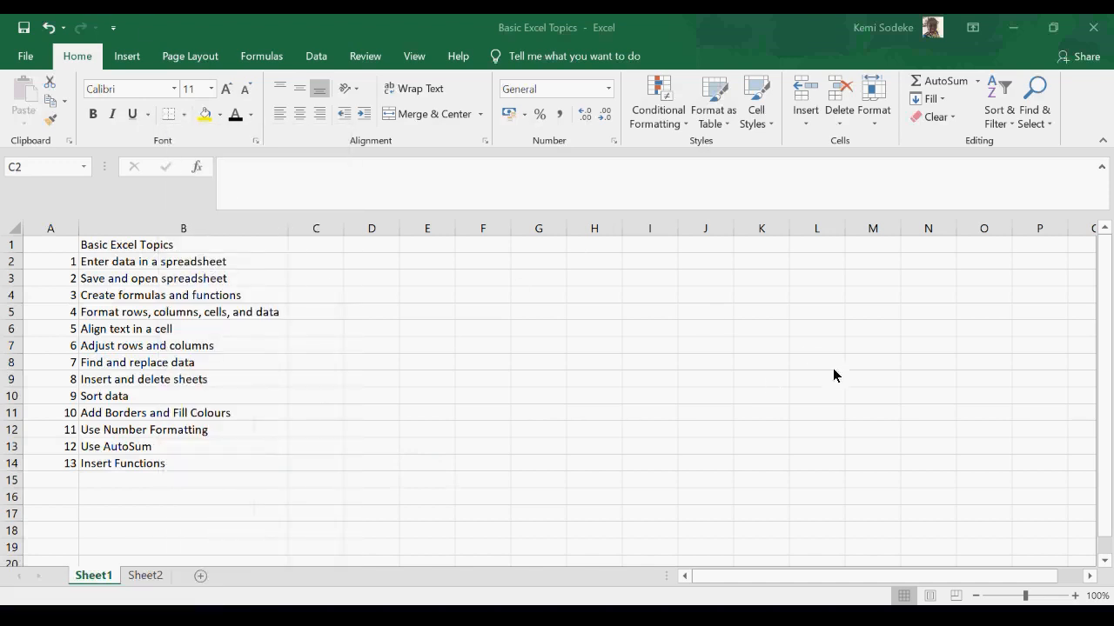
# - Widen several columns of the table
pyautogui.click(185, 122)
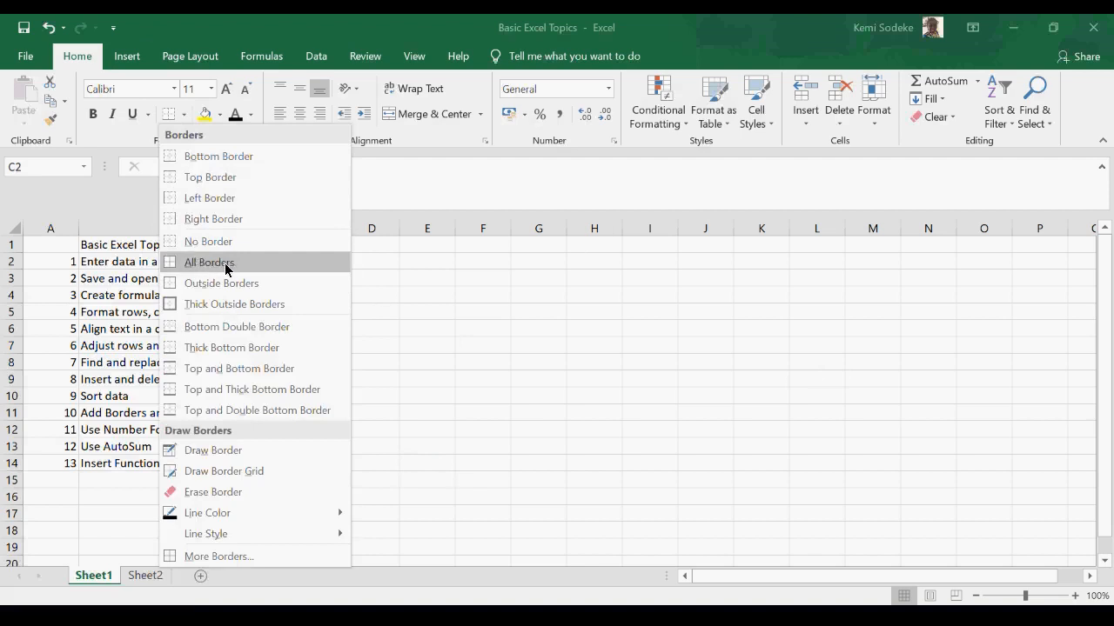
pyautogui.click(950, 386)
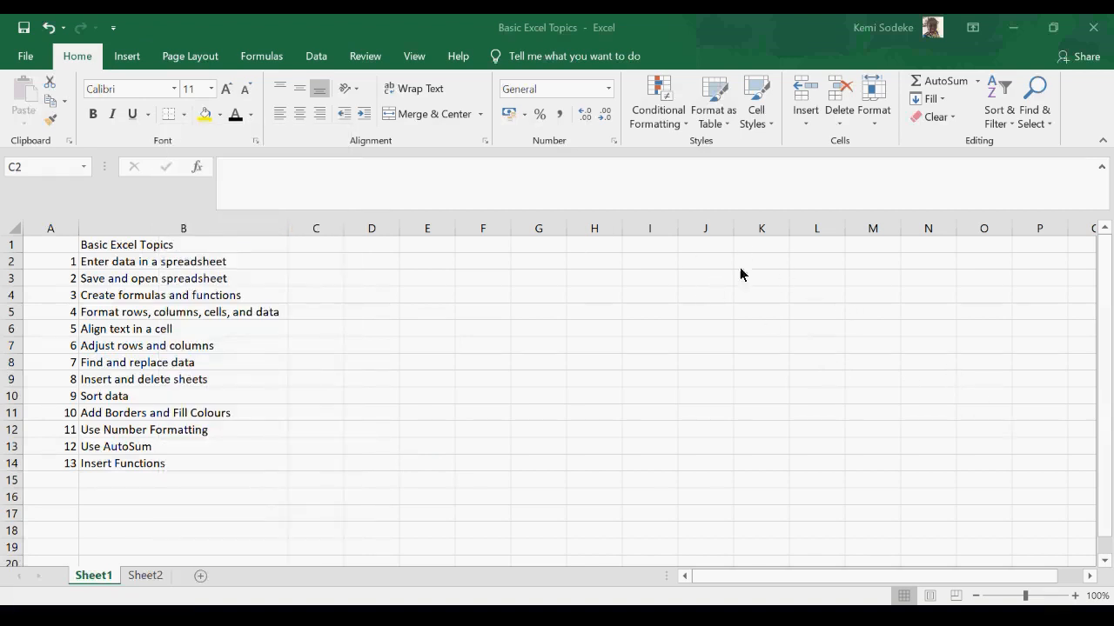
pyautogui.moveTo(677, 231); pyautogui.dragTo(718, 240)
pyautogui.moveTo(788, 231); pyautogui.dragTo(818, 233)
pyautogui.moveTo(923, 230); pyautogui.dragTo(1008, 235)
pyautogui.moveTo(590, 231); pyautogui.dragTo(638, 254)
# - Apply Thick Outside Borders to the table
pyautogui.click(183, 114)
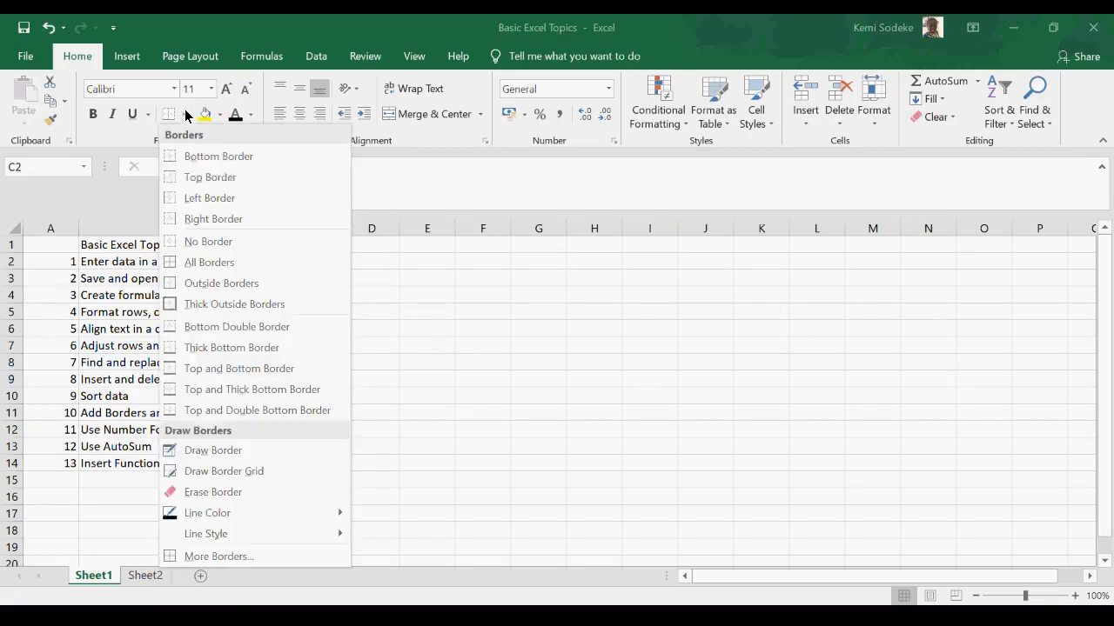
pyautogui.click(249, 306)
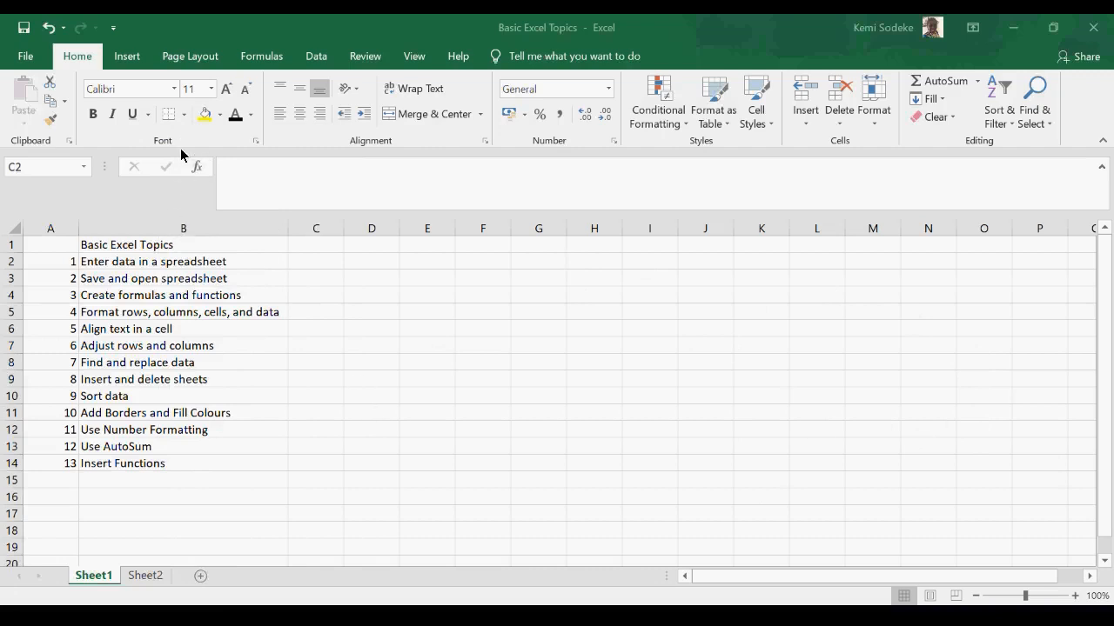
# - Set the border line color to dark red and apply Thick Outside Borders to the table with it
pyautogui.click(185, 116)
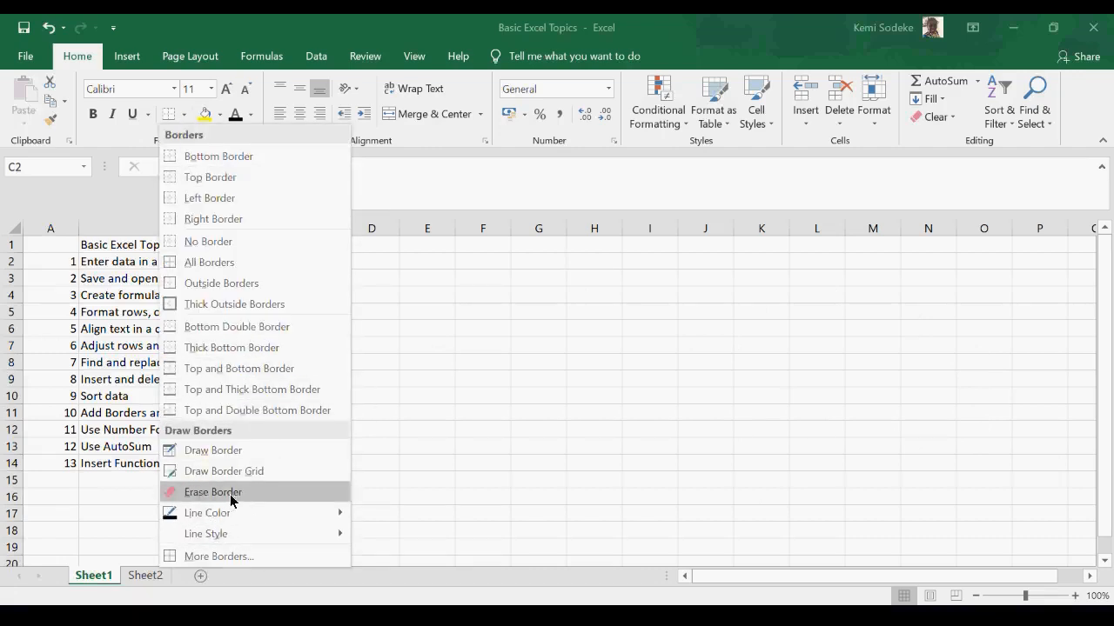
pyautogui.moveTo(311, 518)
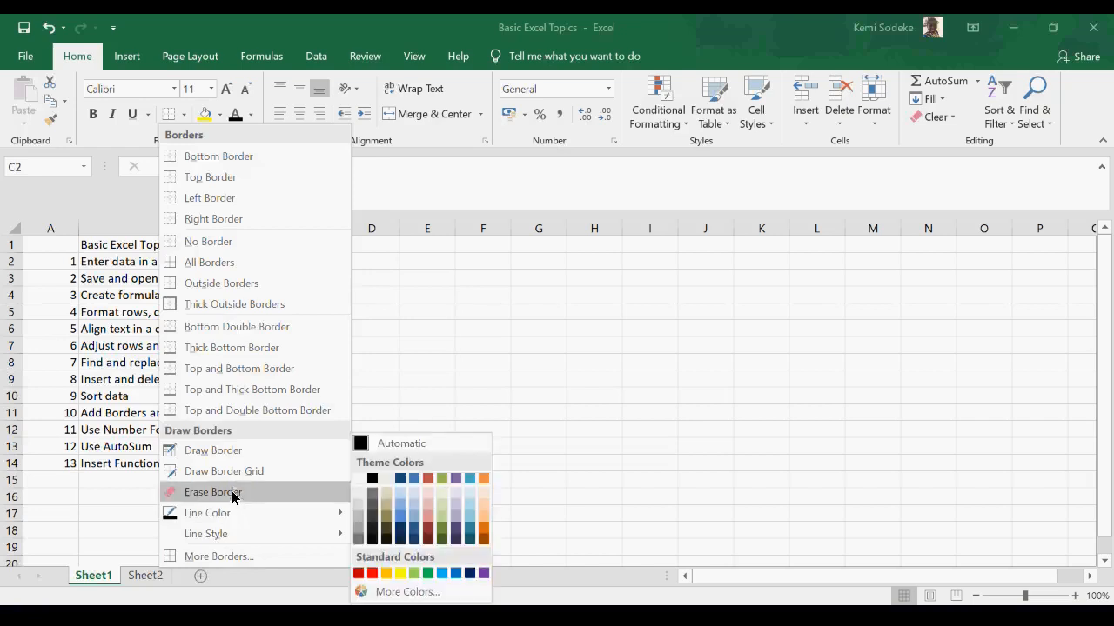
pyautogui.moveTo(231, 521)
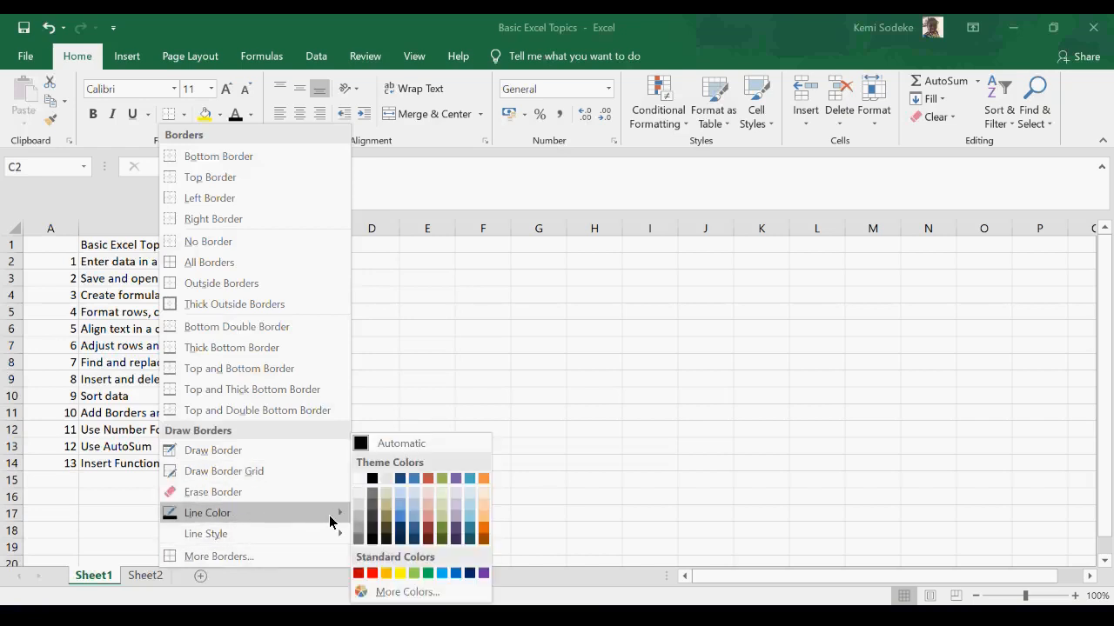
pyautogui.click(428, 527)
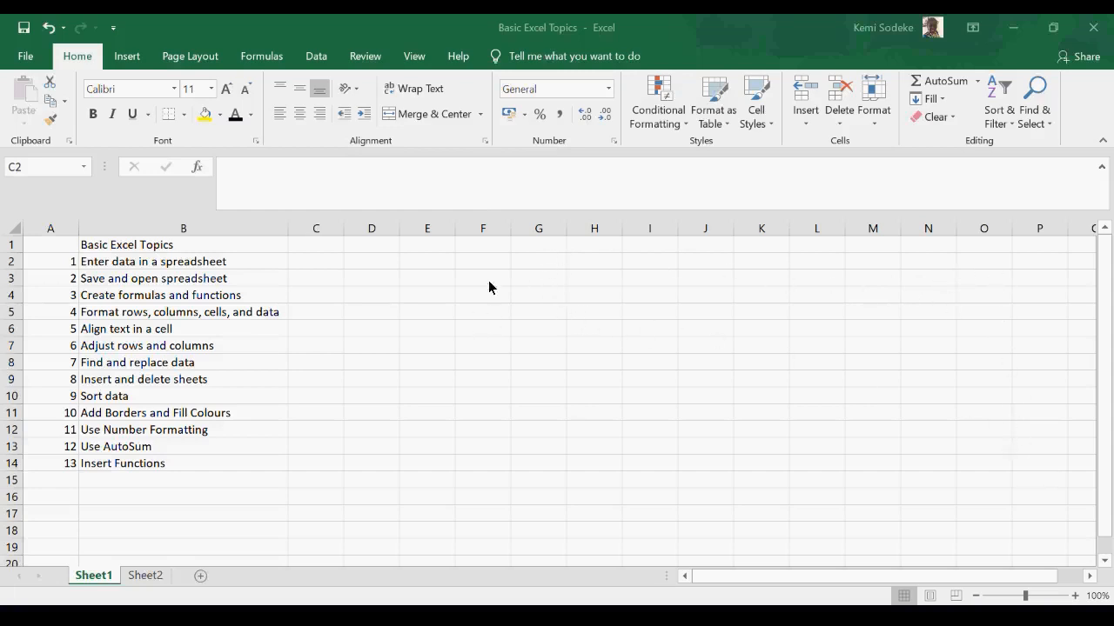
pyautogui.click(183, 114)
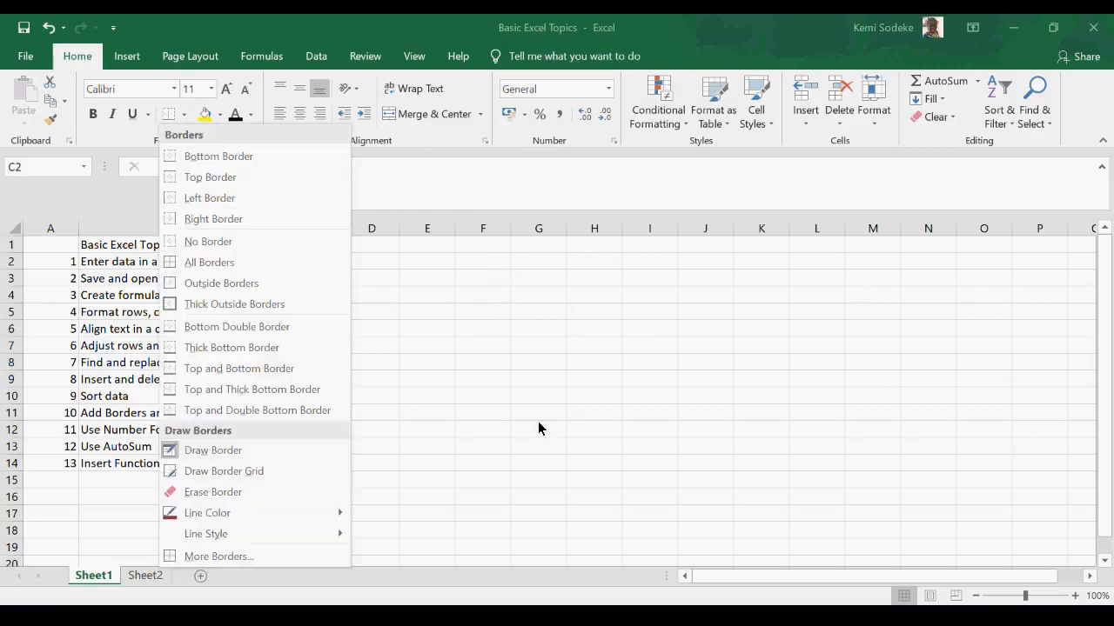
pyautogui.click(219, 454)
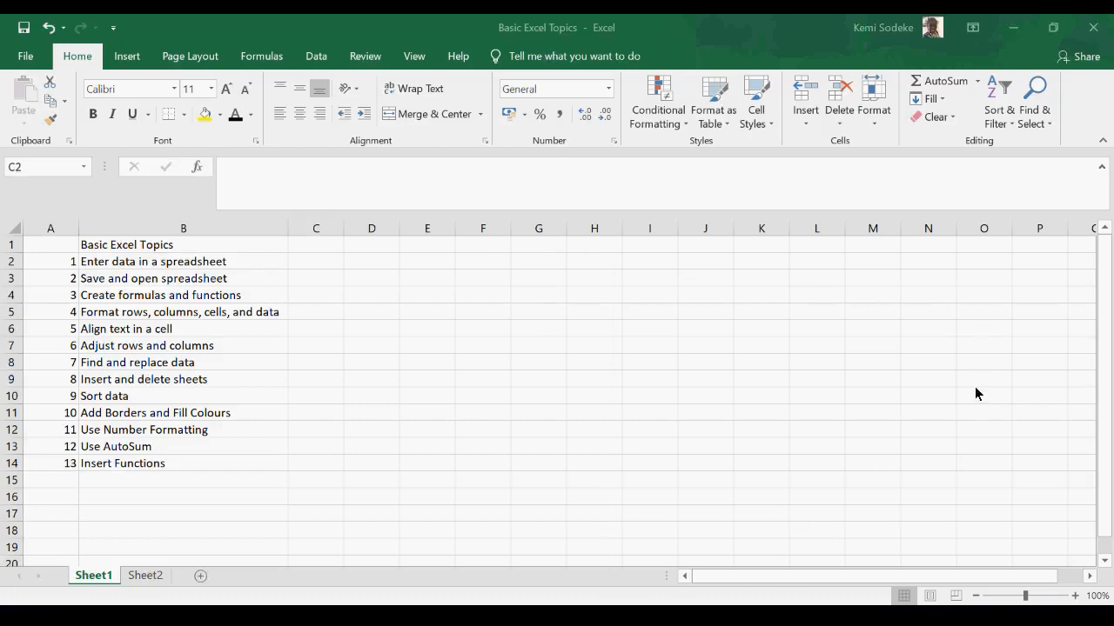
pyautogui.click(184, 114)
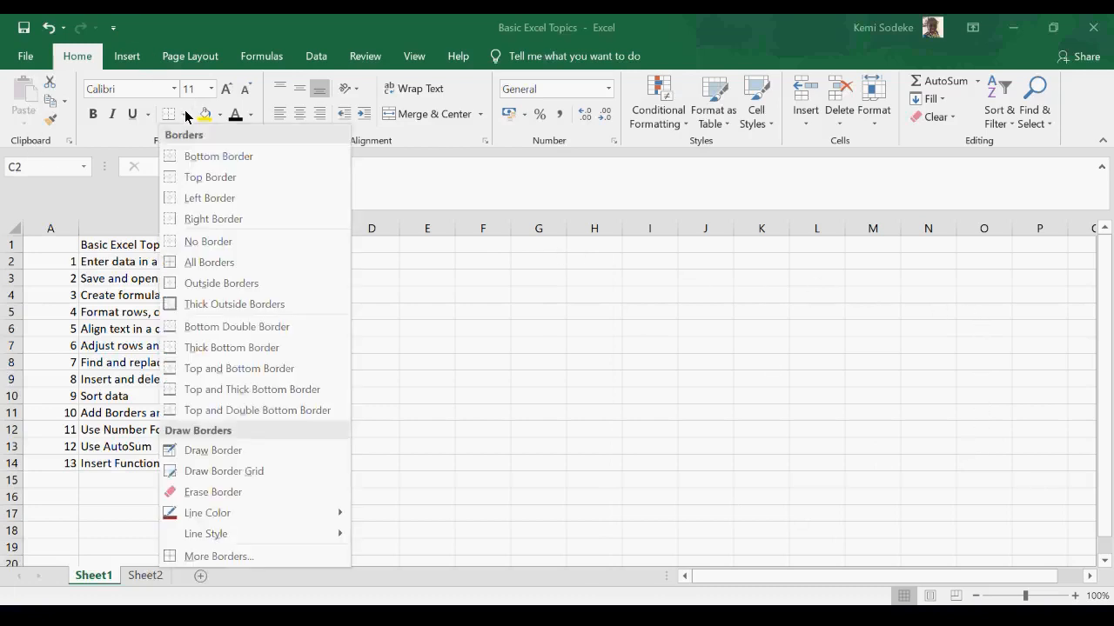
pyautogui.click(245, 305)
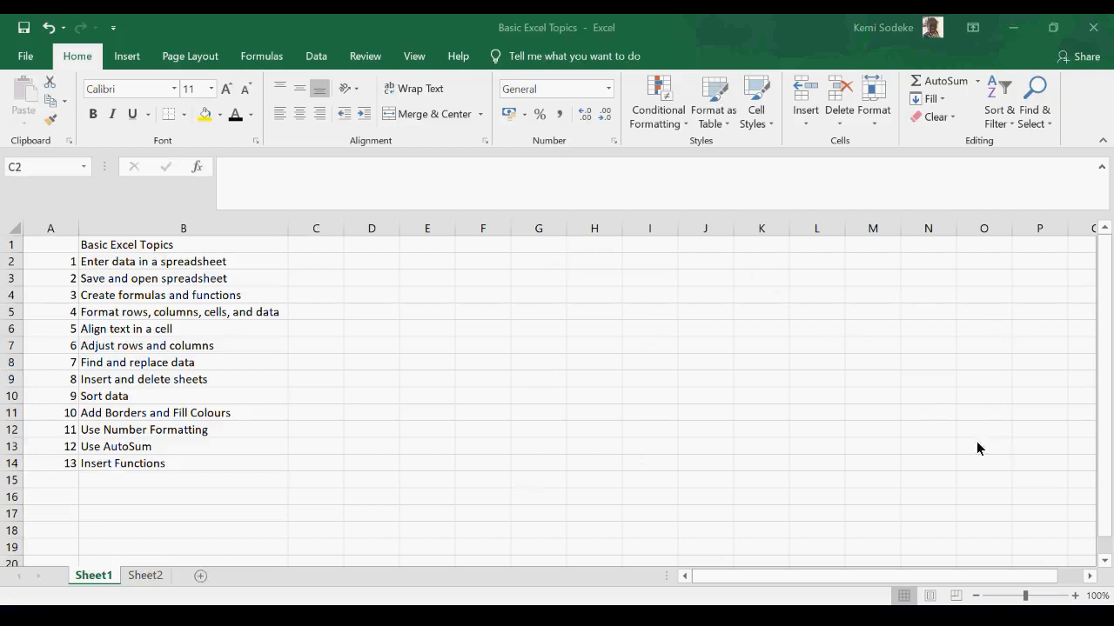
# - Choose a heavier solid line style in the detailed border settings for the table and accept the settings
pyautogui.click(184, 120)
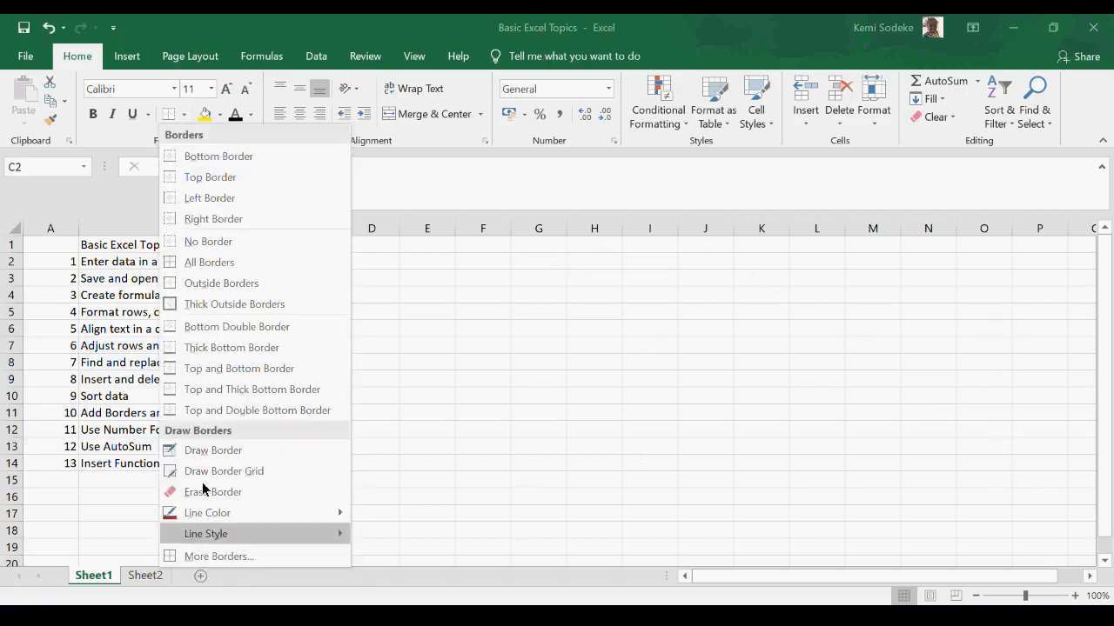
pyautogui.moveTo(257, 514)
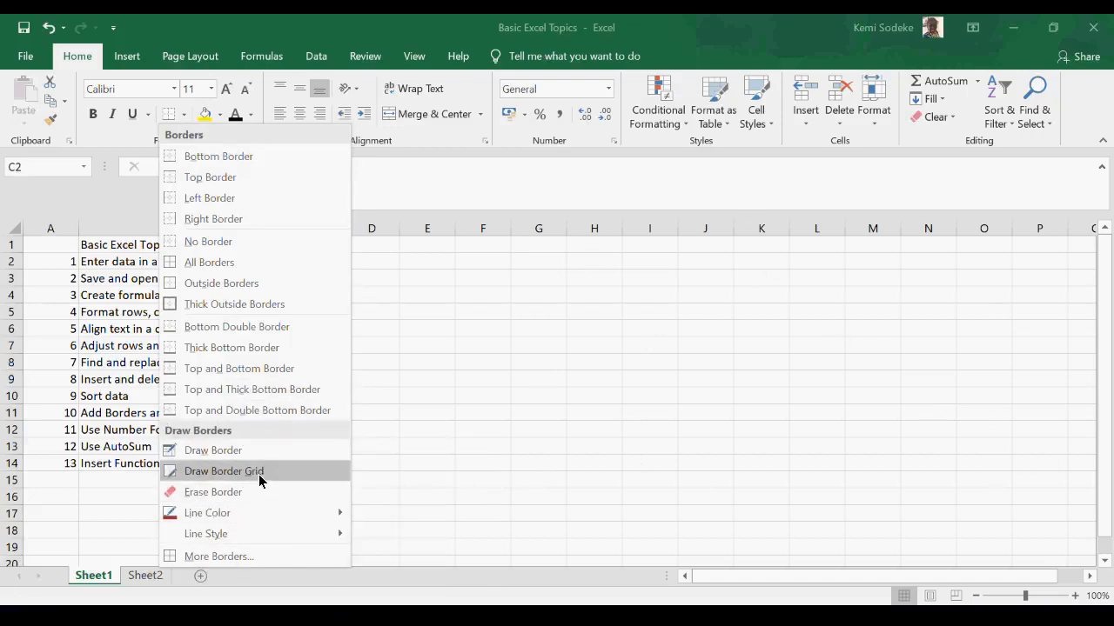
pyautogui.click(217, 557)
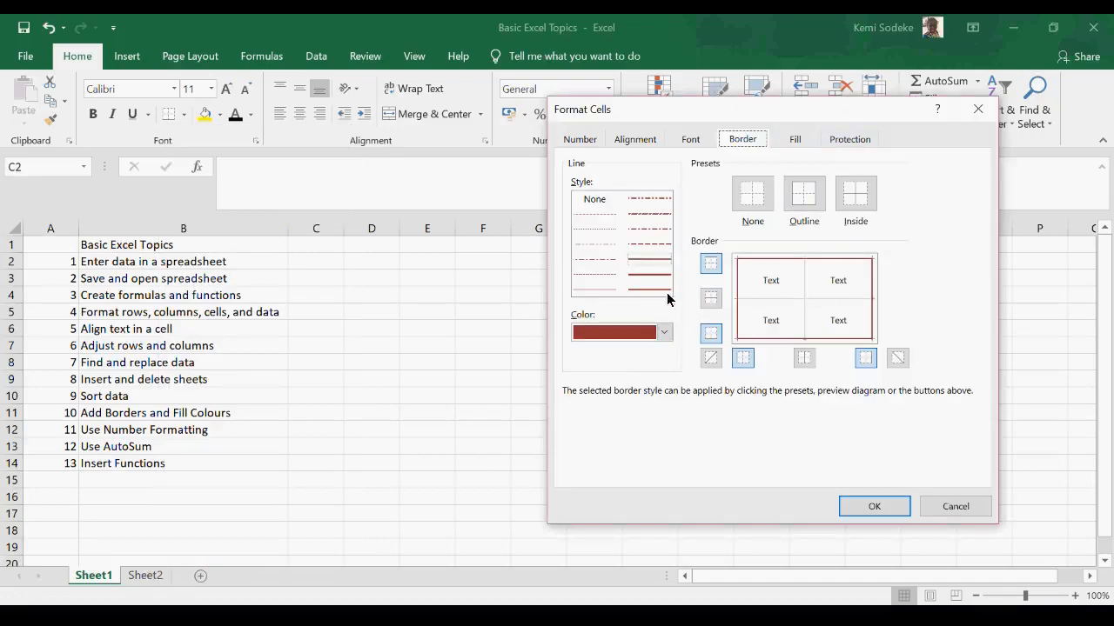
pyautogui.click(646, 279)
pyautogui.click(876, 509)
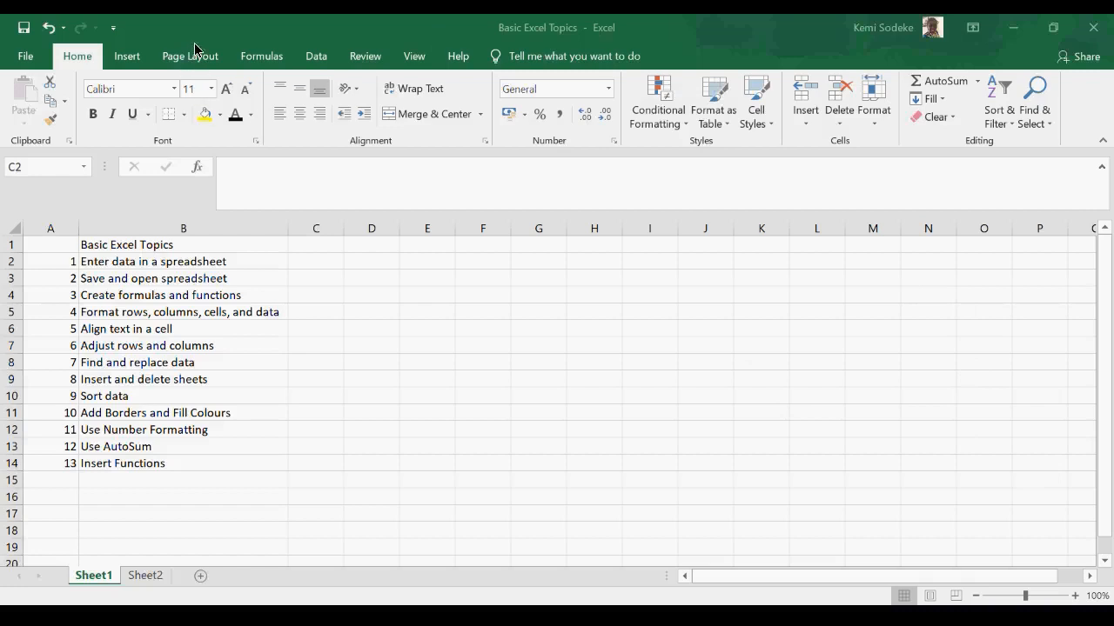
# - Set the currently selected cells as the print area
pyautogui.click(280, 127)
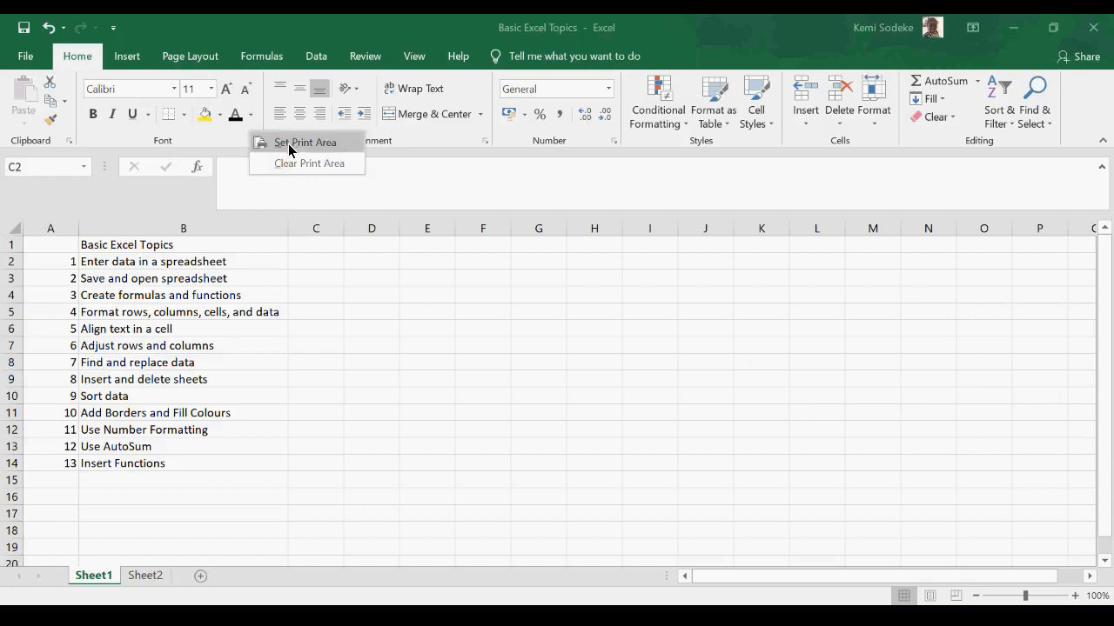
pyautogui.click(296, 144)
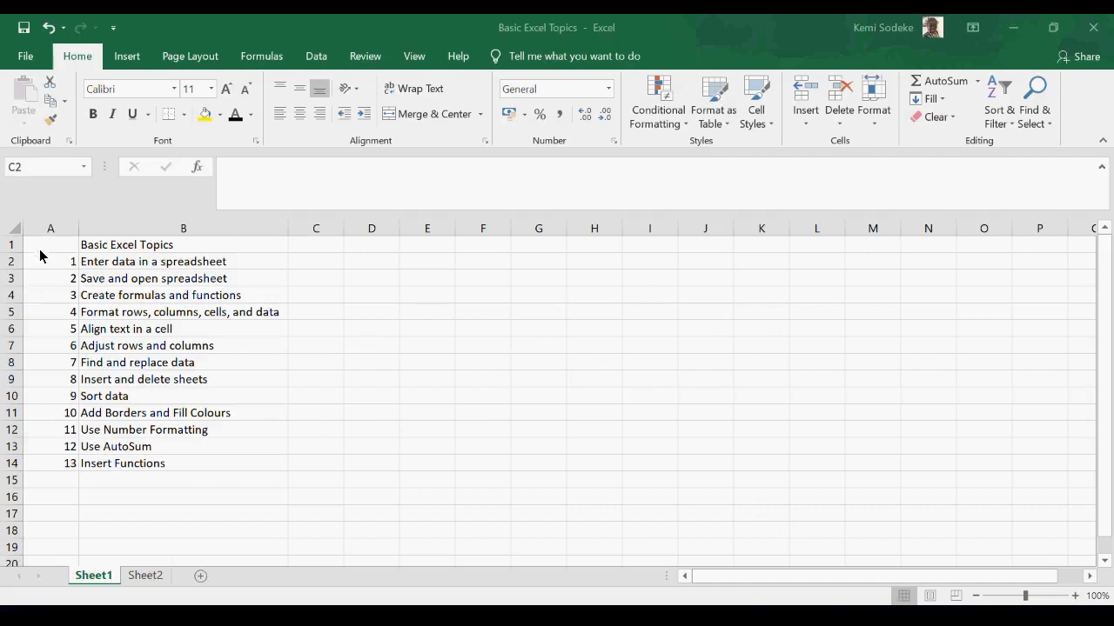
# - Select a new range down the sheet and set it as the print area
pyautogui.moveTo(409, 275); pyautogui.dragTo(421, 530)
pyautogui.click(270, 95)
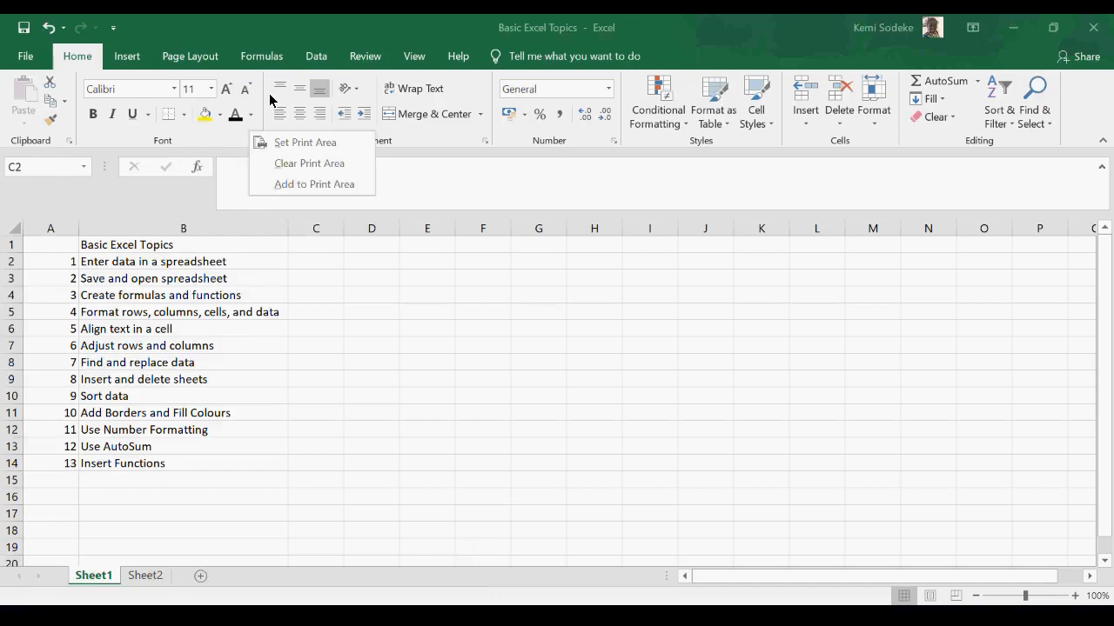
pyautogui.click(300, 142)
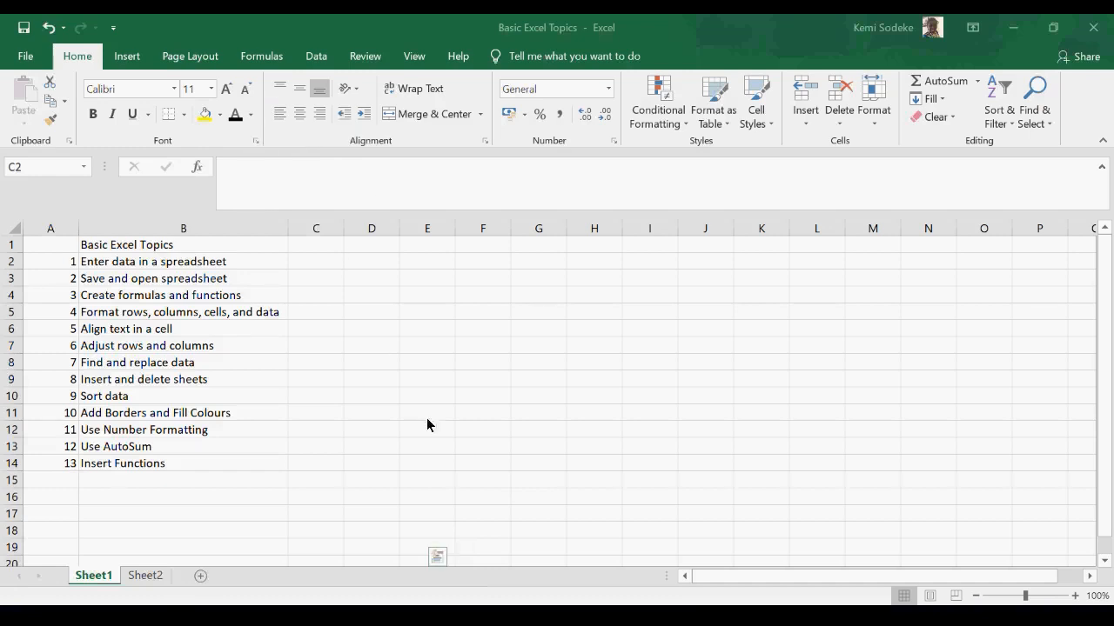